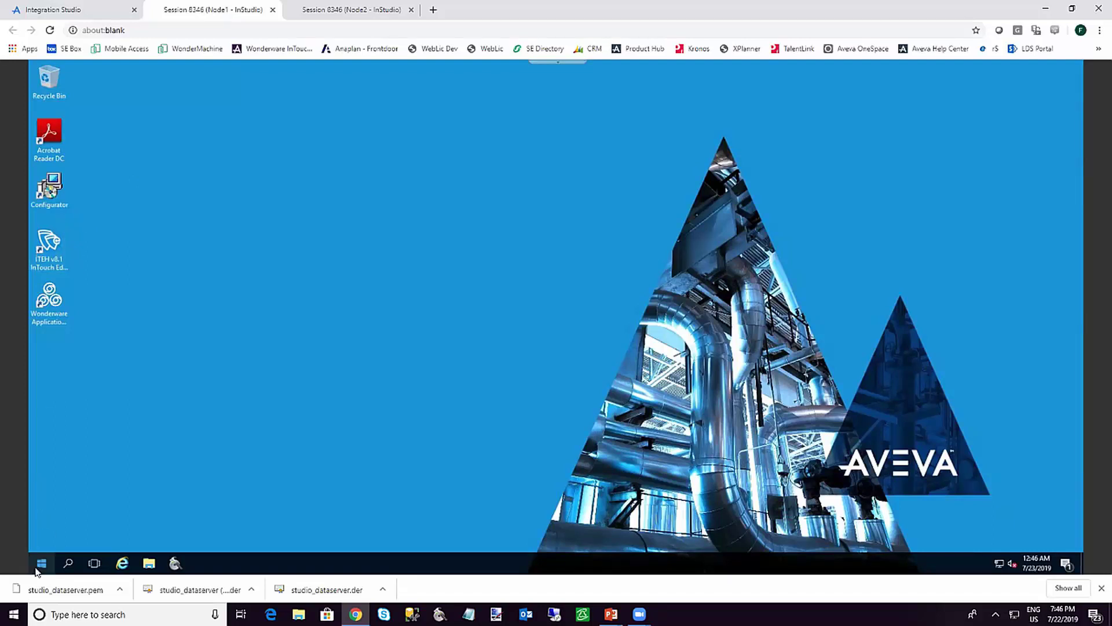
Check the Node2 remote session's desktop, then return to the Node1 session
click(311, 10)
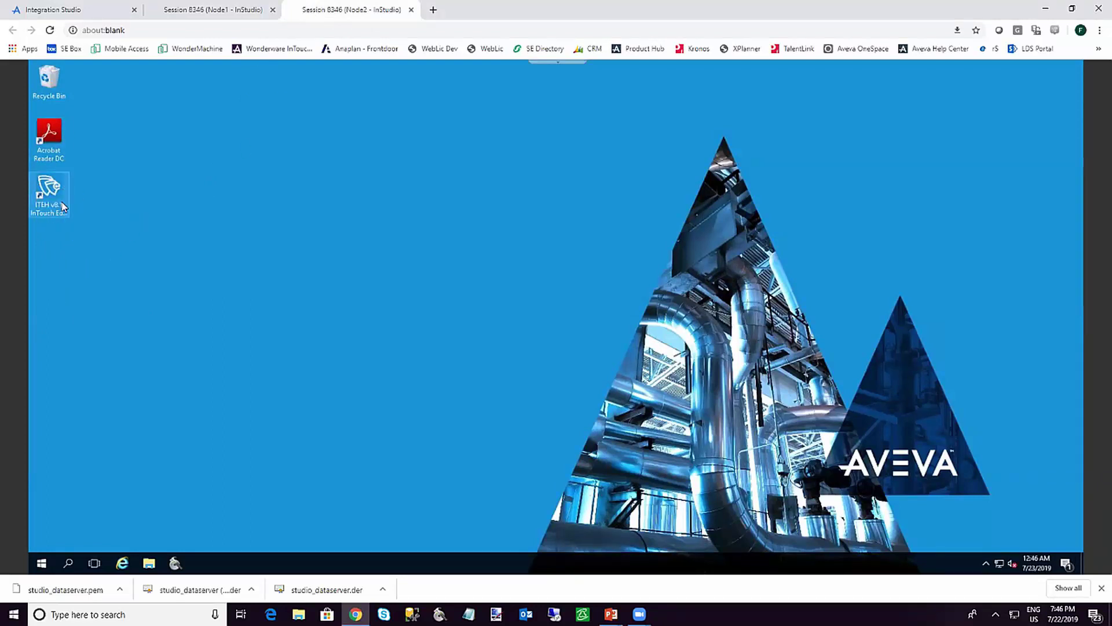
click(193, 9)
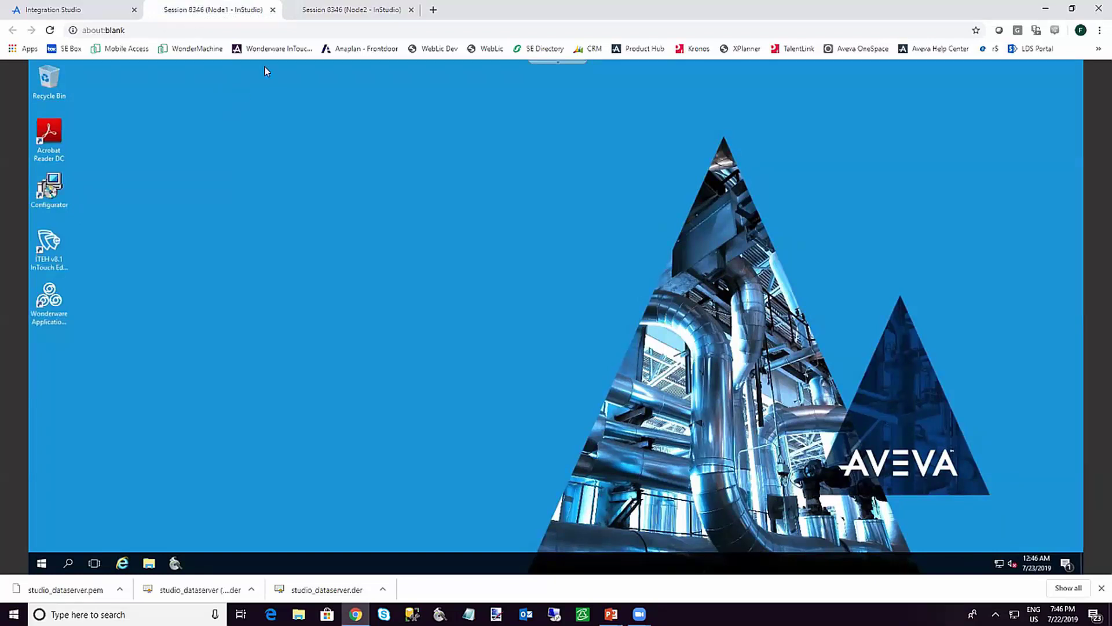
click(319, 10)
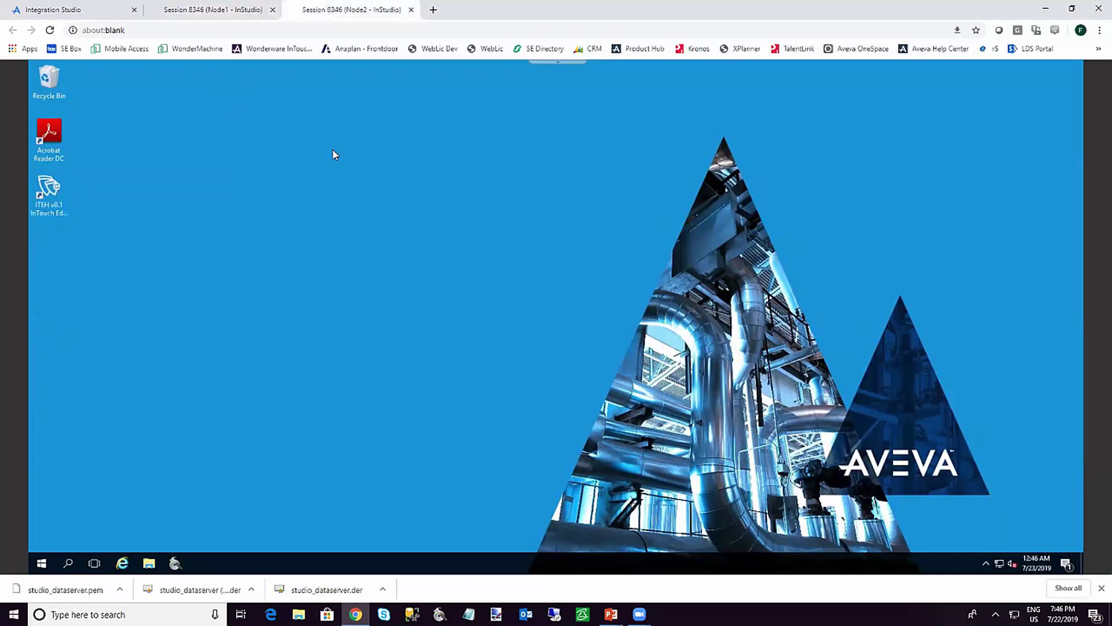
click(219, 17)
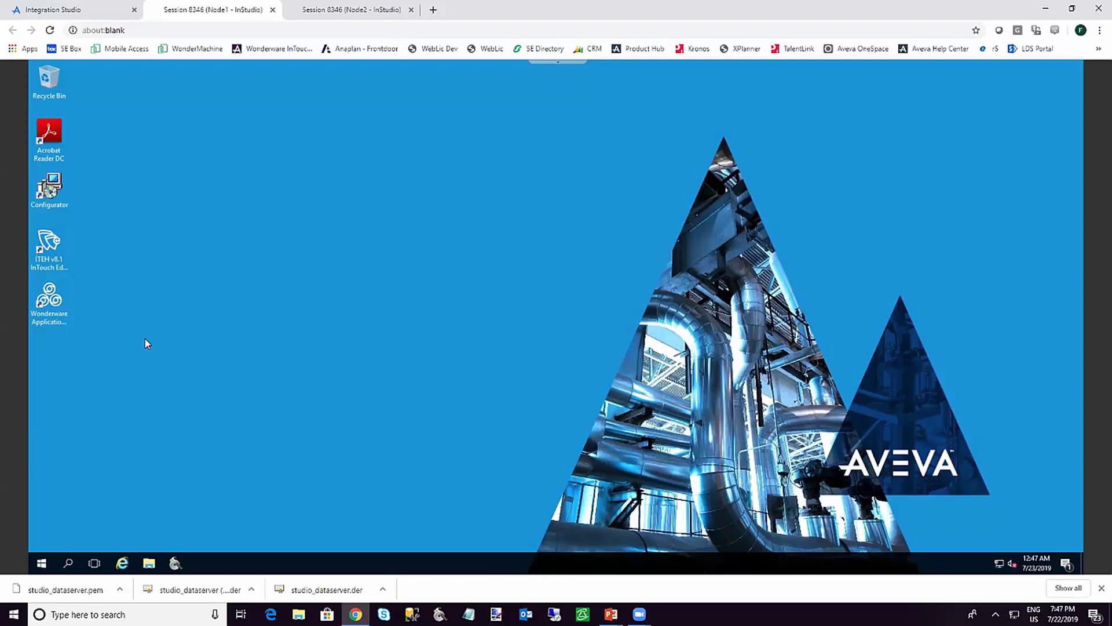
Launch System Platform IDE from the Wonderware System Platform Start group and begin a new galaxy
click(41, 562)
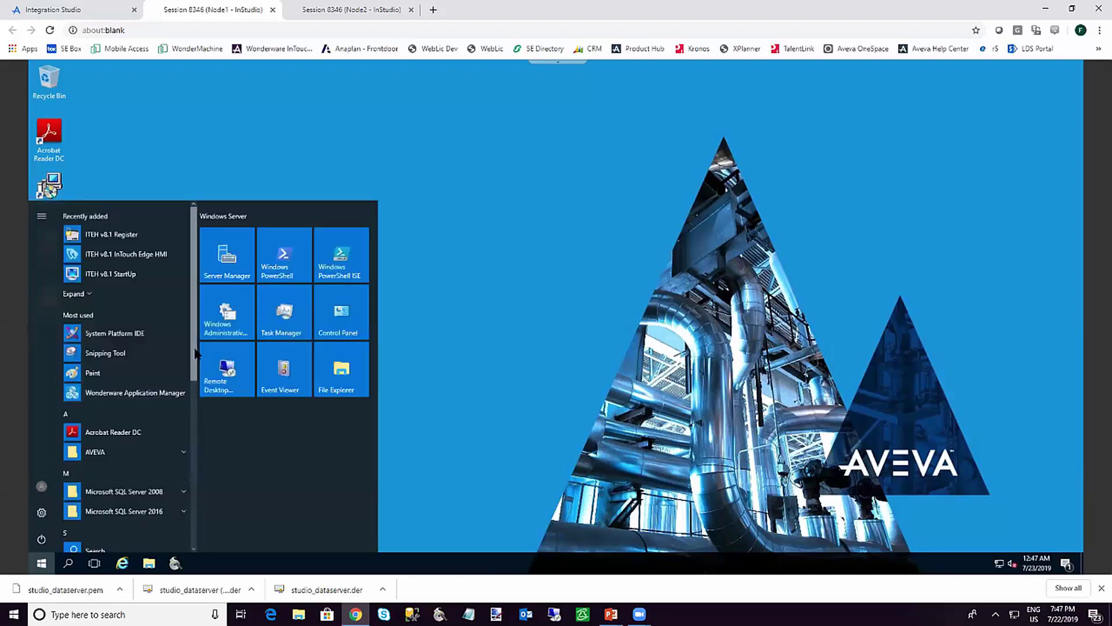
scroll(186, 469, down, 5)
scroll(186, 510, down, 3)
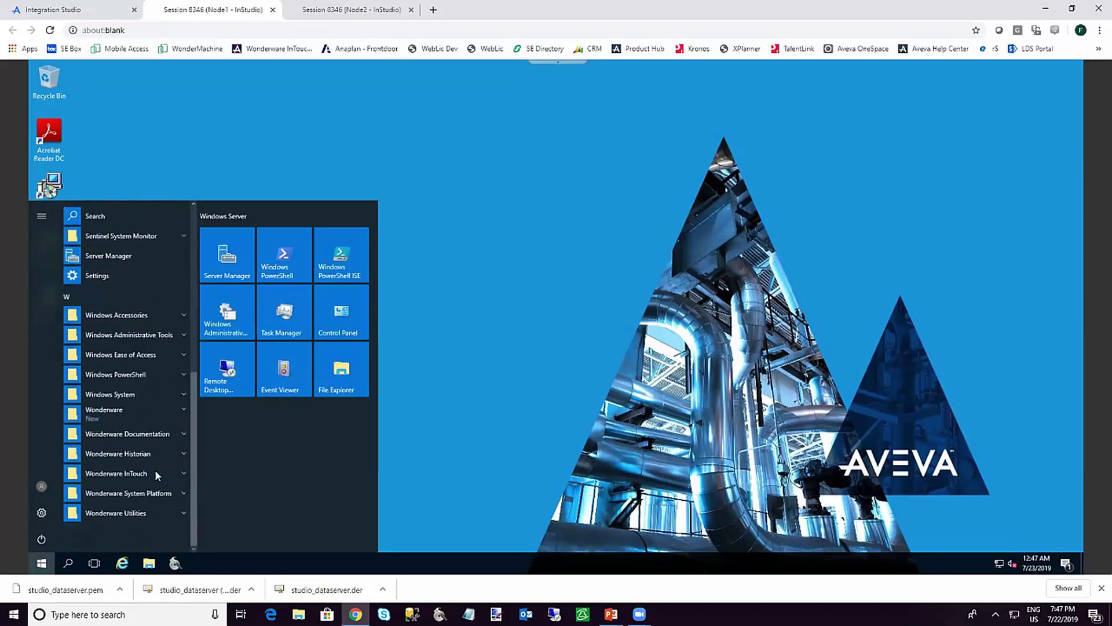
click(148, 494)
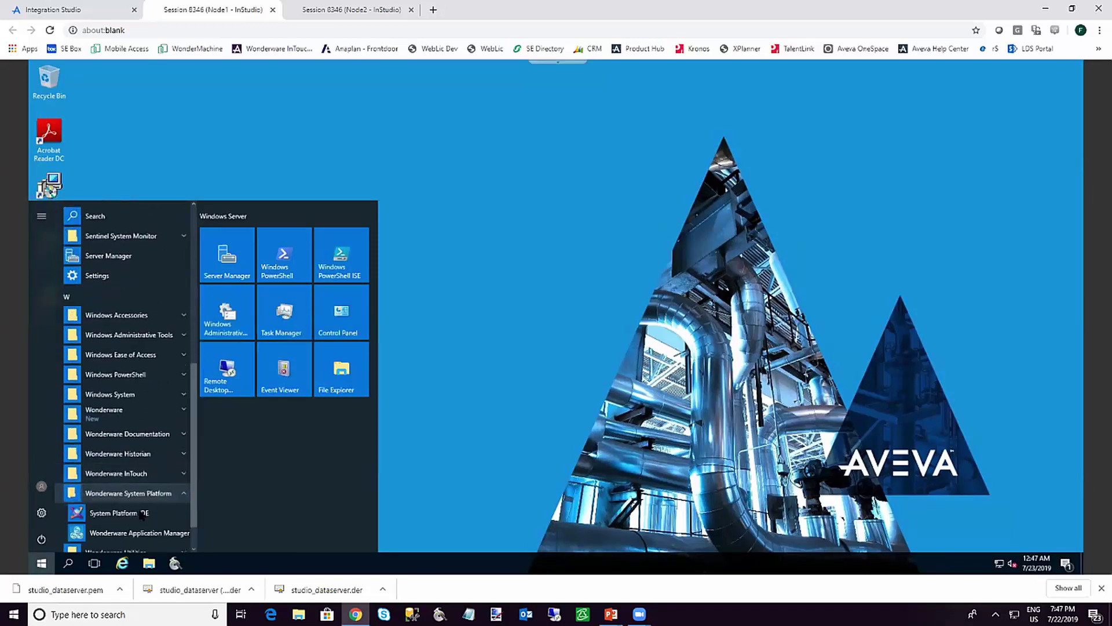
click(148, 510)
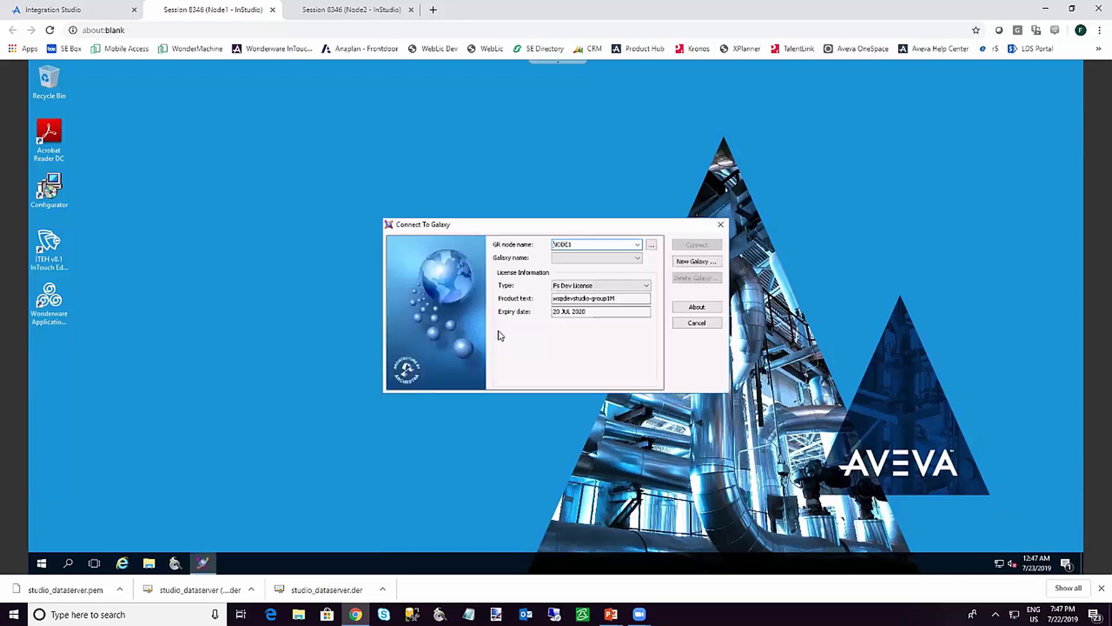
click(695, 261)
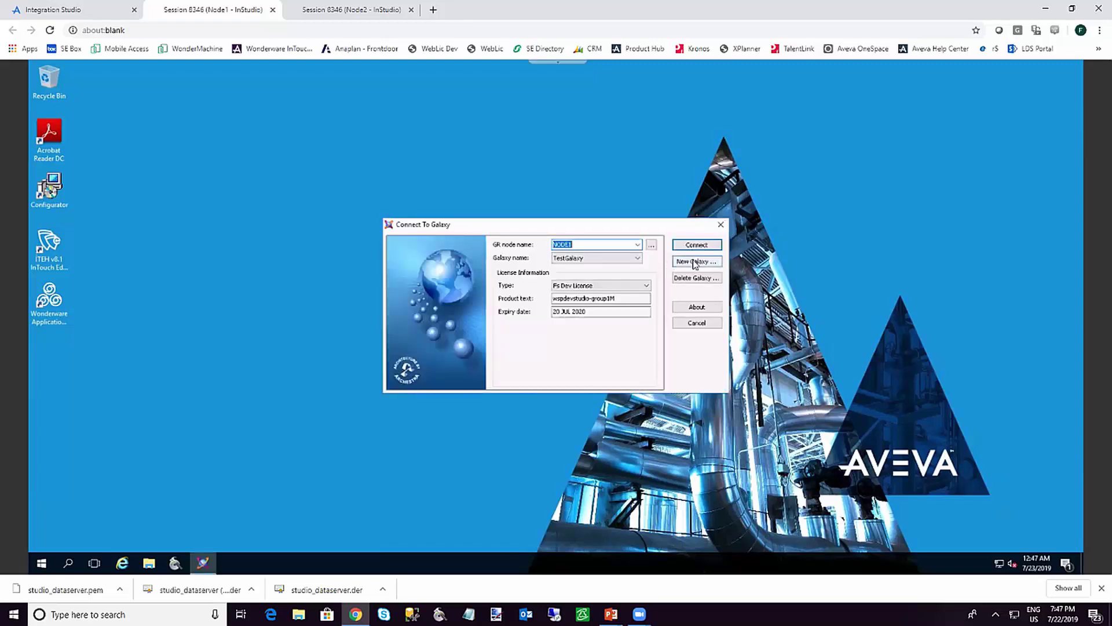
Create a galaxy named Test and close the finished creation report
text(Test)
click(582, 339)
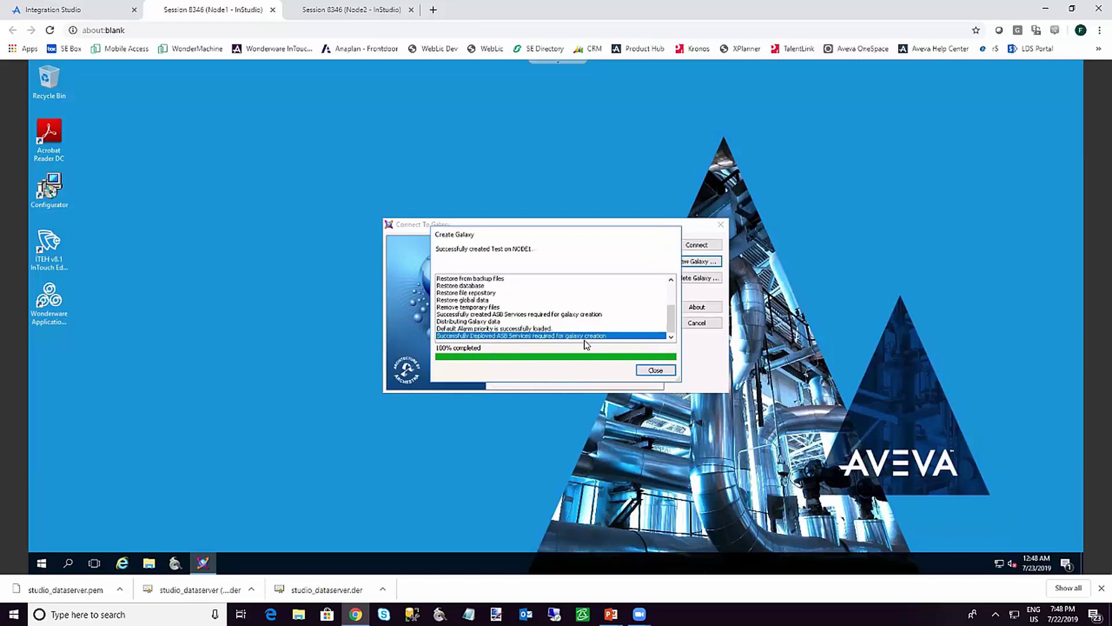
click(656, 372)
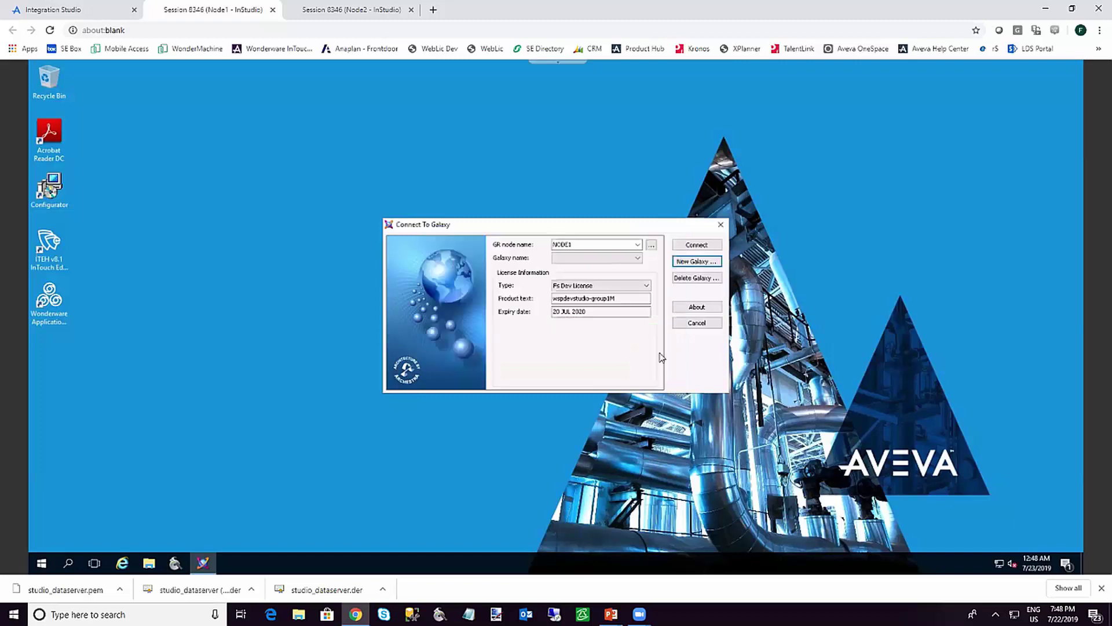
Connect to the Test galaxy and bring up the Galaxy menu
click(702, 245)
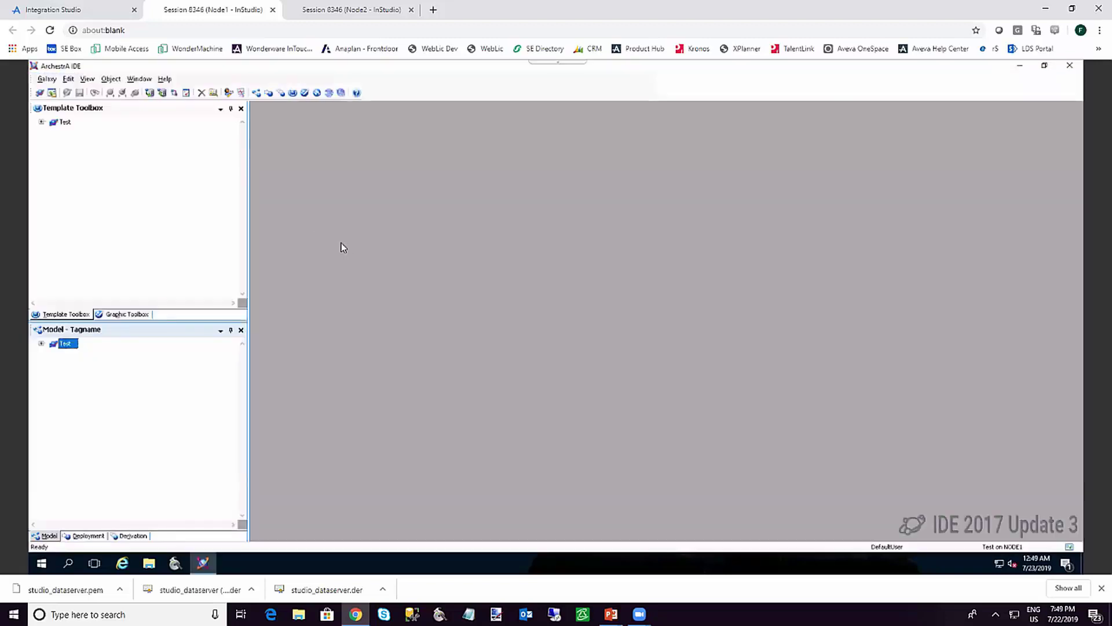
click(48, 83)
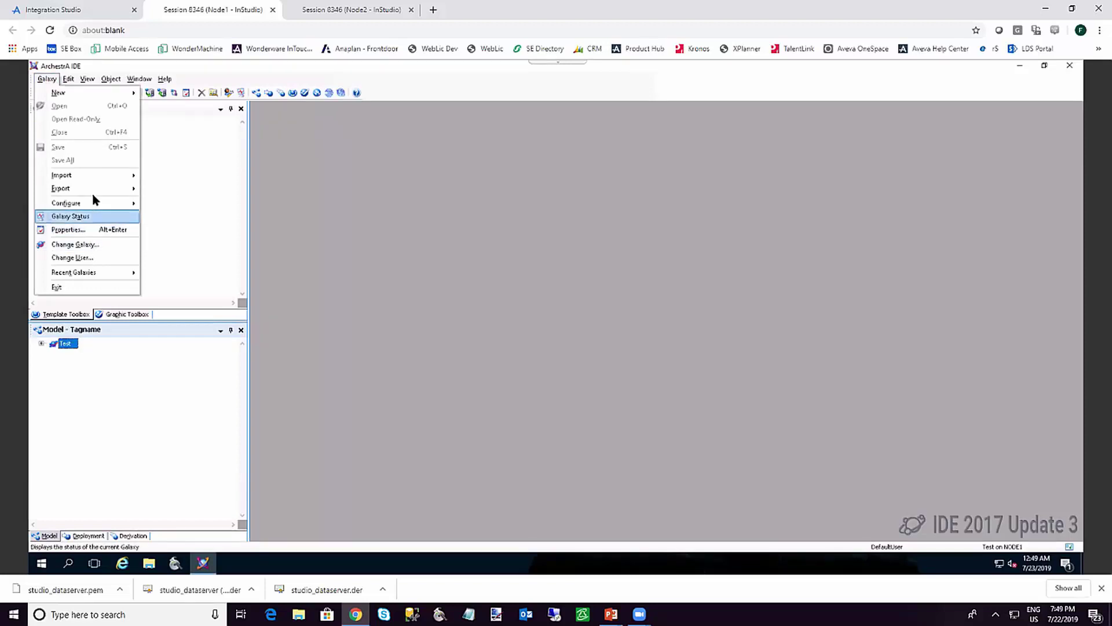
Start an object import and go to C:\Program Files (x86)\Wonderware\InTouch Edge HMI v8.1
mouse_move(104, 176)
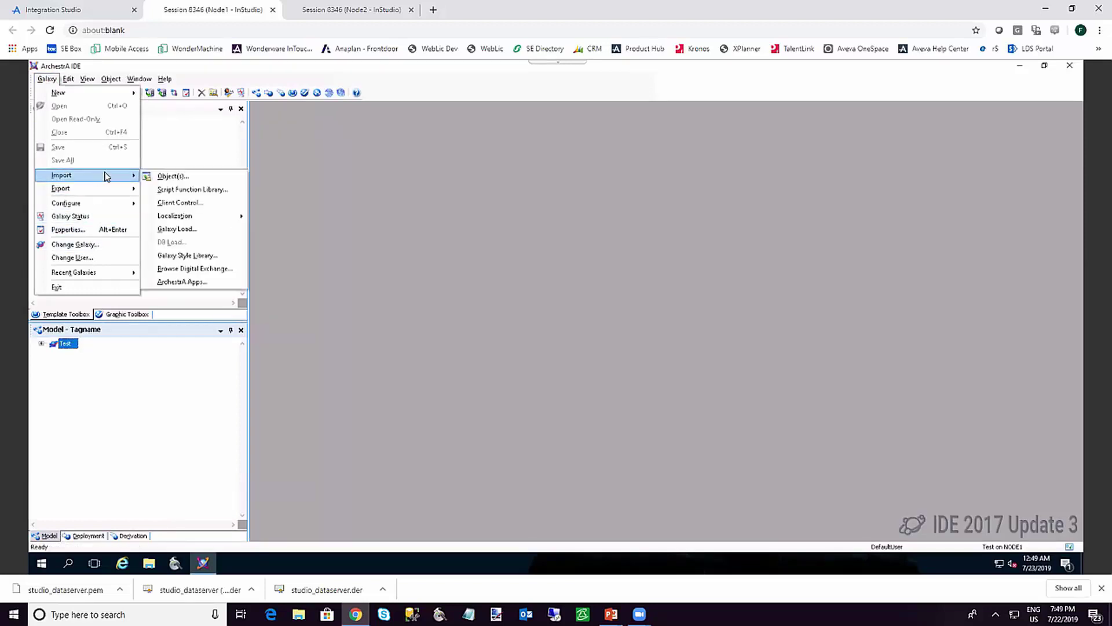
click(153, 176)
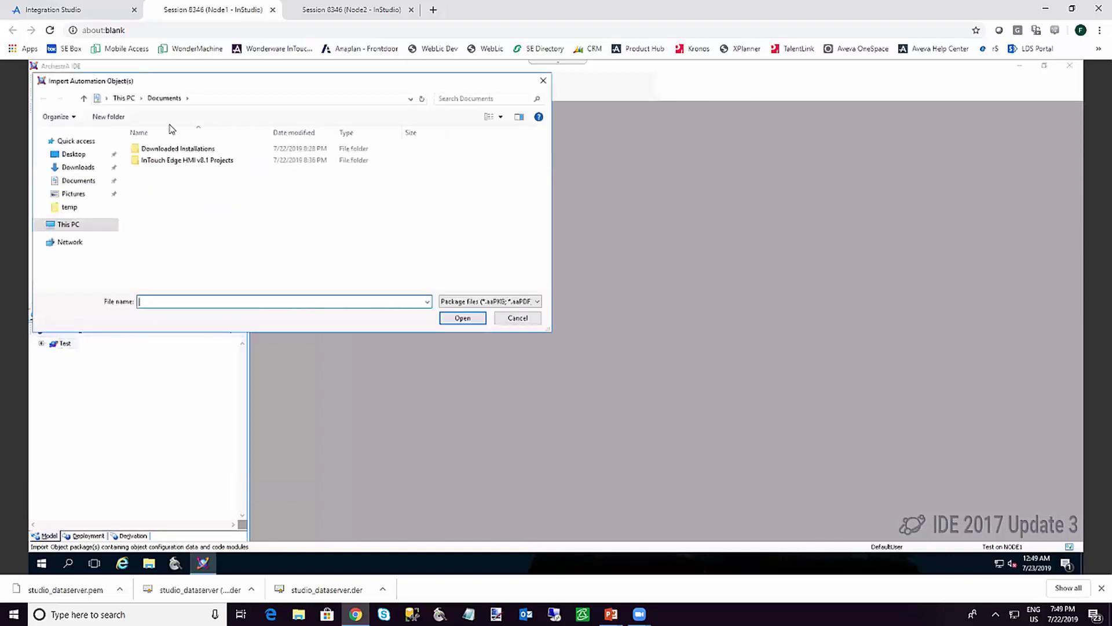
click(205, 98)
text(c:\pro)
key(Down)
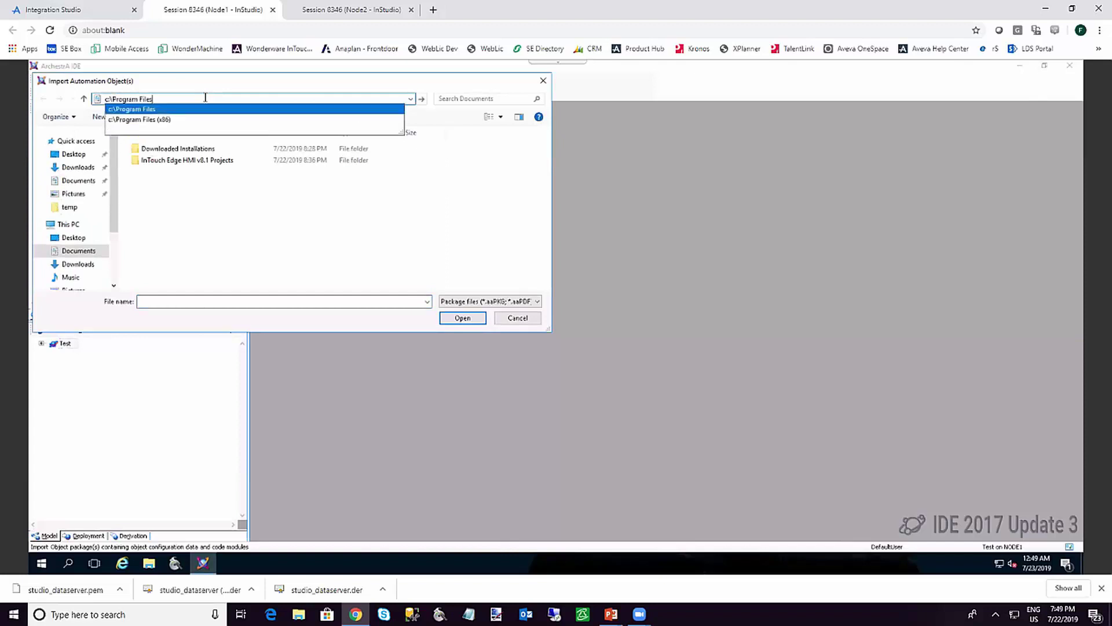
key(Down)
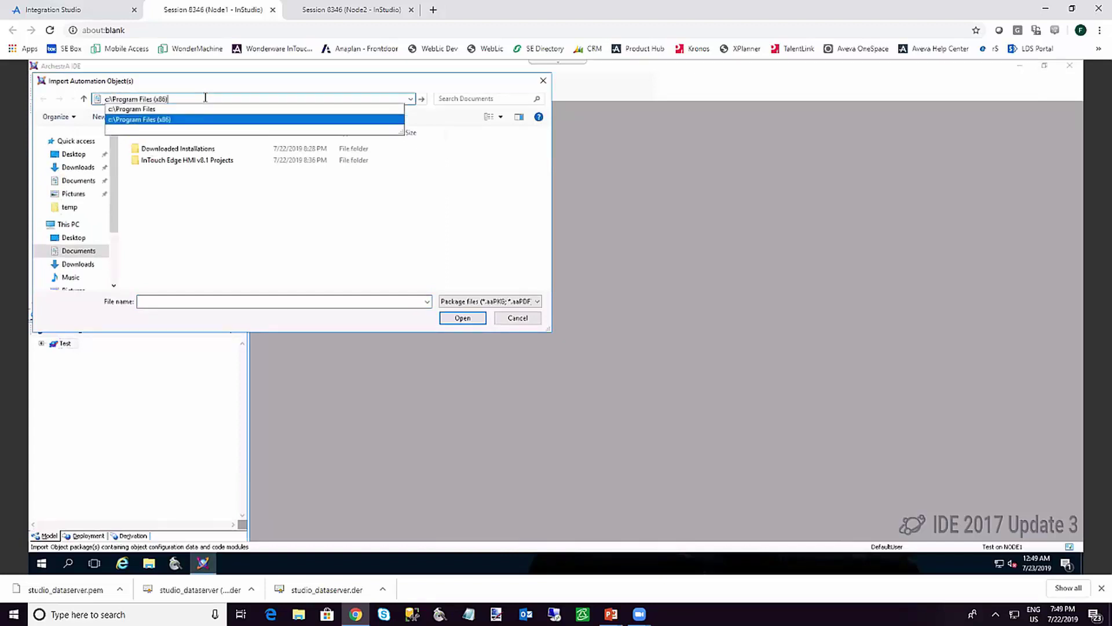
text(\Wonderware)
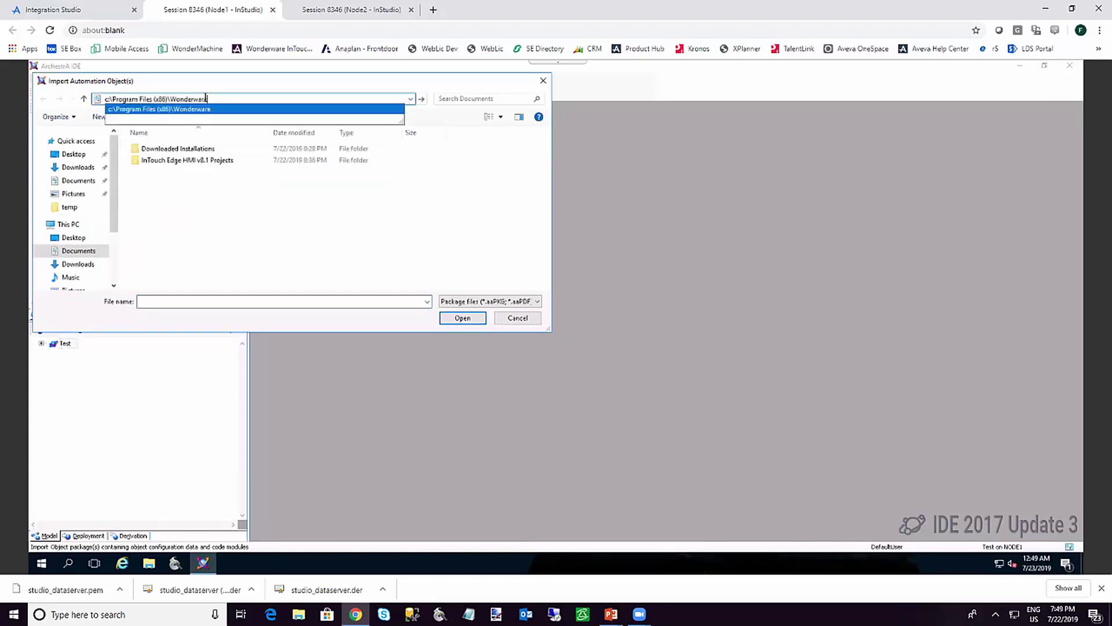
text(\in)
key(Down)
key(Down)
key(Down)
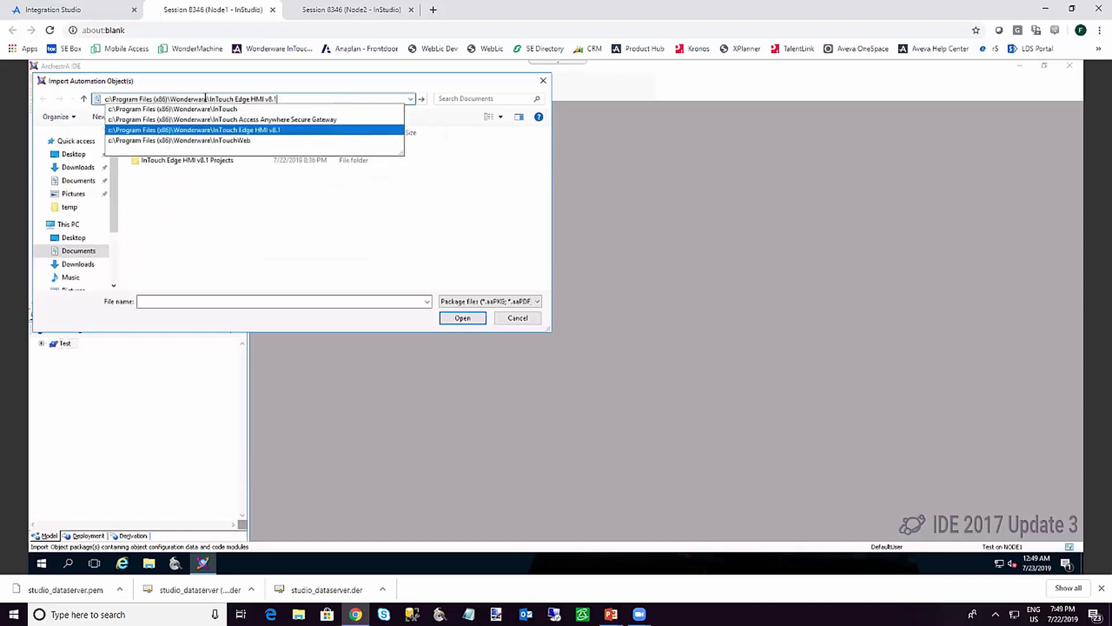
key(Return)
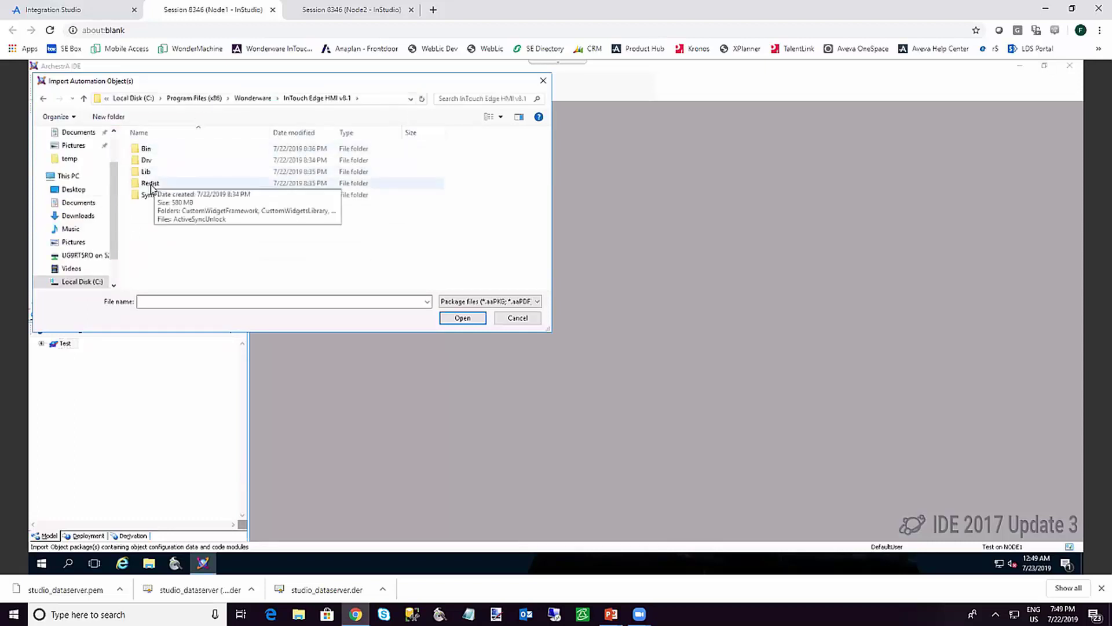
Import ITMEViewApp.aaPKG from Redist\ITMEObject and dismiss the completed import report
double_click(151, 184)
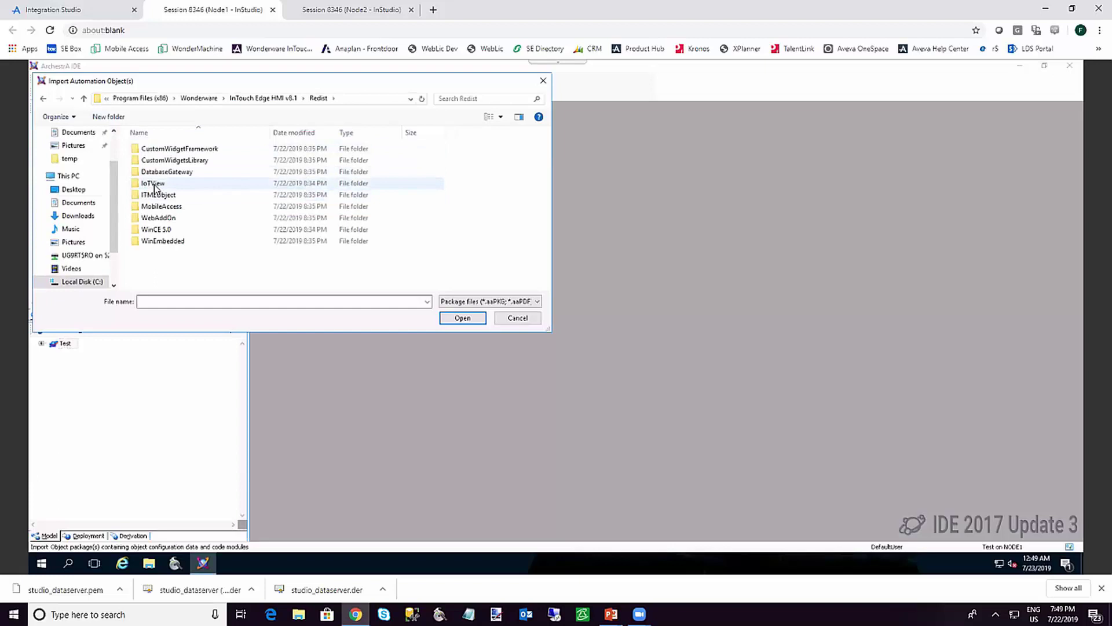
double_click(153, 194)
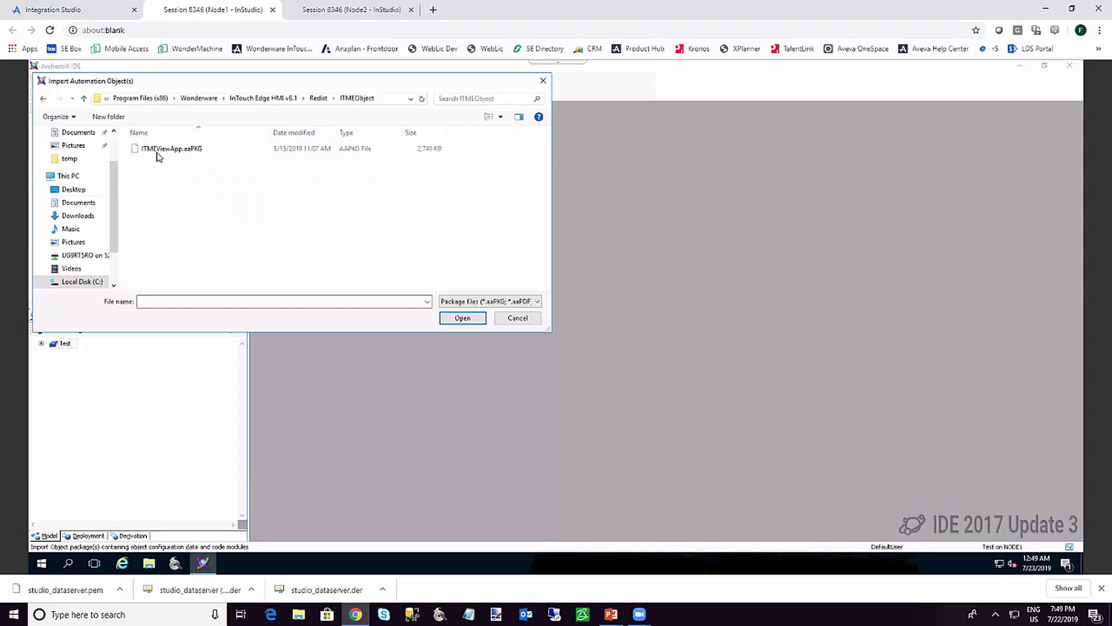
click(157, 152)
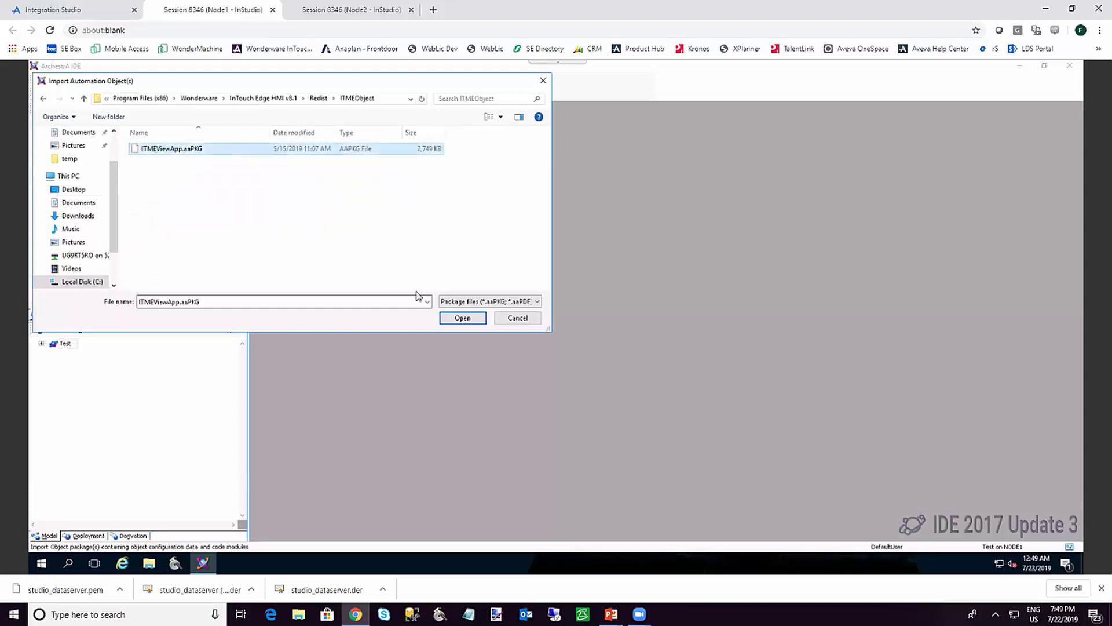
click(452, 314)
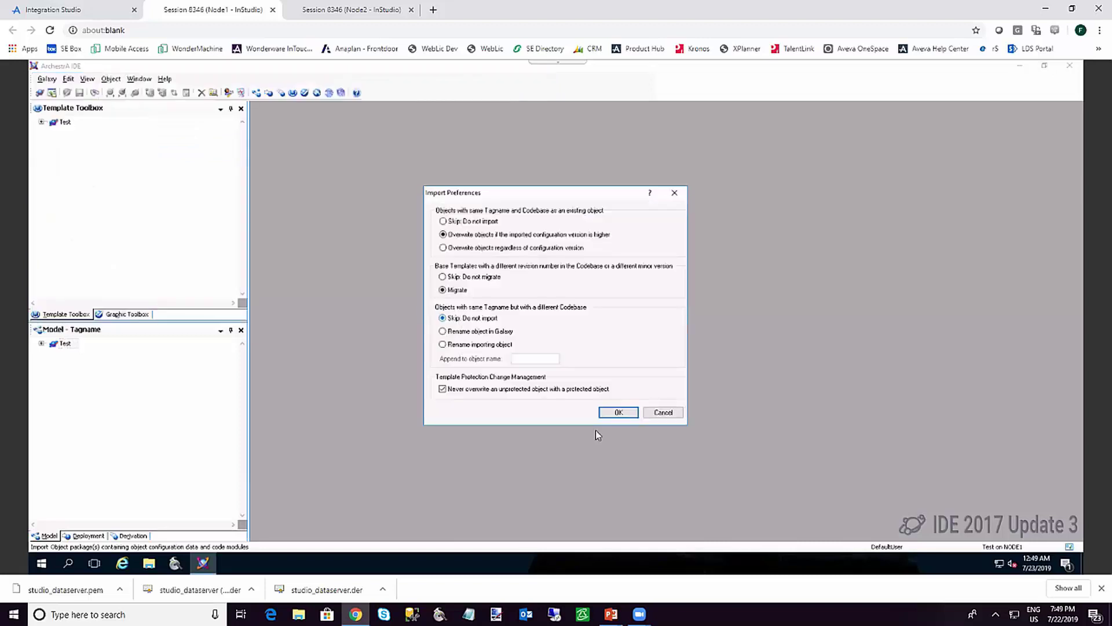
click(609, 412)
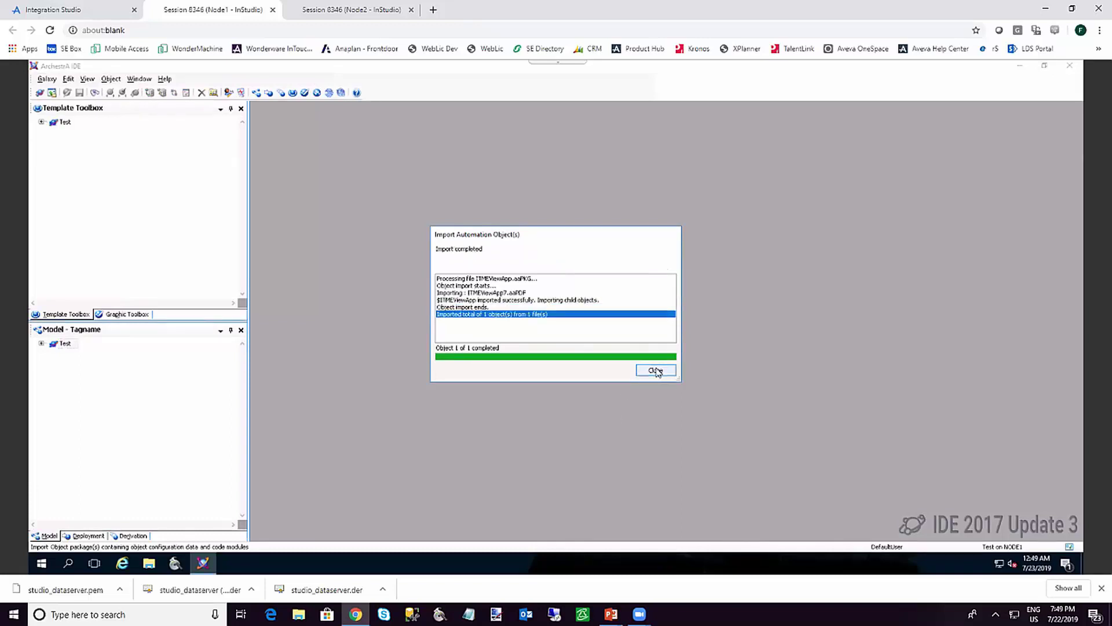
click(656, 371)
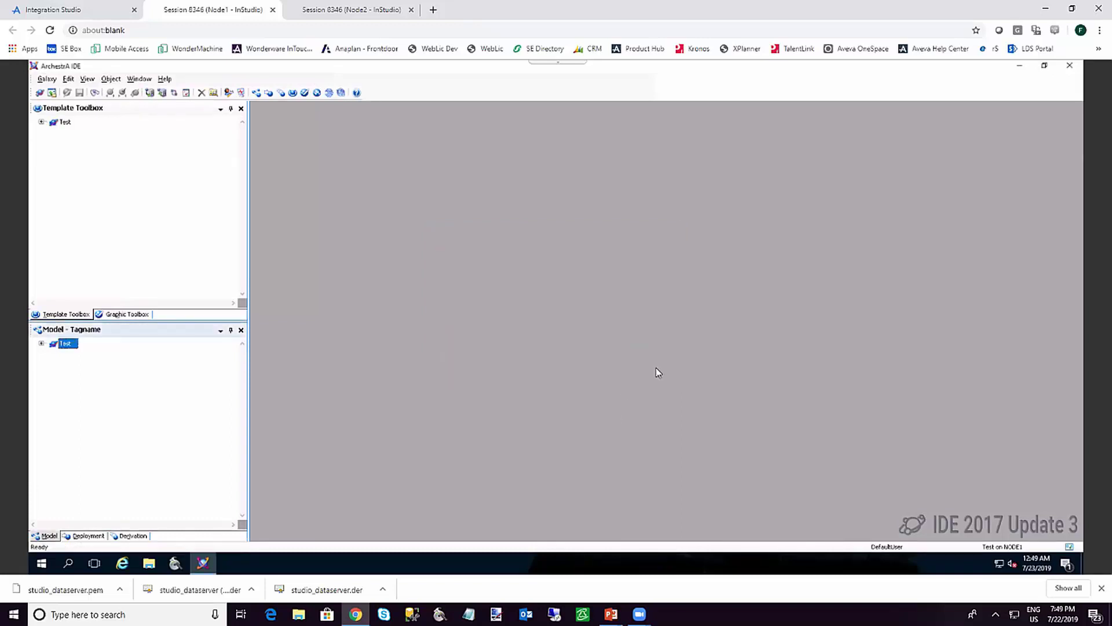
Derive a template named $HMI from the System $ITMEViewApp template and open it for editing
click(42, 122)
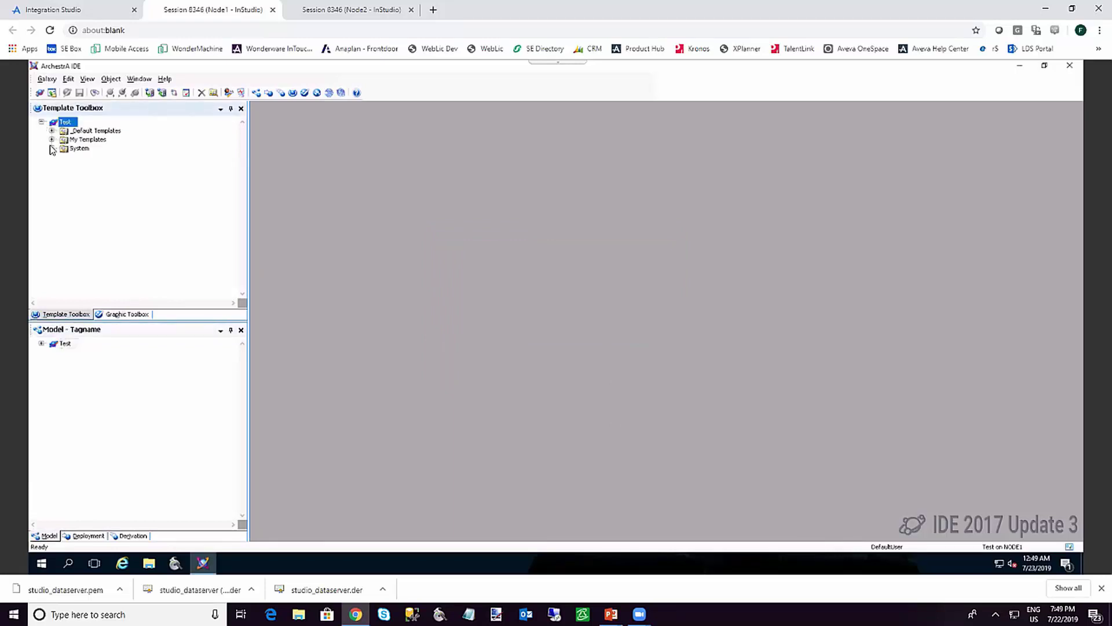
click(52, 148)
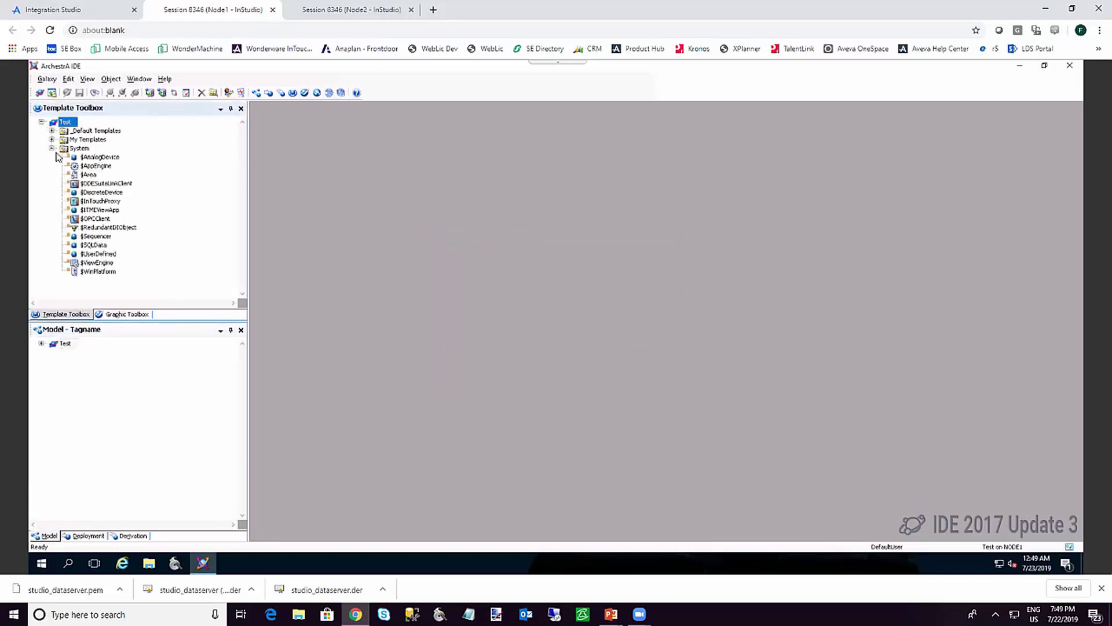
click(114, 210)
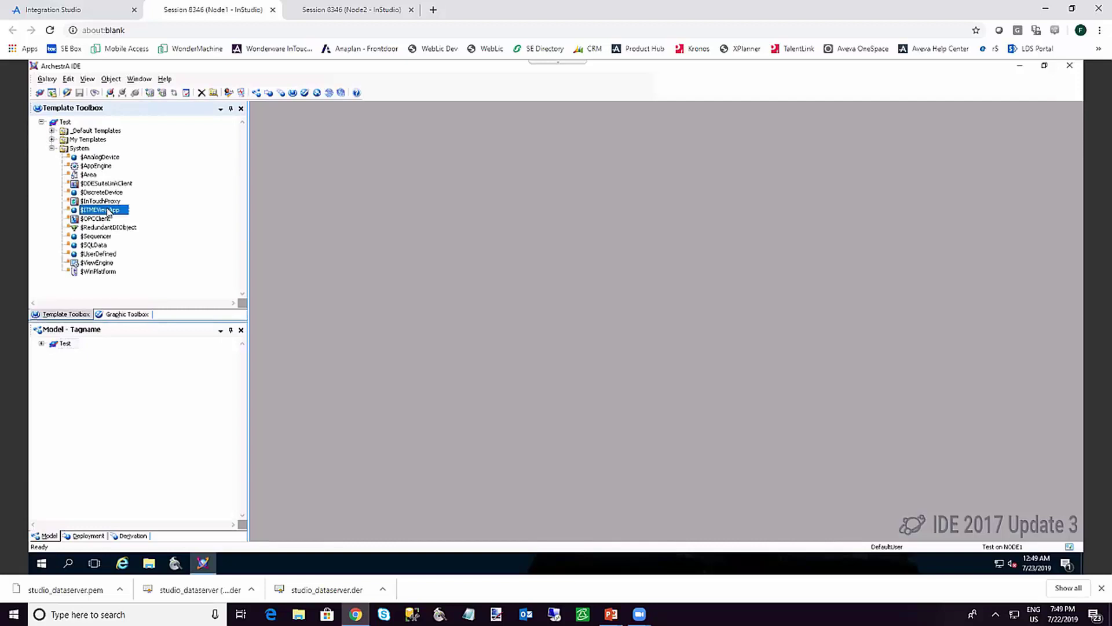
right_click(108, 212)
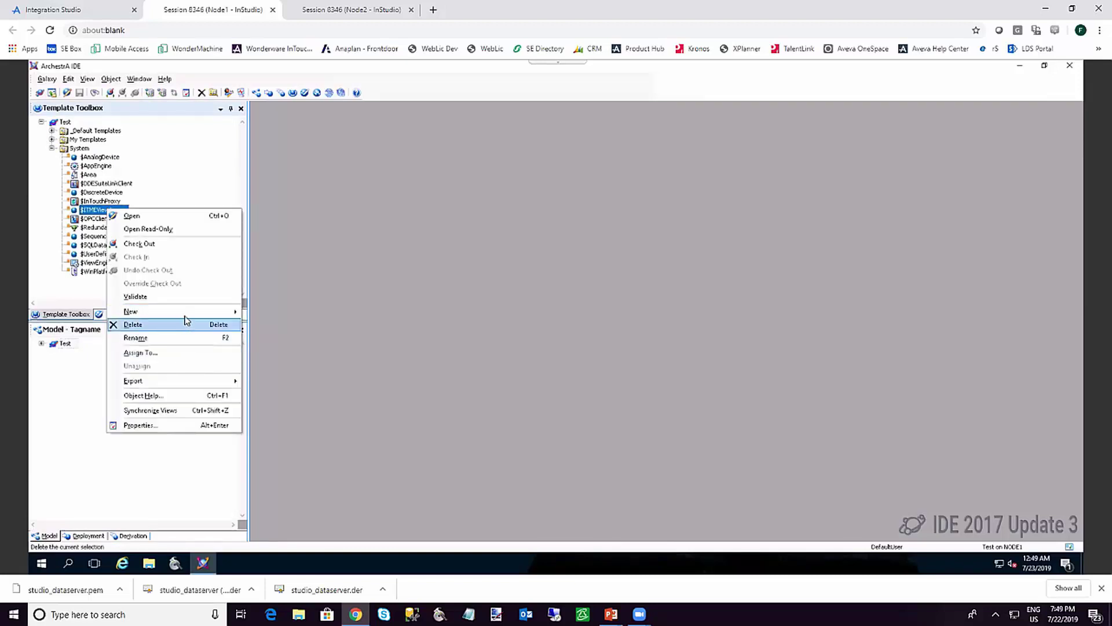
mouse_move(236, 314)
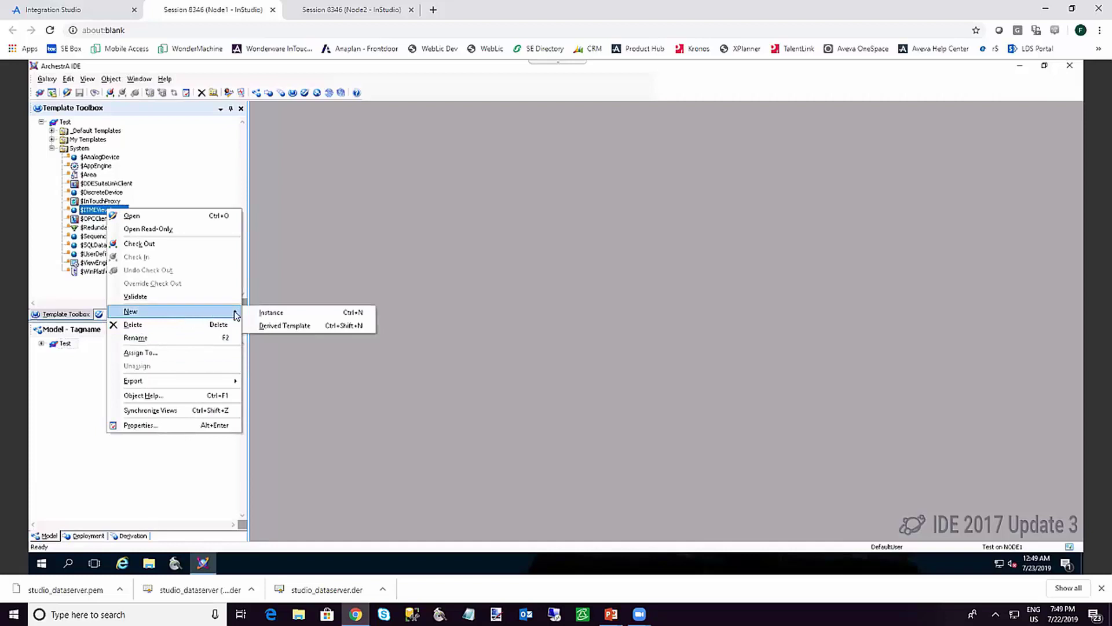
click(273, 326)
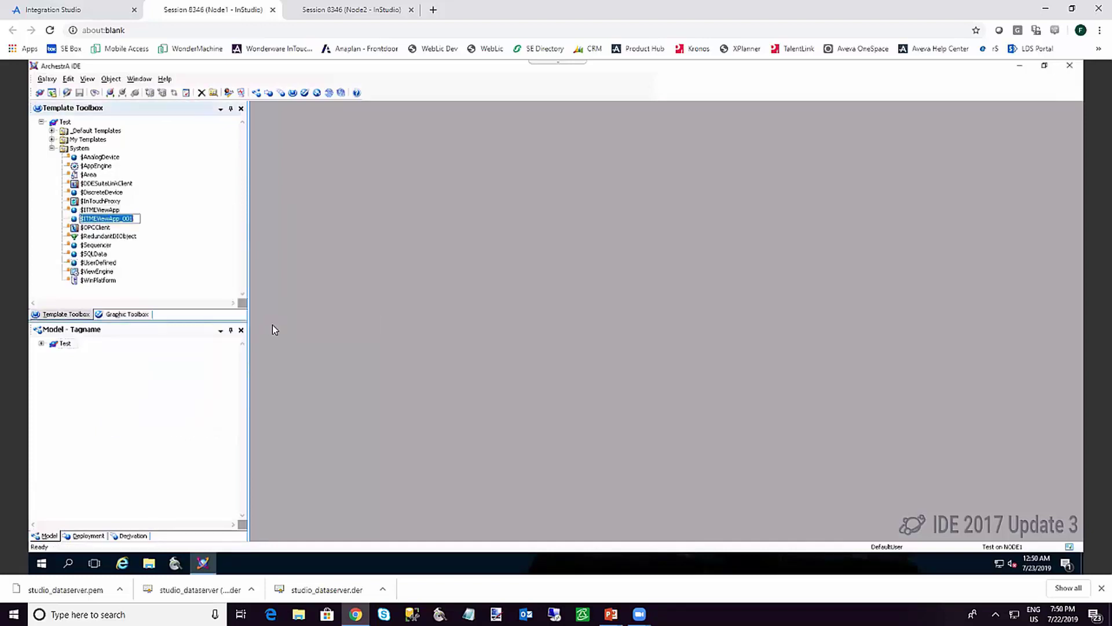
text($)
text(HMI)
key(Return)
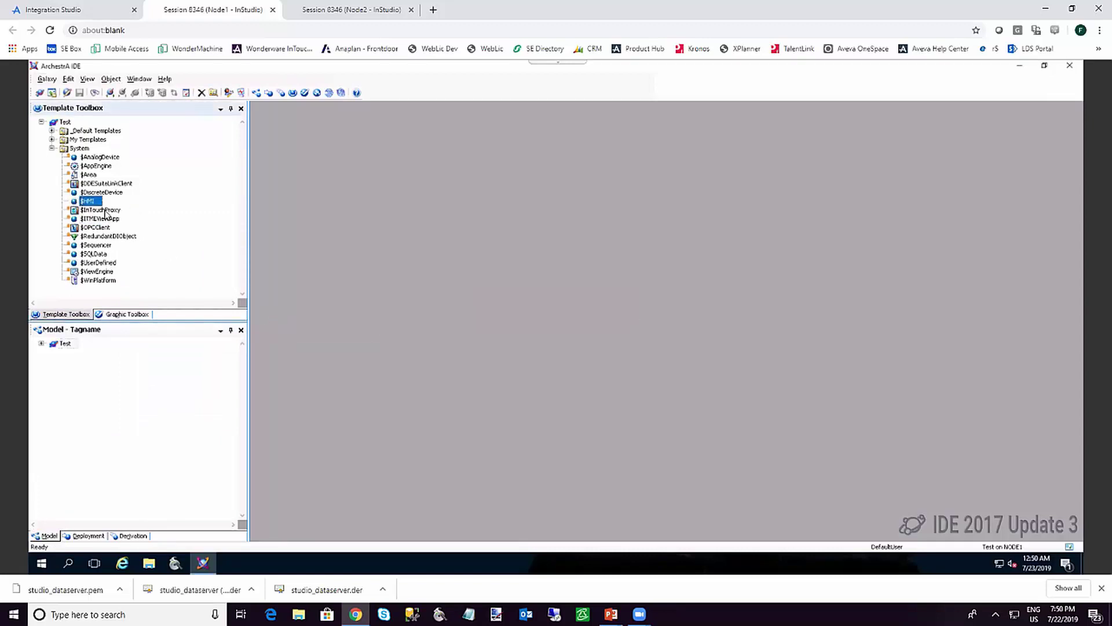
double_click(94, 201)
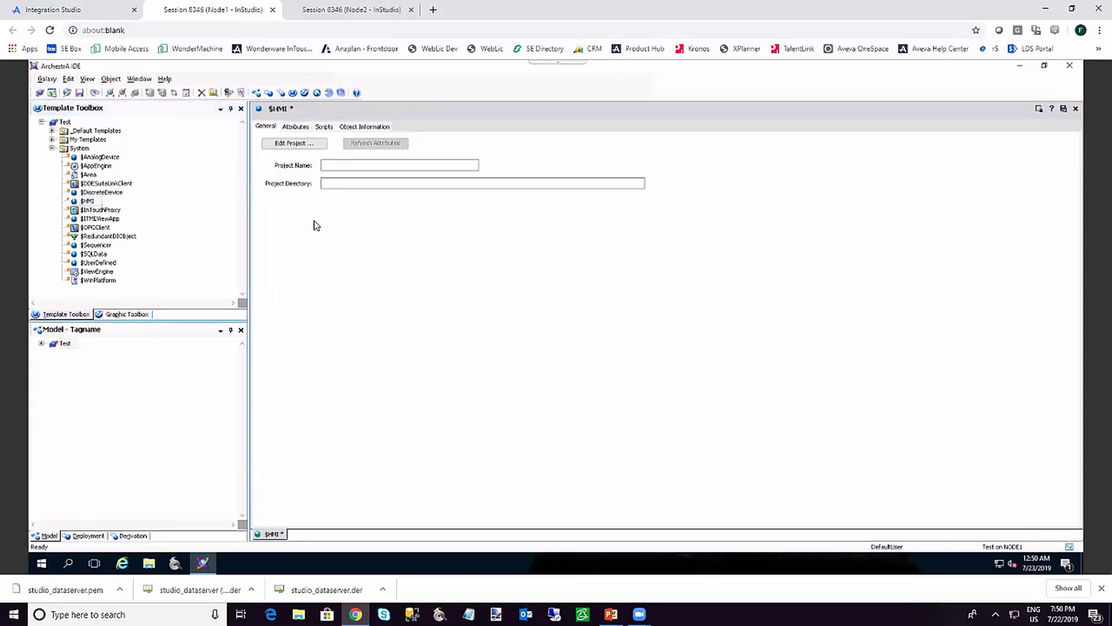
From the $HMI General tab, choose Edit Project and create a new ITME application
click(296, 127)
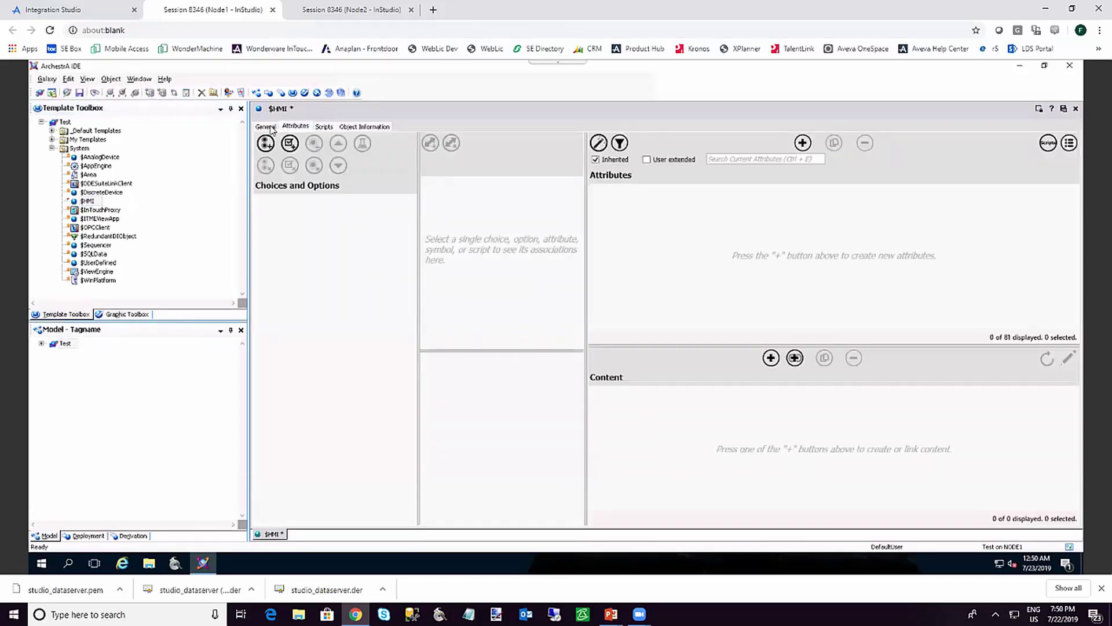
click(267, 127)
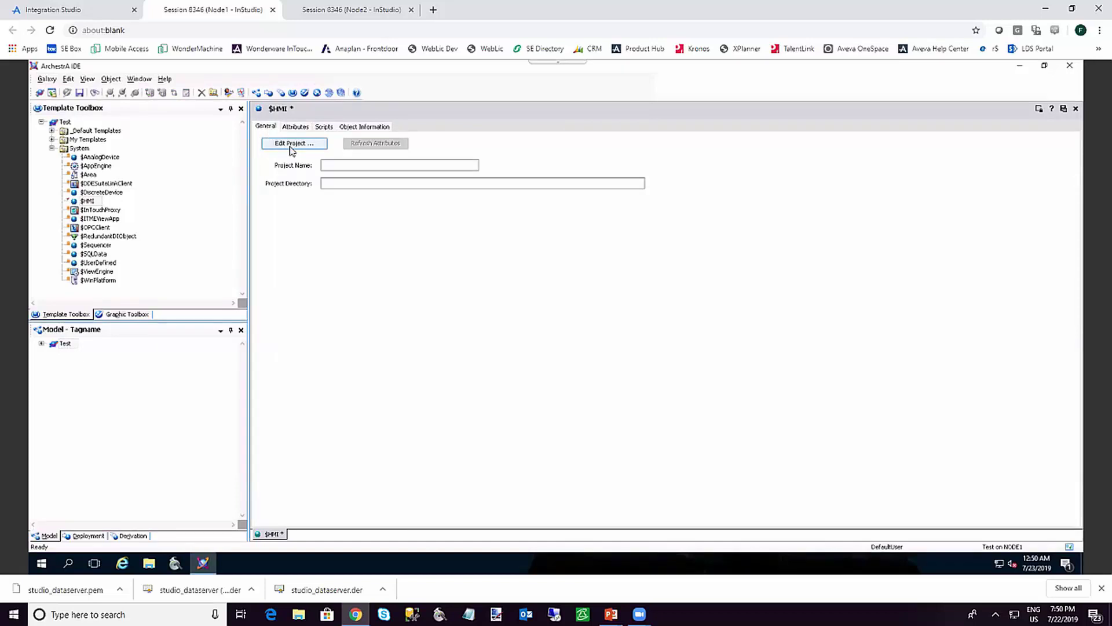
click(291, 145)
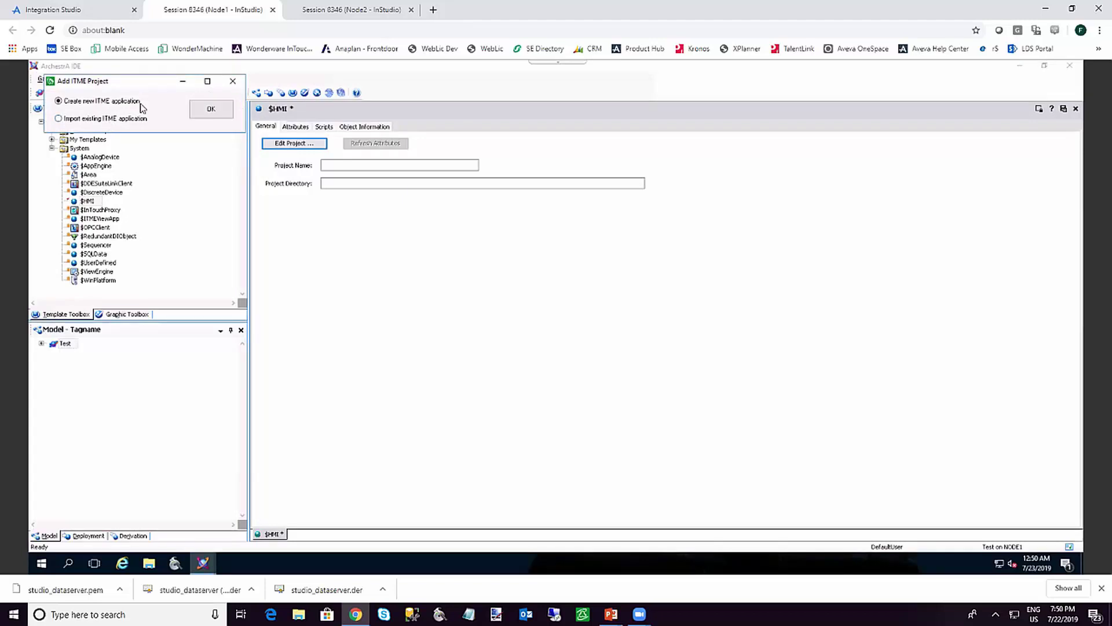
click(210, 110)
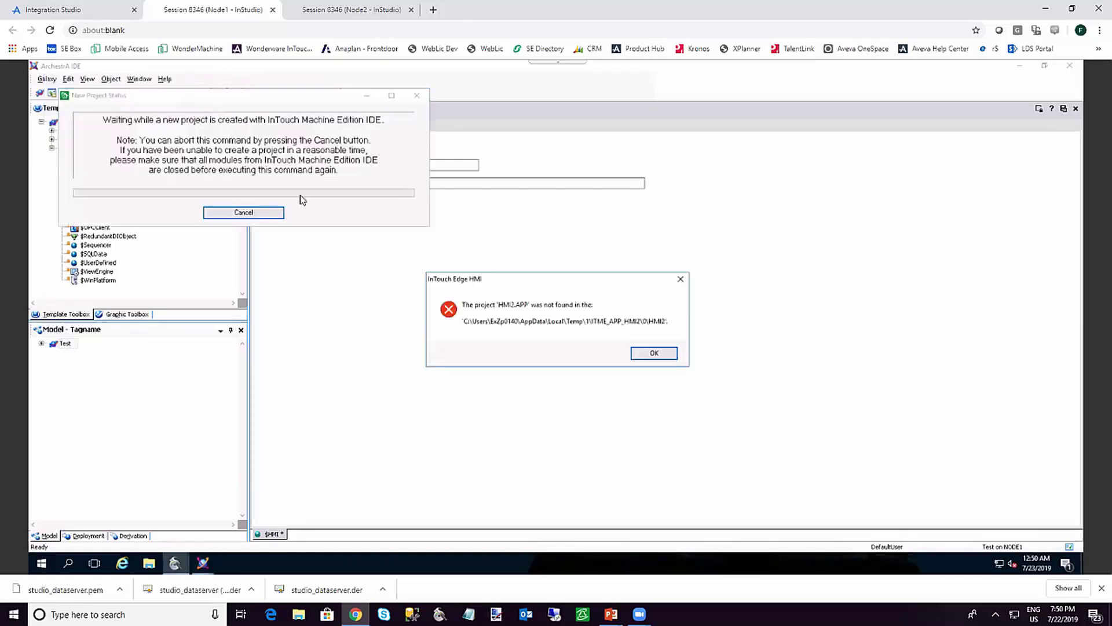
Dismiss the HMI2.APP not-found error and create the project as Windows InTouch Edge HMI 500 tags
click(654, 353)
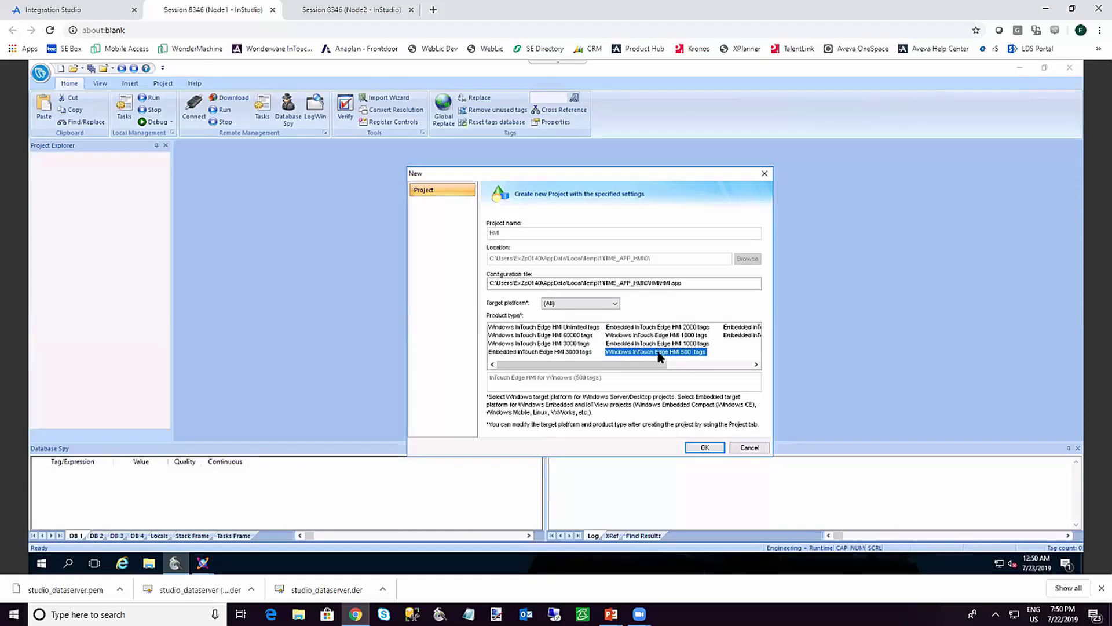
click(705, 450)
click(705, 453)
click(575, 309)
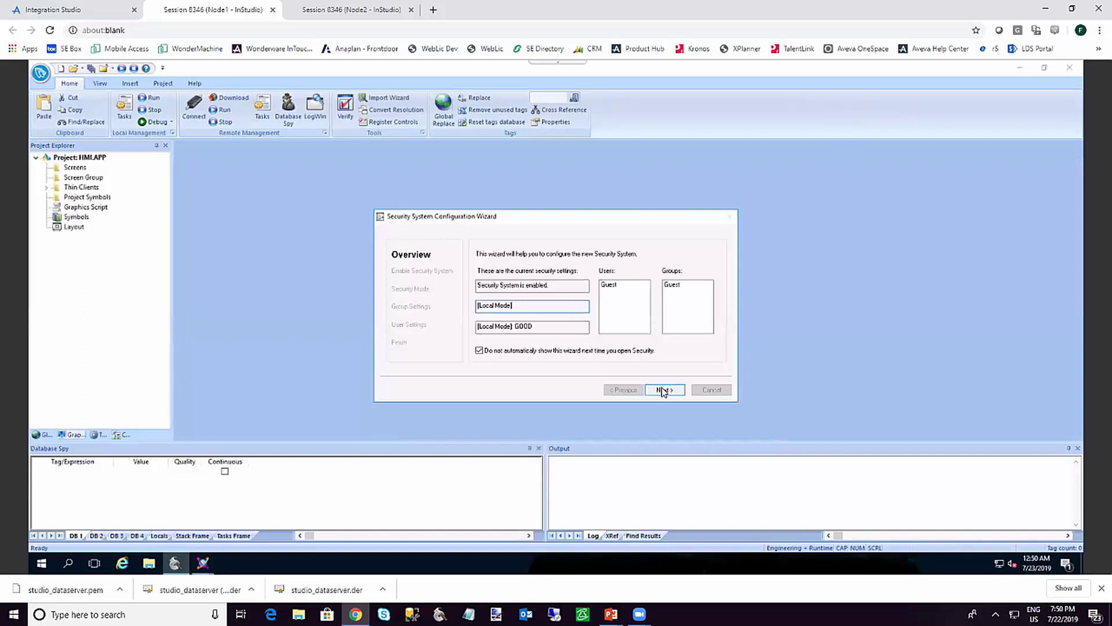
Complete the Security System Configuration Wizard with Enable Security System unchecked
click(663, 391)
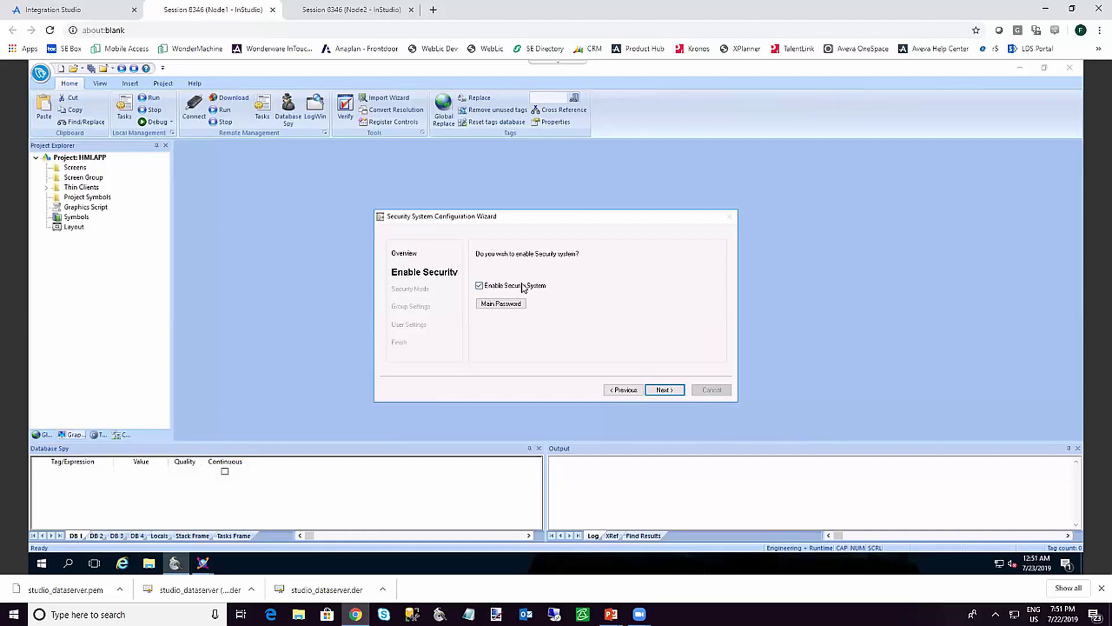
click(515, 287)
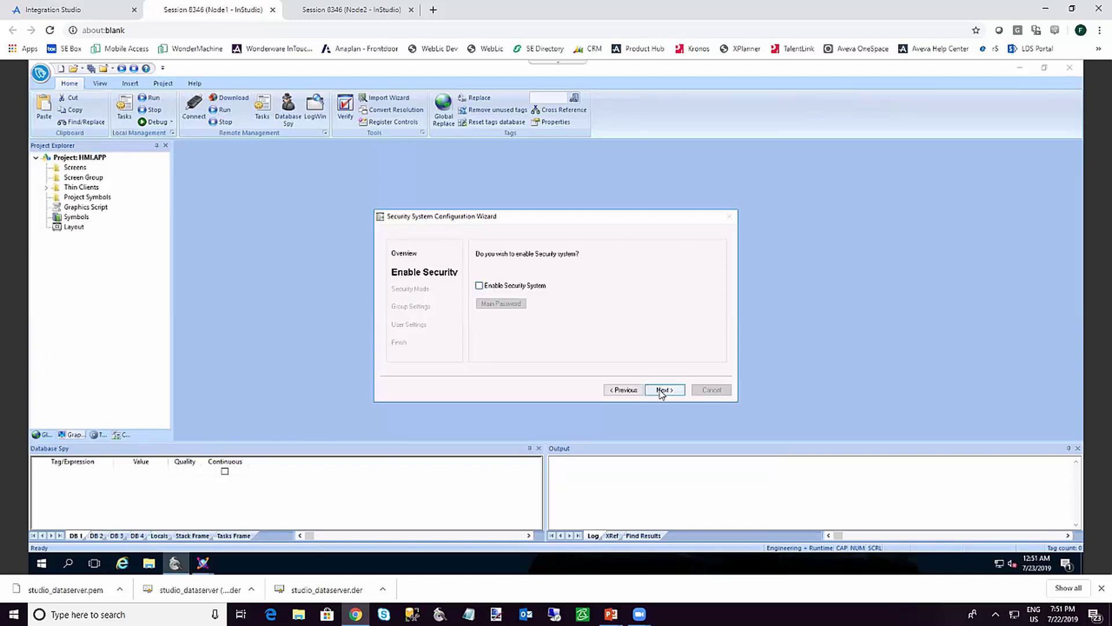
click(661, 390)
click(662, 390)
click(662, 391)
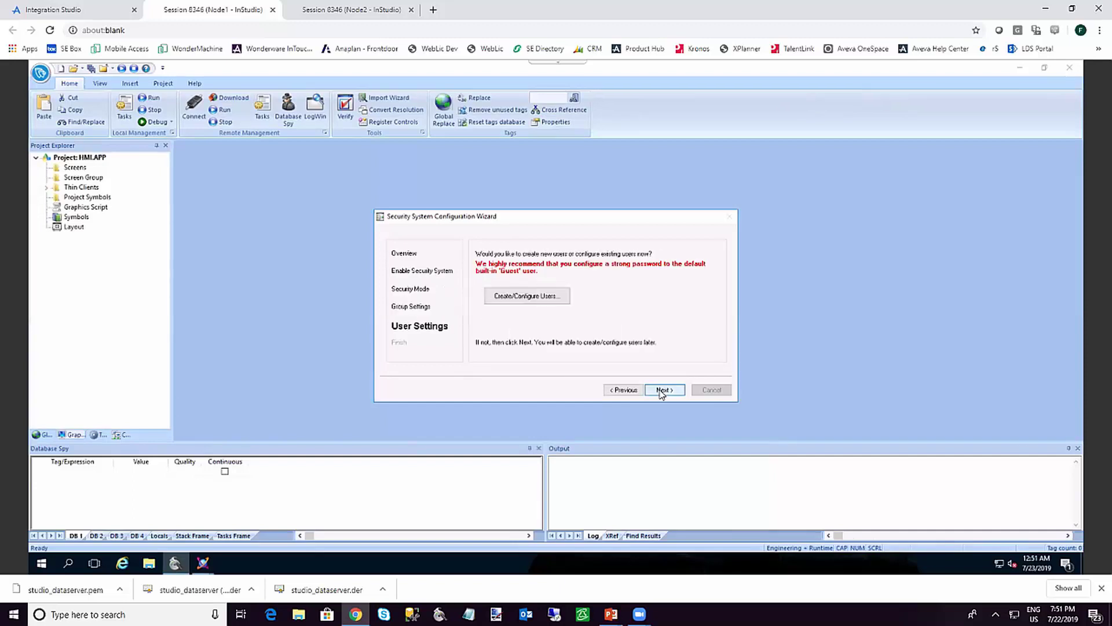
click(661, 390)
click(662, 391)
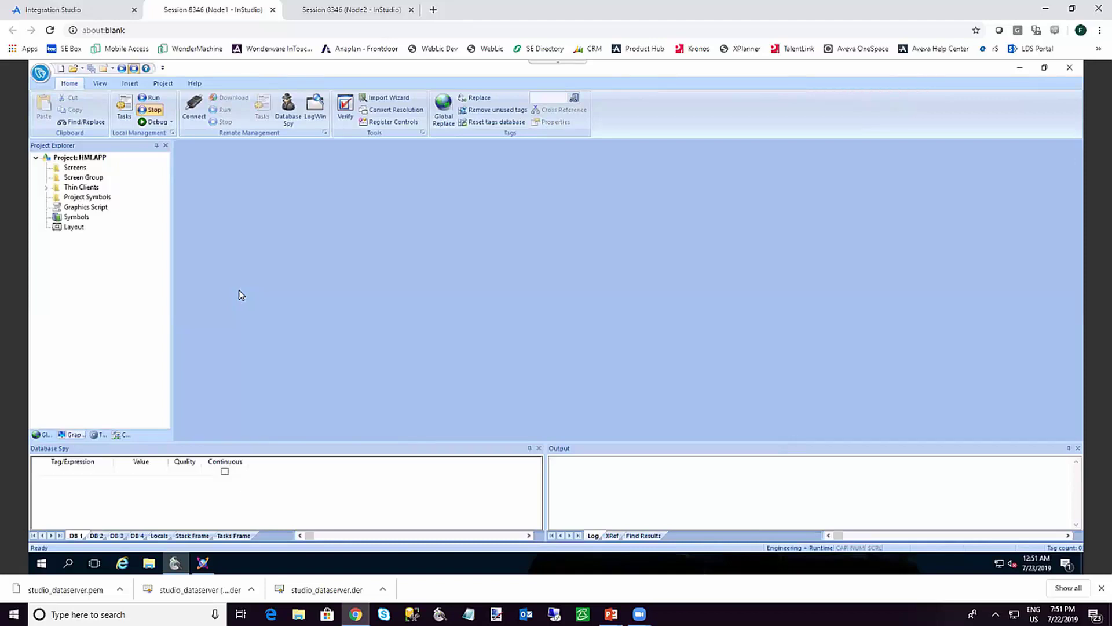
Add TagA in the Project Tags datasheet with I-Value checked, then close the sheet
click(44, 437)
double_click(75, 168)
double_click(82, 178)
click(220, 189)
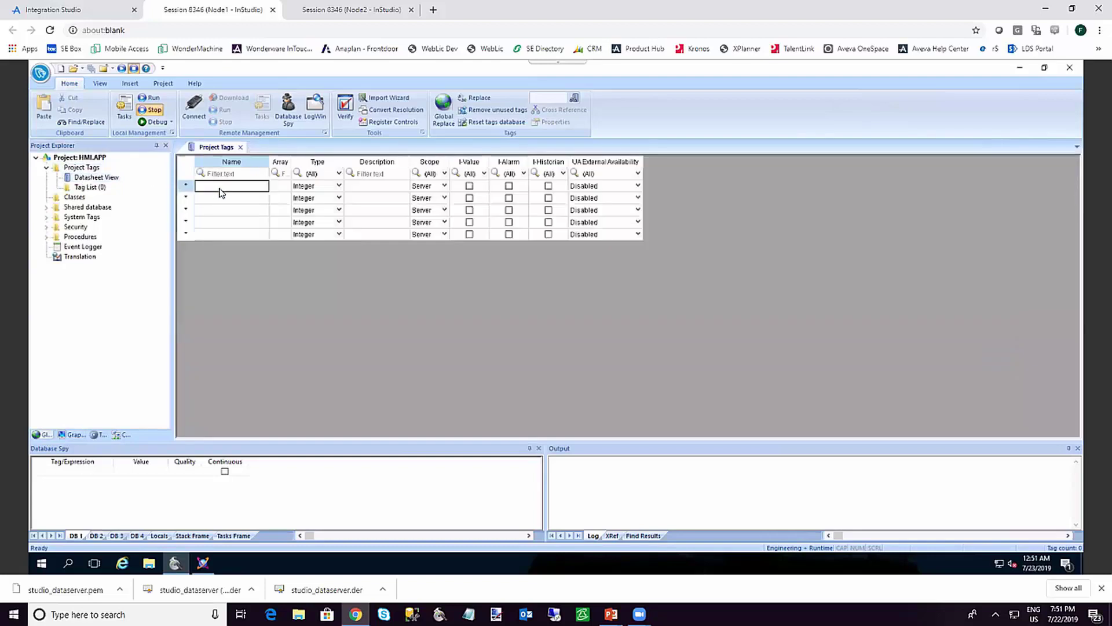
text(TagA)
key(Return)
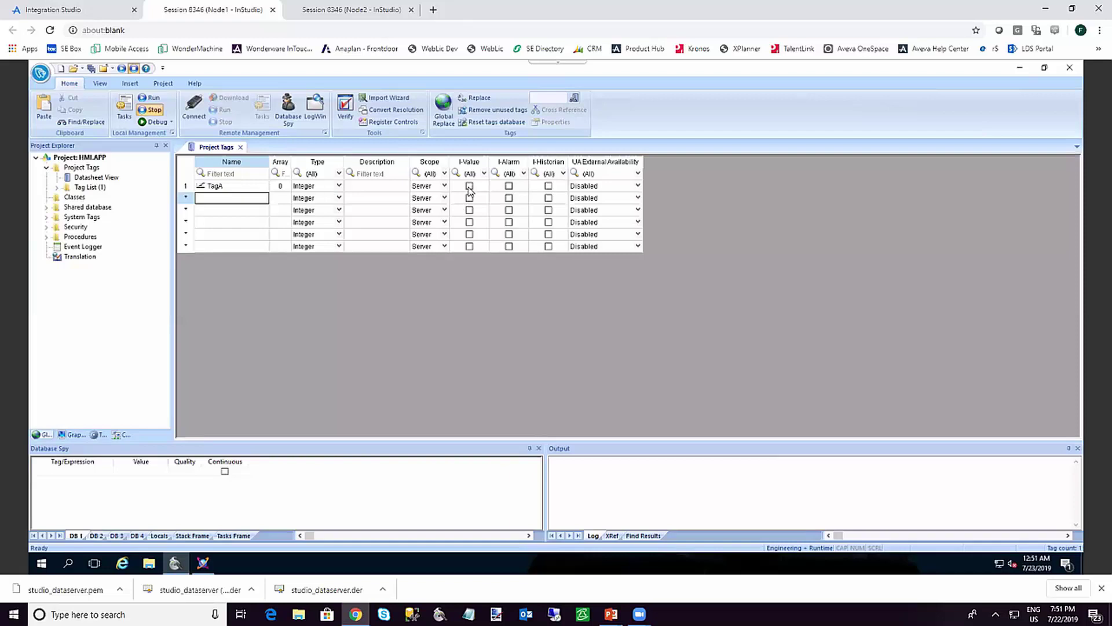
click(469, 189)
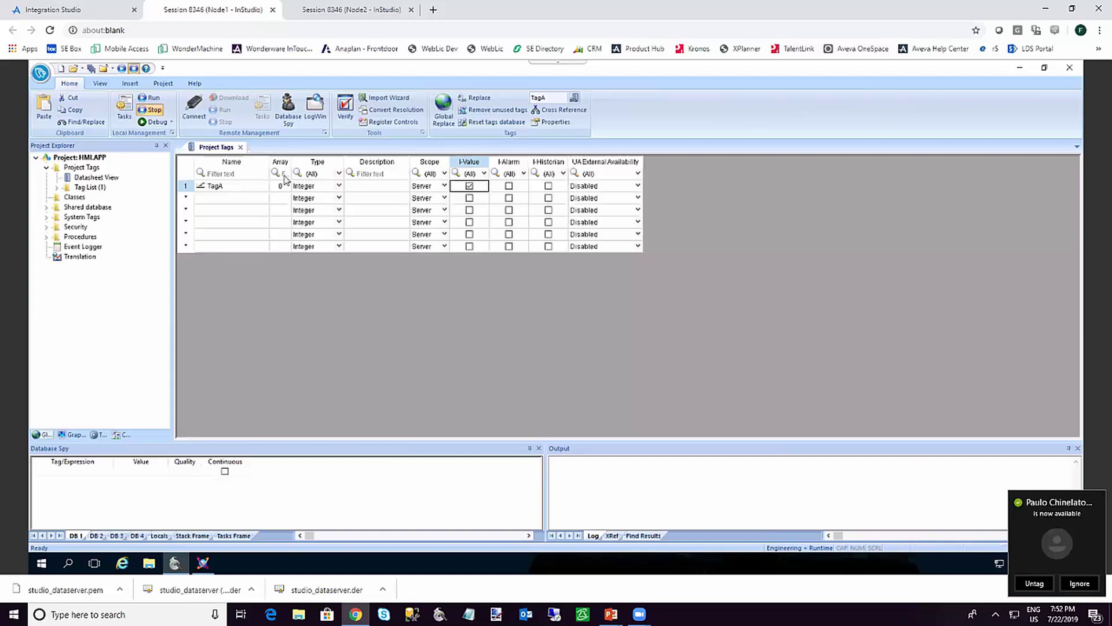
click(241, 147)
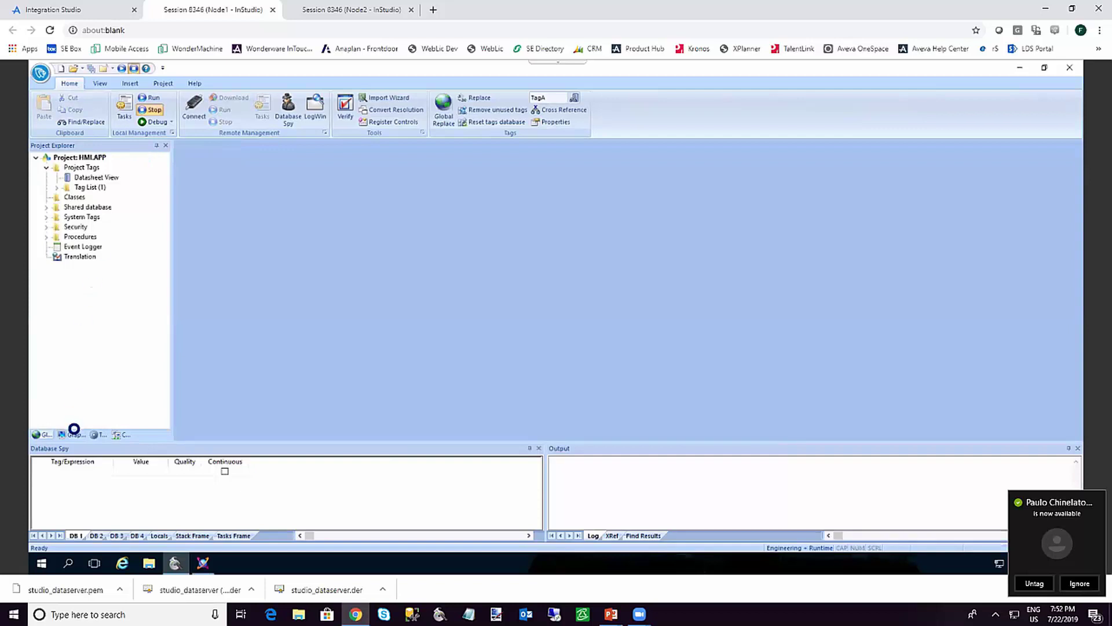
Insert a new screen and draw a button captioned Exit at its top-left
click(72, 435)
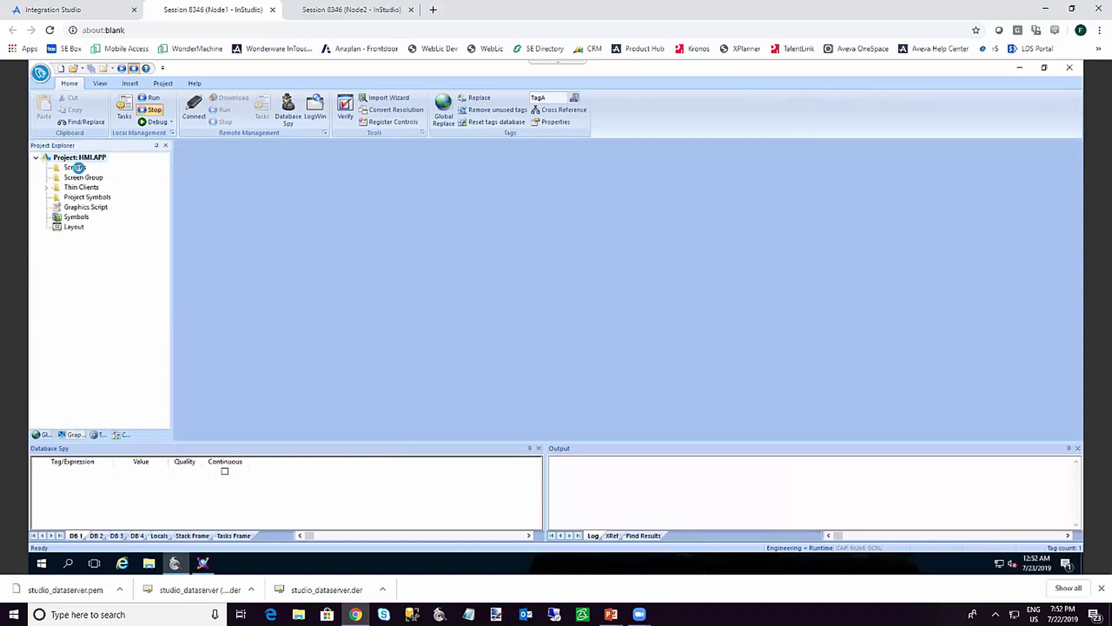
right_click(76, 168)
click(94, 177)
click(455, 122)
drag(181, 161, 265, 204)
double_click(227, 182)
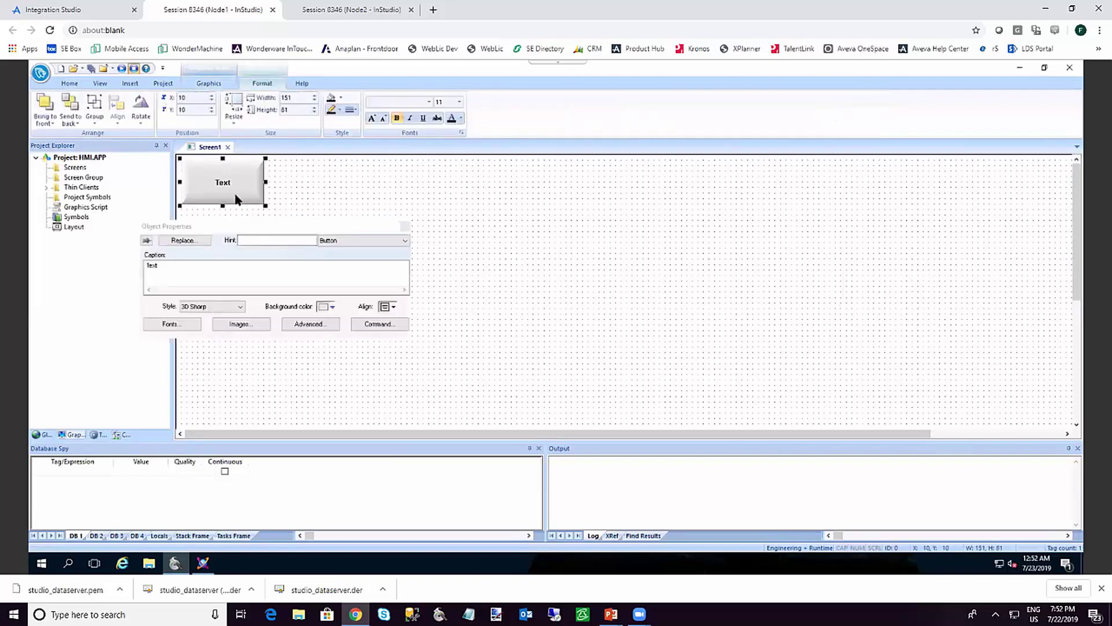
double_click(197, 262)
text(Exit)
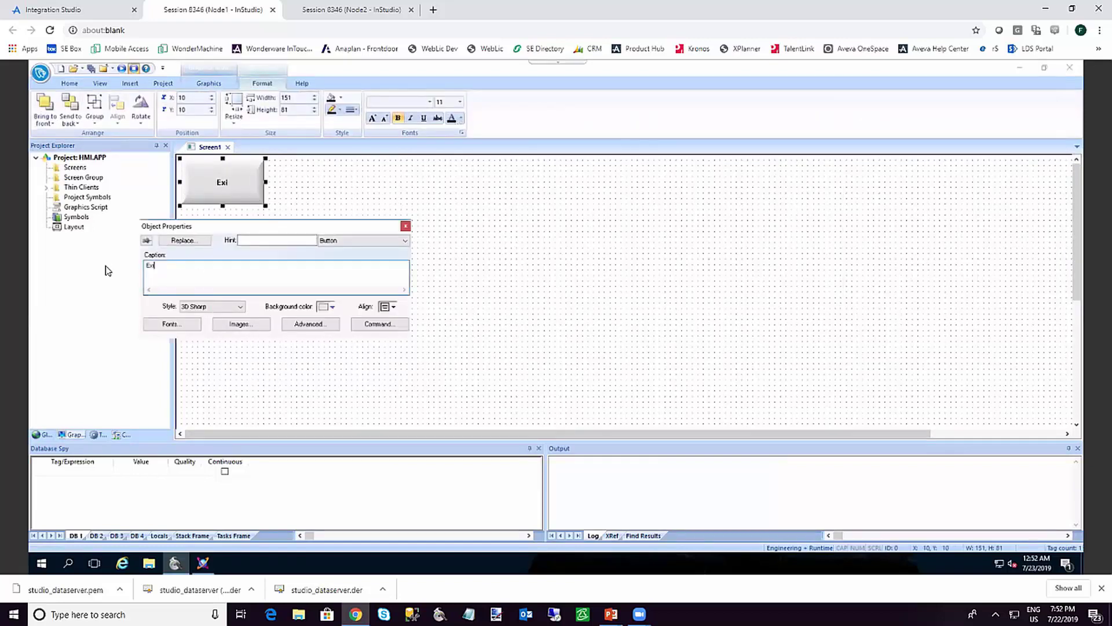
click(319, 200)
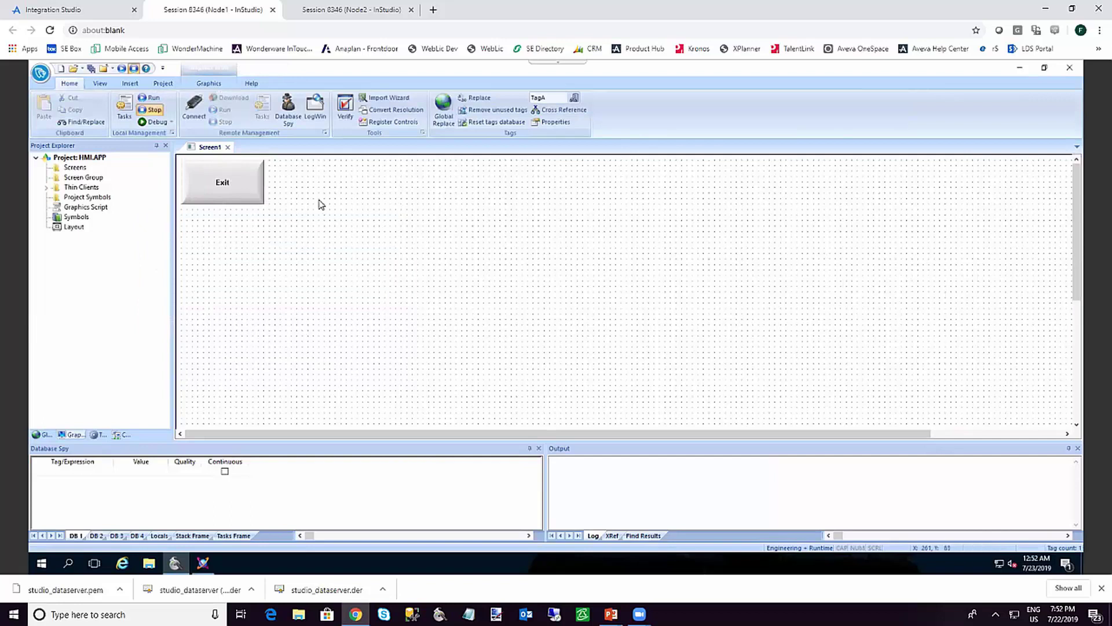
Draw a text box linked to TagA below the button, then close Screen1 agreeing to save
click(209, 84)
click(453, 110)
drag(183, 216, 271, 240)
double_click(252, 232)
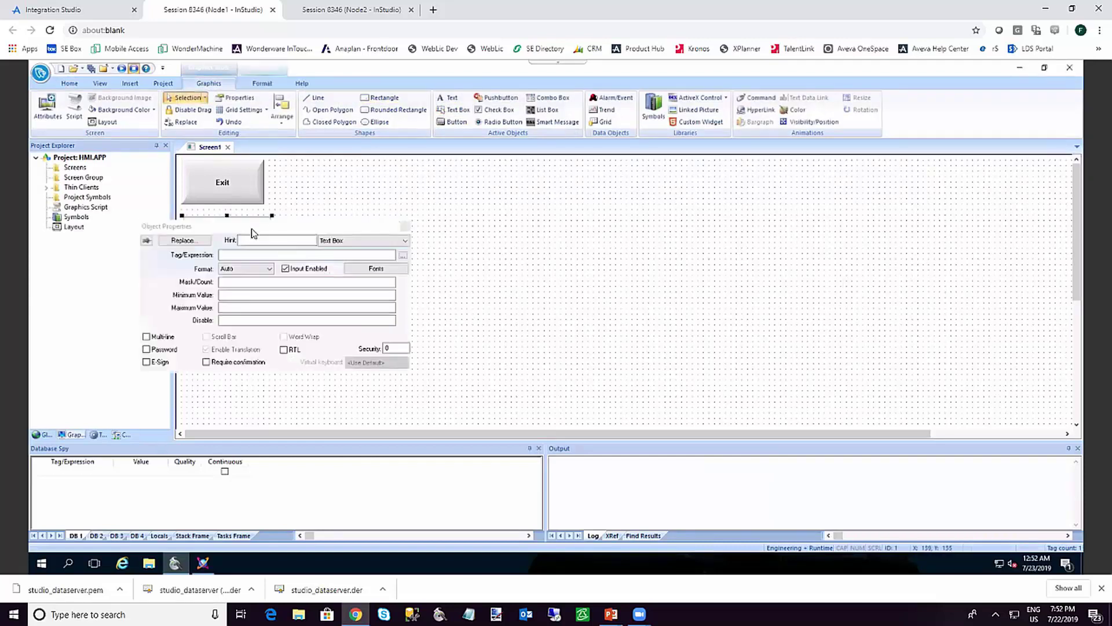
click(245, 255)
text(Tg)
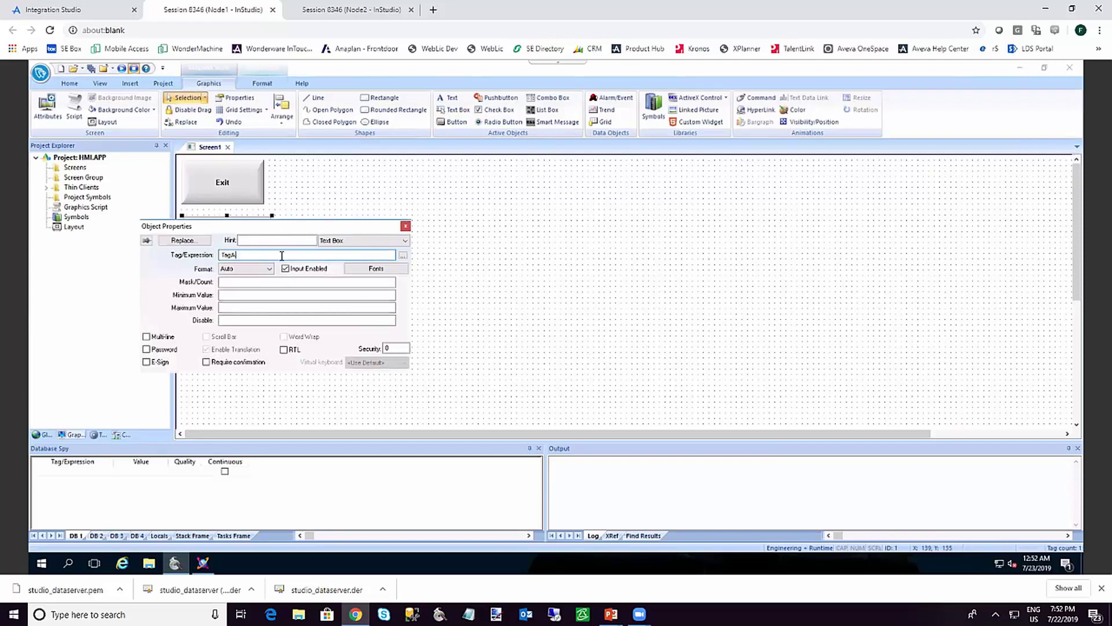
click(389, 193)
click(228, 147)
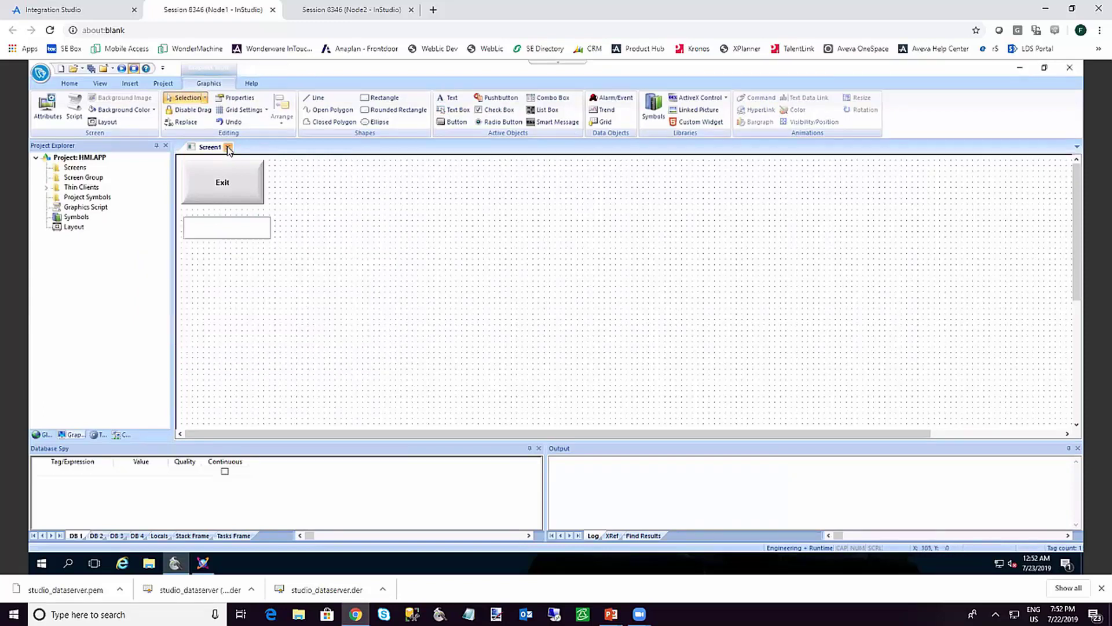
click(496, 348)
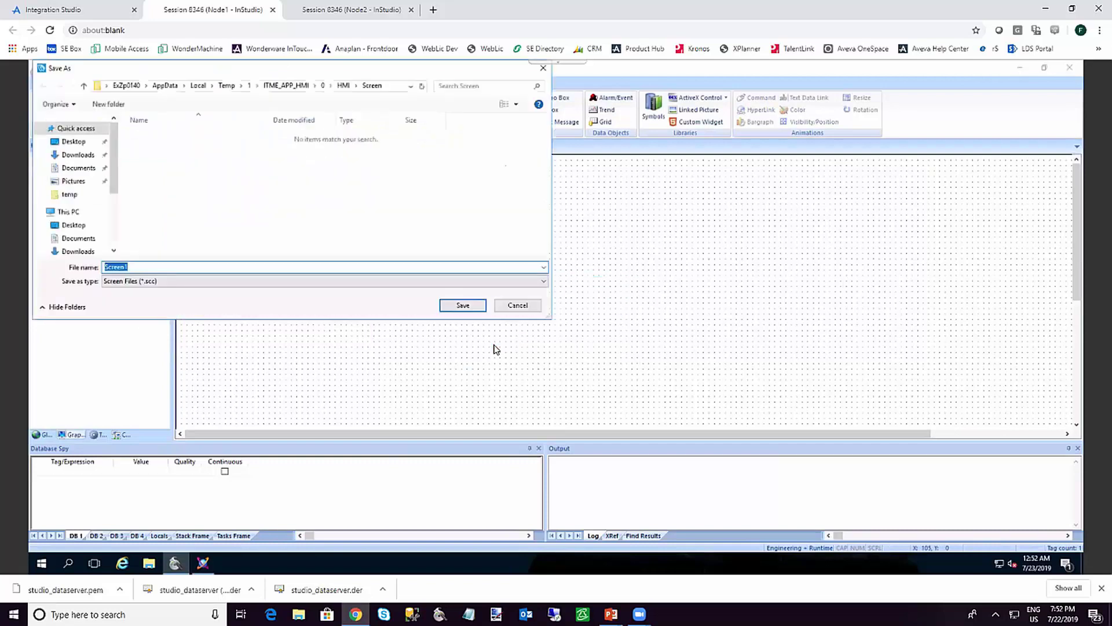
Save the new screen as Main and make it the startup screen
text(Main)
key(Return)
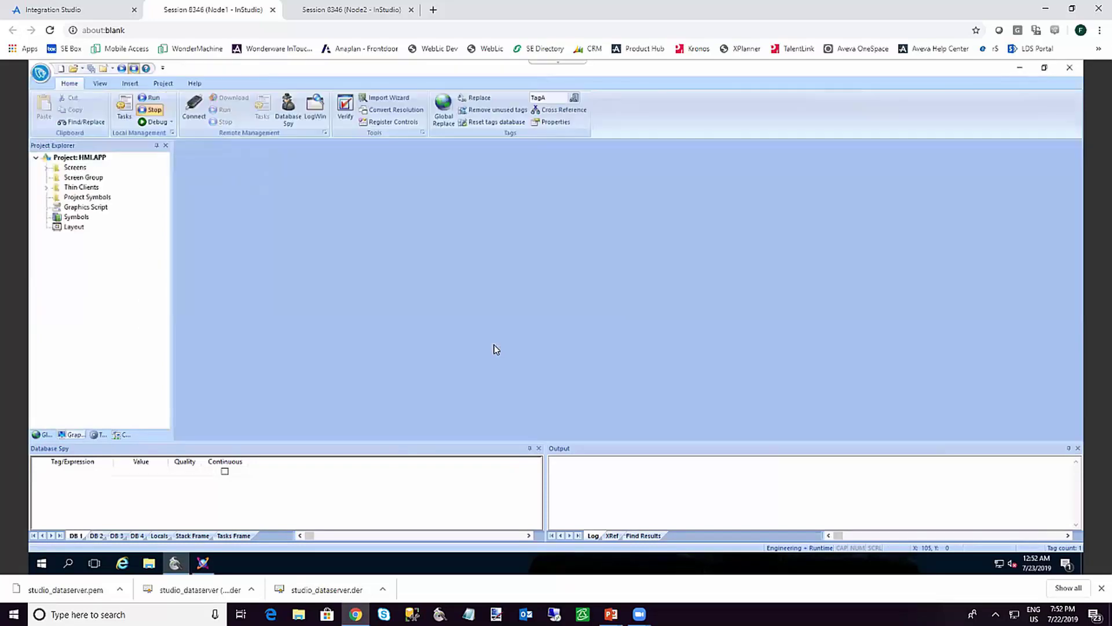
double_click(70, 167)
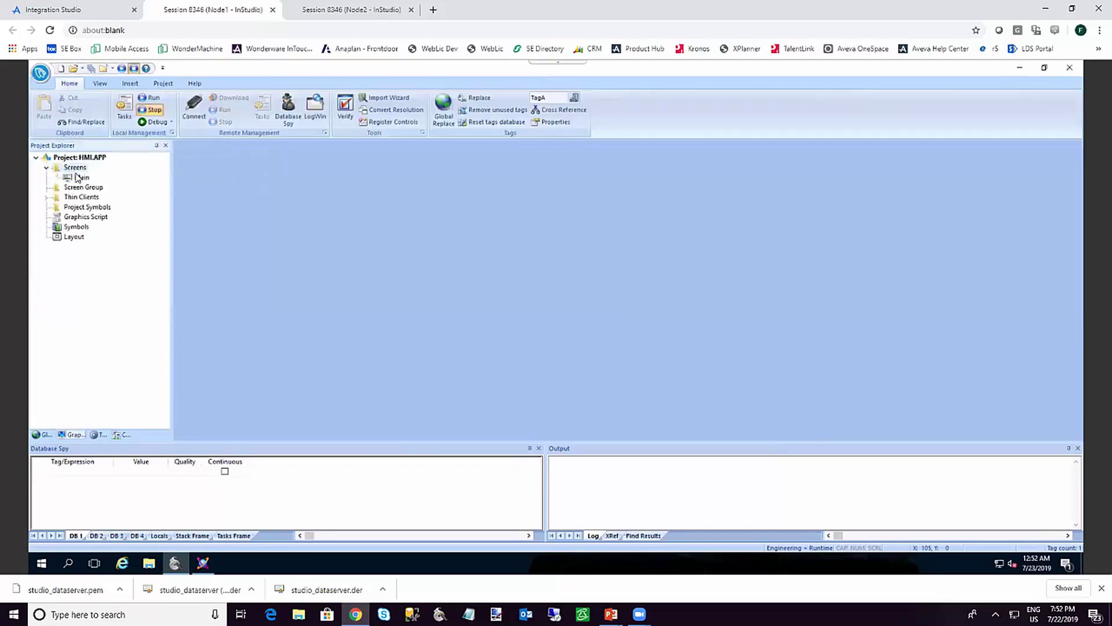
right_click(77, 178)
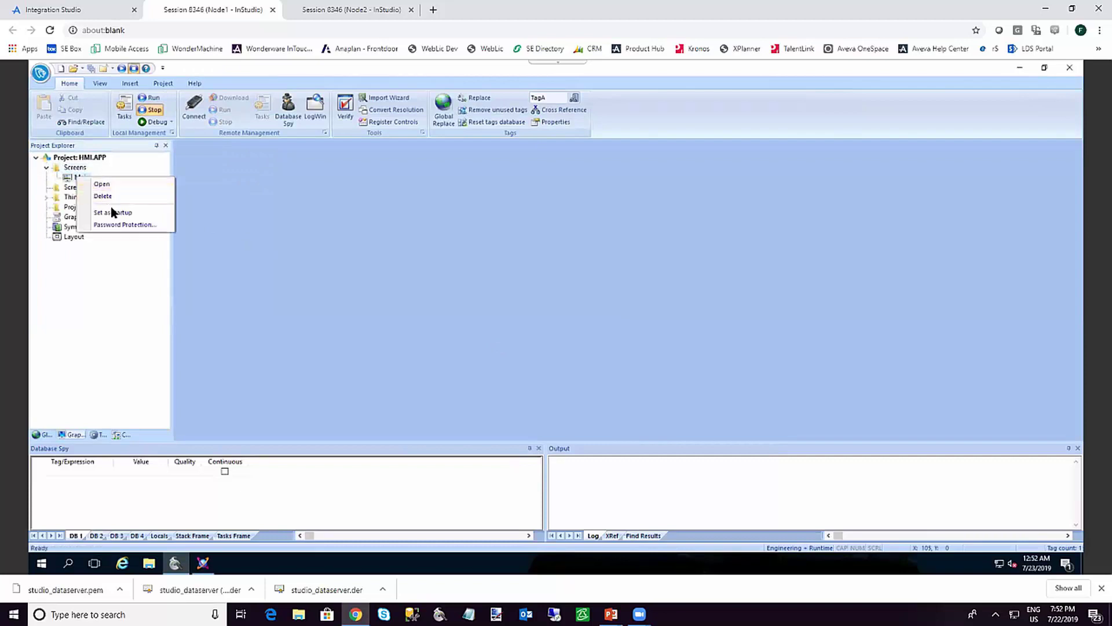
click(114, 213)
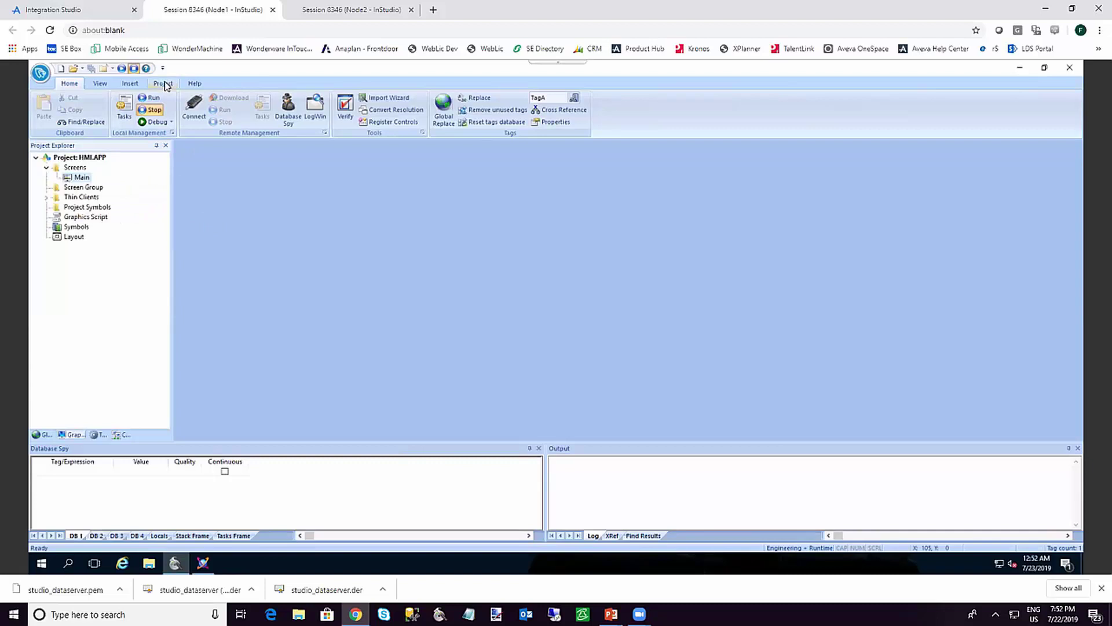
Set the TCP/IP Server Runtime task to start automatically and dismiss the status messages
click(124, 107)
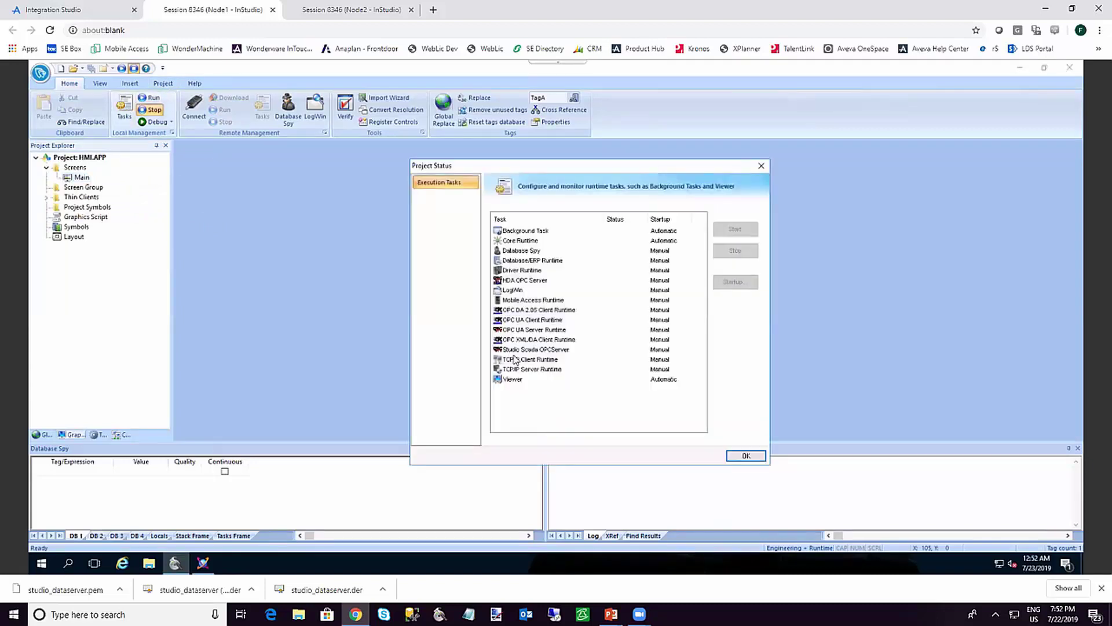
click(536, 370)
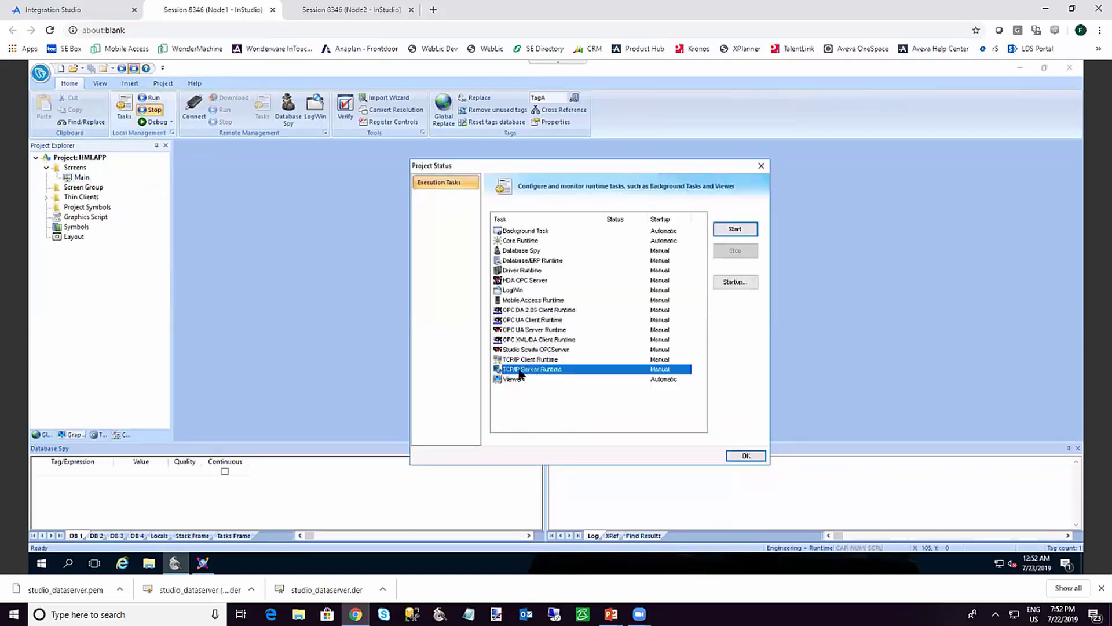
click(732, 284)
click(562, 326)
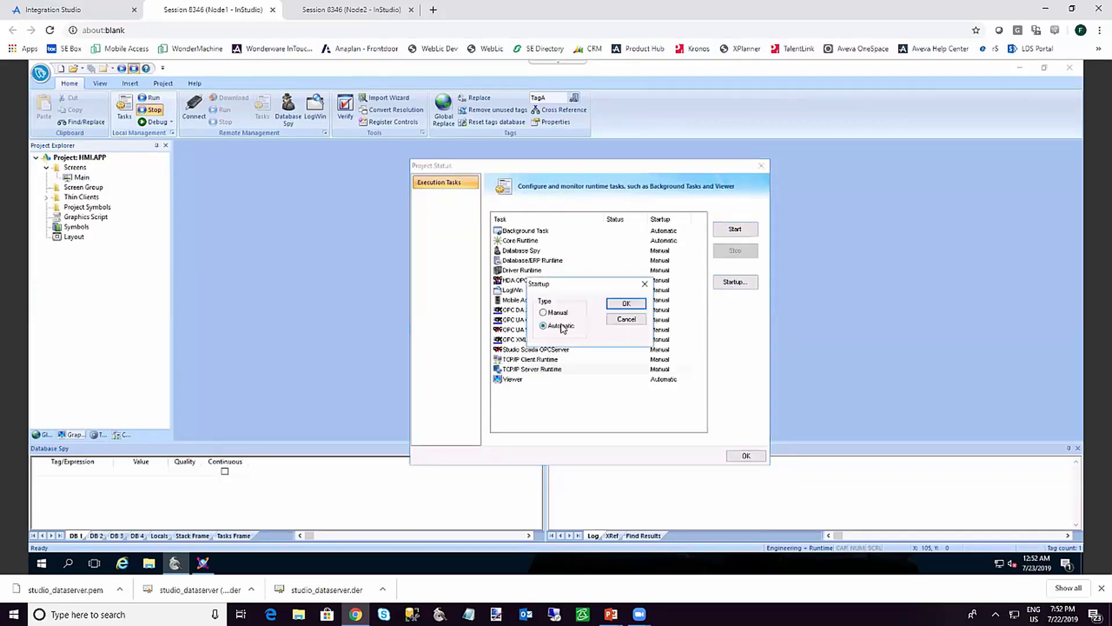
click(617, 305)
click(746, 455)
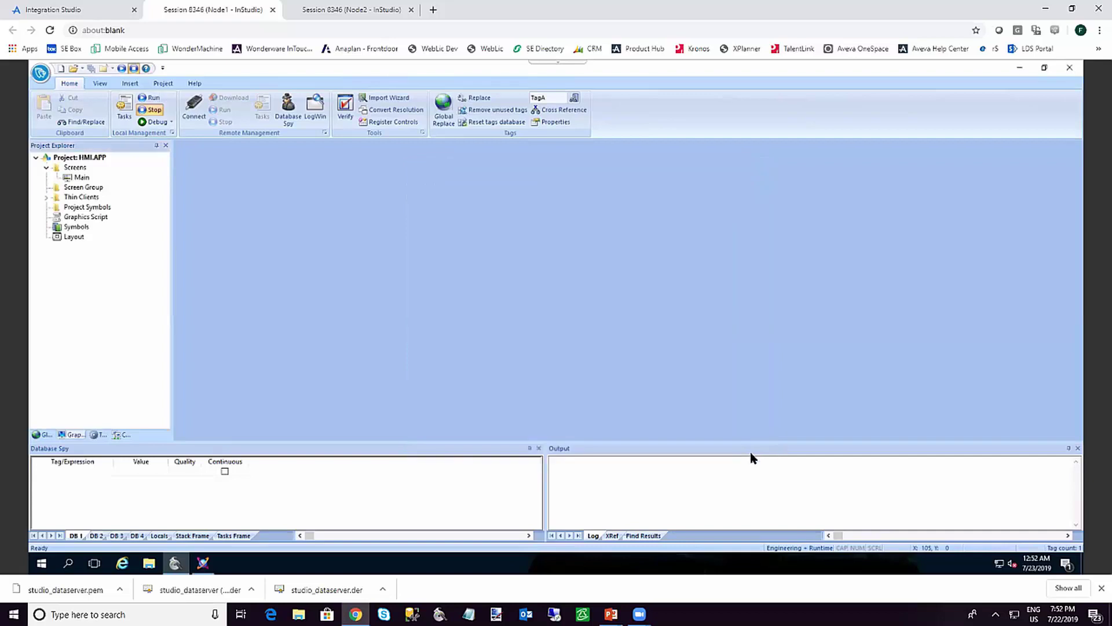
Switch the data server from the encrypted port to plain port 1234, then run the project
click(164, 84)
click(184, 110)
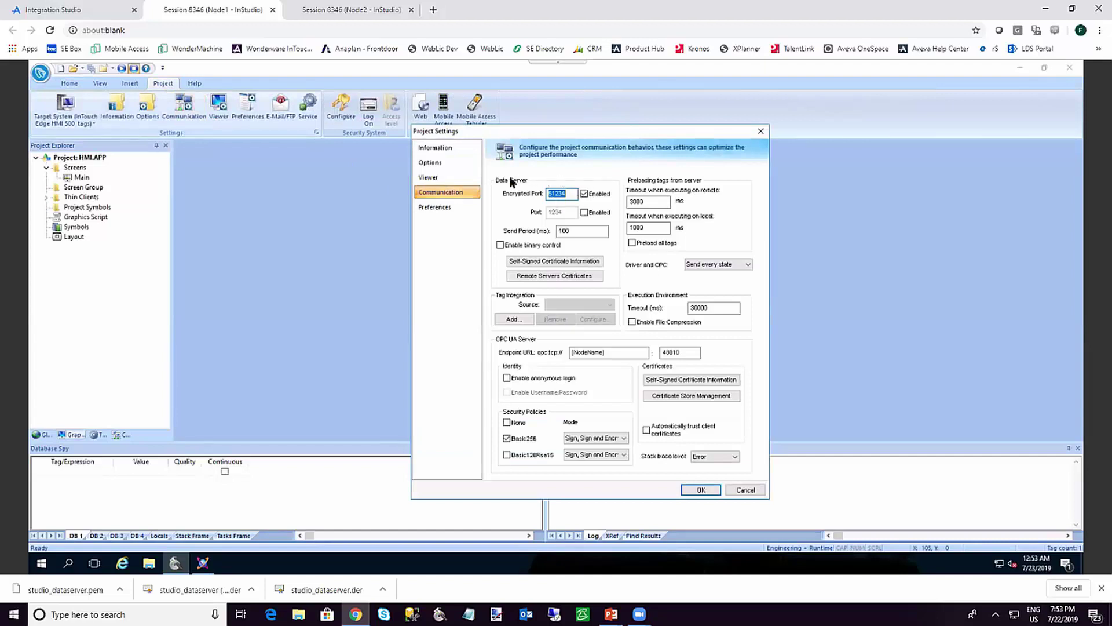
click(584, 194)
click(584, 212)
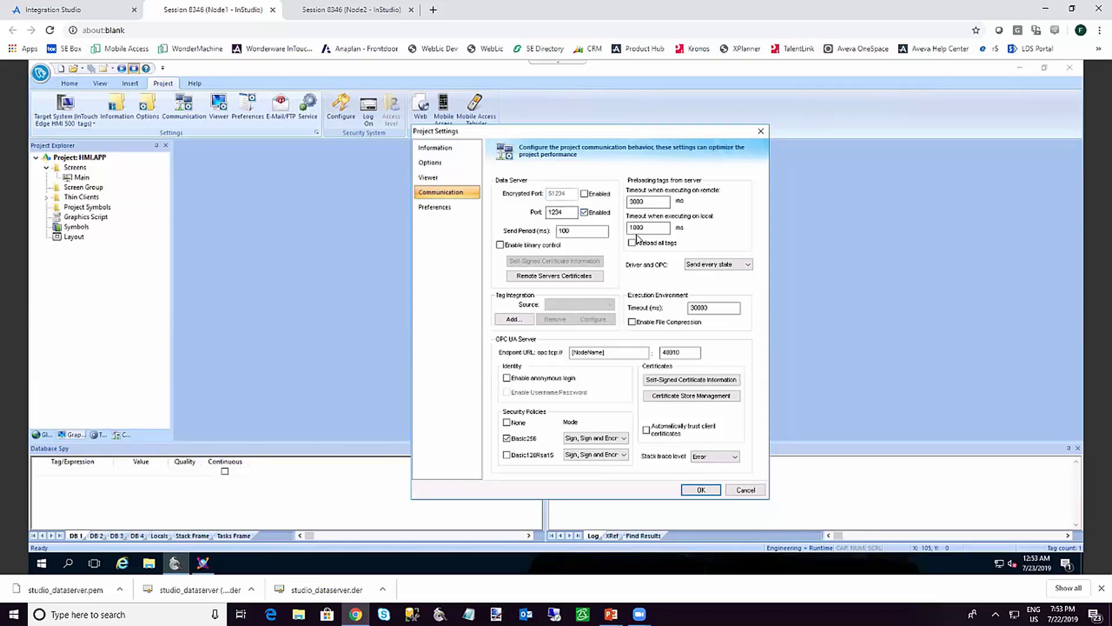
click(701, 490)
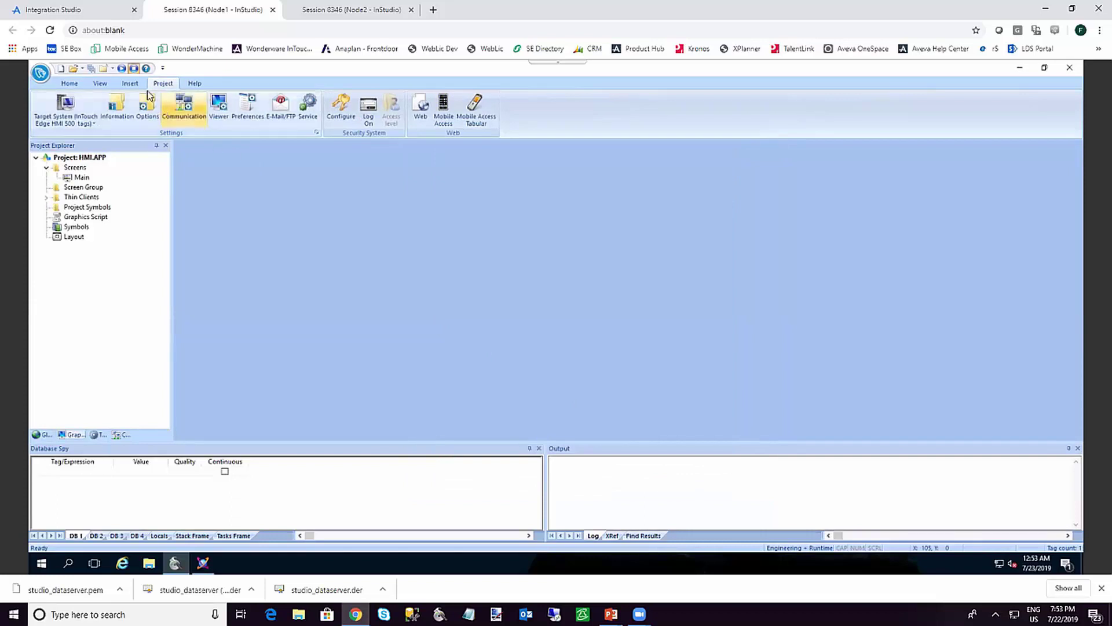
click(134, 69)
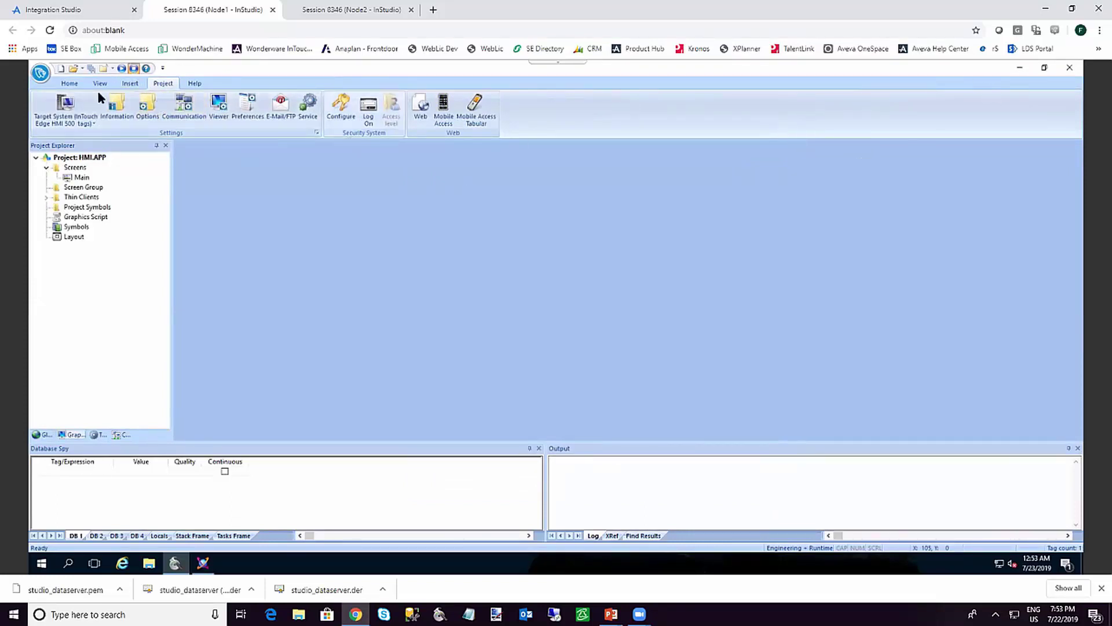
click(122, 69)
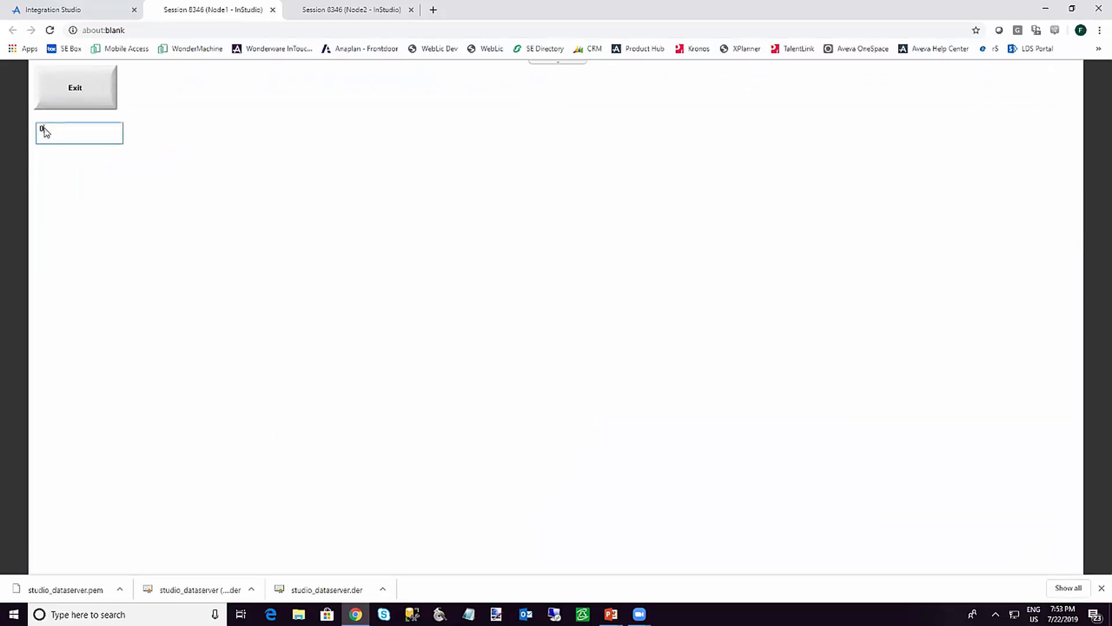
Enter 10 in TagA's runtime field, leaving it at 0, and bring InStudio back to the front
text(10)
key(Return)
key(alt+Tab)
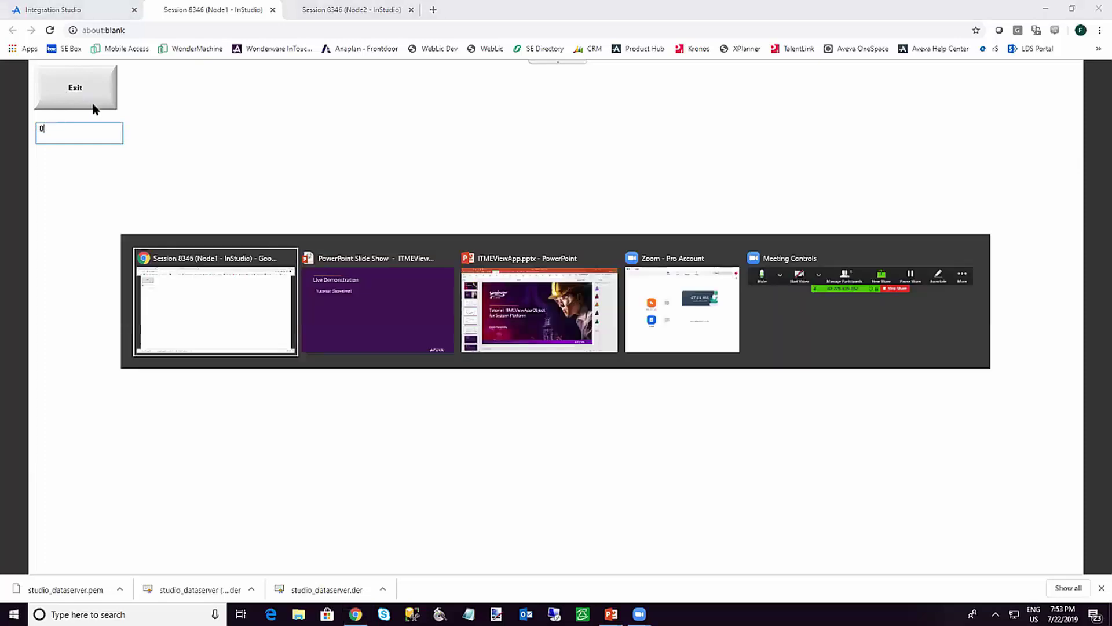
key(Escape)
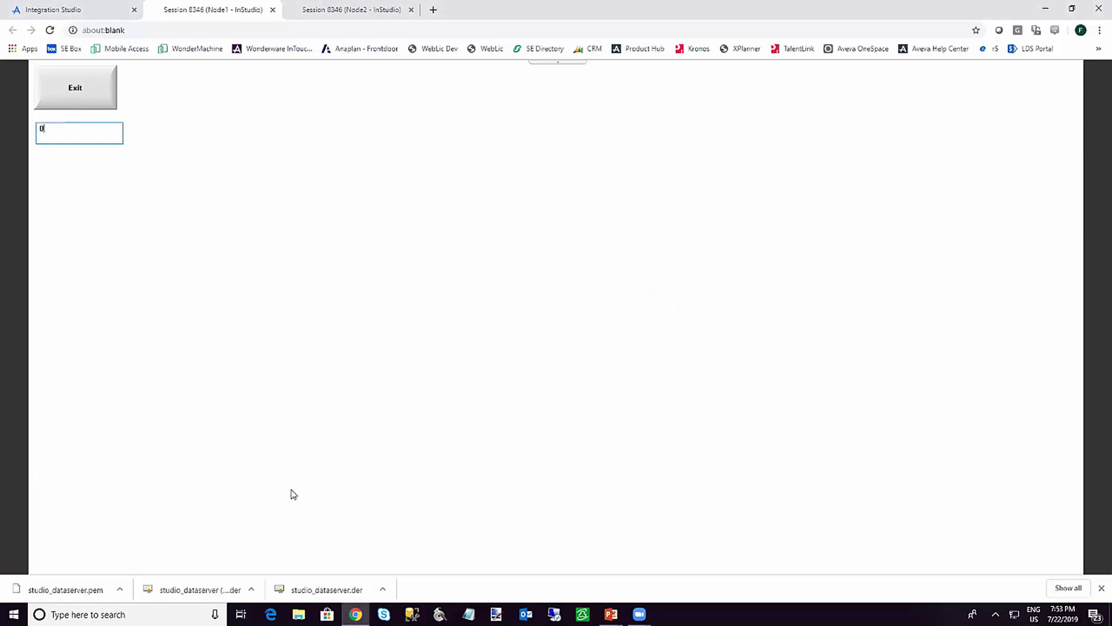
key(super)
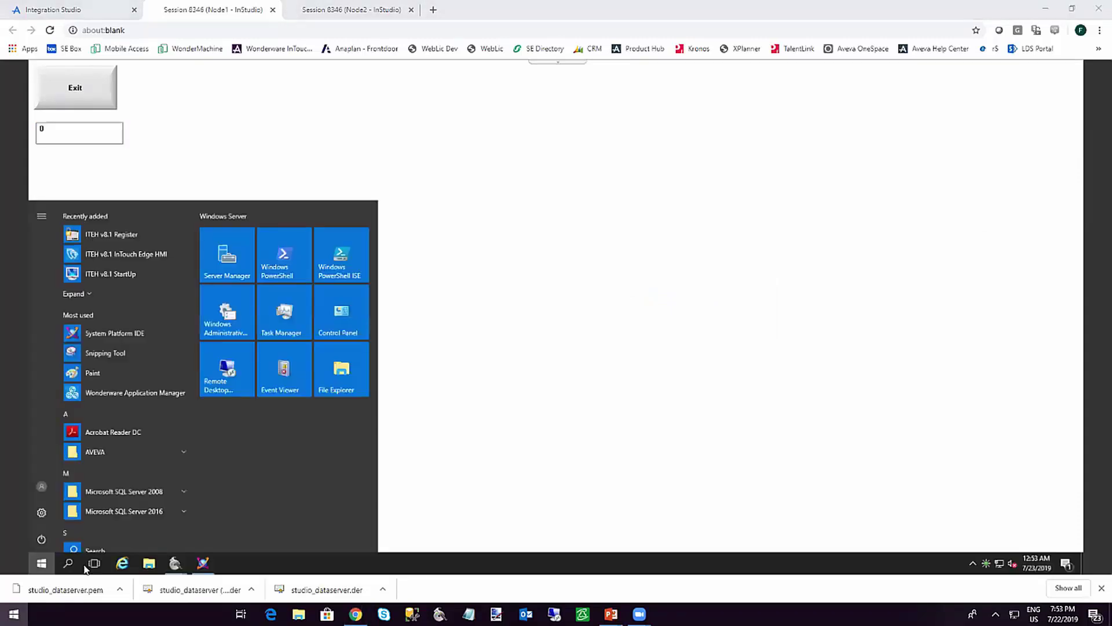
key(Escape)
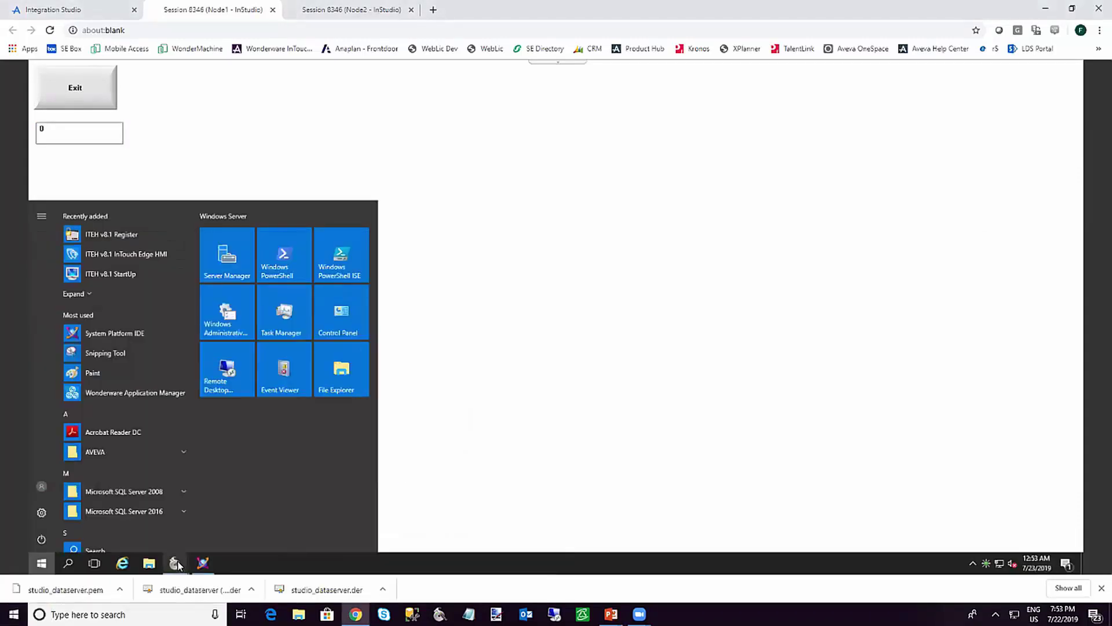
mouse_move(176, 561)
click(133, 518)
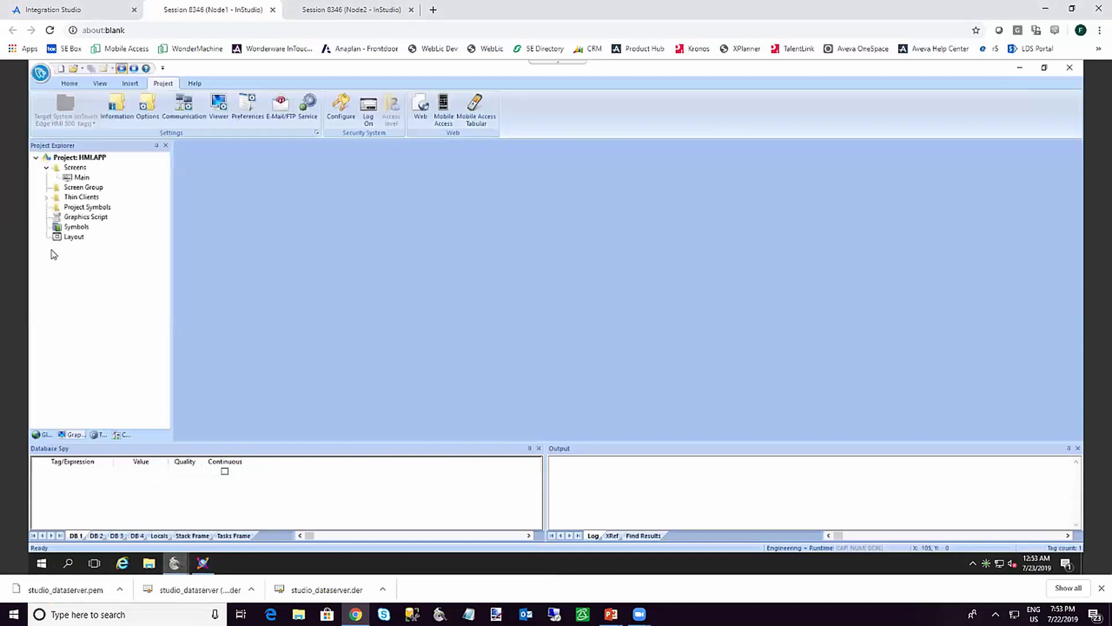
Give the Main screen's Exit button the command $Shutdown and save Main.SCC
double_click(85, 181)
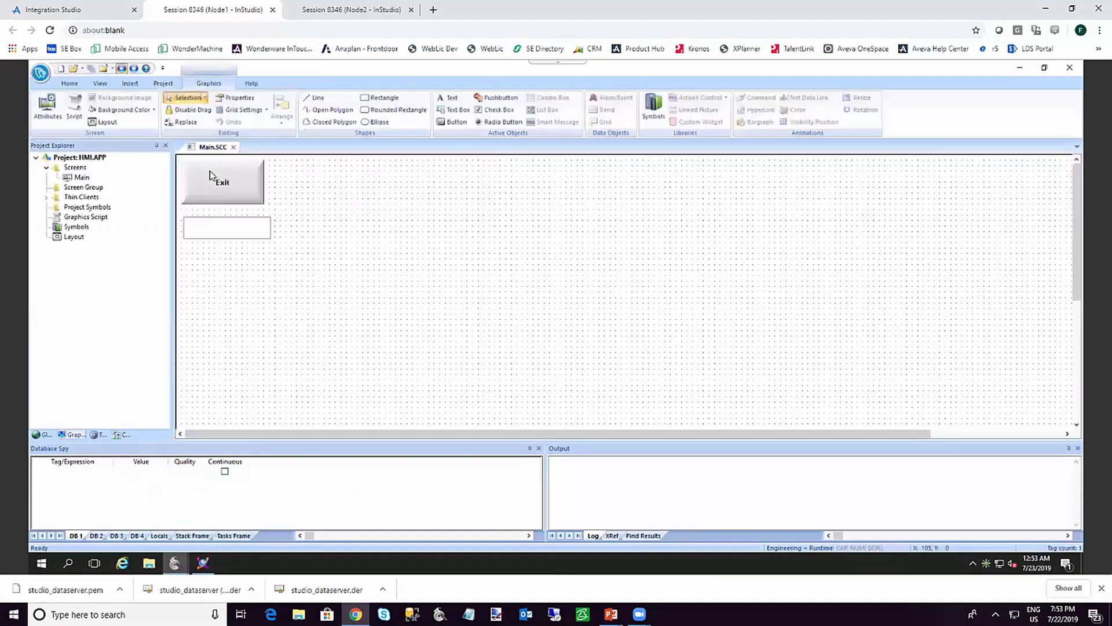
double_click(237, 195)
click(377, 324)
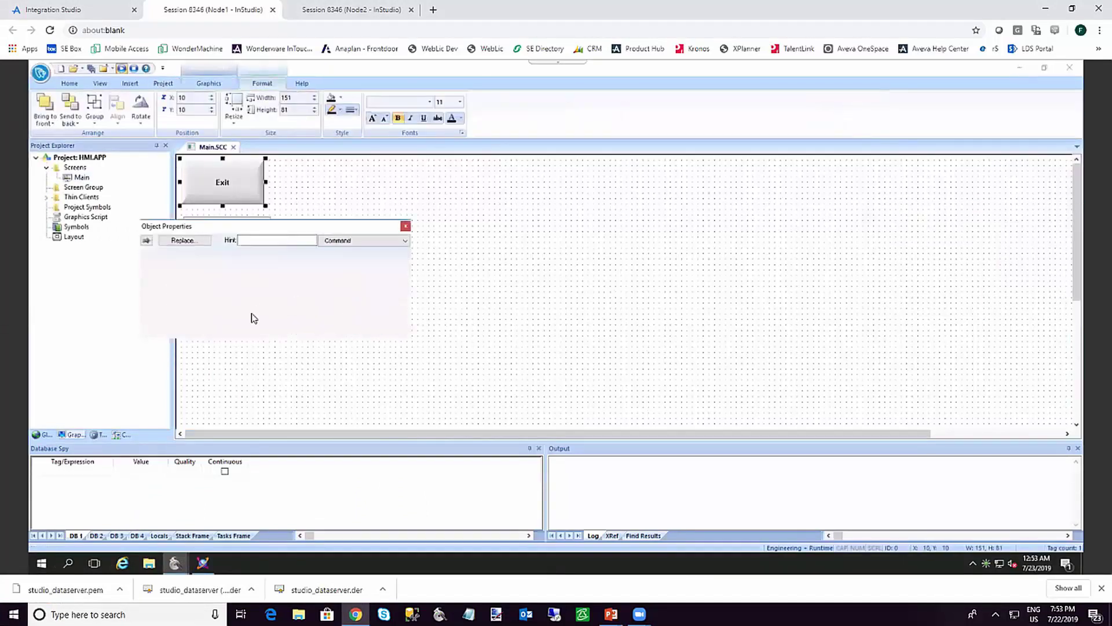
click(217, 331)
text($Shutdown()
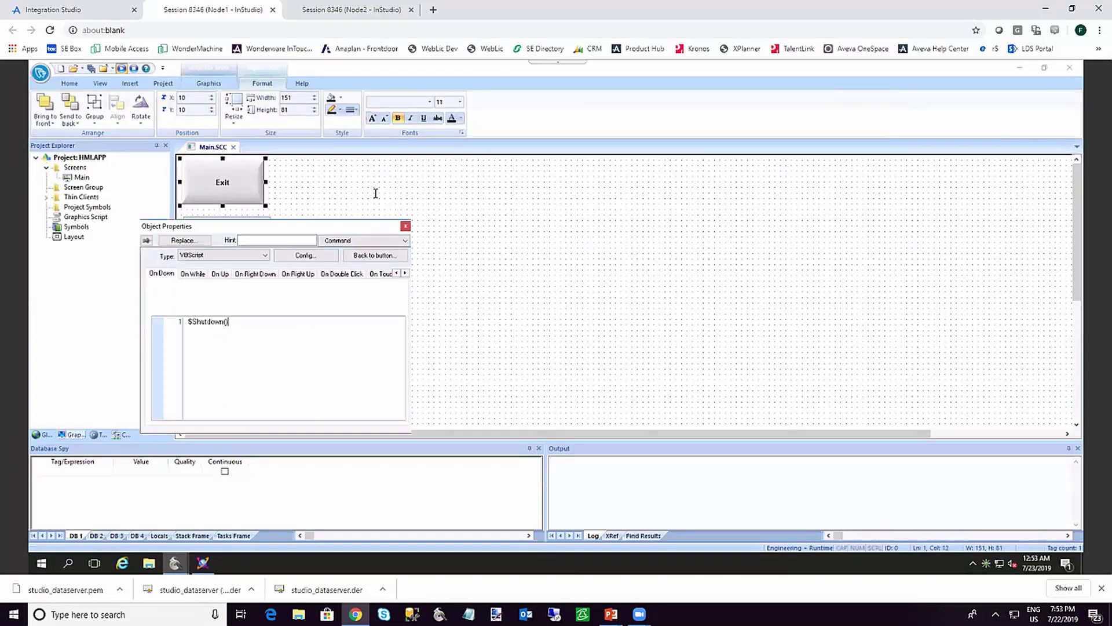
click(335, 197)
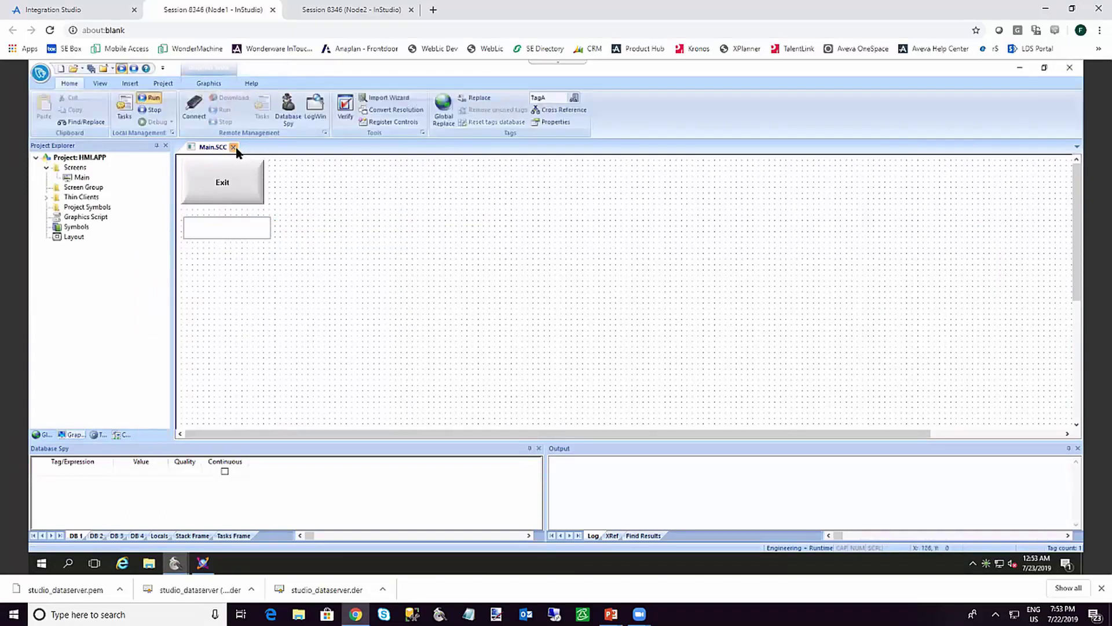
click(234, 147)
click(516, 350)
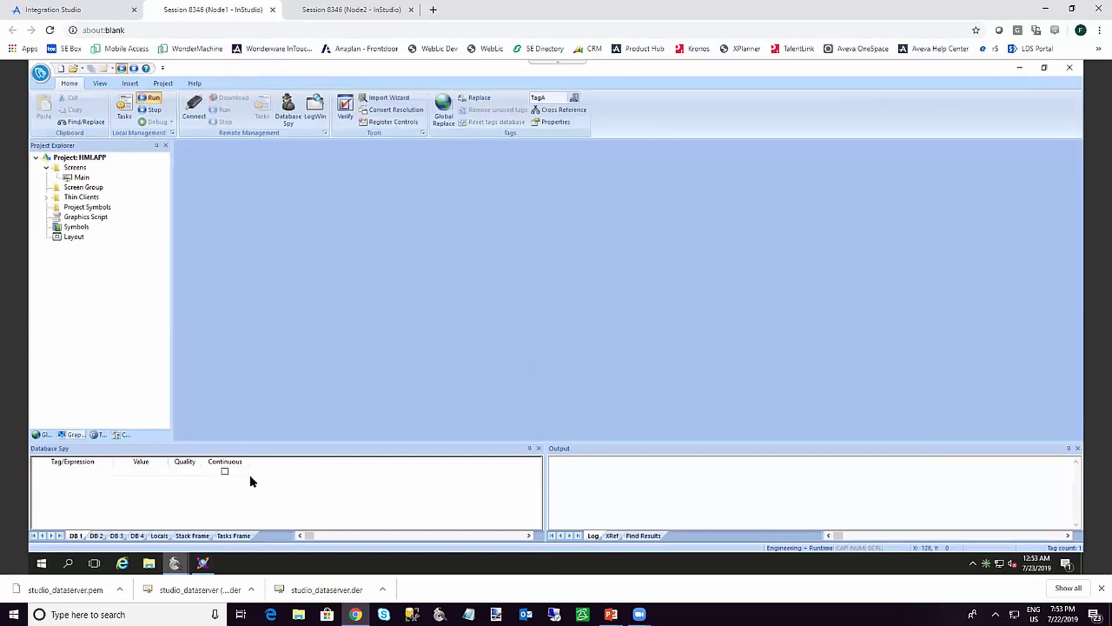
Close the running HMI runtime viewer window
mouse_move(180, 561)
click(212, 527)
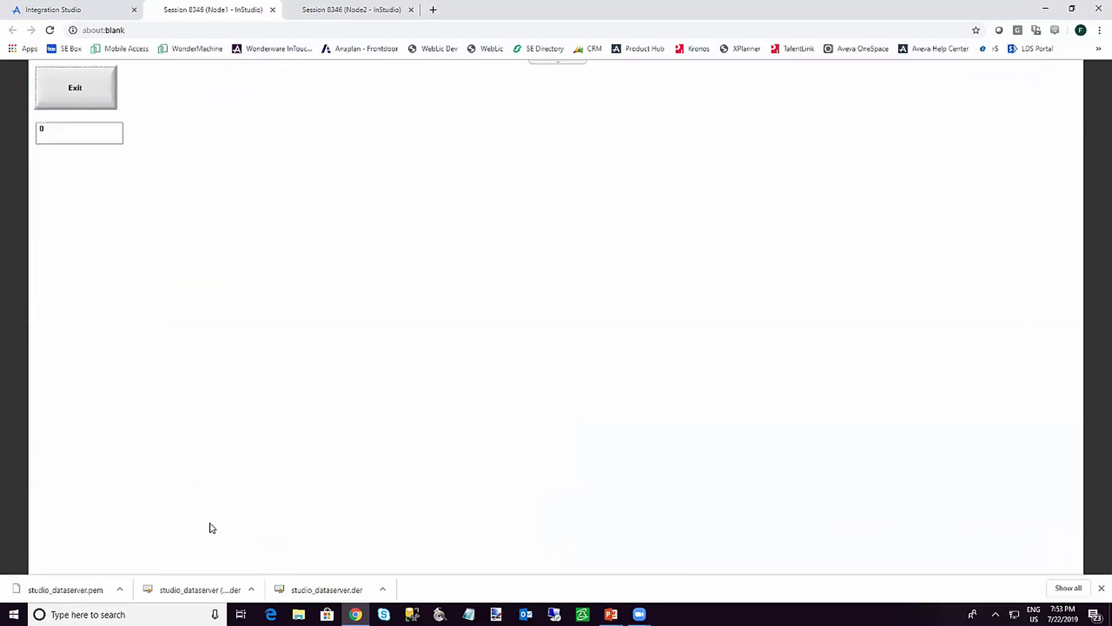
click(75, 89)
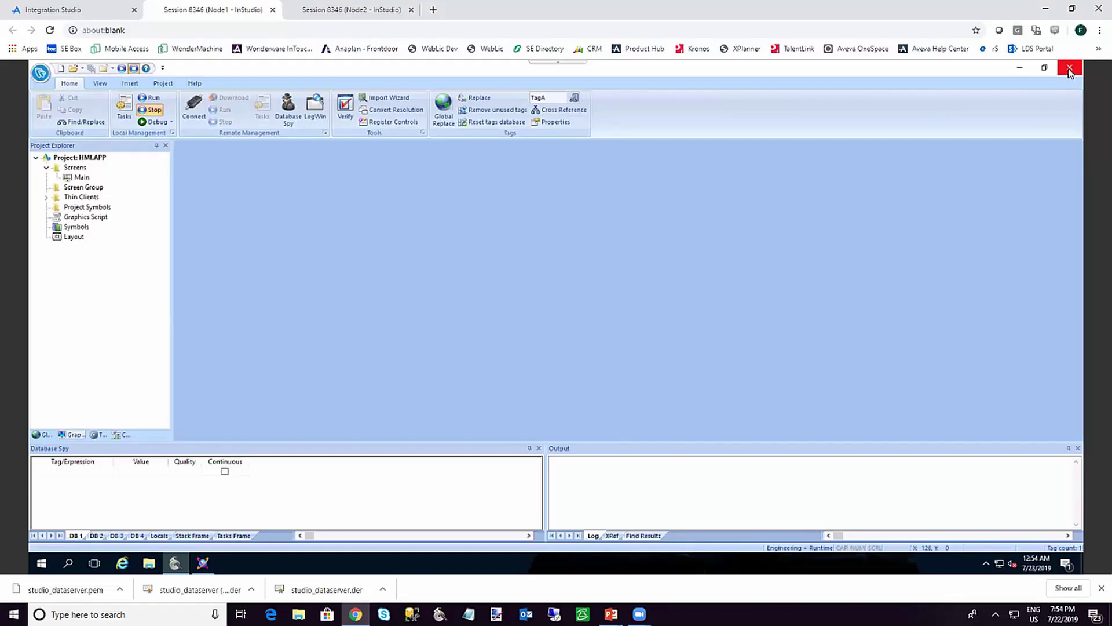
Close InStudio, then save and check in the $HMI template without a comment
click(1070, 77)
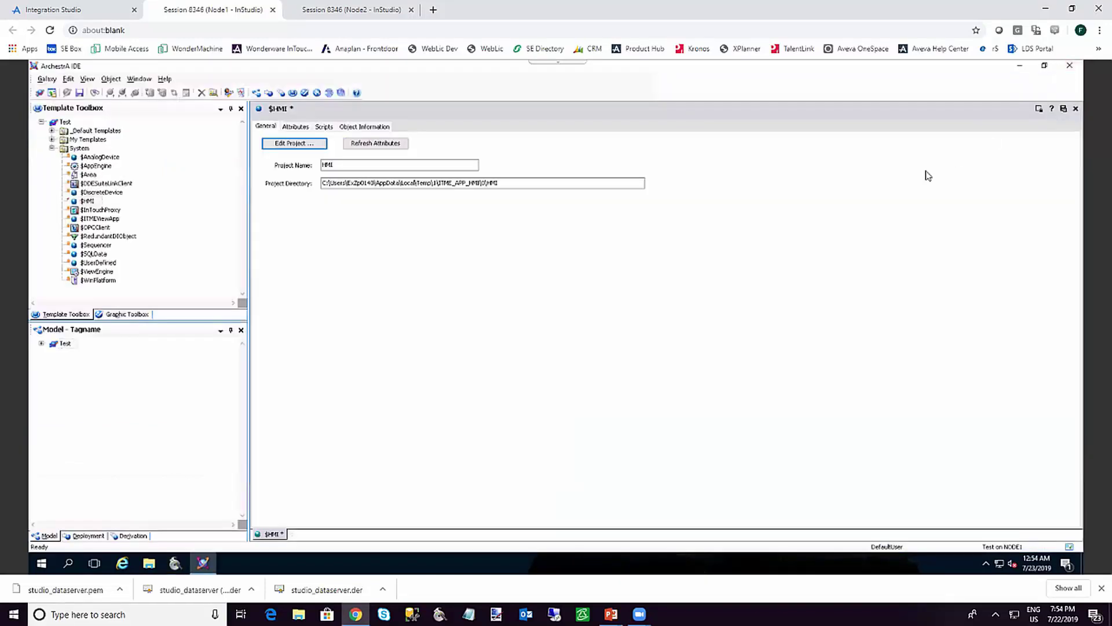
click(1064, 109)
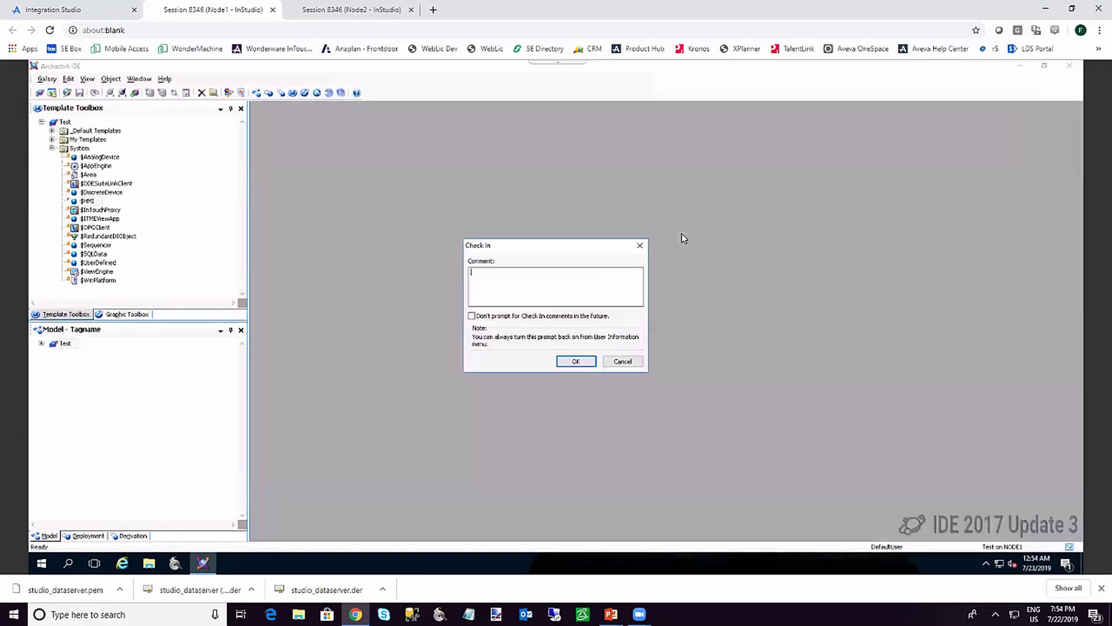
click(576, 362)
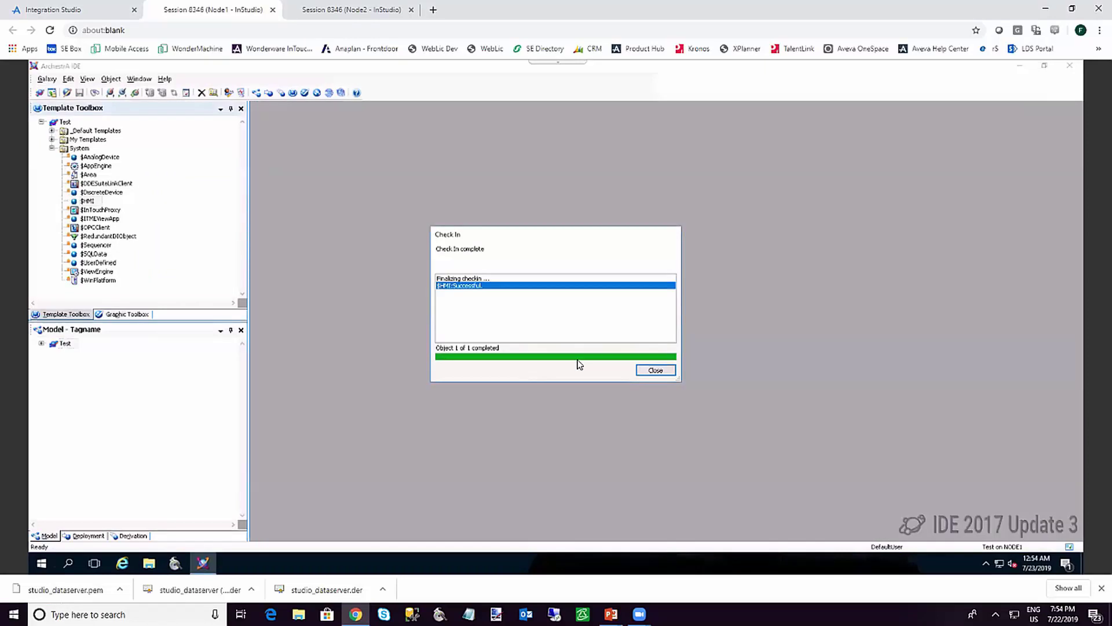
click(653, 370)
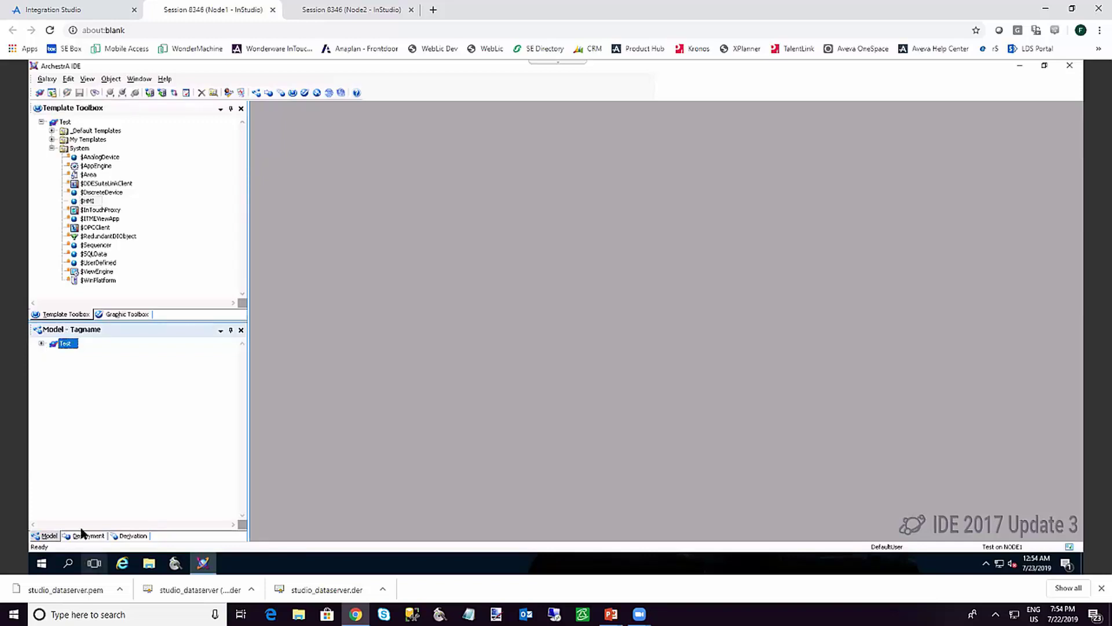
Expand the Test galaxy's deployment tree and drag an $HMI instance into Plant_Area
click(84, 535)
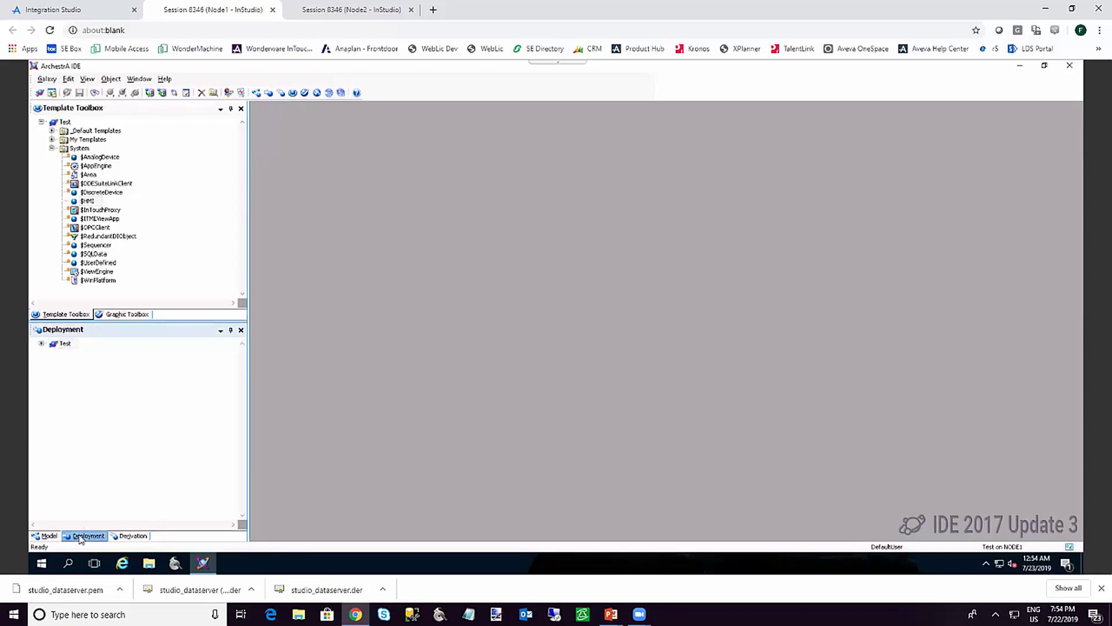
click(41, 344)
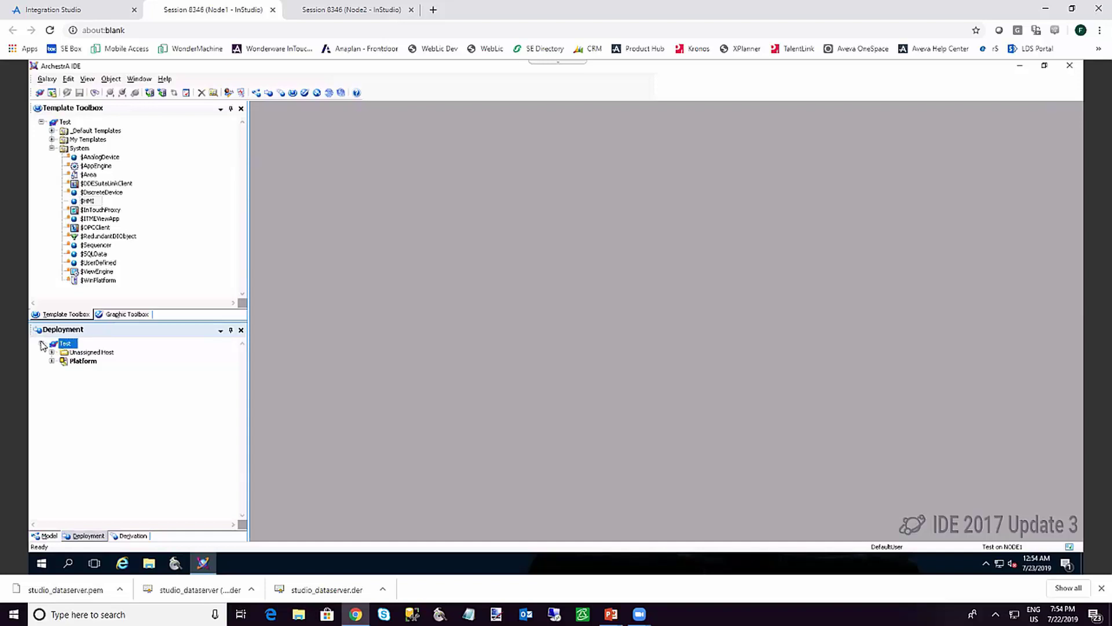
drag(88, 201, 81, 354)
Keep the name HMI_001 and replace its Device Ip 127.0.0.1 with 10.0.0.5
key(Return)
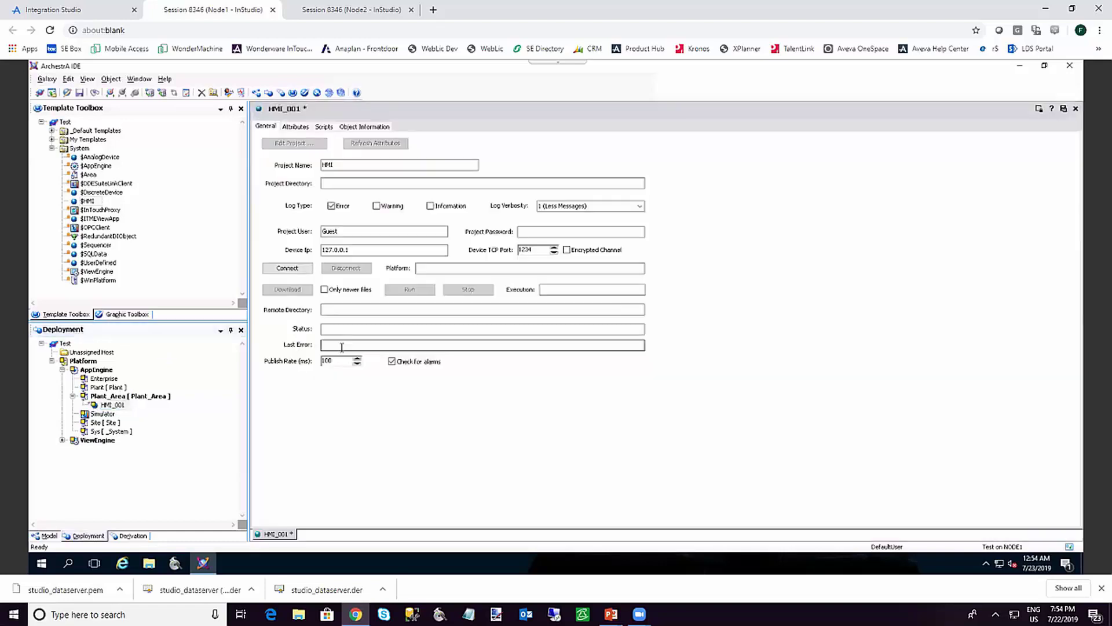
click(356, 250)
drag(356, 251, 296, 253)
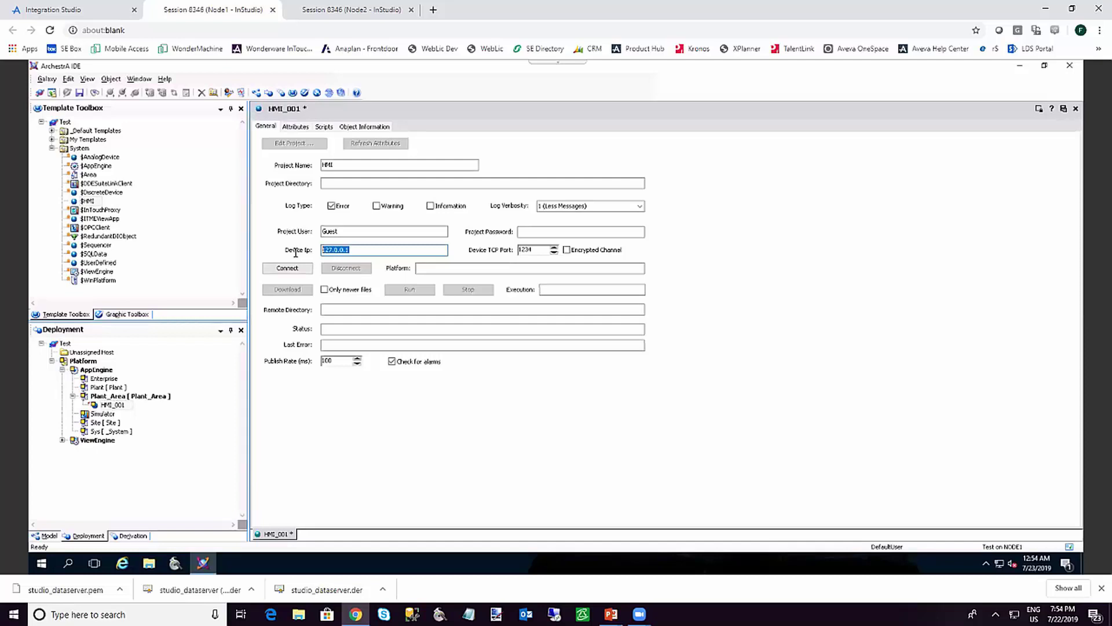
text(10)
On Node2, launch the ITEH v8.1 Remote Agent from the Wonderware program folder
click(325, 12)
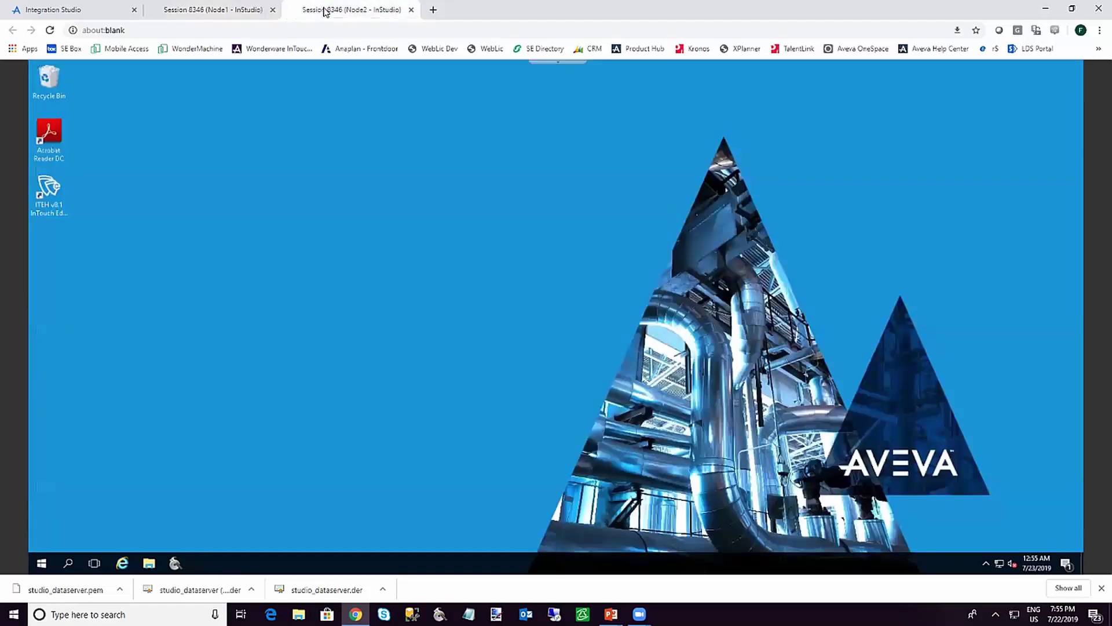
click(41, 562)
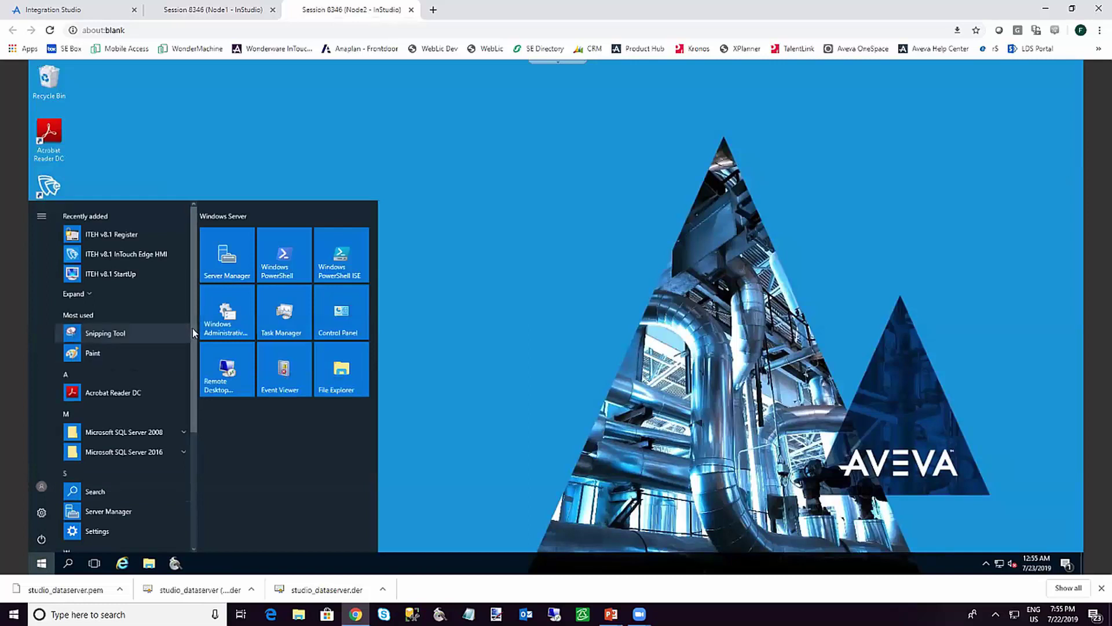
drag(192, 334, 192, 467)
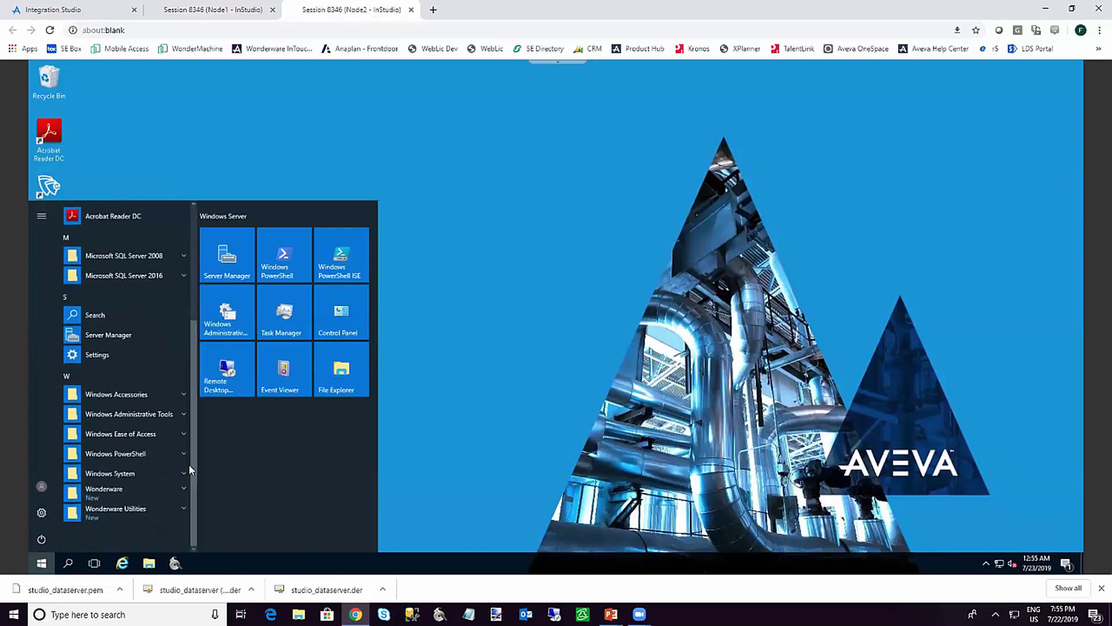
click(152, 495)
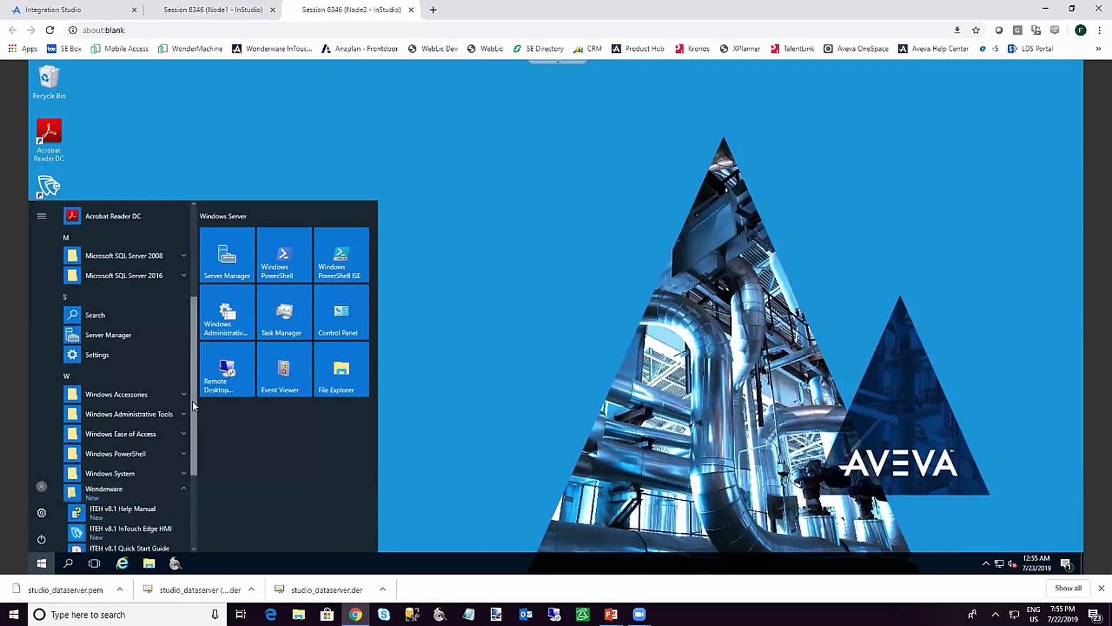
drag(192, 401, 196, 472)
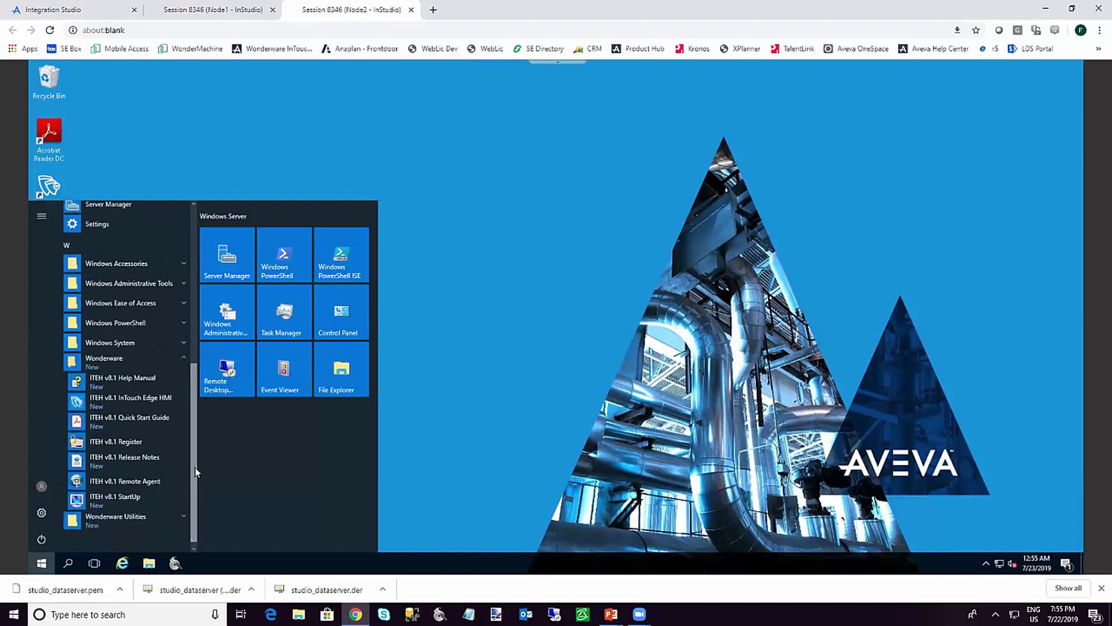
click(124, 485)
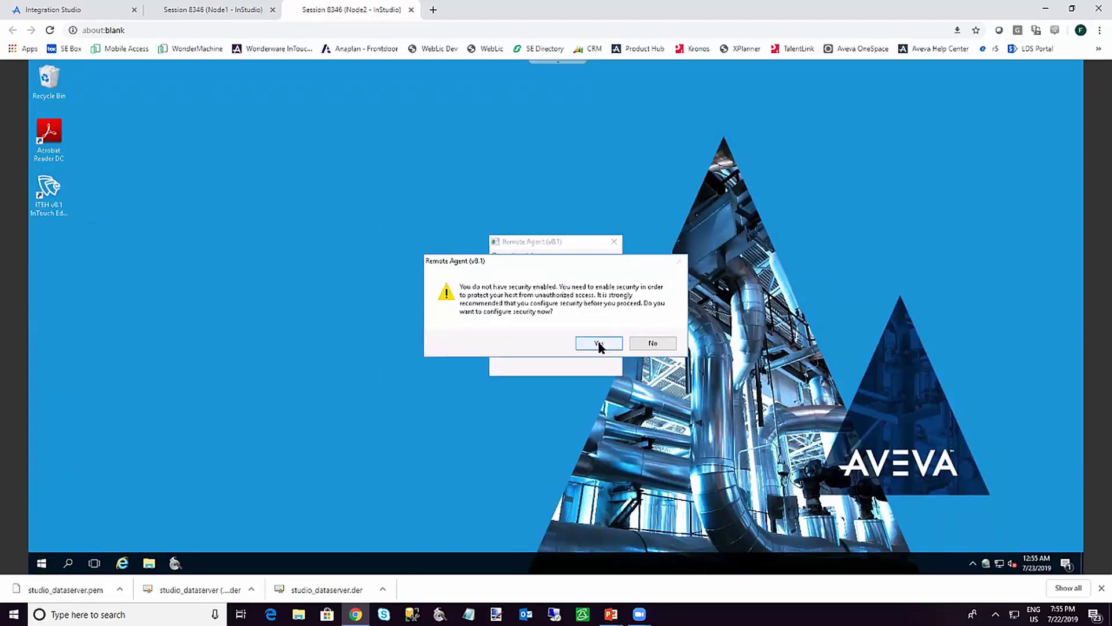
Clear the security warning permanently, move the Remote Agent aside, and return to Node1
click(645, 346)
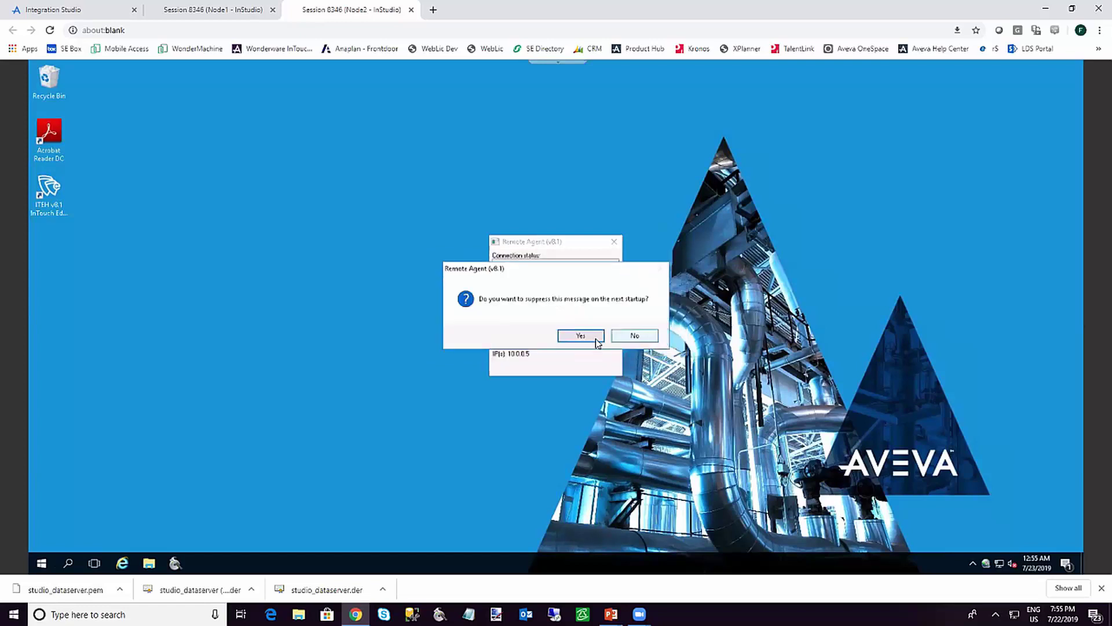
click(581, 336)
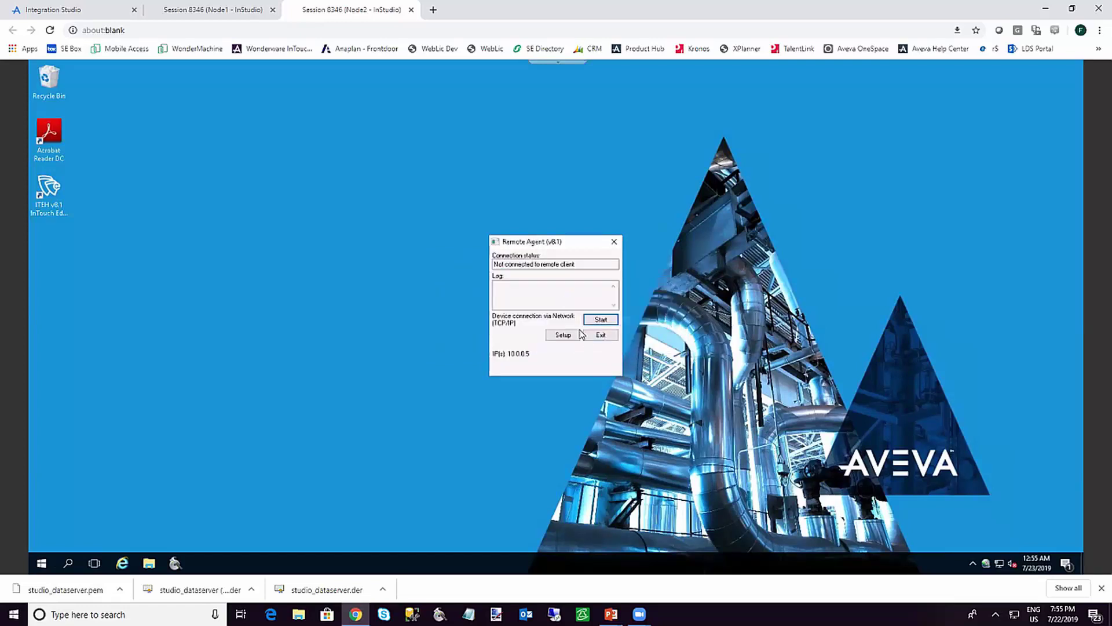
drag(546, 244, 622, 215)
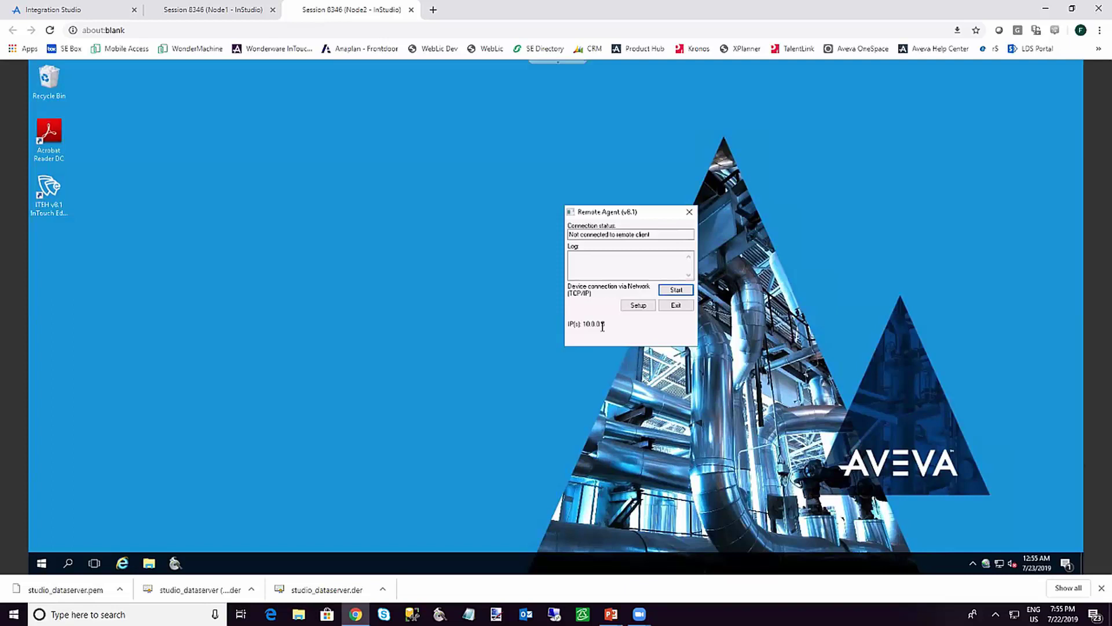
click(236, 14)
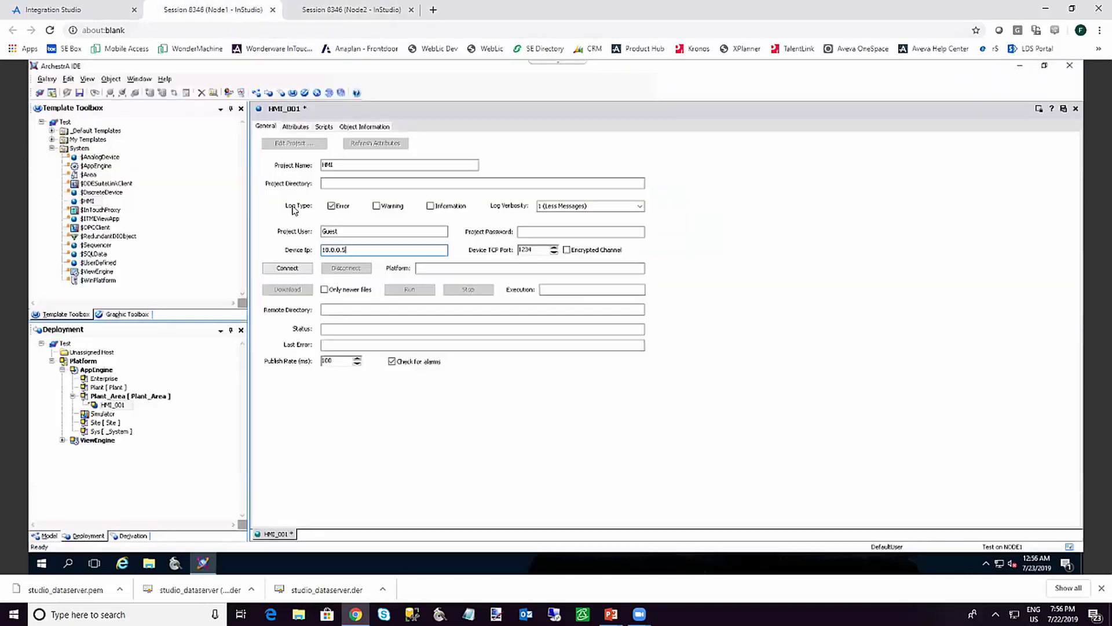
Connect HMI_001 to 10.0.0.5, download the project to Node2, and run it
click(294, 271)
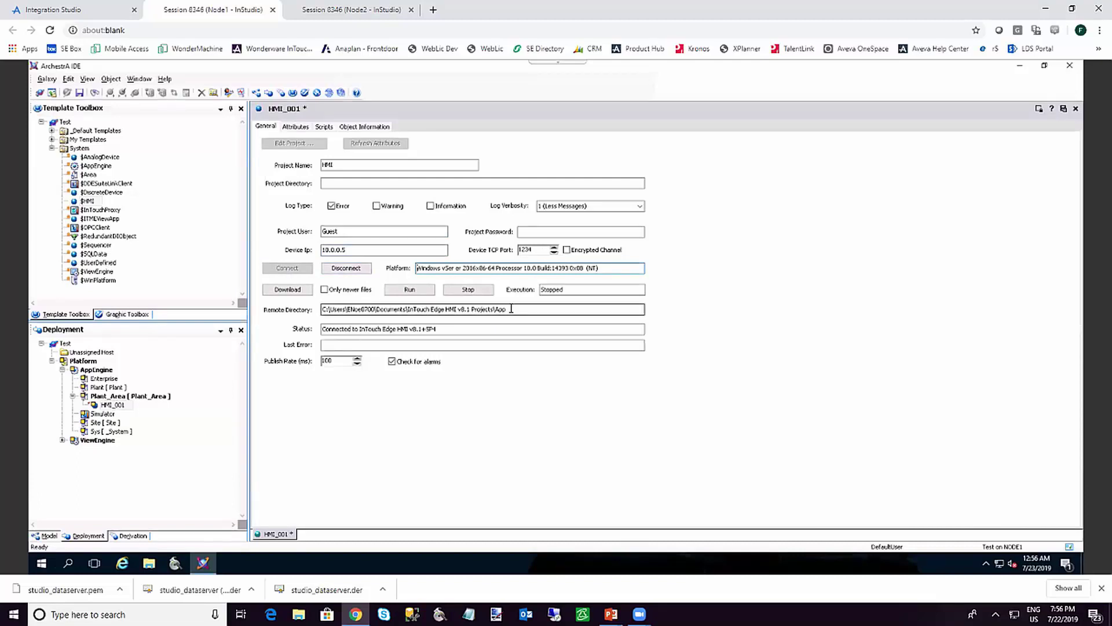
click(288, 291)
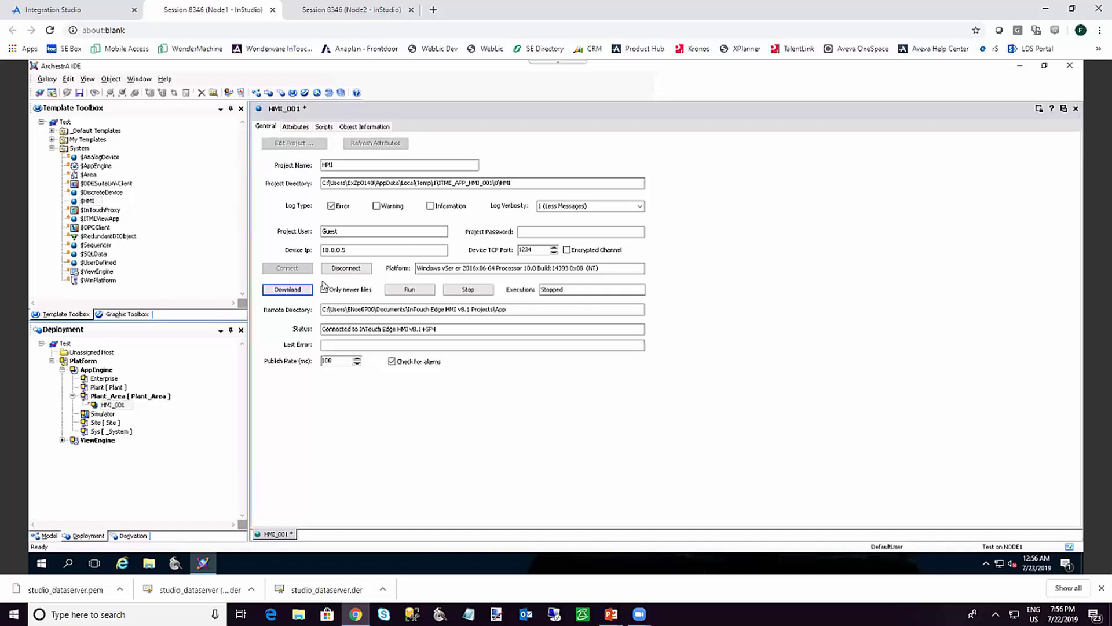
click(319, 14)
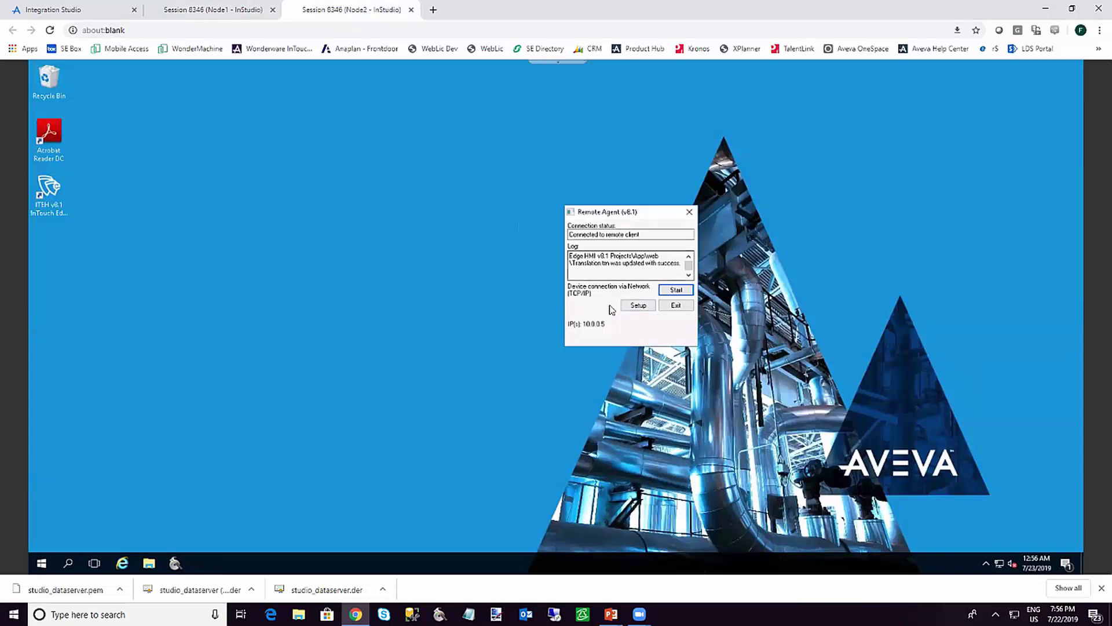
click(211, 15)
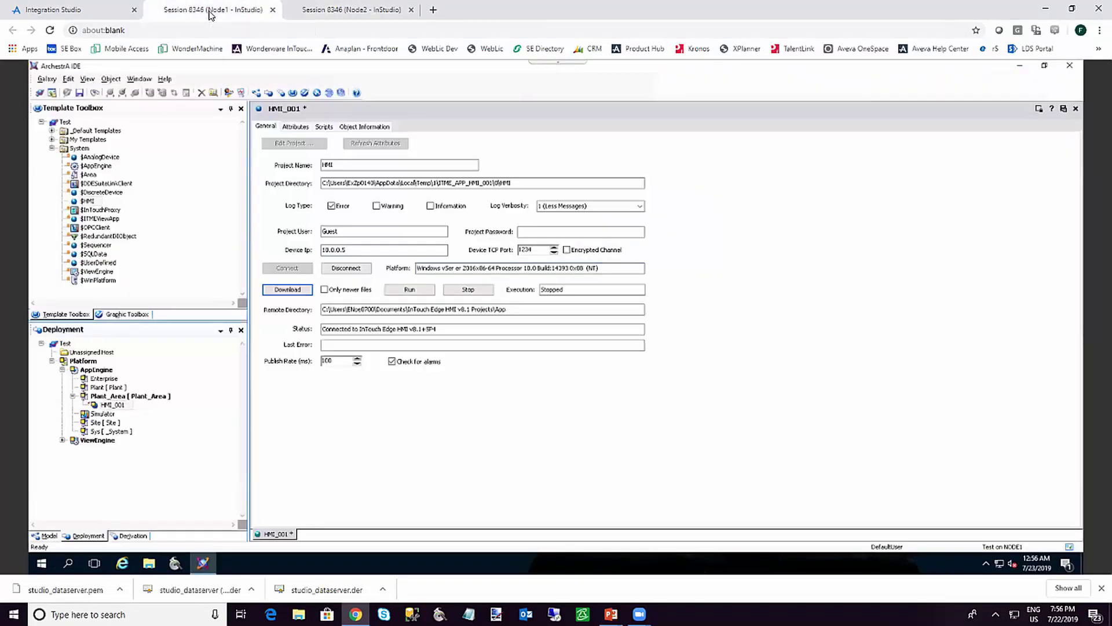
click(409, 289)
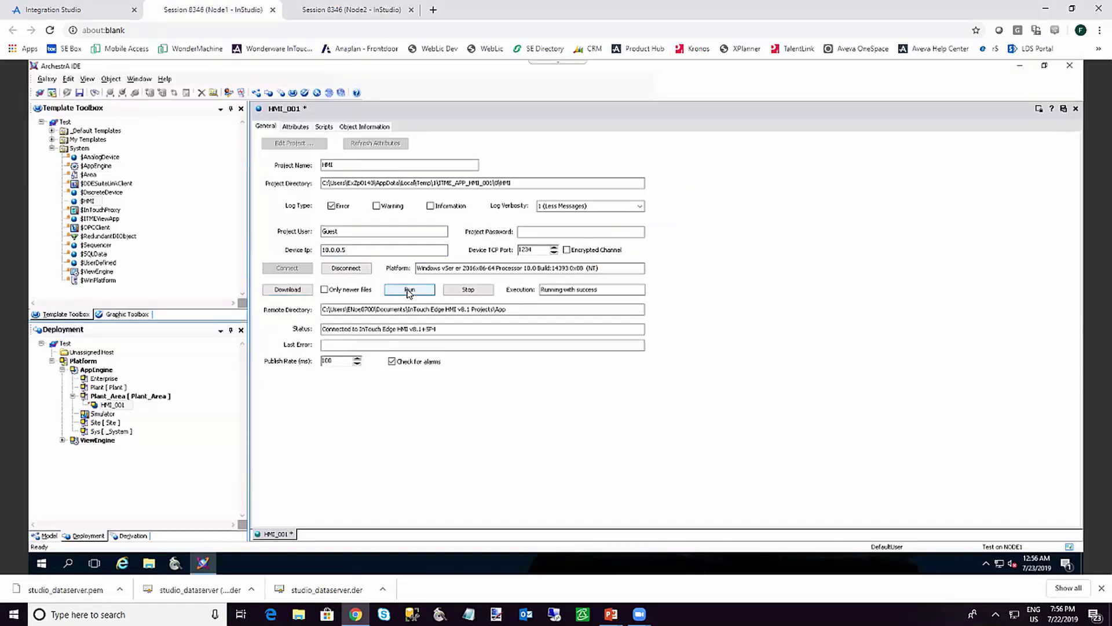
On Node2's running HMI, select the value box's 0 for replacement, then return to Node1
click(323, 12)
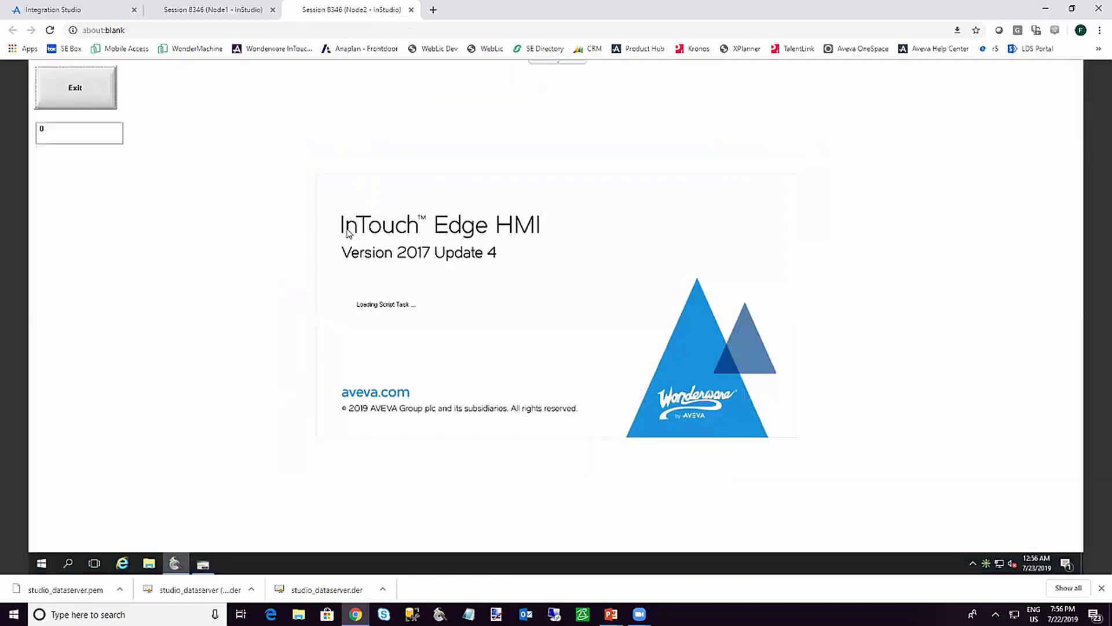
click(43, 134)
drag(42, 132, 28, 133)
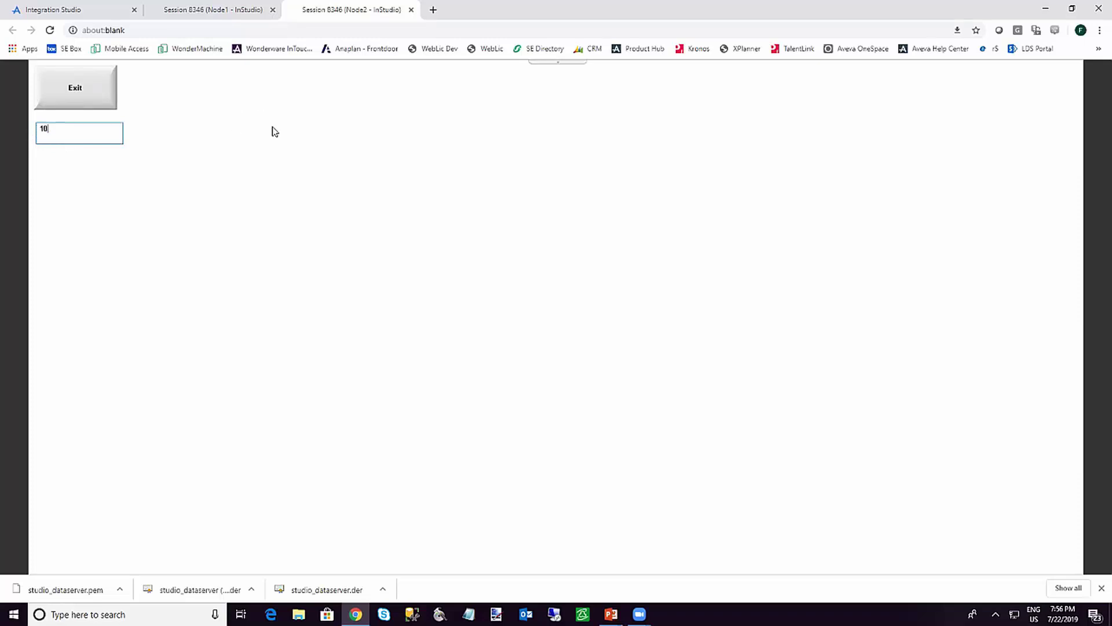
click(204, 10)
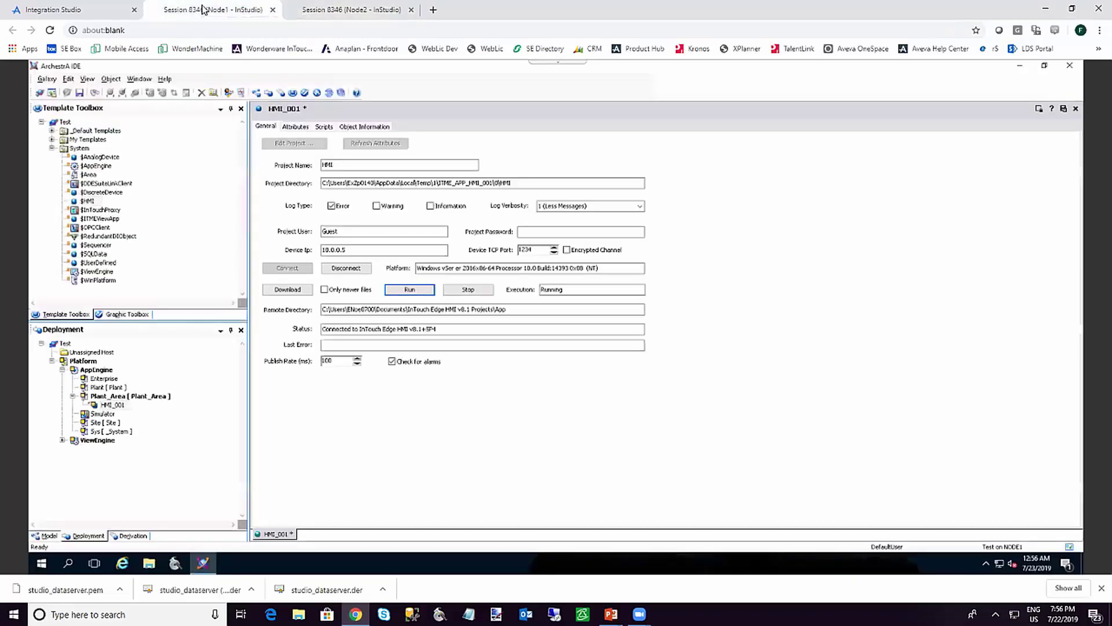
Close and check in HMI_001, then try deploying it alone and dismiss the warning
click(1065, 109)
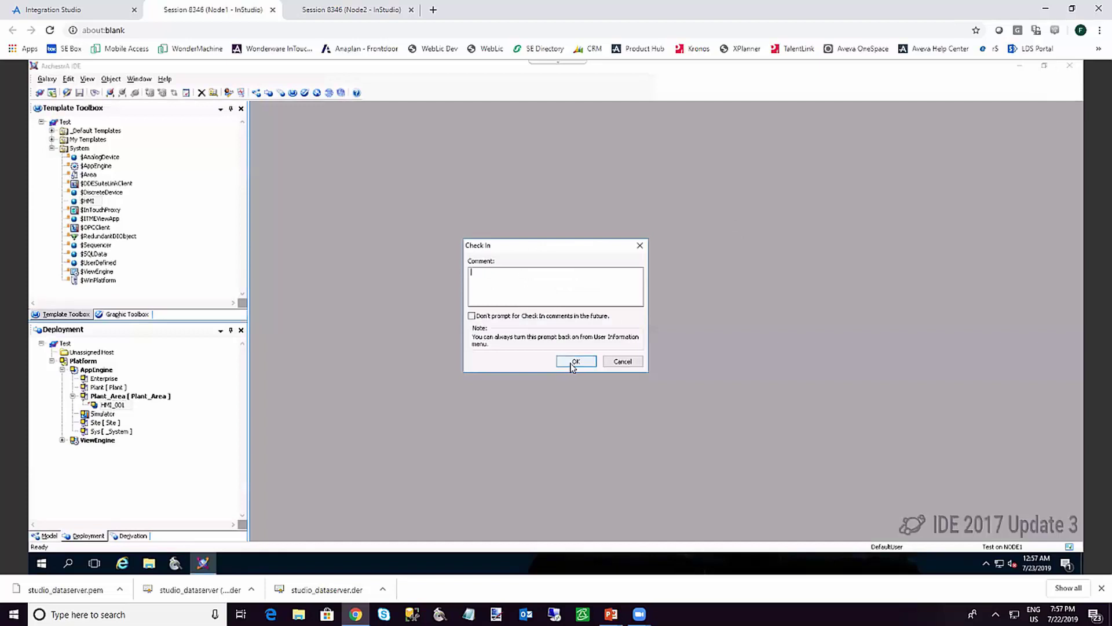
click(576, 361)
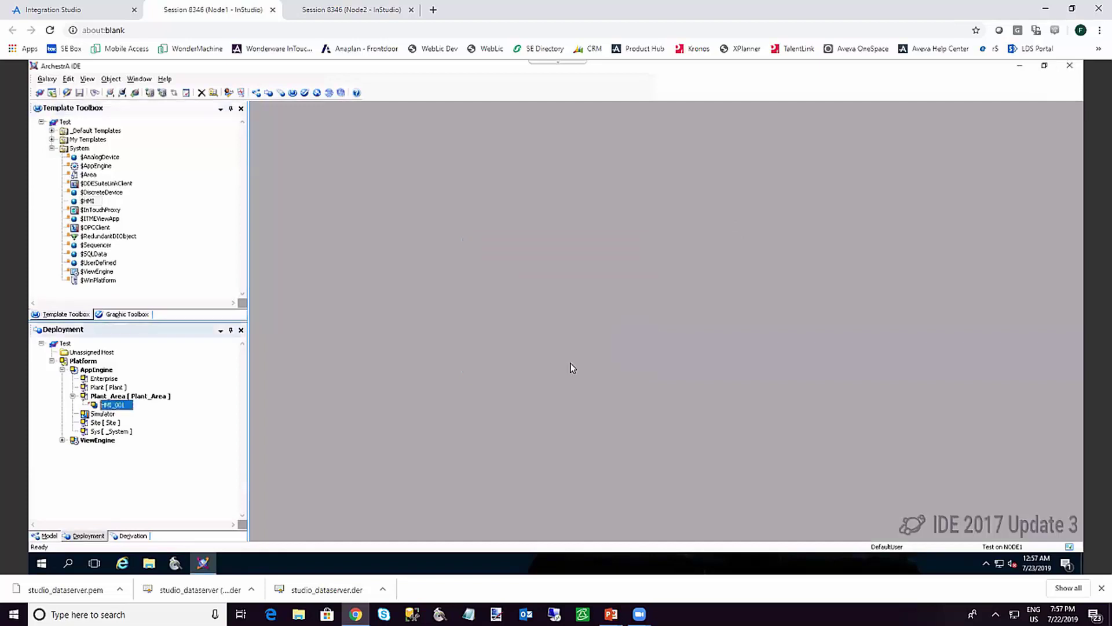
right_click(117, 408)
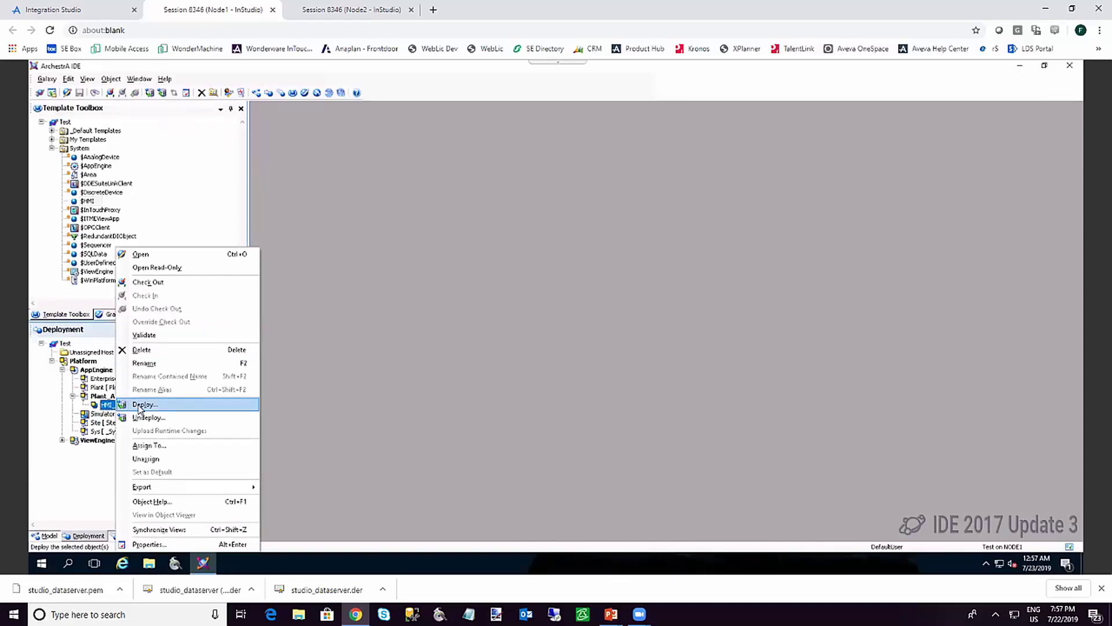
click(142, 405)
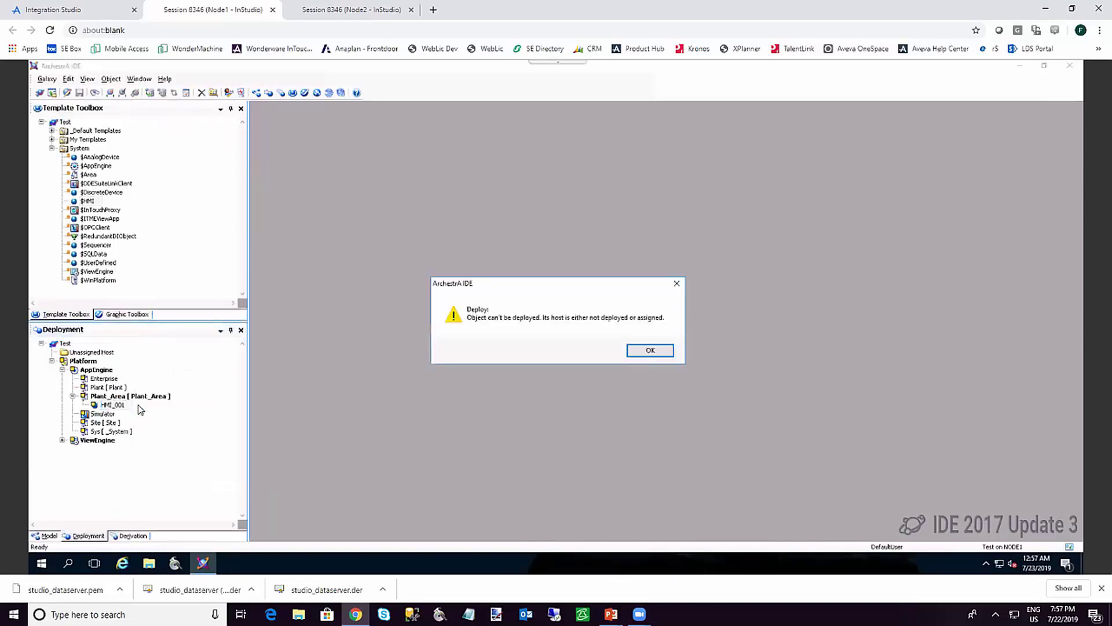
click(637, 350)
Open the Deploy dialog for the Platform to cascade-deploy its objects
click(83, 362)
right_click(83, 362)
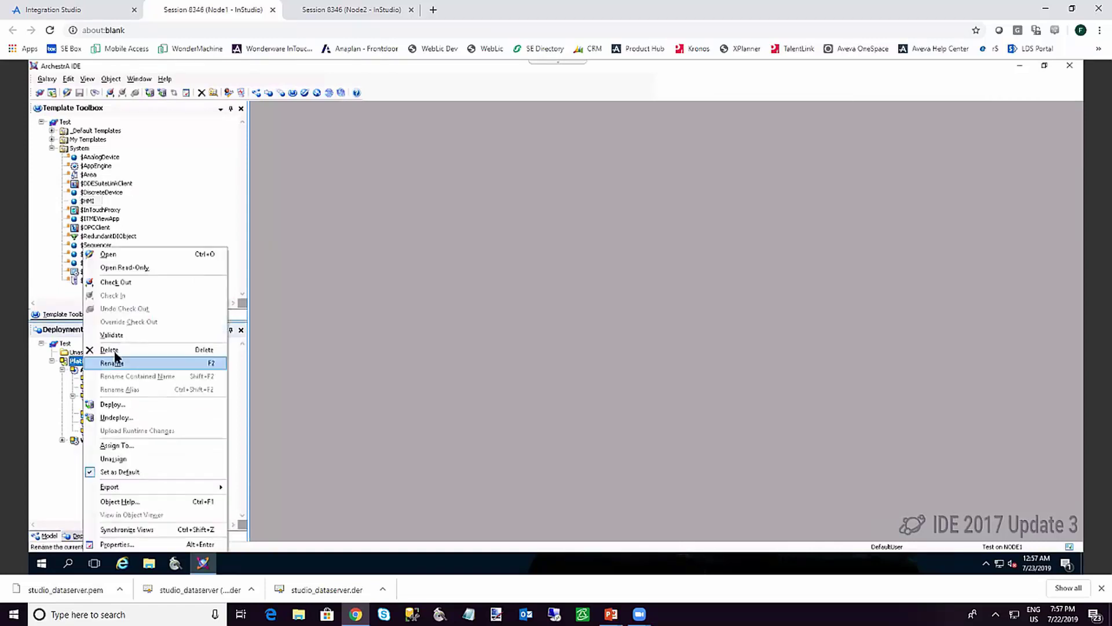
click(123, 405)
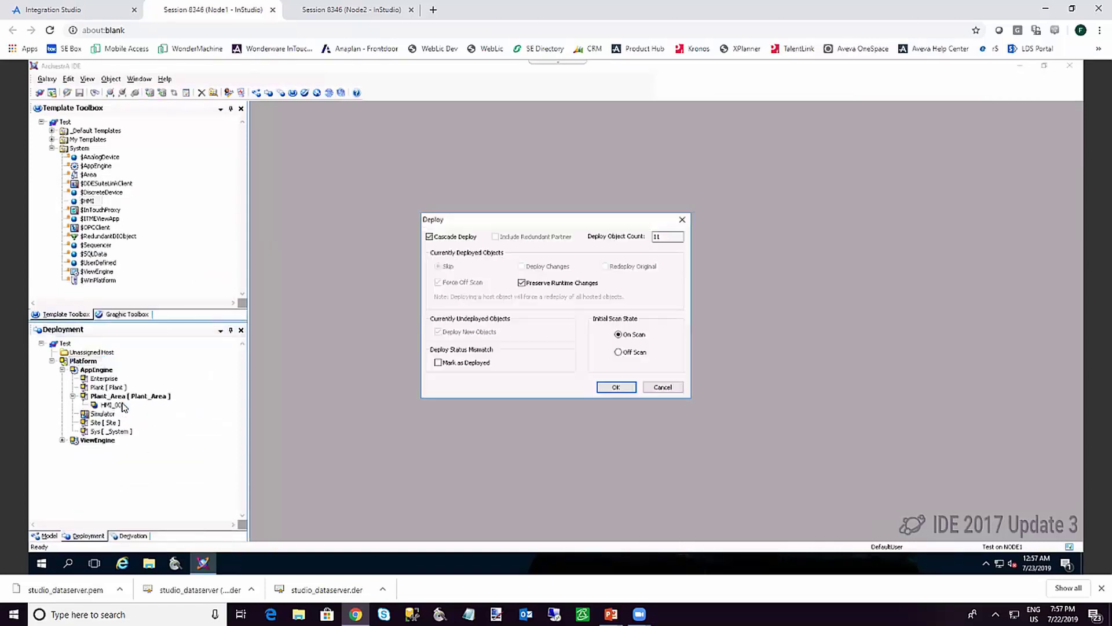
Cascade-deploy the Platform with all 11 hosted objects on scan, then dismiss the finished report
click(615, 388)
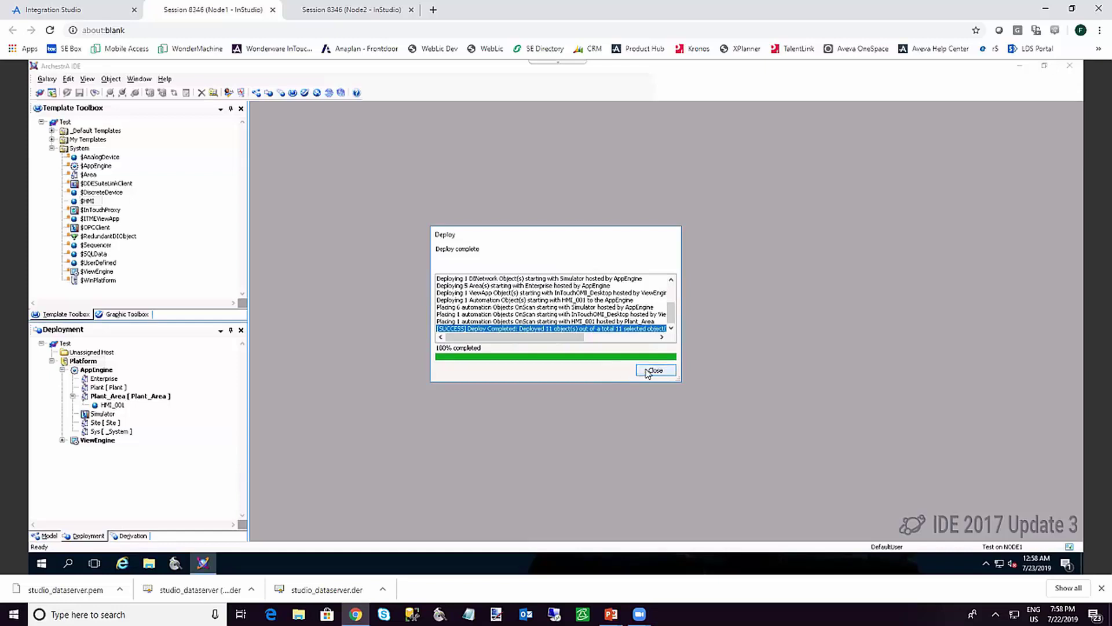
click(648, 374)
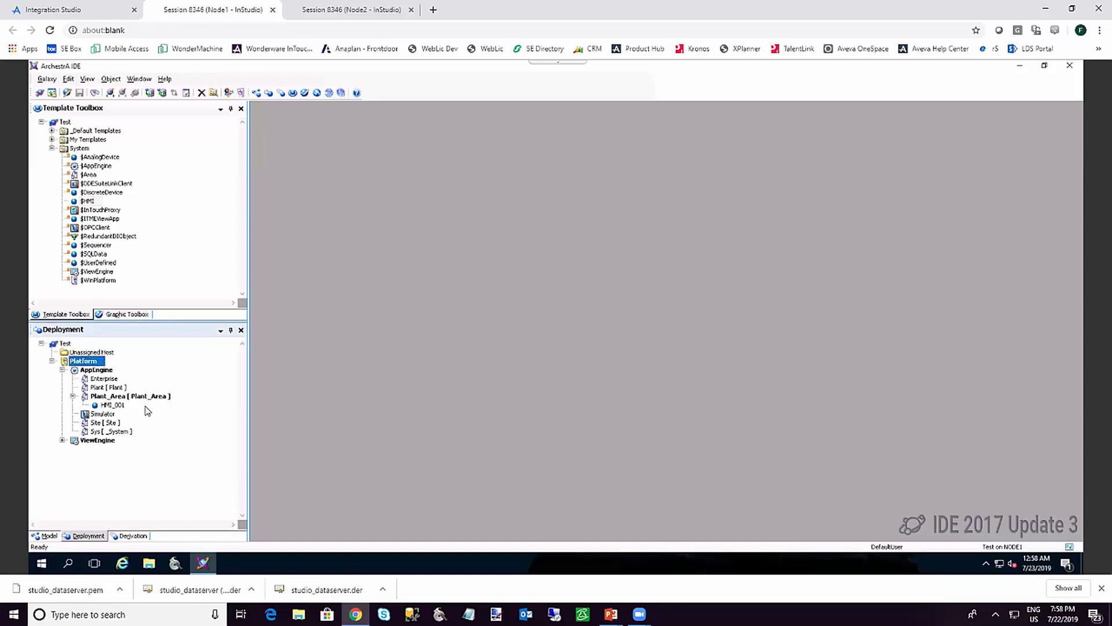
Open HMI_001 live in Object Viewer
right_click(111, 405)
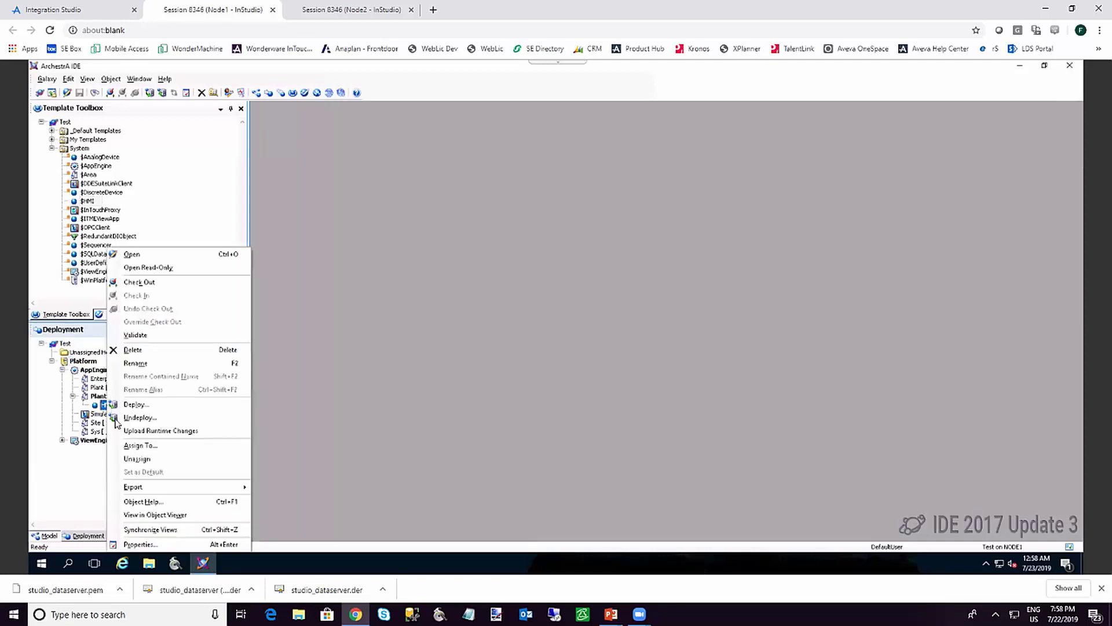
click(183, 516)
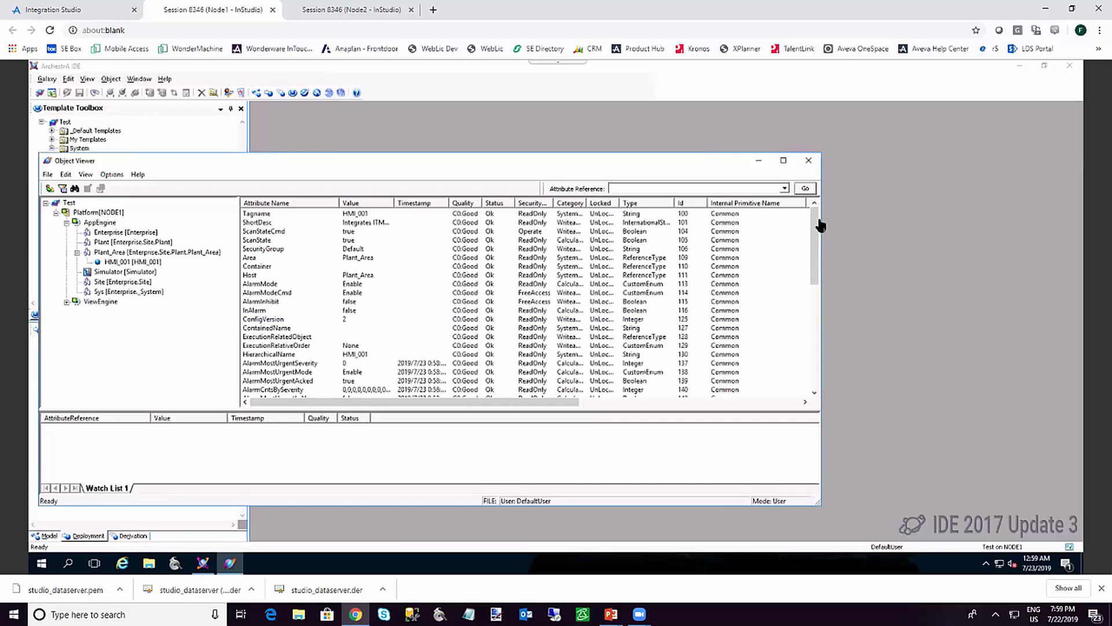
drag(815, 229, 827, 347)
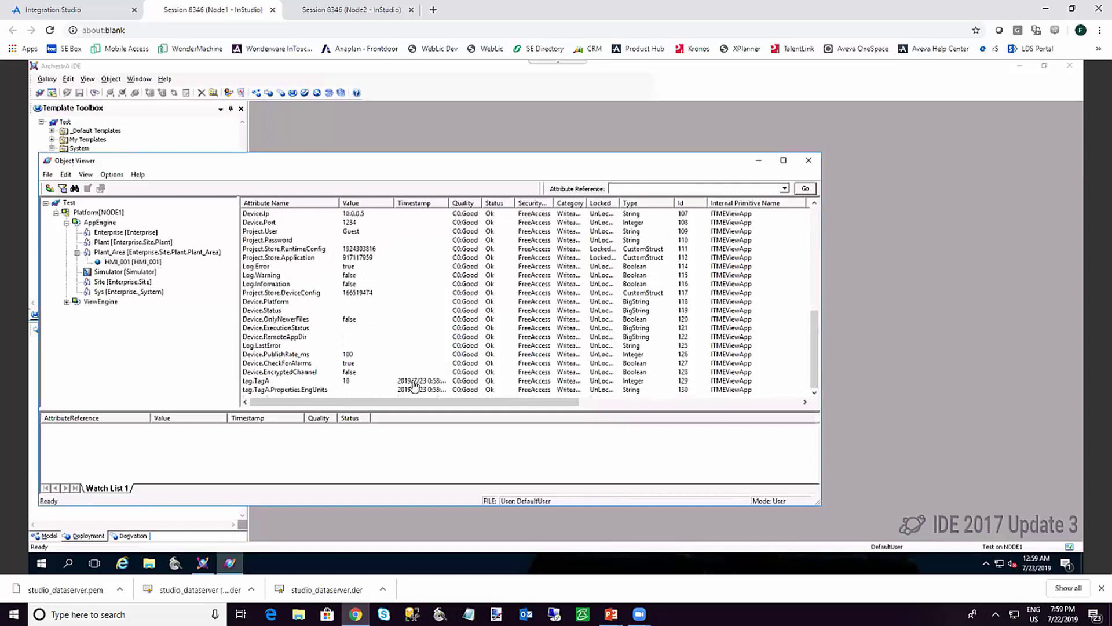
Add tag.TagA and its EngUnits to the watch list and write TagA from 10 to 20
click(279, 382)
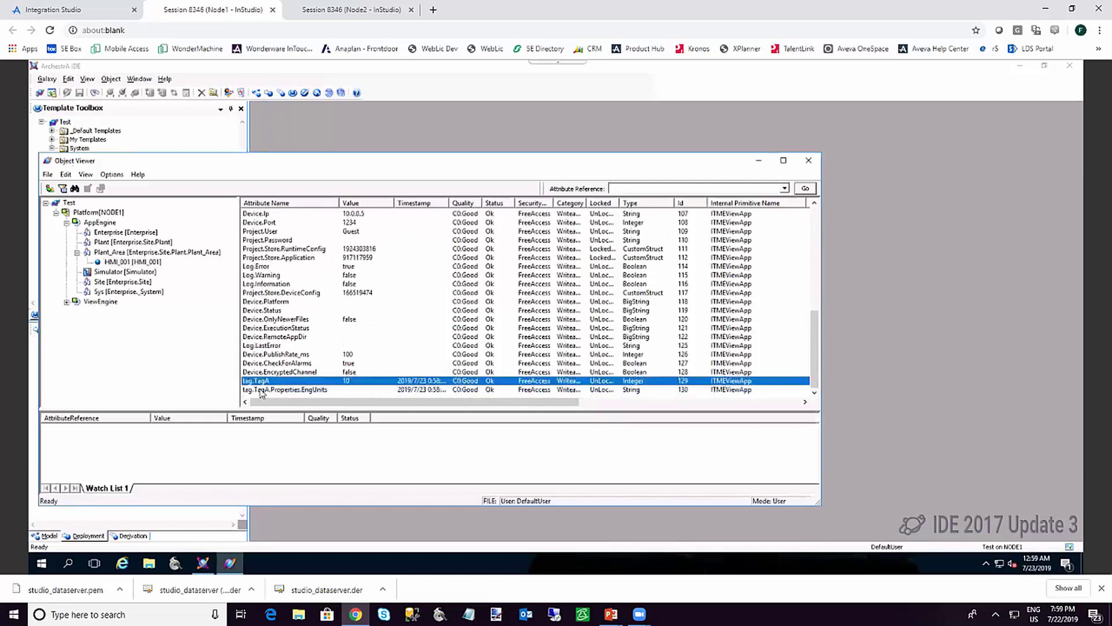
shift+click(262, 391)
click(264, 381)
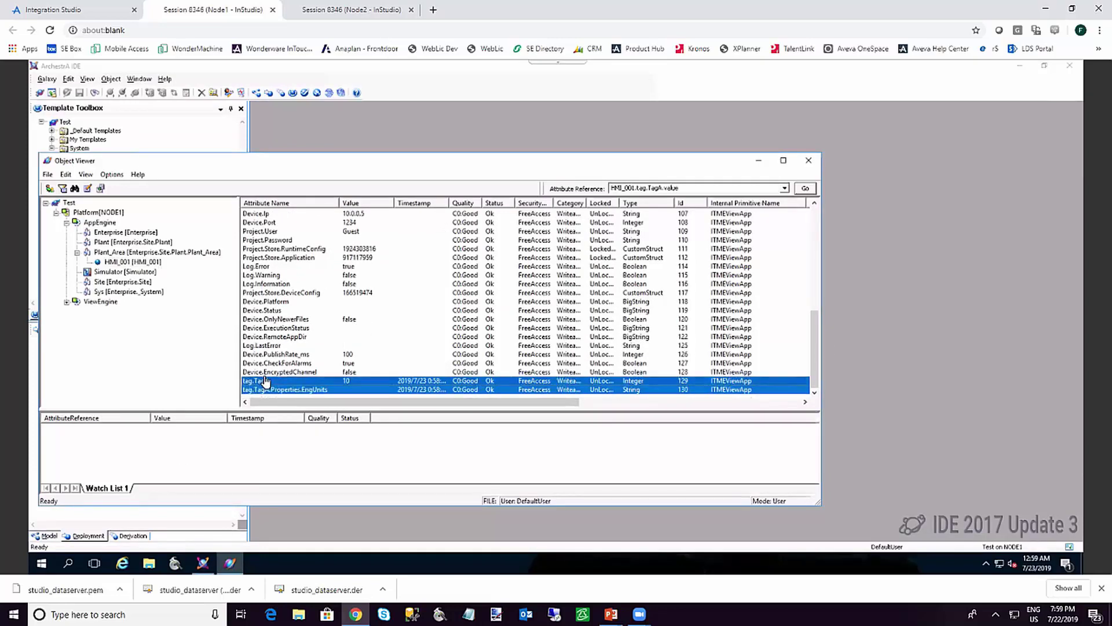
drag(339, 380, 242, 450)
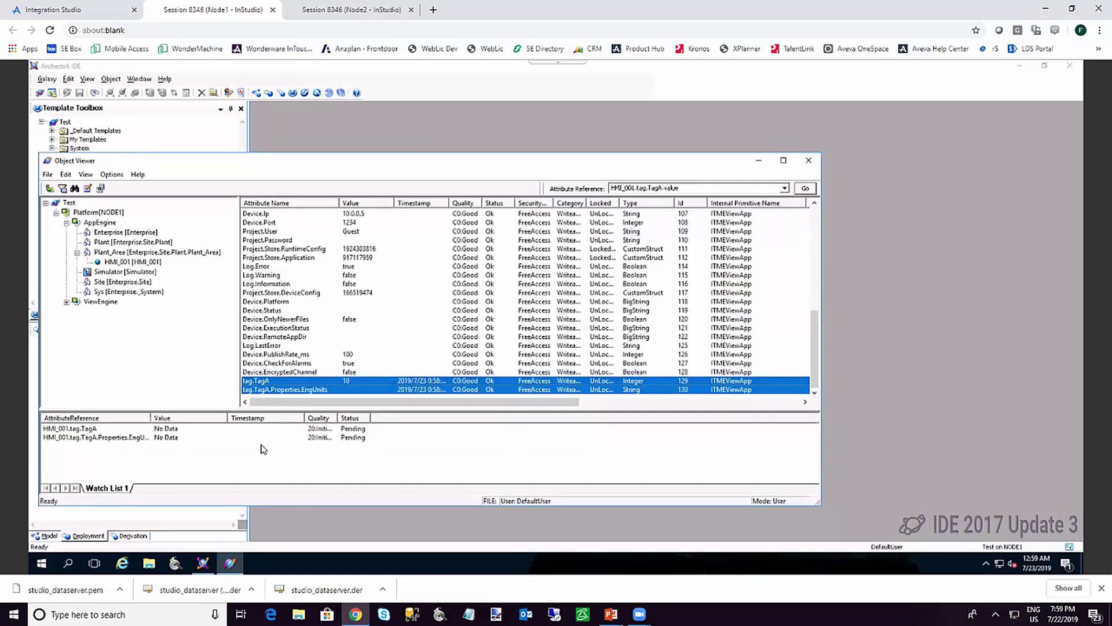
double_click(161, 433)
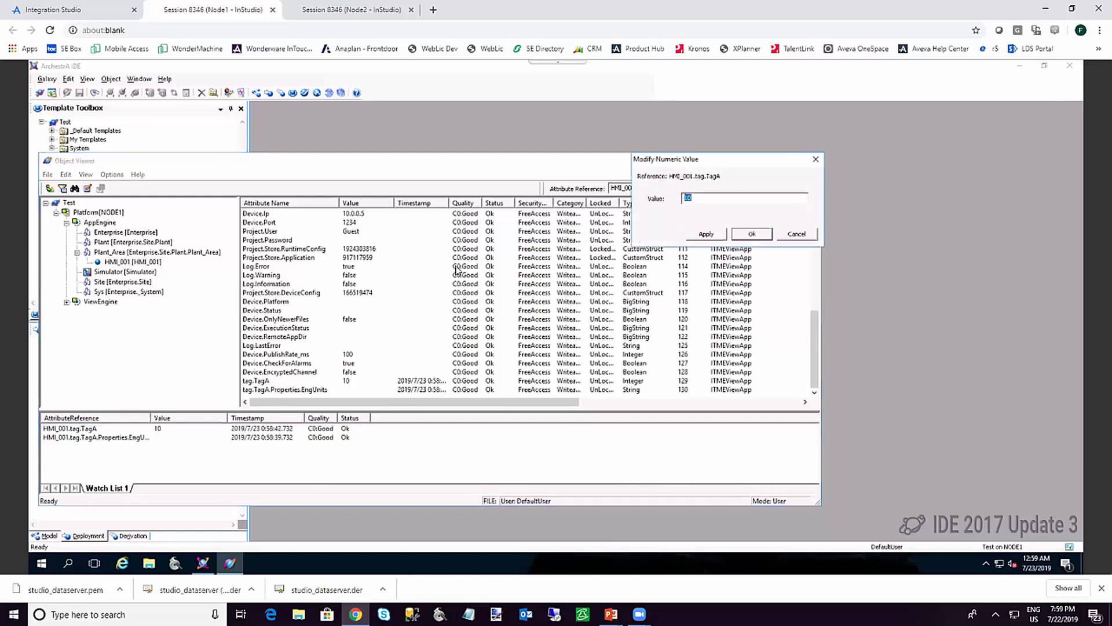
key(Return)
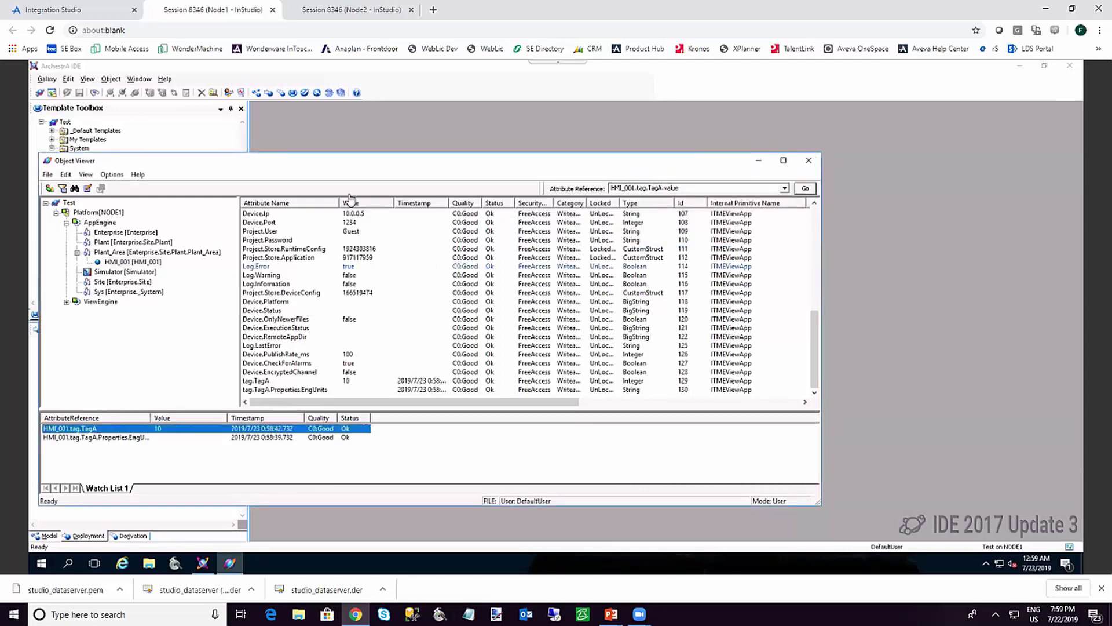
In Node2's HMI runtime, replace TagA's value 20 with 30, then return to Node1
click(325, 11)
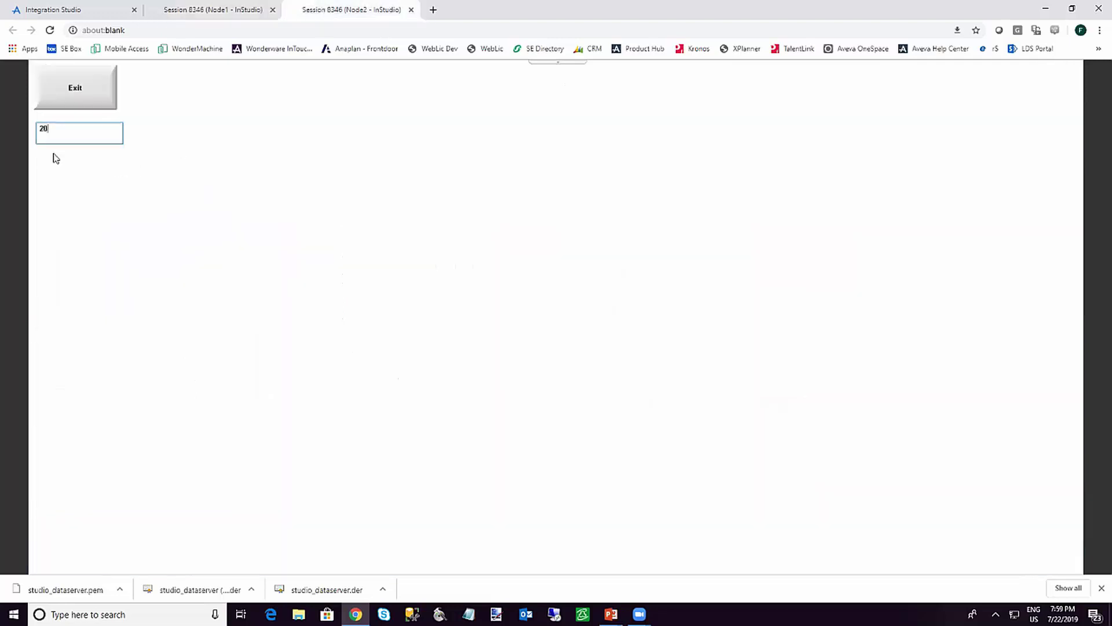
drag(50, 130, 38, 134)
text(3)
click(219, 11)
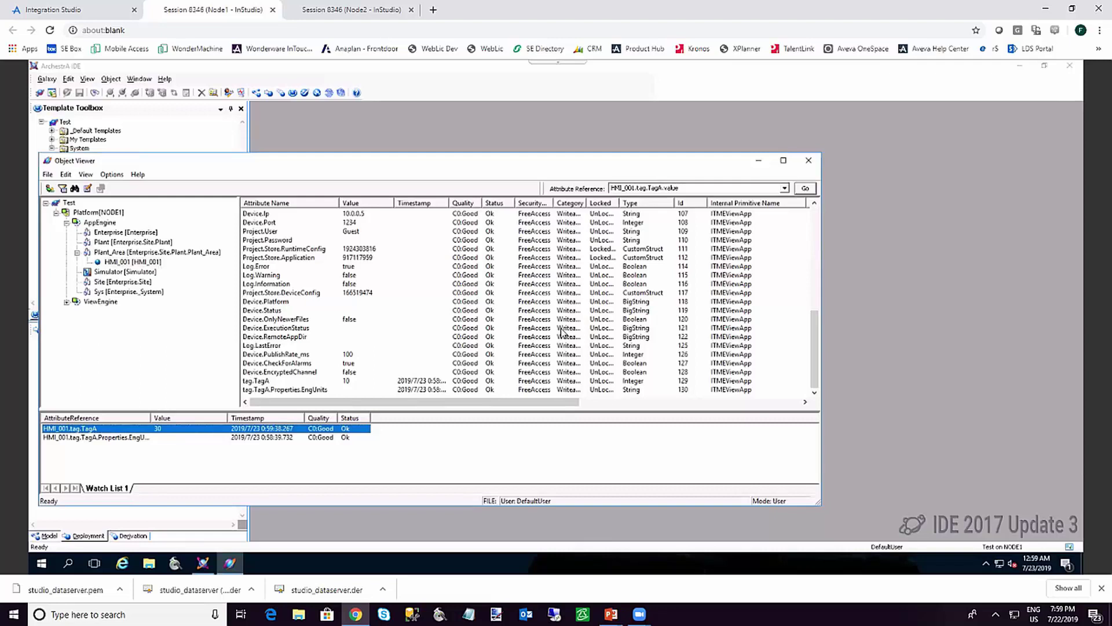
Close the Object Viewer window to get back to the Test galaxy deployment tree
click(809, 162)
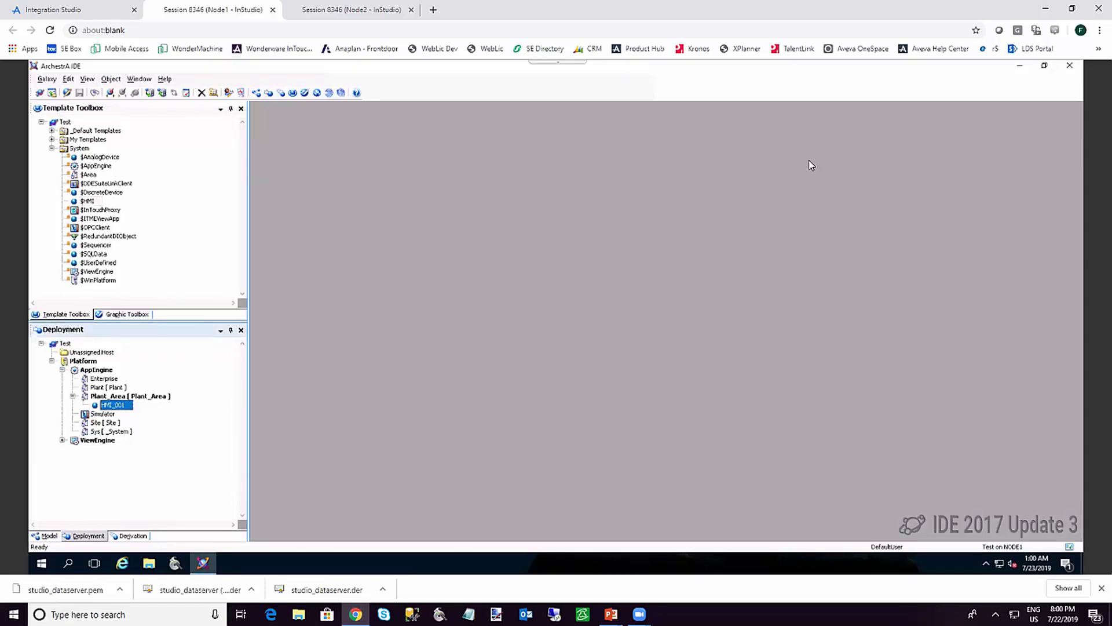
Open HMI_001, review its tag.TagA attributes, then save and check it in without a comment
double_click(118, 406)
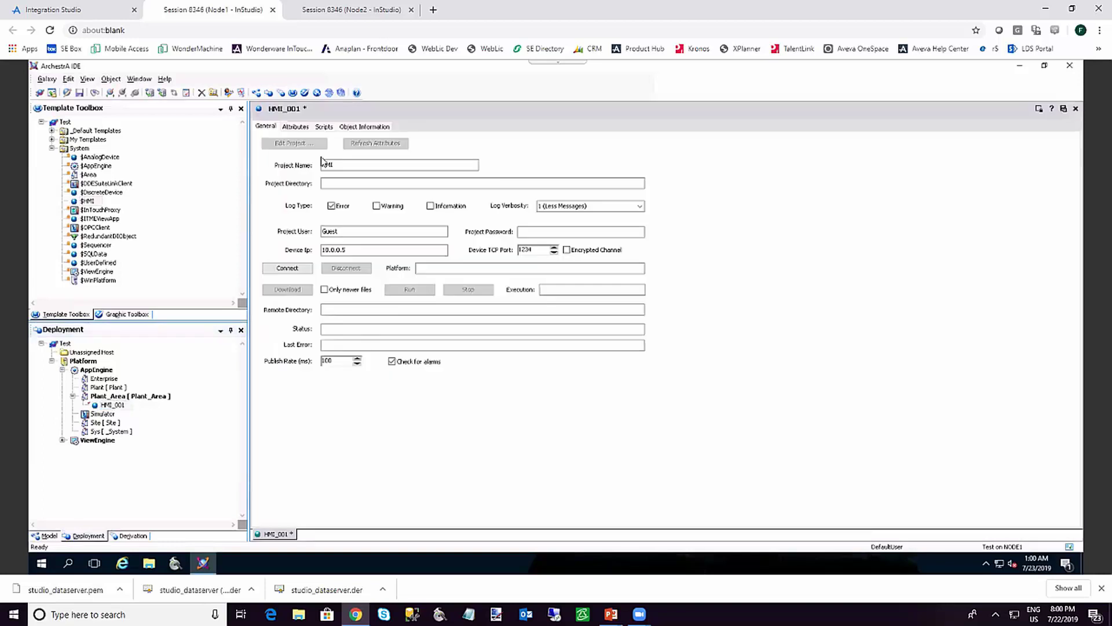
click(296, 128)
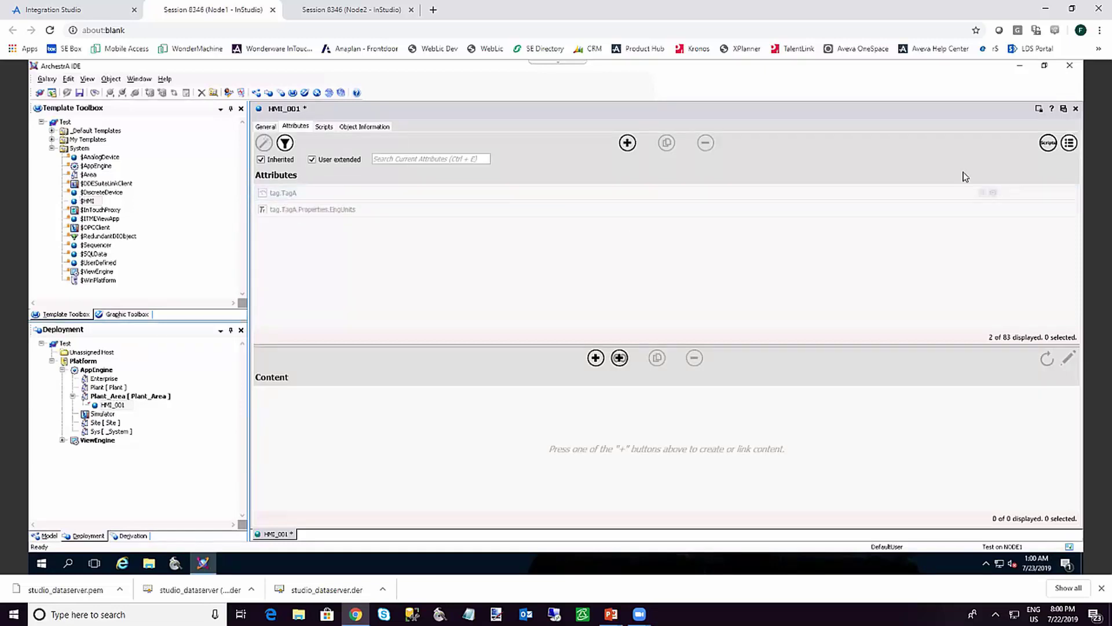
click(1076, 109)
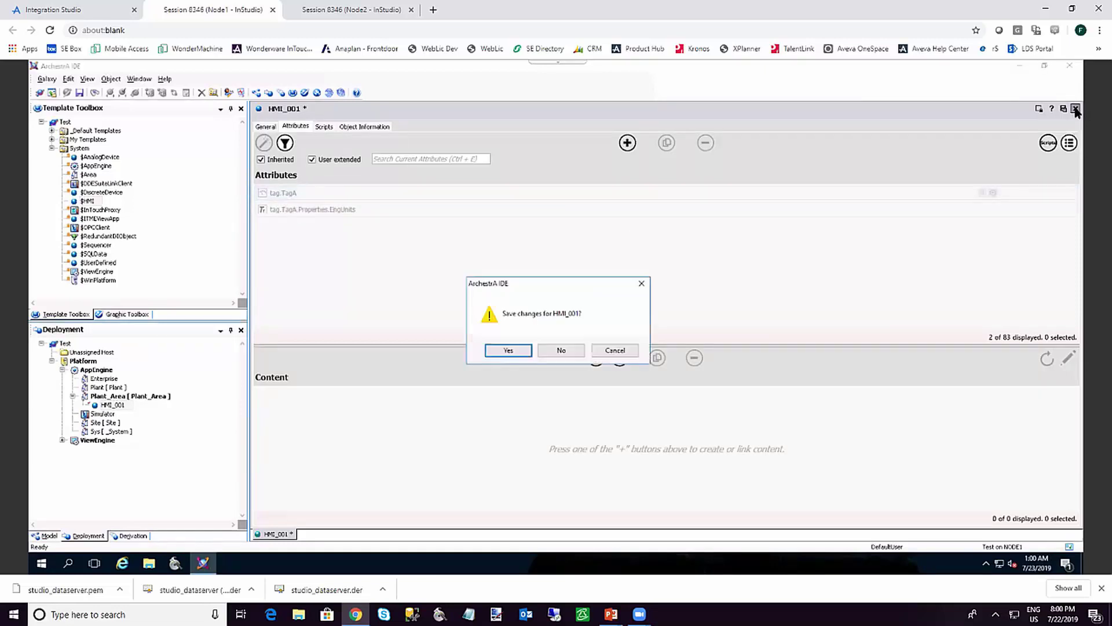
click(508, 351)
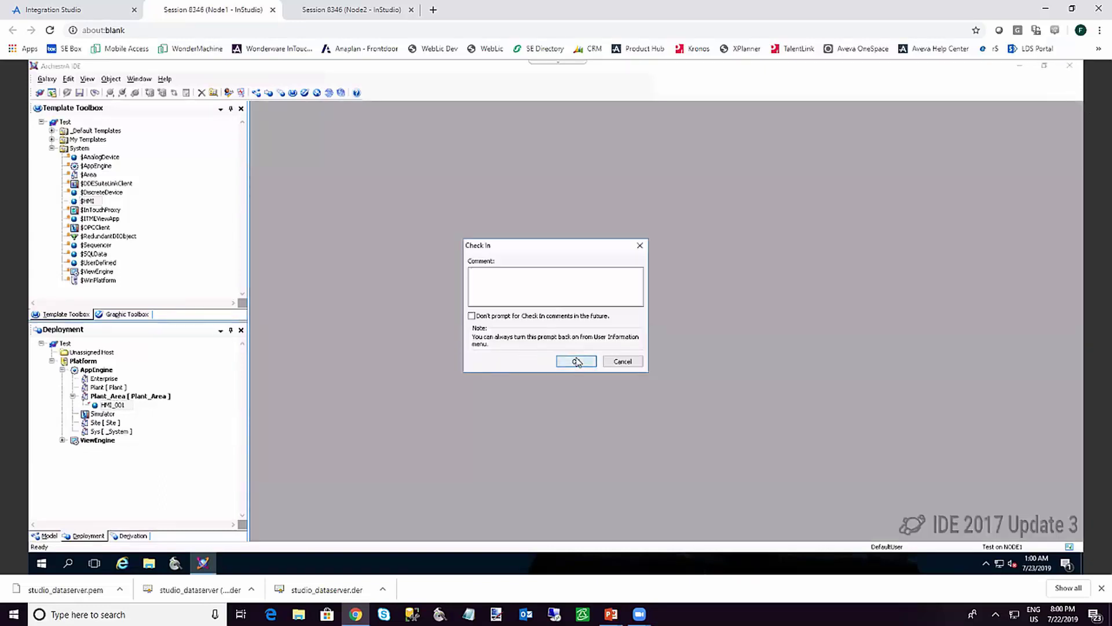
click(577, 361)
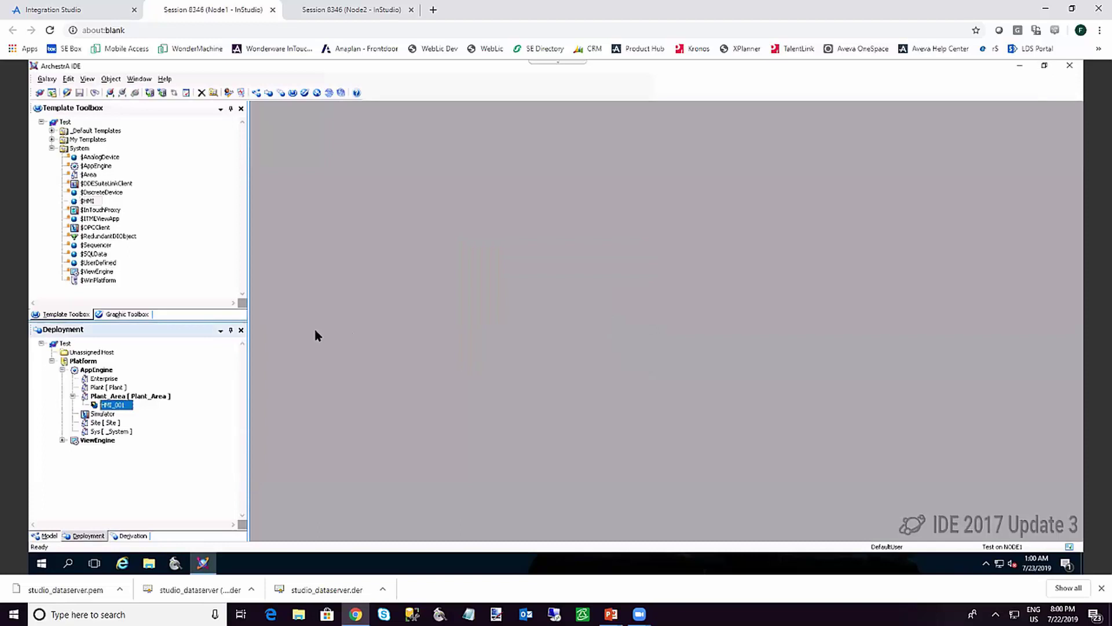
Open the $HMI template and launch its HMI.APP project in InTouch Edge HMI Studio
click(88, 201)
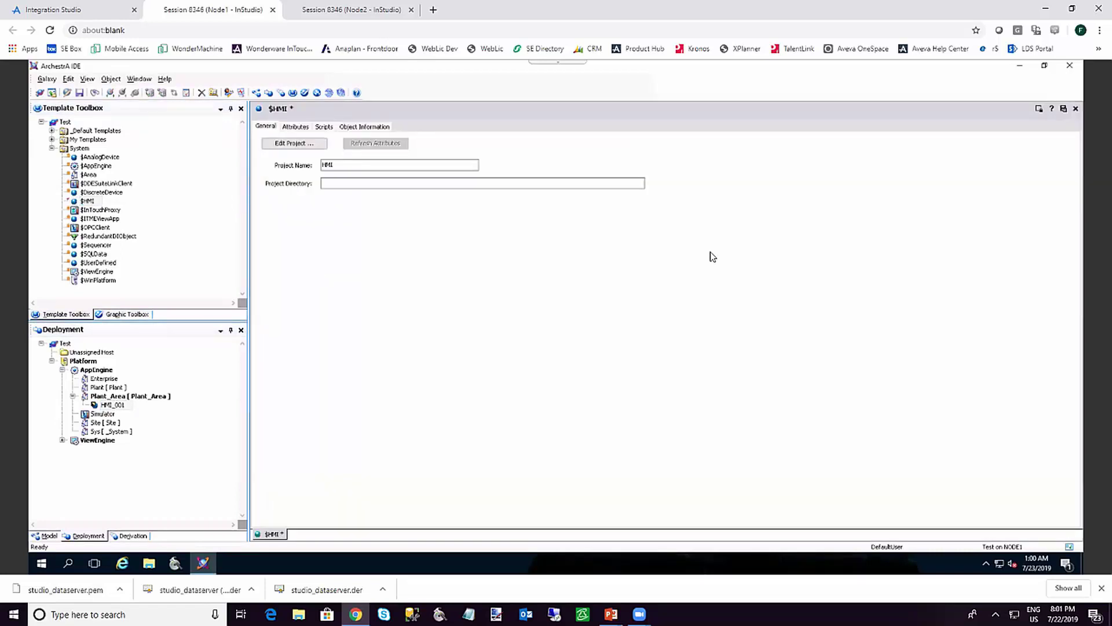
click(300, 145)
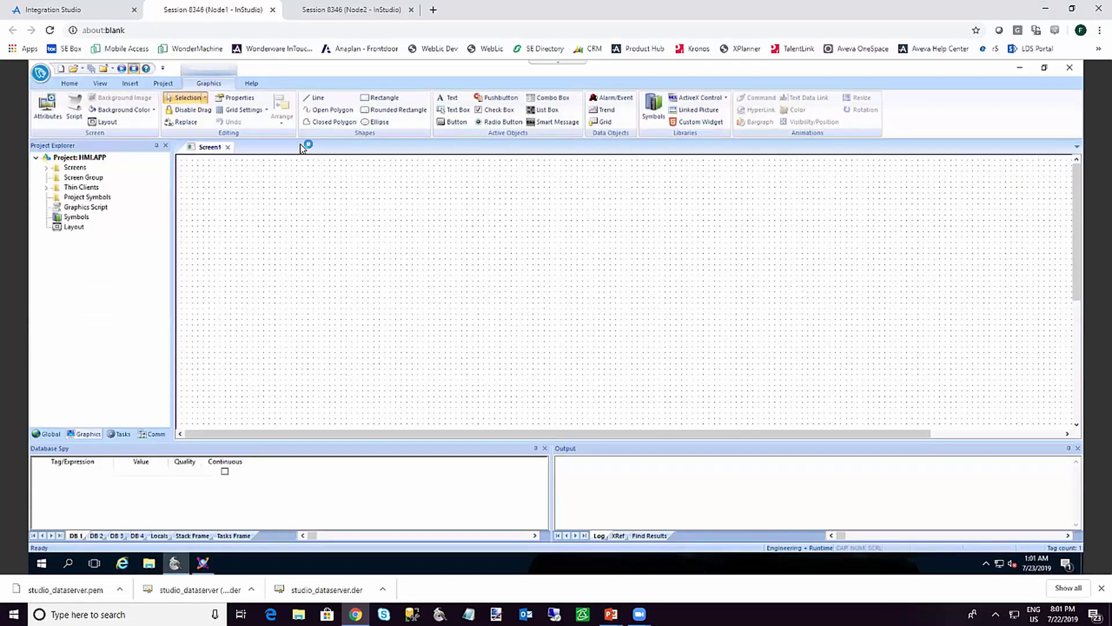
Insert a new alarm sheet under Alarms and pick TagA as the first alarm's tag
click(121, 434)
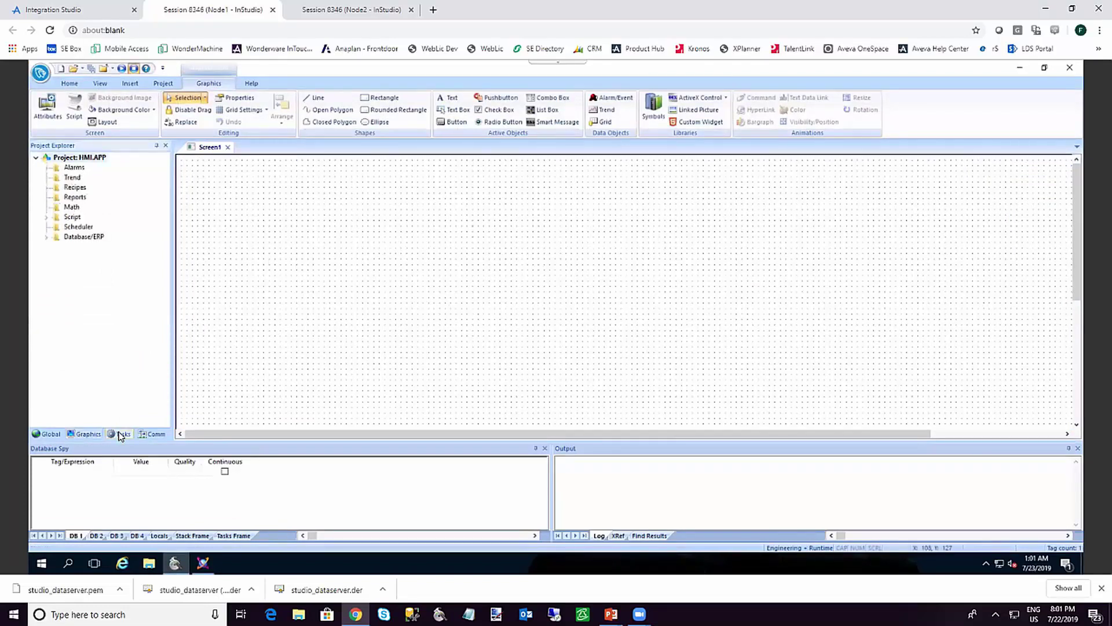
right_click(80, 171)
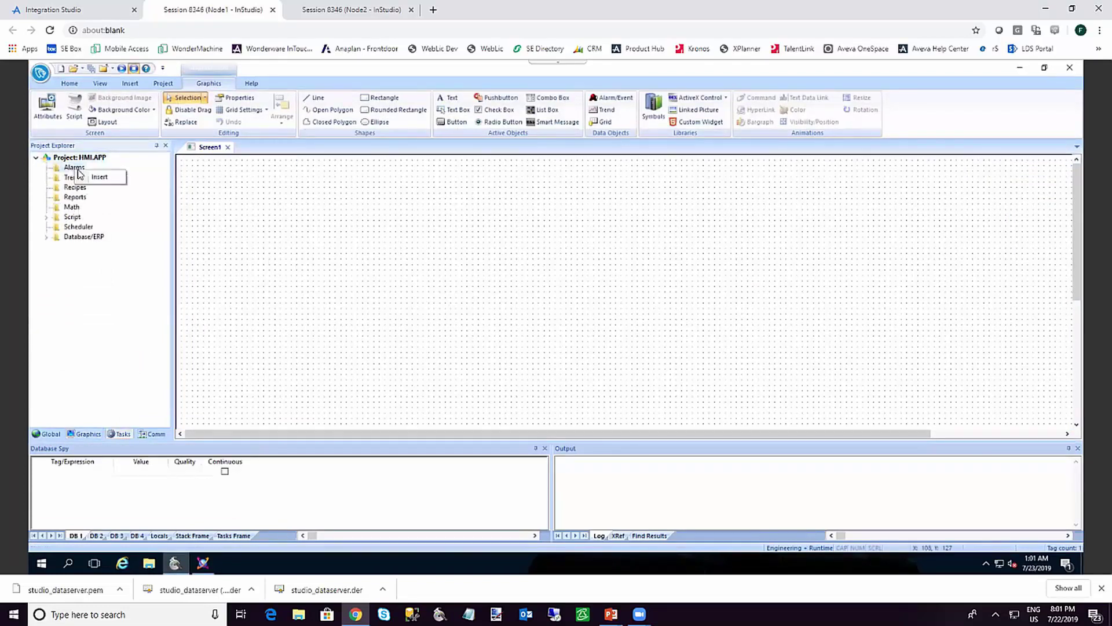
click(97, 177)
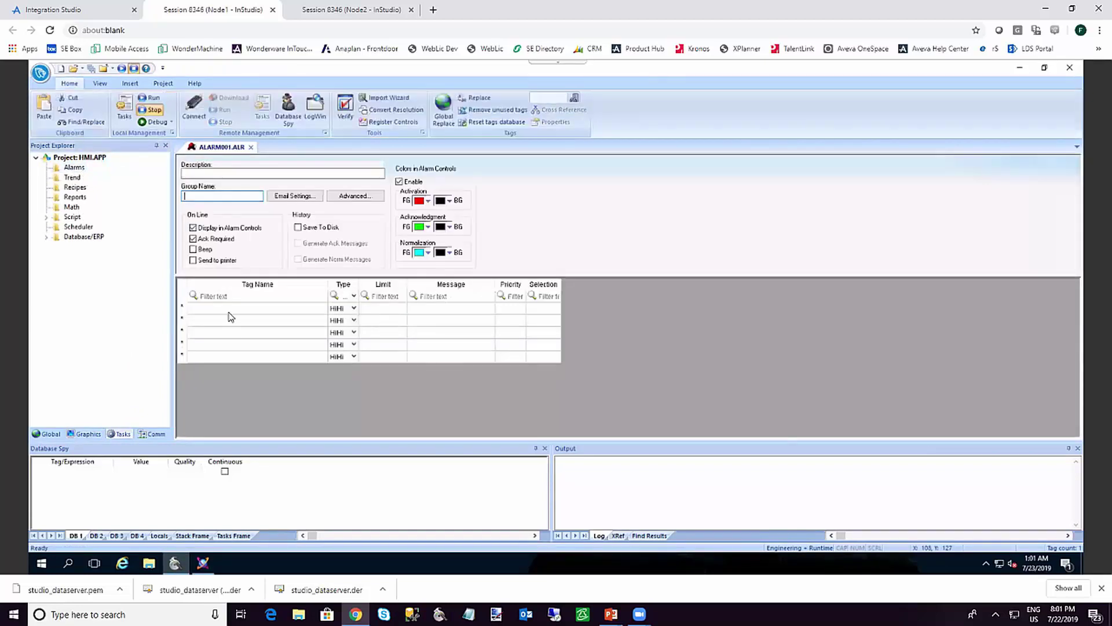
click(228, 310)
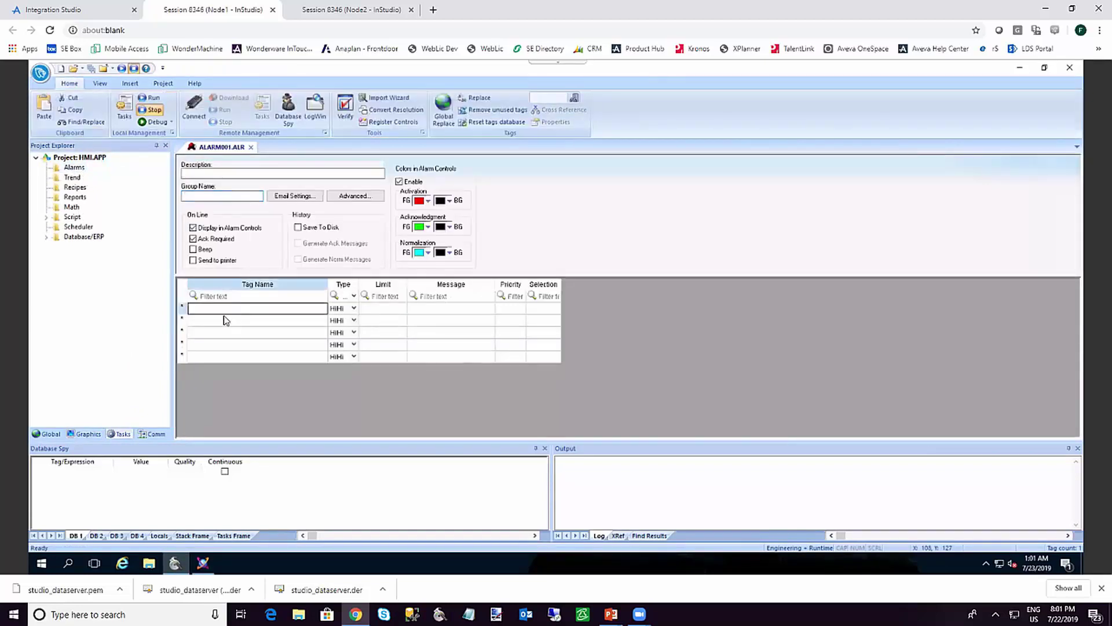
double_click(222, 313)
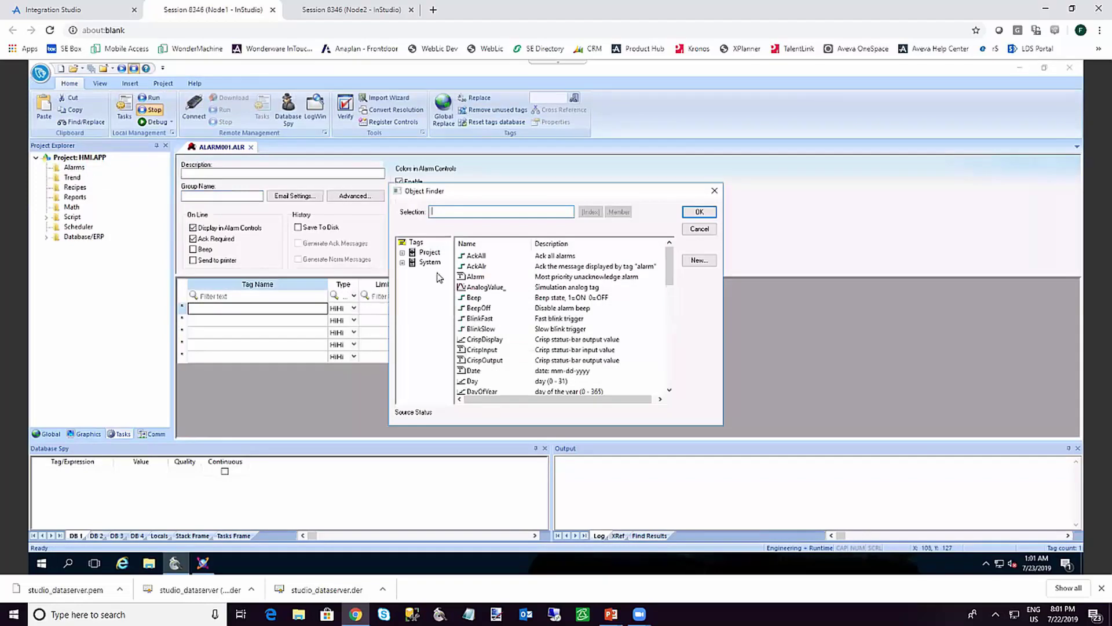
click(429, 254)
double_click(430, 255)
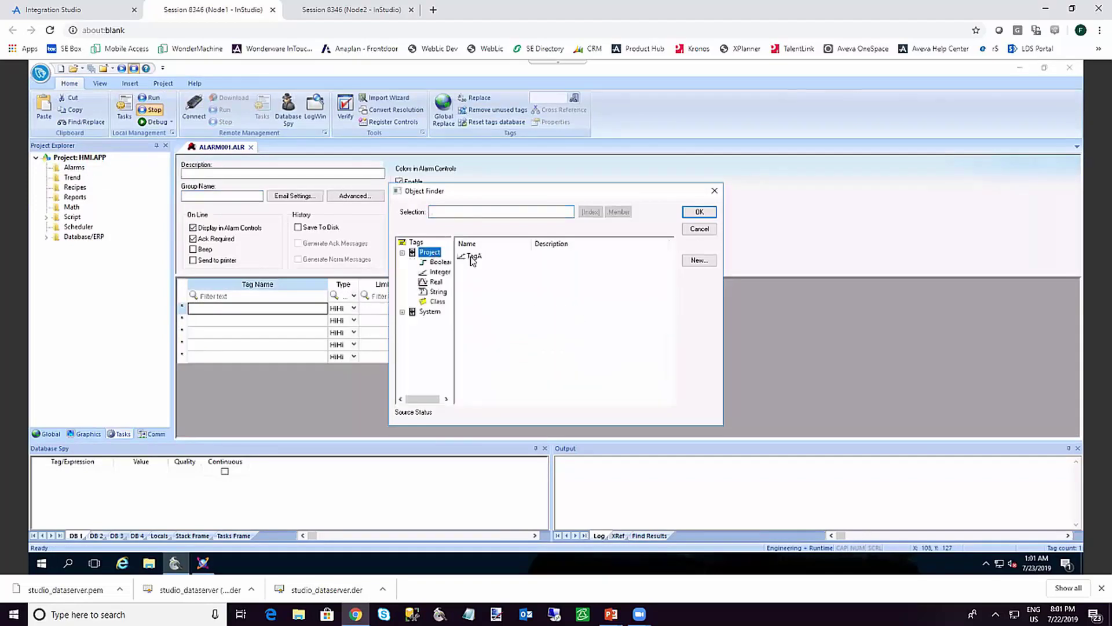
double_click(472, 256)
Set the alarm to Type Hi, limit 80, message 'Alarm TagA high', then save the sheet
click(333, 310)
key(Down)
key(Tab)
text(80)
key(Tab)
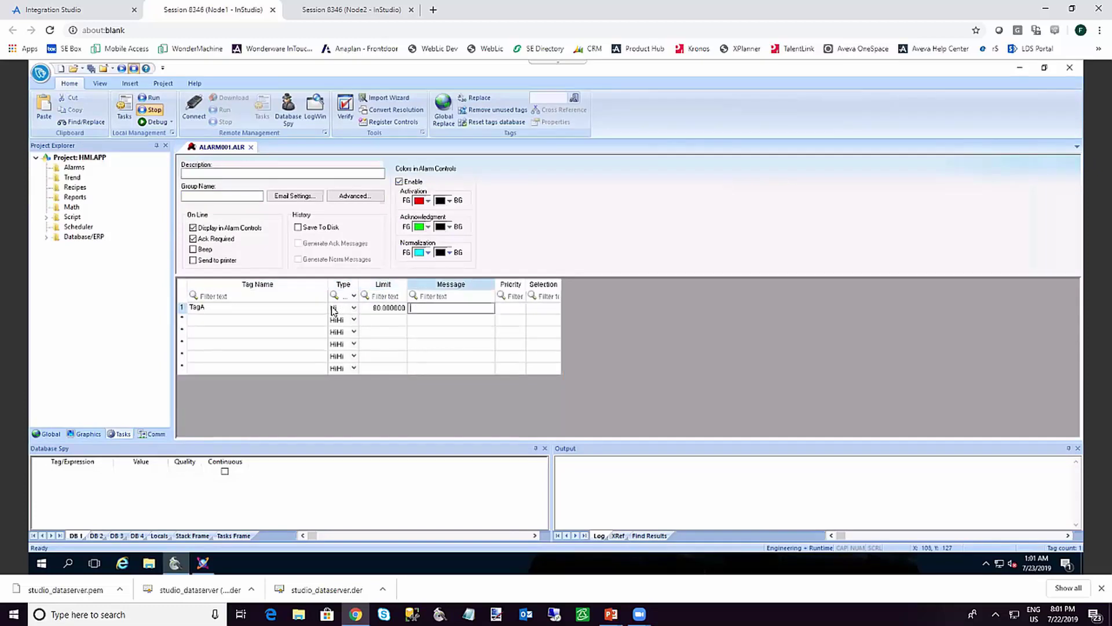
text(Alarm TagA high)
key(Return)
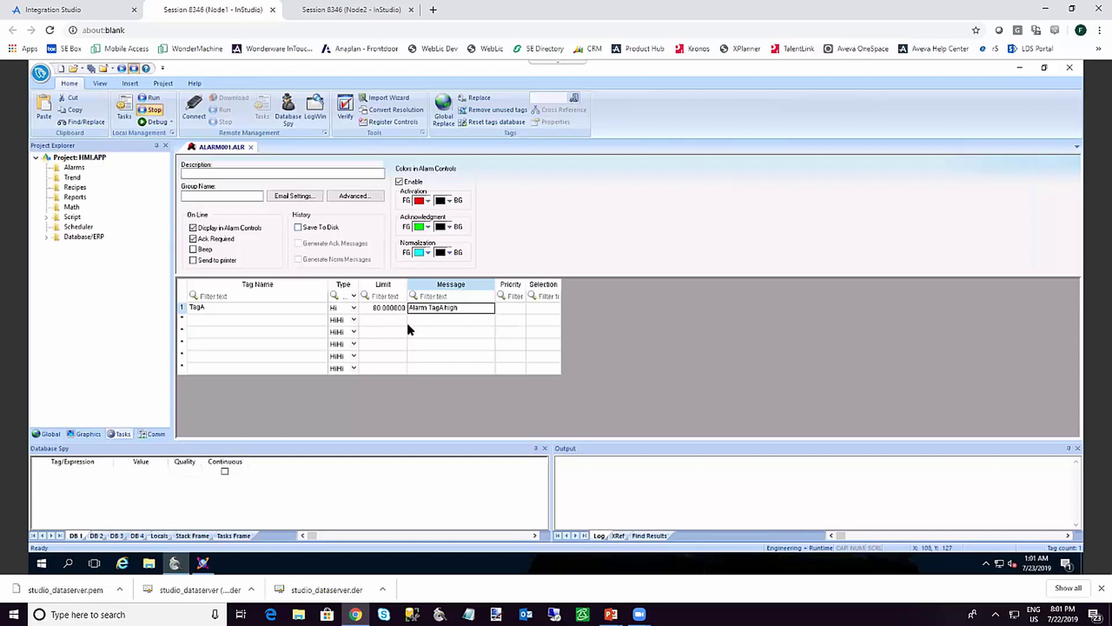
click(251, 150)
click(515, 349)
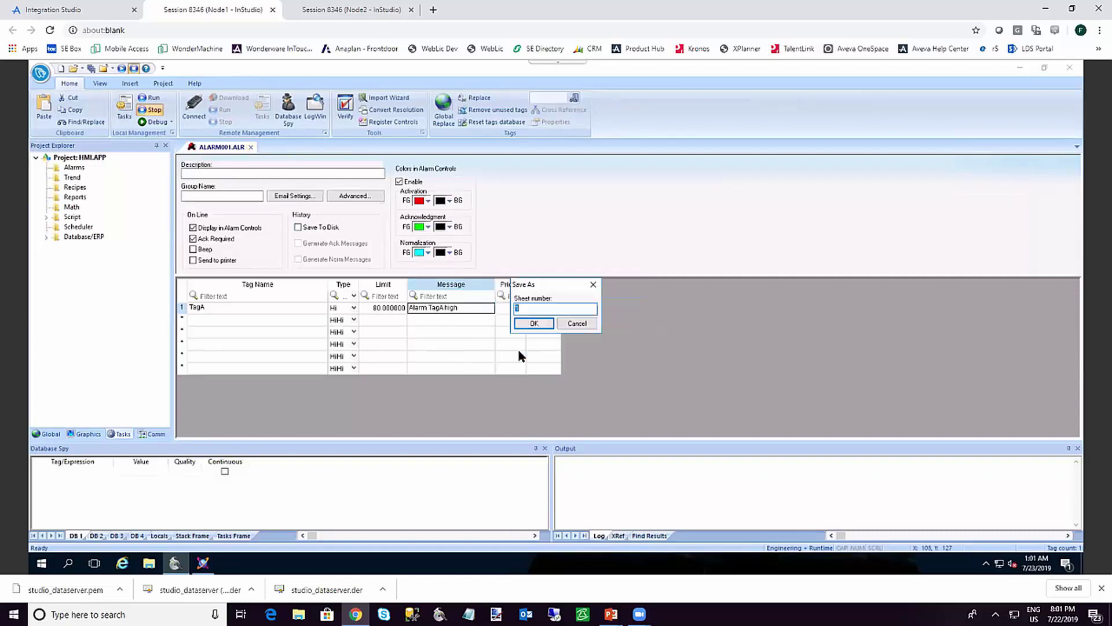
click(533, 323)
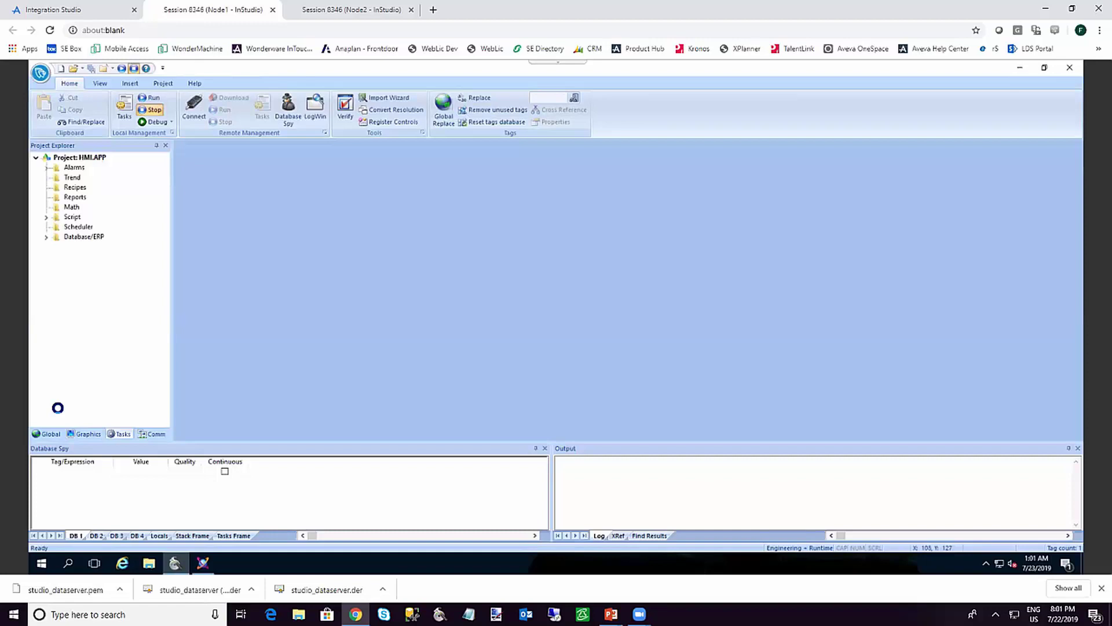
Draw an Alarm/Event list below the value field on the Main screen
click(84, 434)
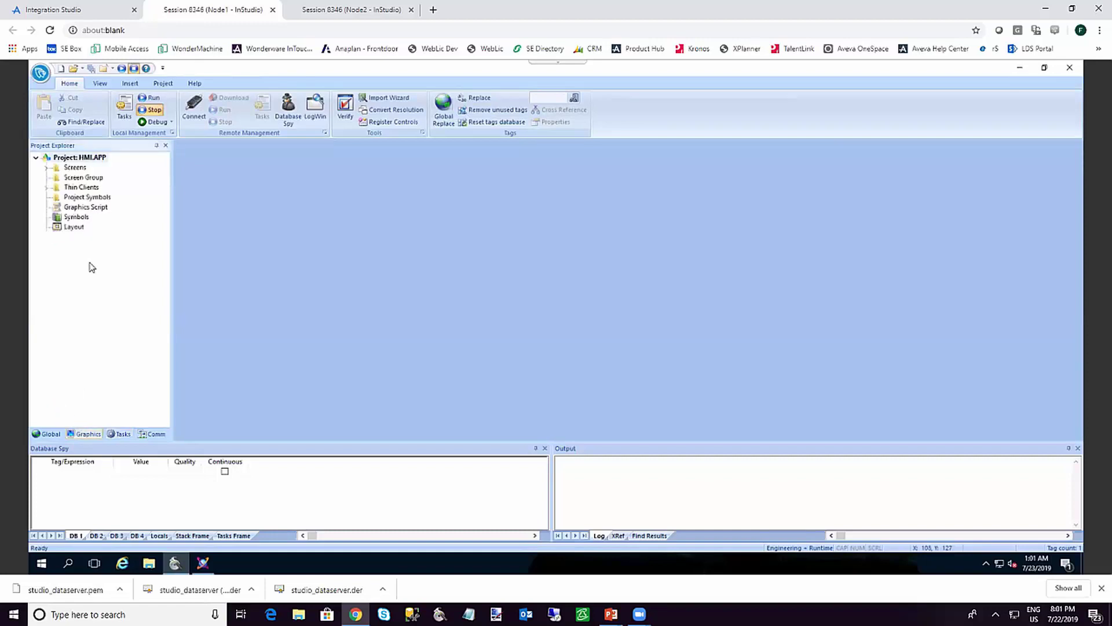
double_click(77, 169)
double_click(80, 178)
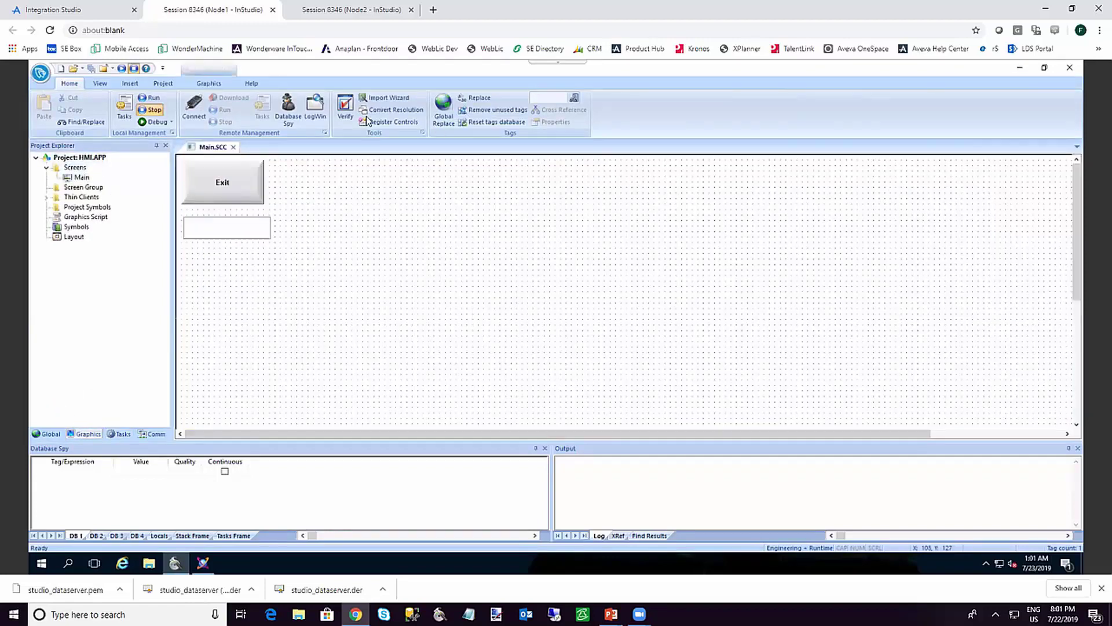
click(209, 83)
click(612, 97)
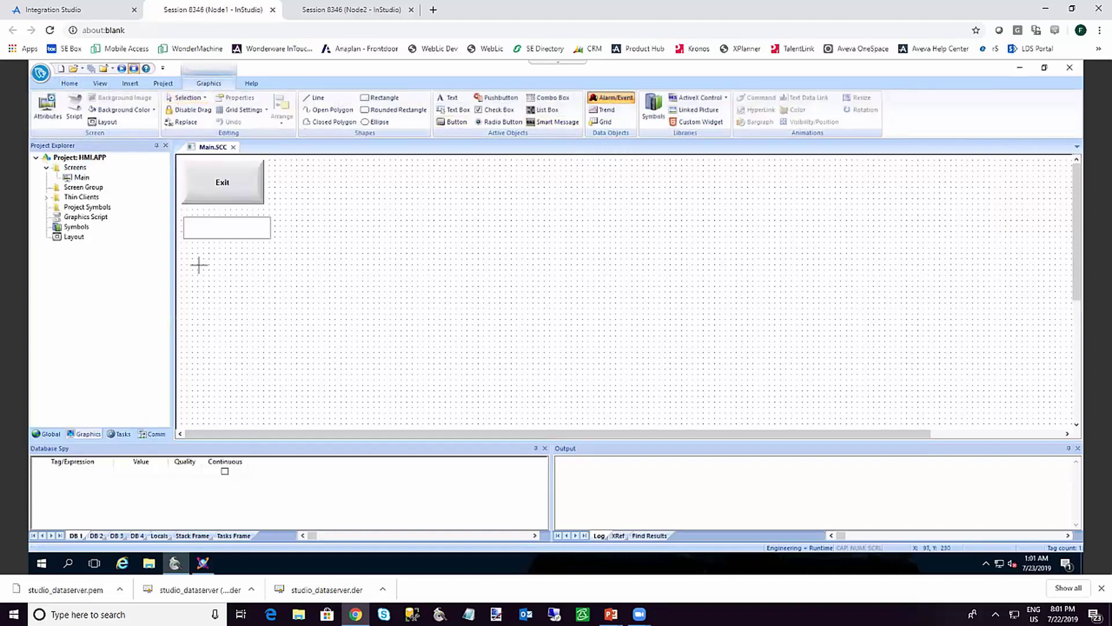
drag(187, 251, 797, 359)
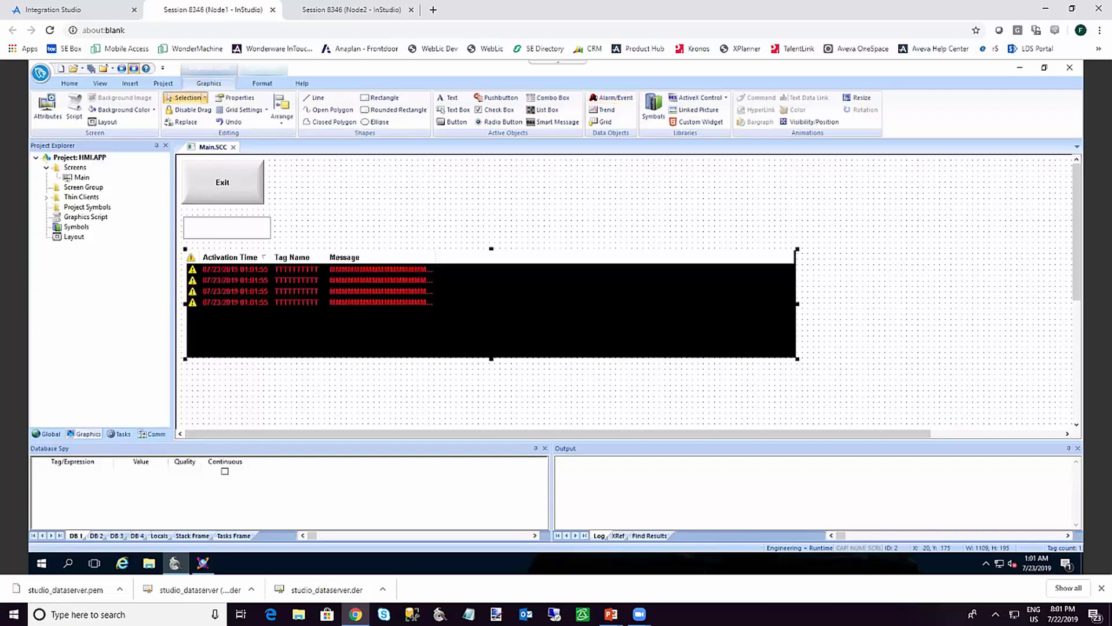
click(422, 195)
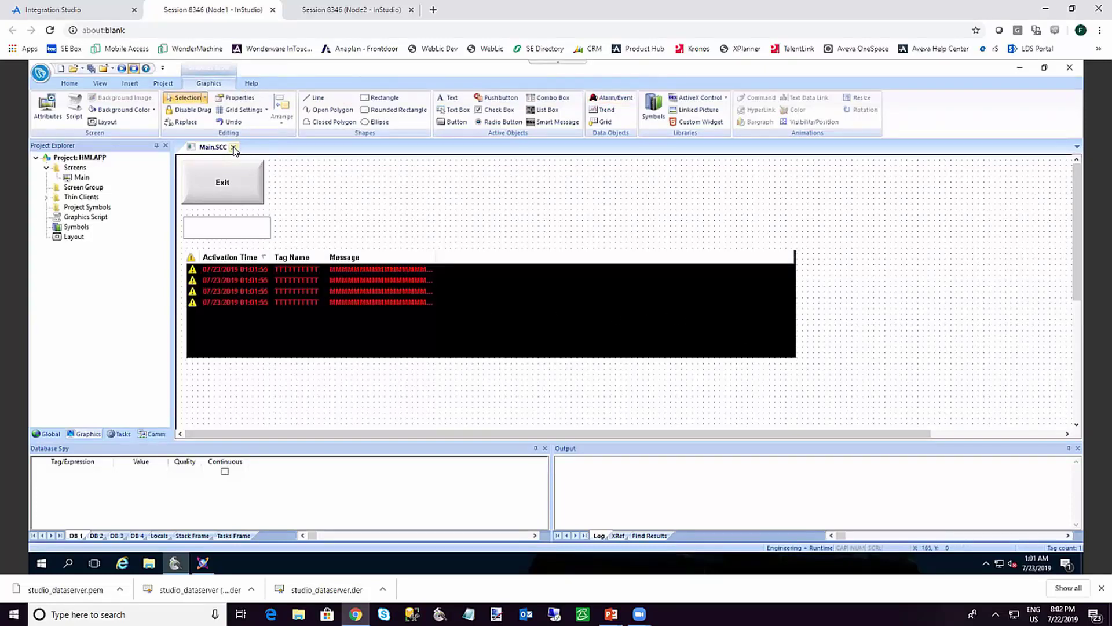
Save Main.SCC and start the HMI project running
click(234, 148)
click(512, 351)
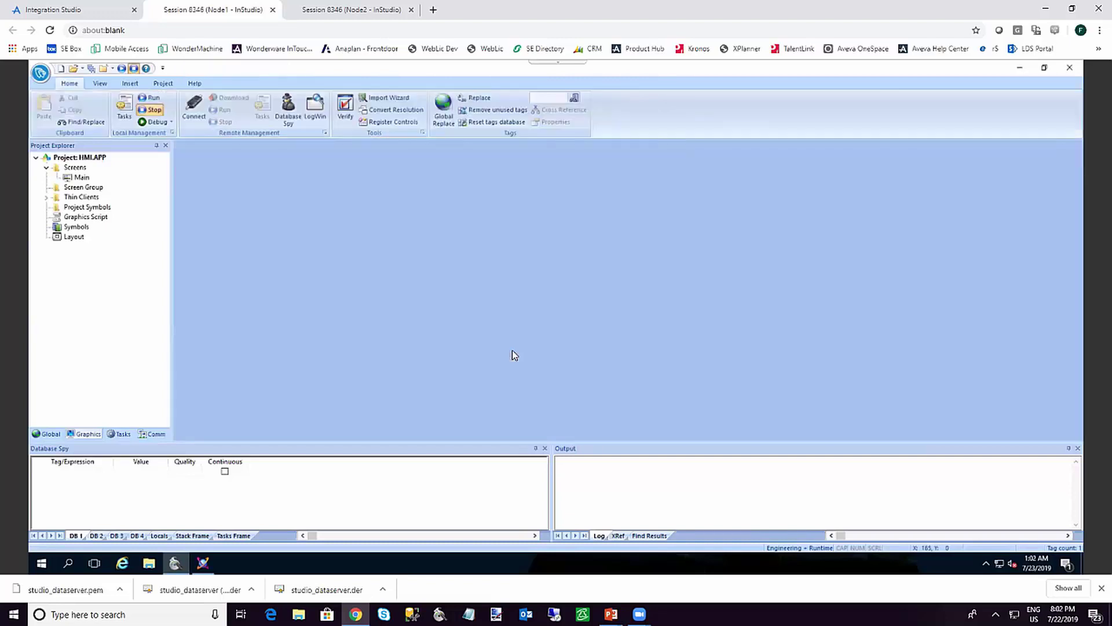
click(151, 97)
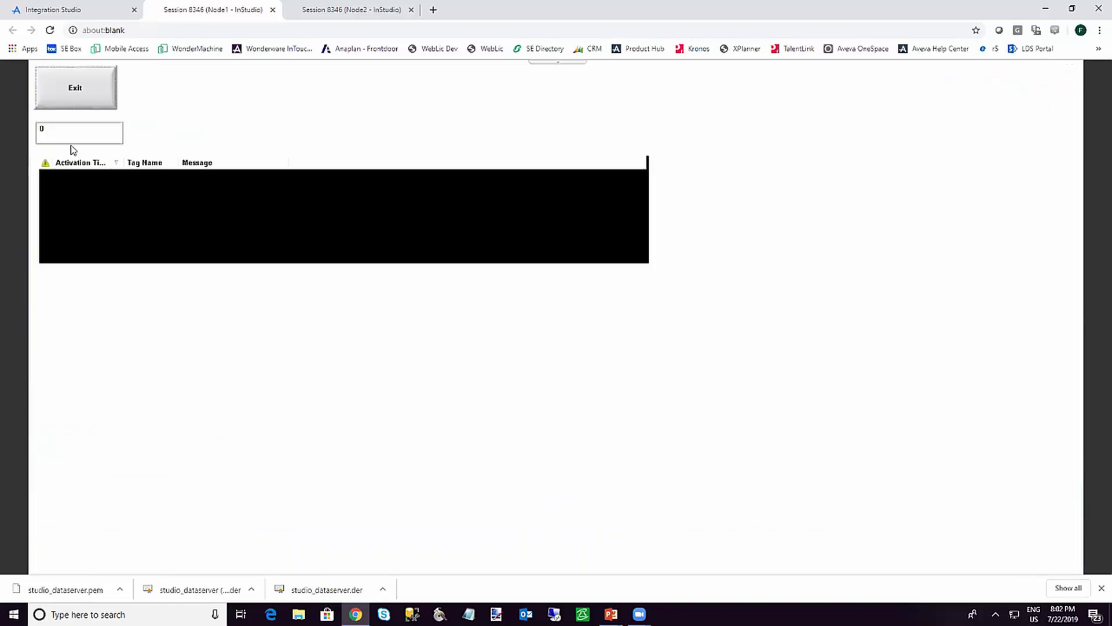
Enter 100 to raise TagA's high alarm and acknowledge the red alarm entry
click(63, 136)
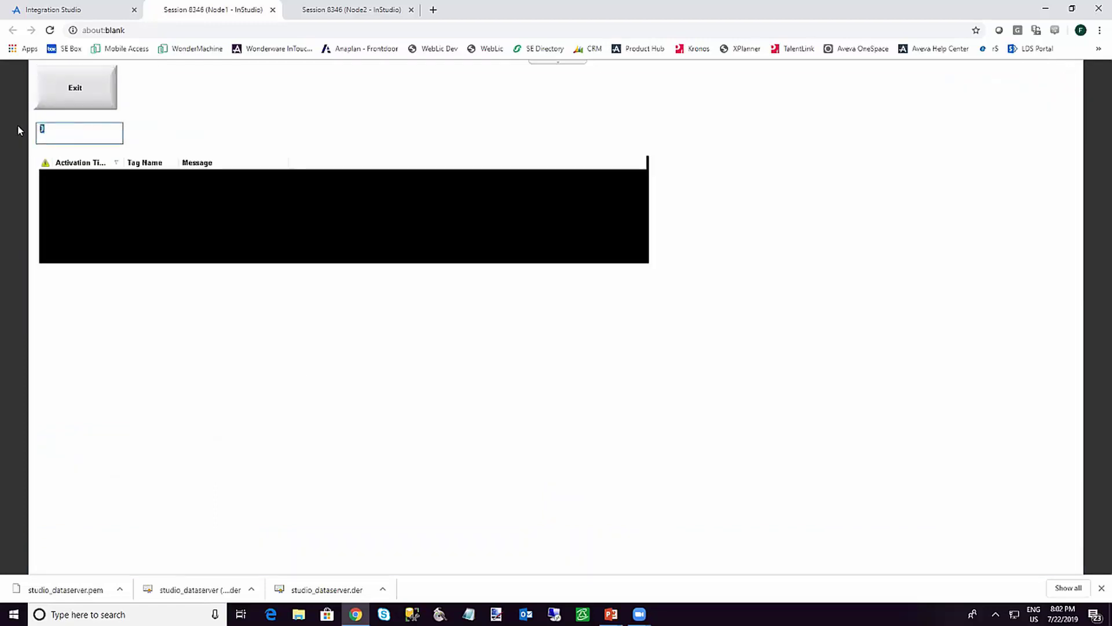
drag(48, 130, 32, 128)
text(50)
key(BackSpace)
key(BackSpace)
text(100)
key(Return)
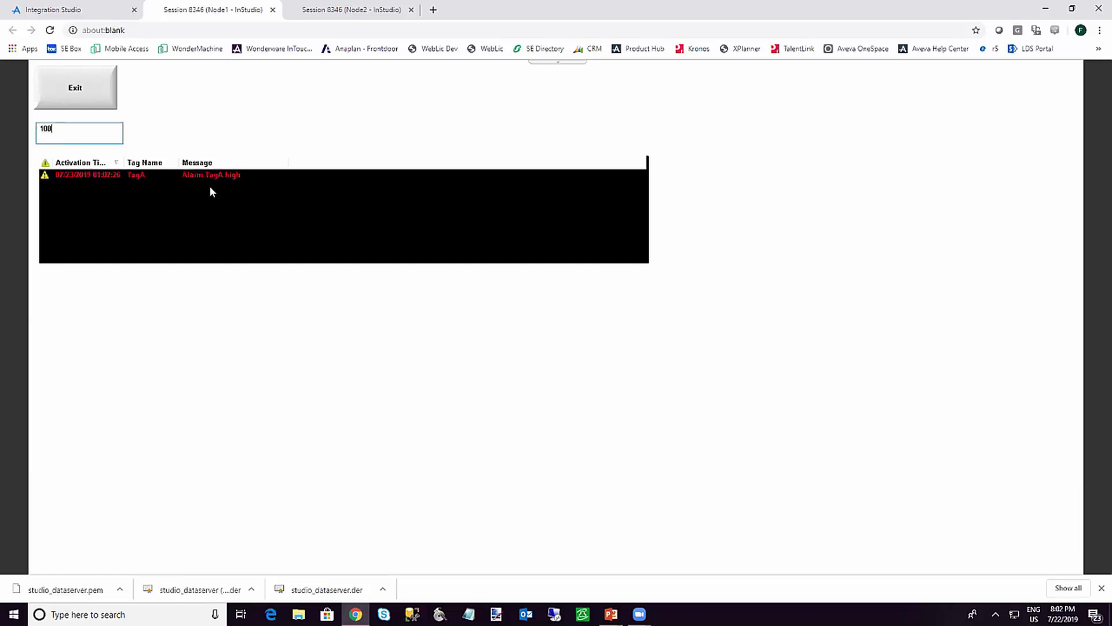
double_click(215, 181)
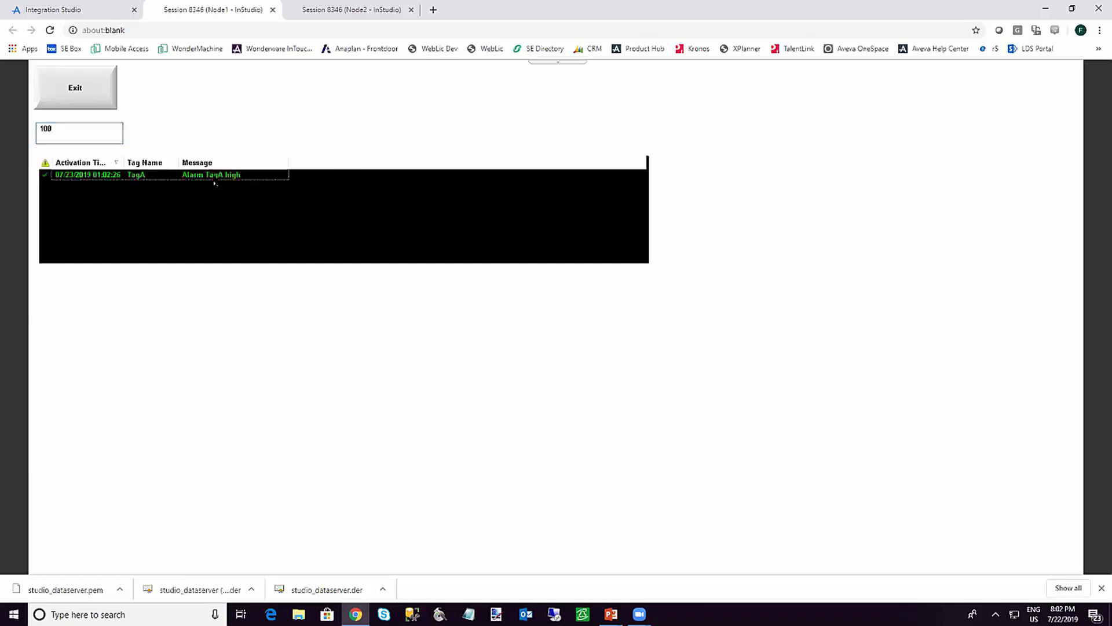
Lower the value to 10 so the alarm clears, then exit the runtime
click(59, 130)
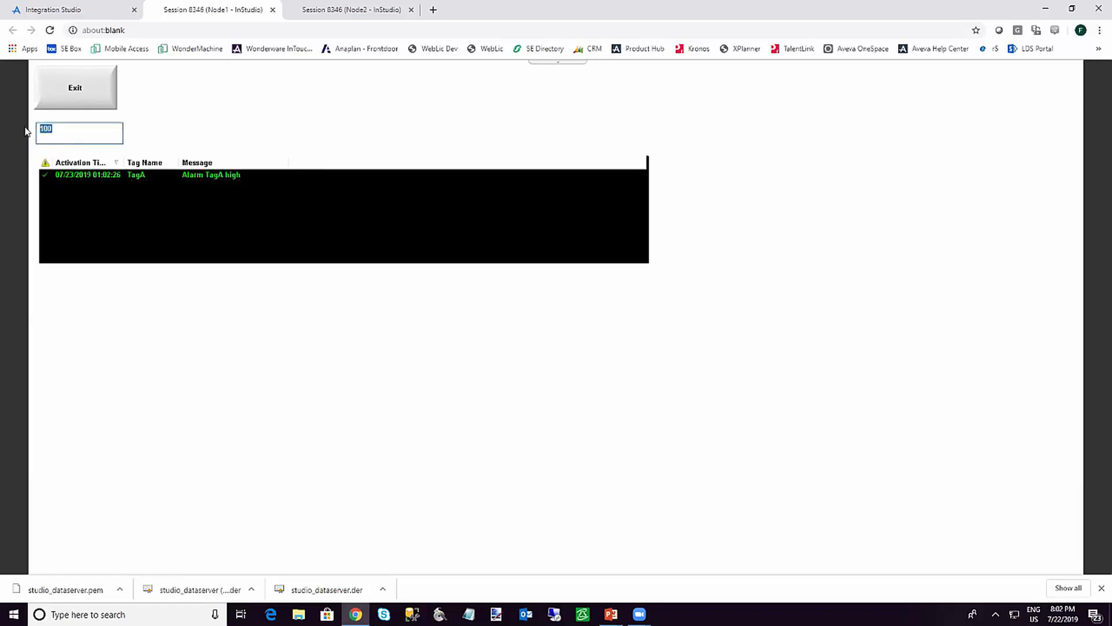
click(51, 130)
key(BackSpace)
key(Return)
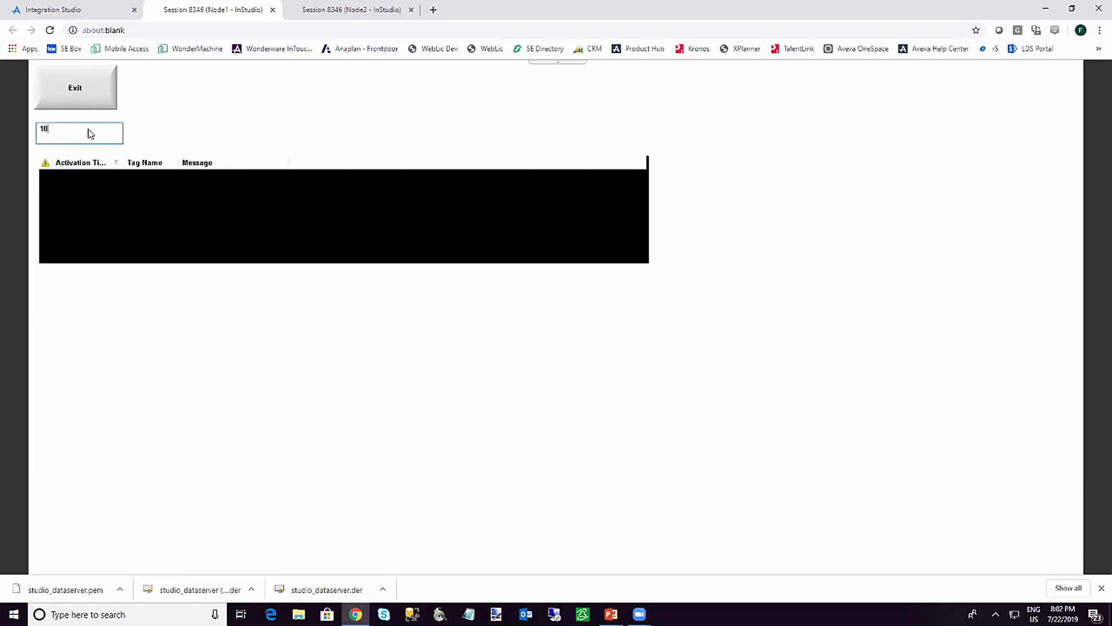
click(114, 104)
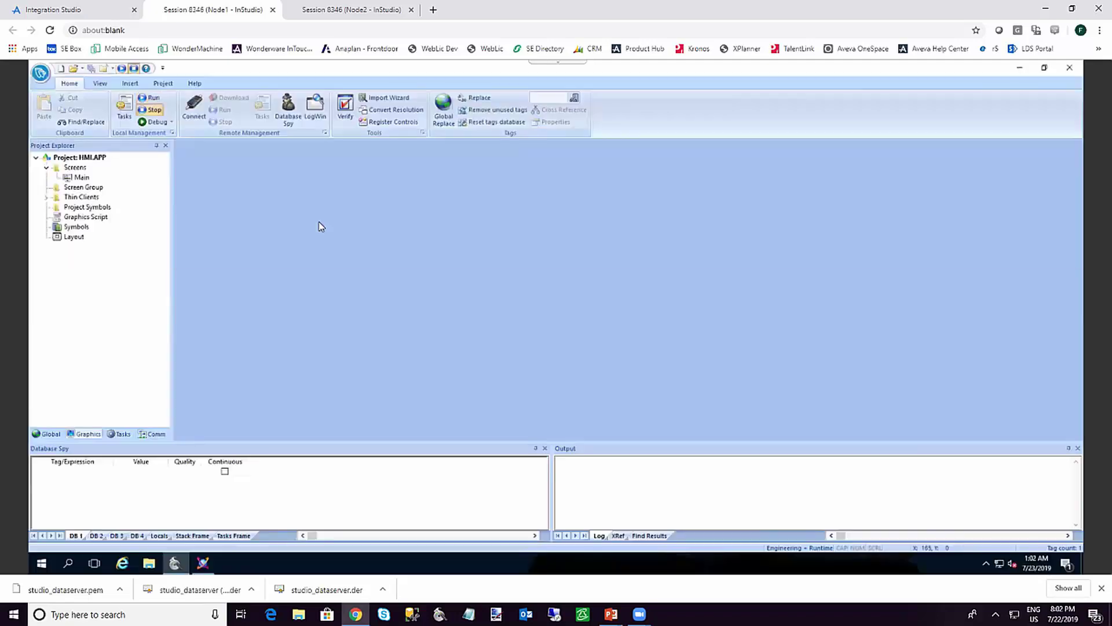
Close the HMI editors, save and check in $HMI without a comment, then connect HMI_001 to Node2
click(1070, 68)
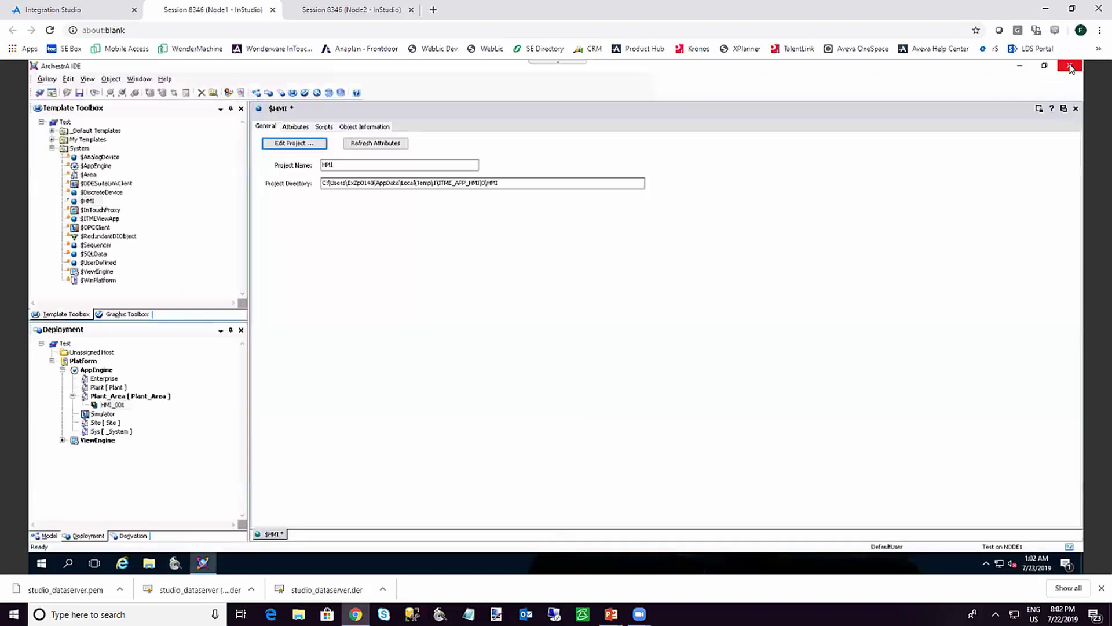
click(1076, 108)
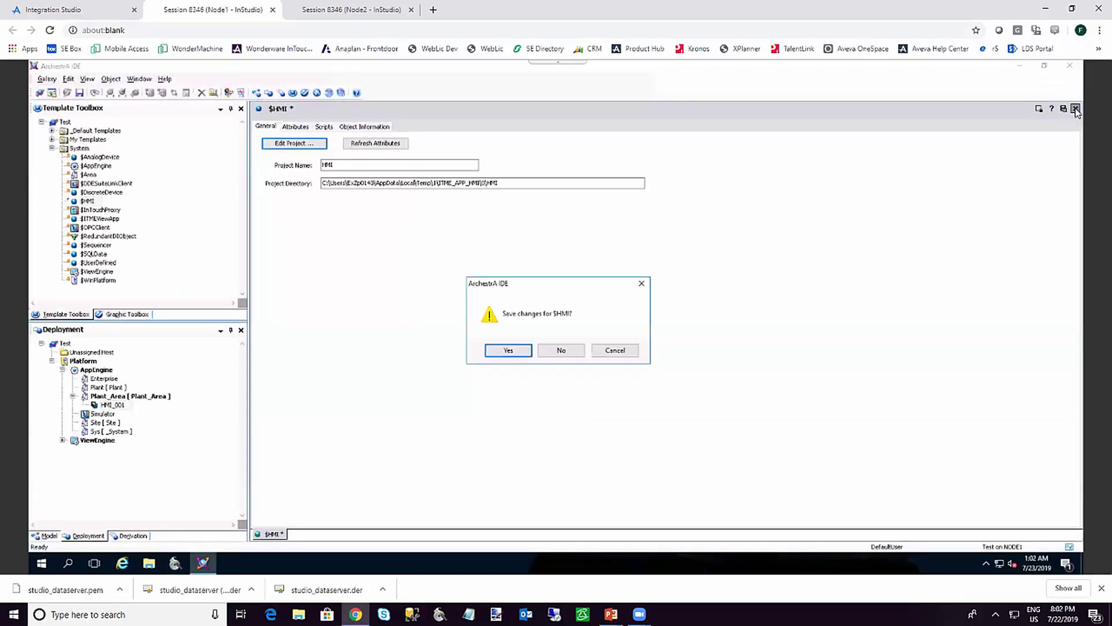
click(508, 351)
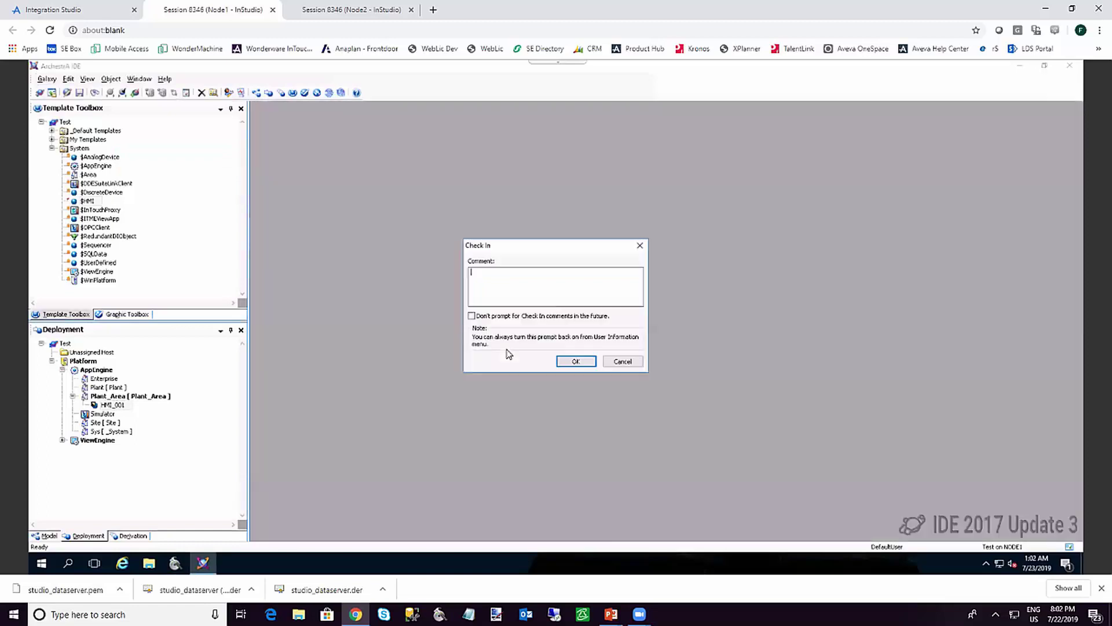
click(573, 362)
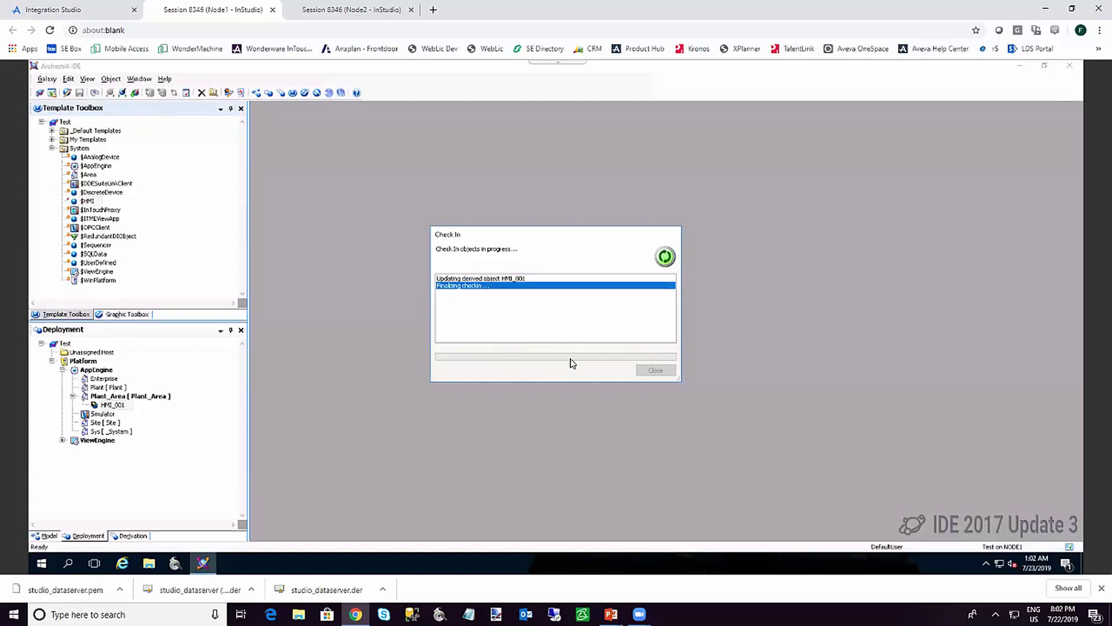
click(656, 370)
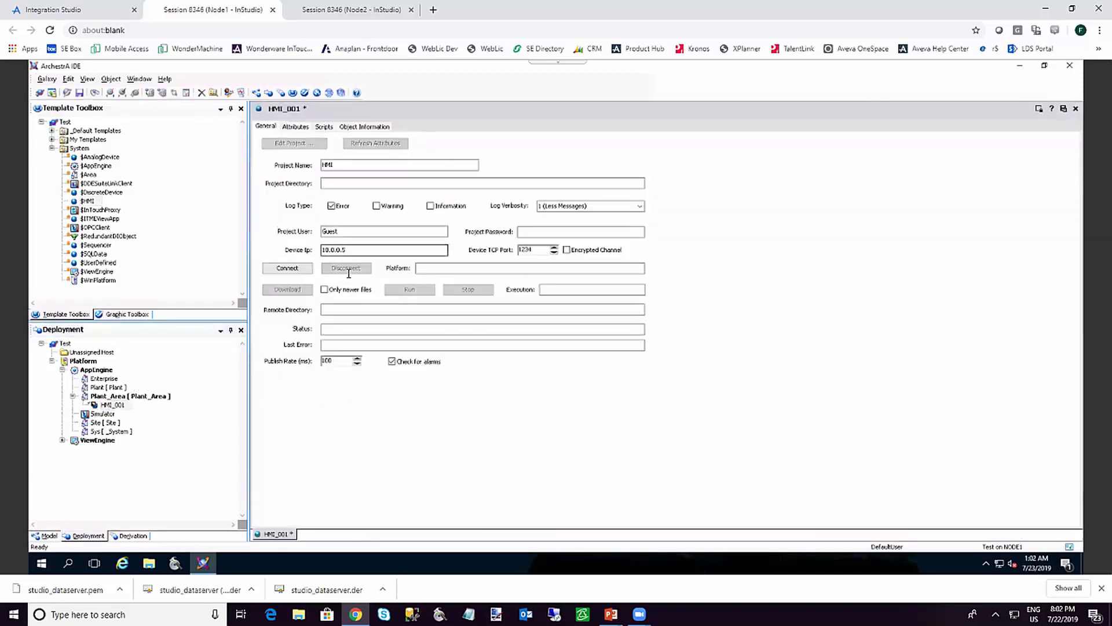
click(287, 269)
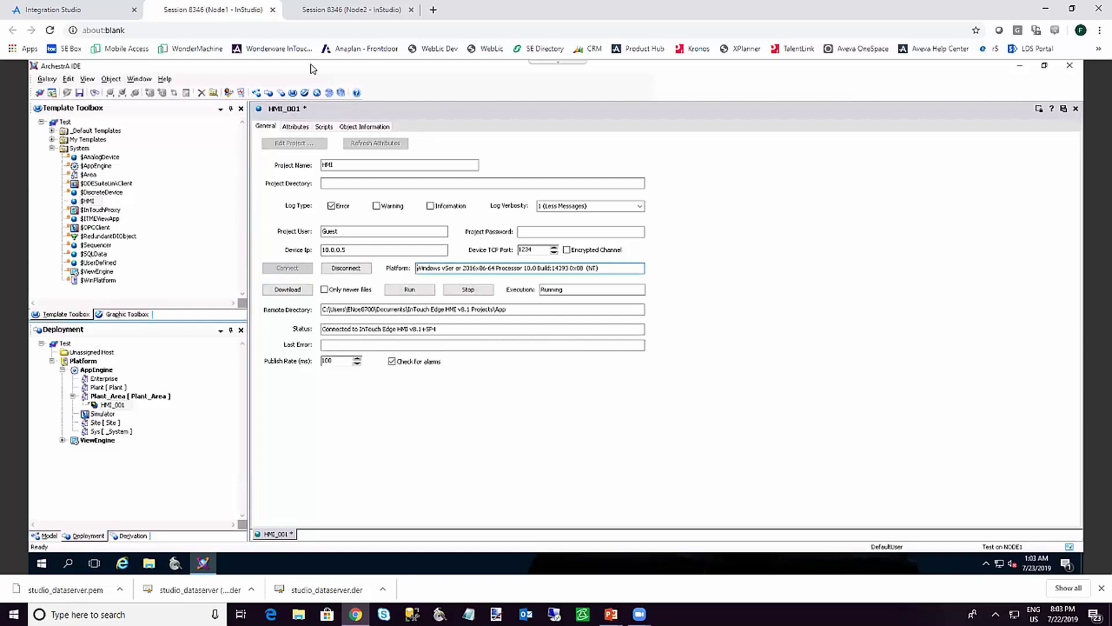
Stop HMI_001's application on Node2 and confirm the stop in Node2's Remote Agent log
click(322, 11)
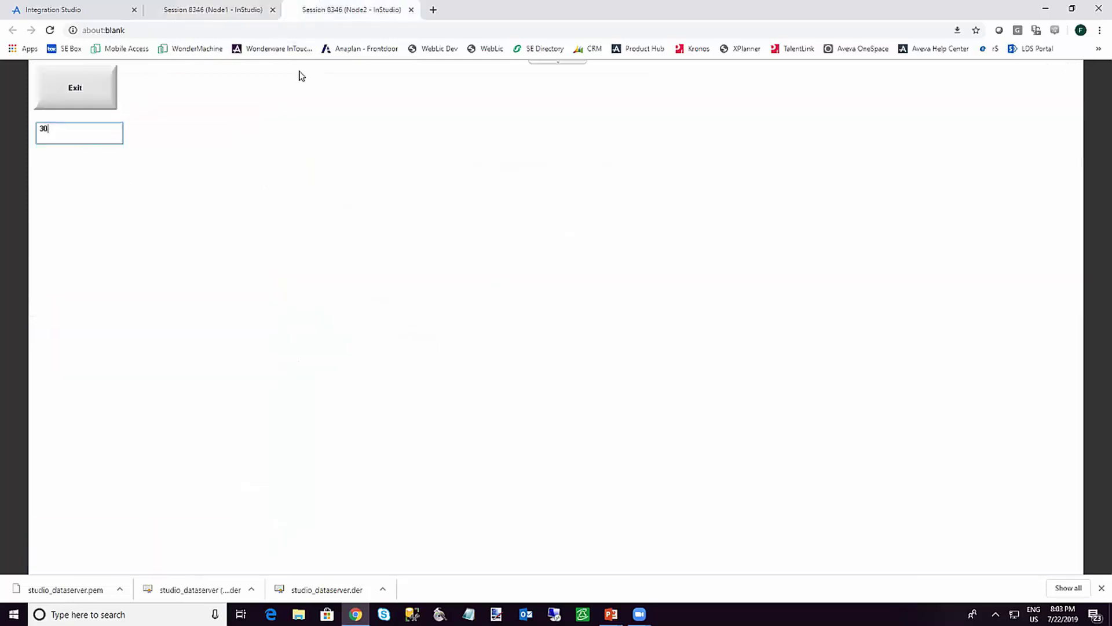
click(213, 10)
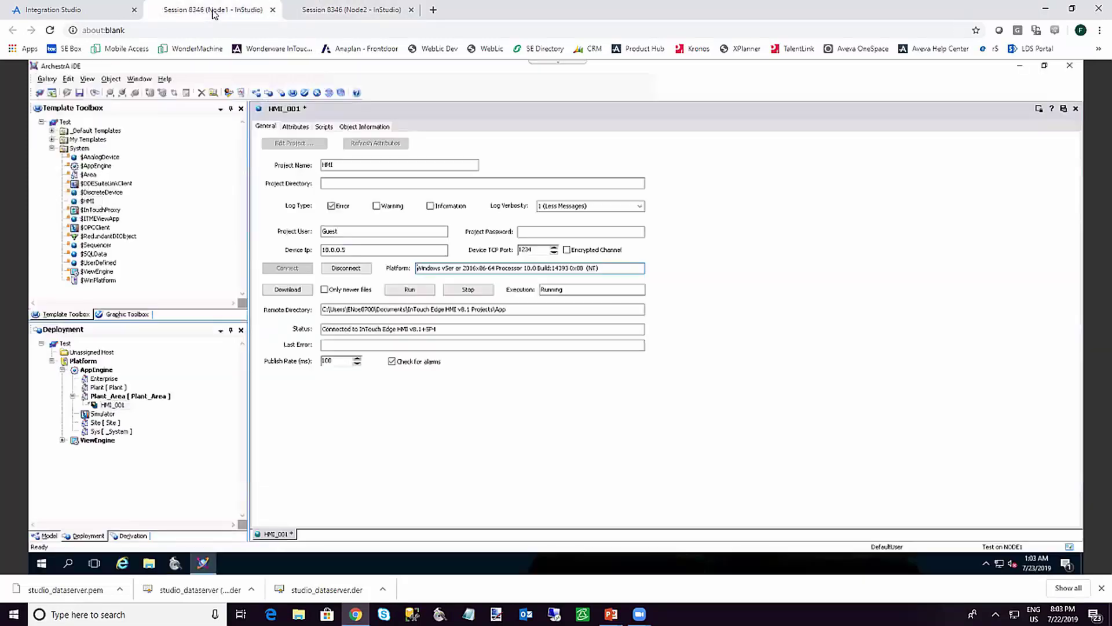
click(462, 293)
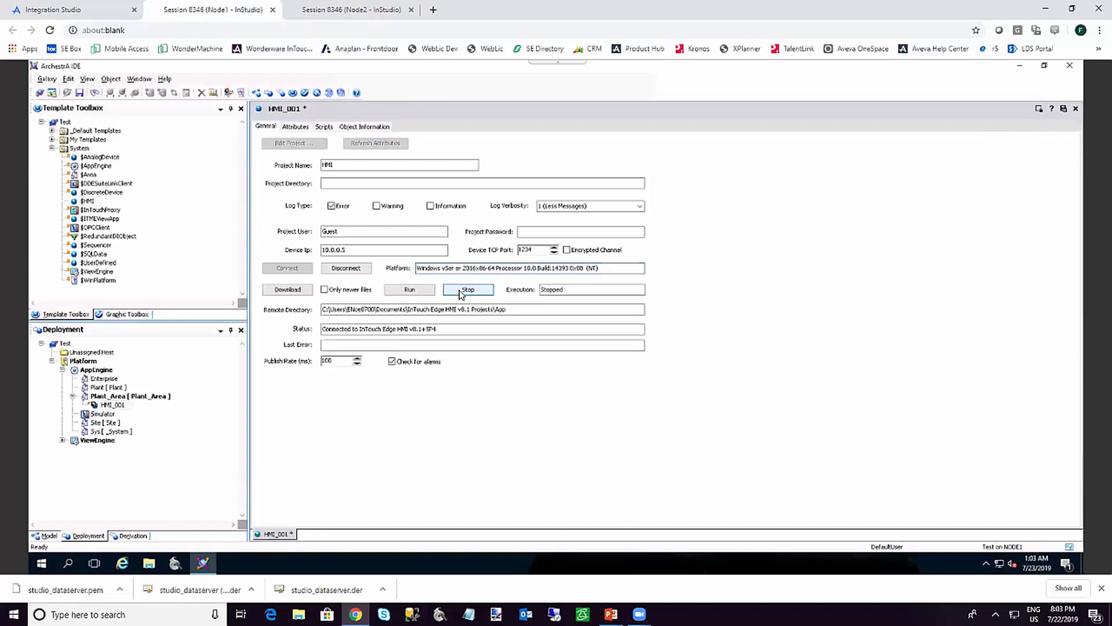
click(322, 18)
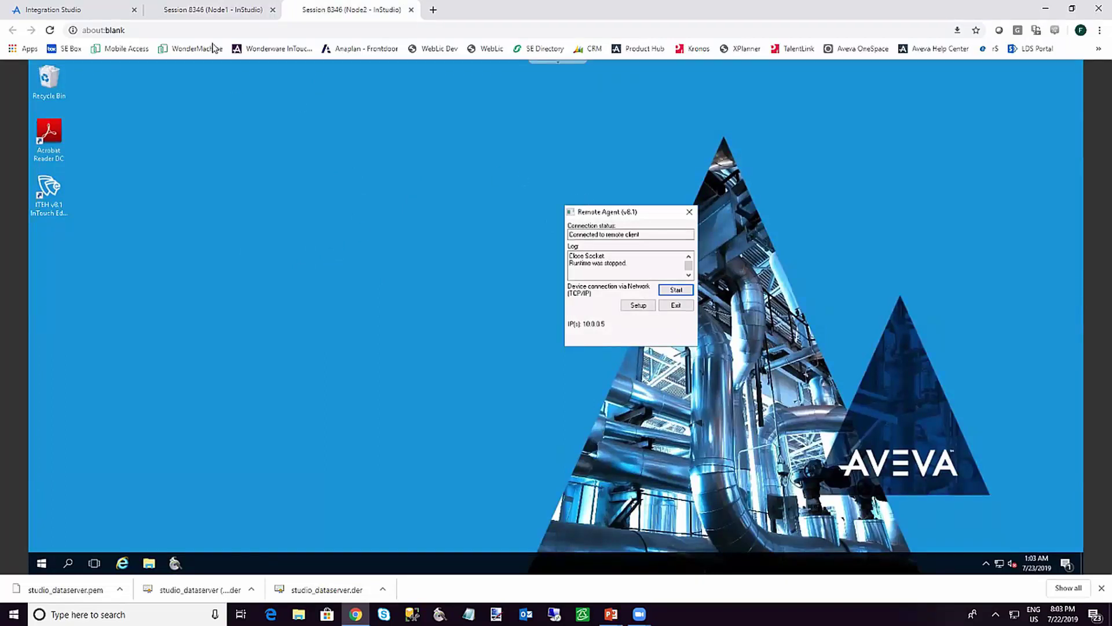
click(200, 9)
click(335, 274)
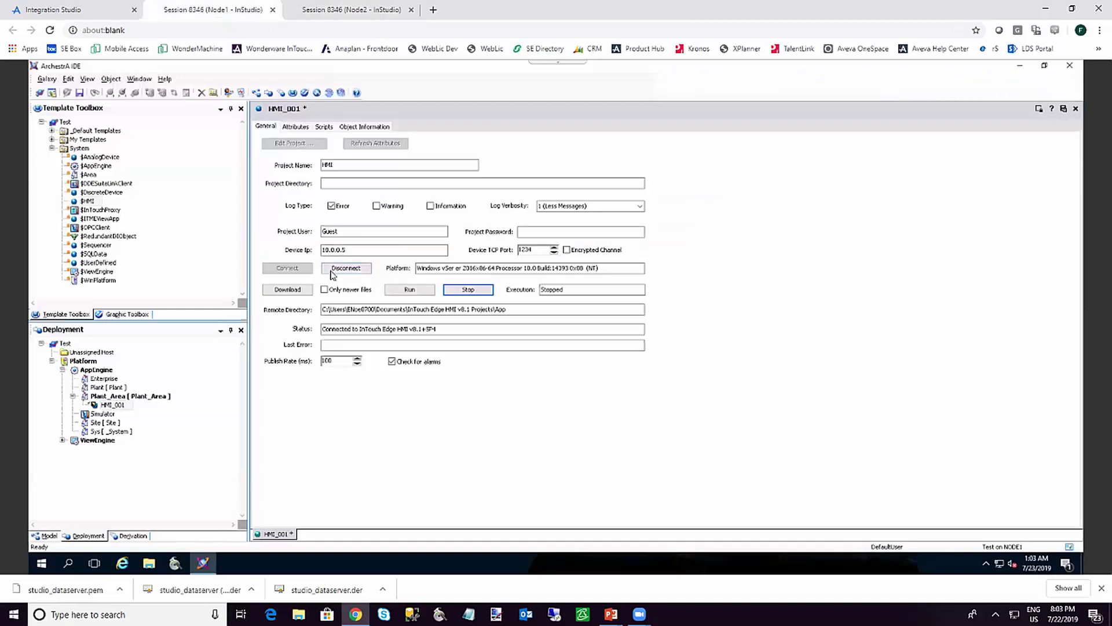
Download HMI_001 to Node2 with only newer files, run it, and check Node2's alarm grid
click(297, 294)
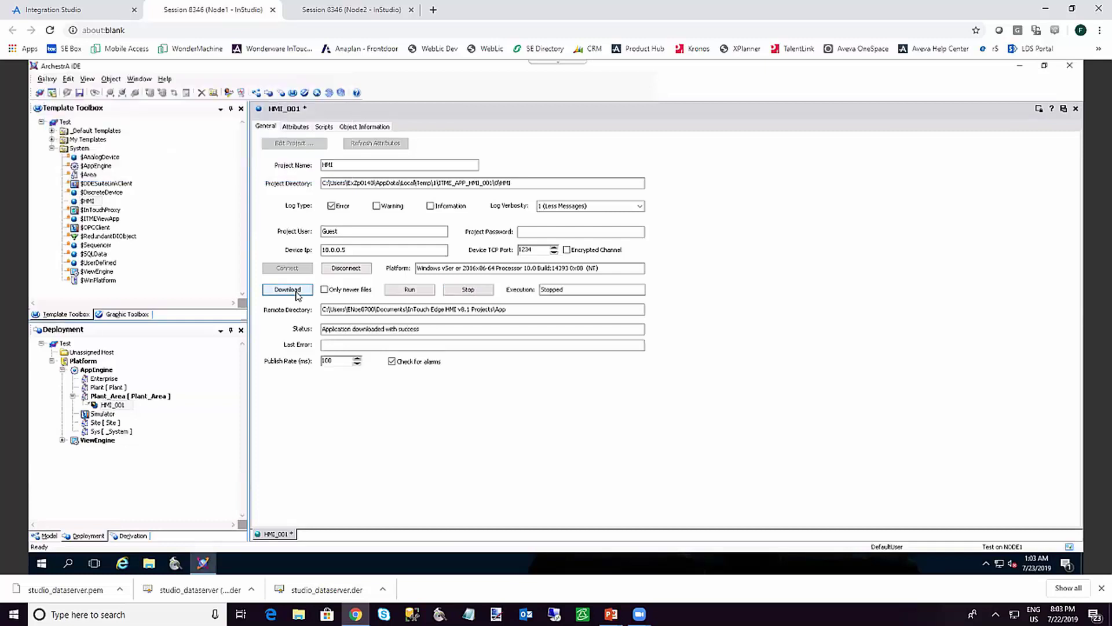
click(325, 289)
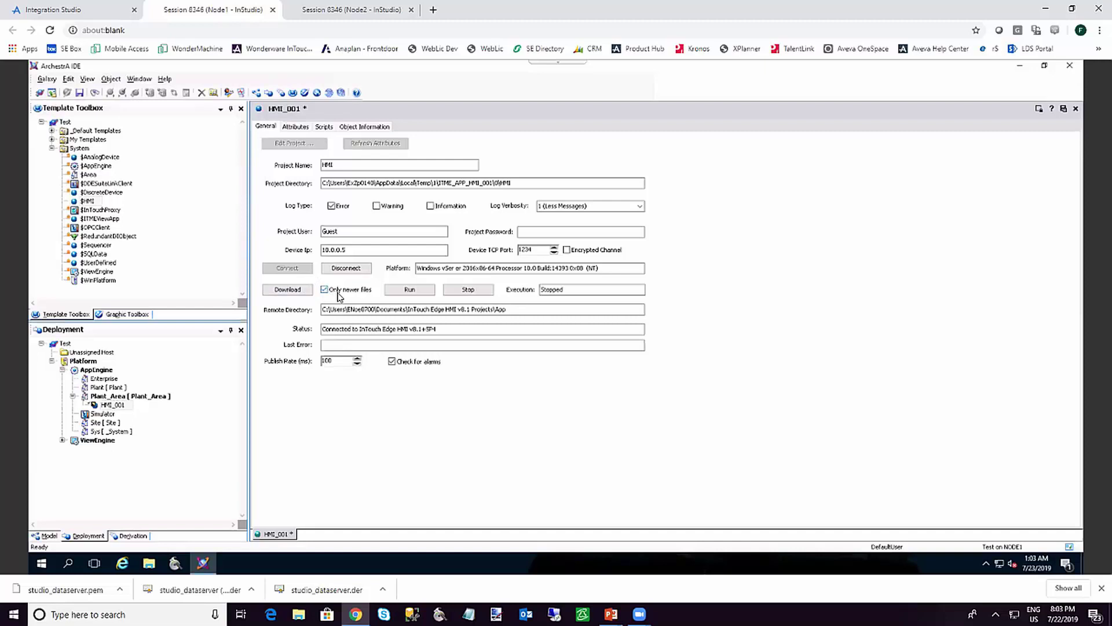
click(408, 290)
click(329, 12)
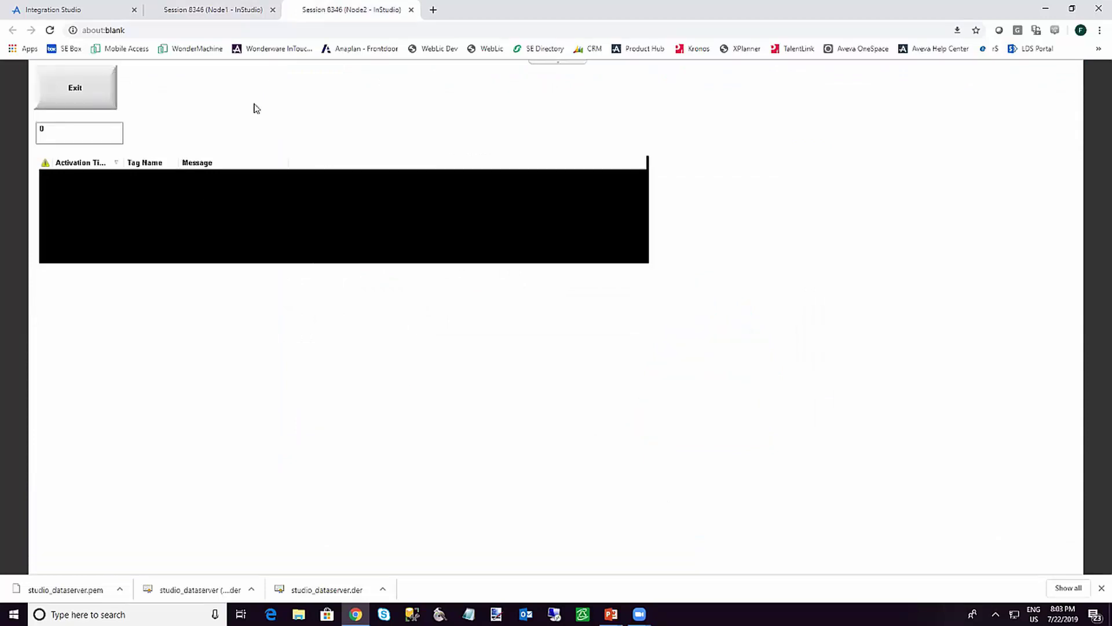
click(214, 11)
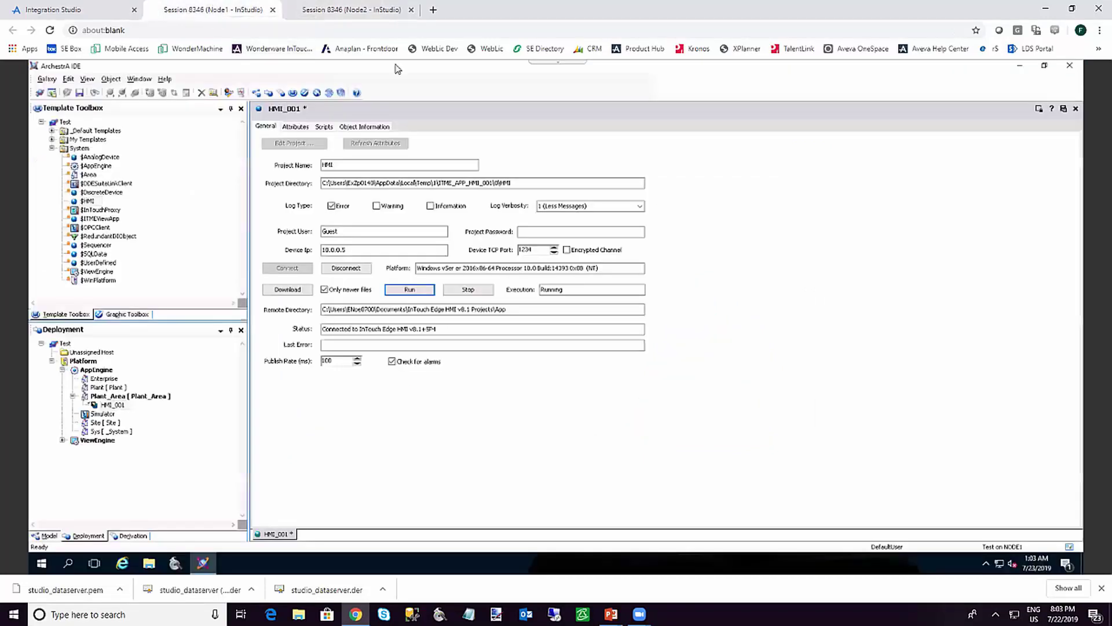
Close the HMI_001 editor, saving and checking in its changes without a comment
click(296, 127)
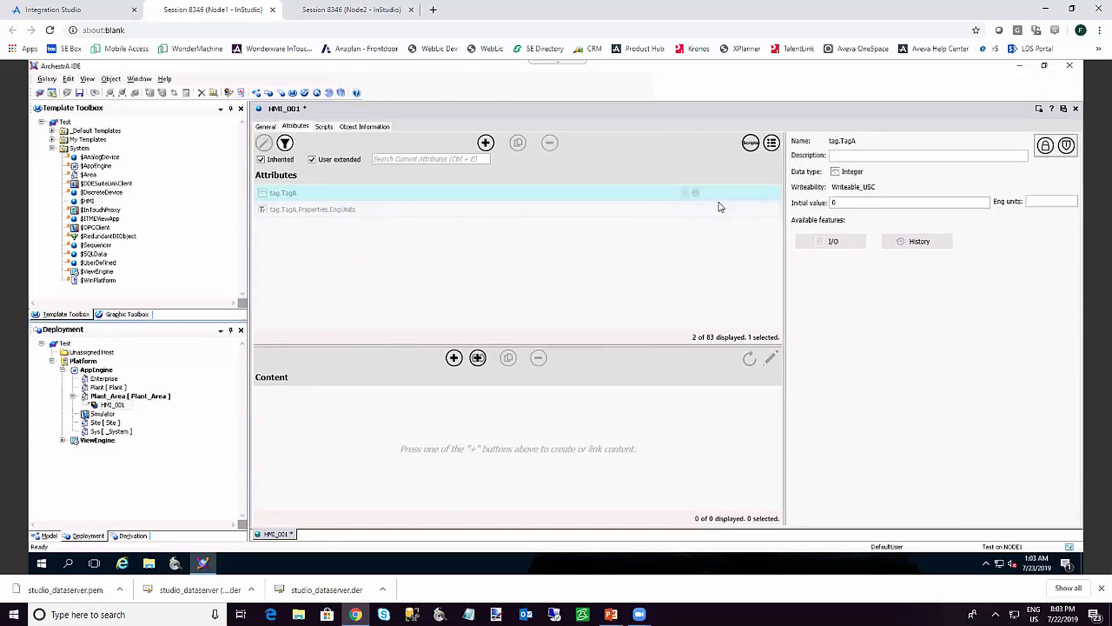
click(1076, 108)
click(505, 351)
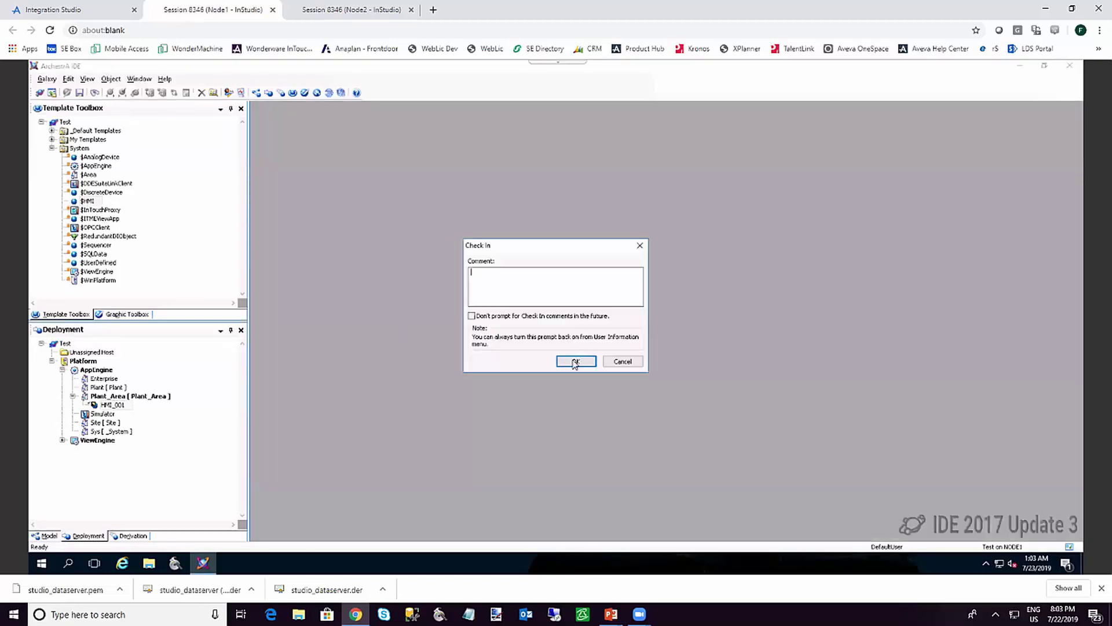
click(575, 361)
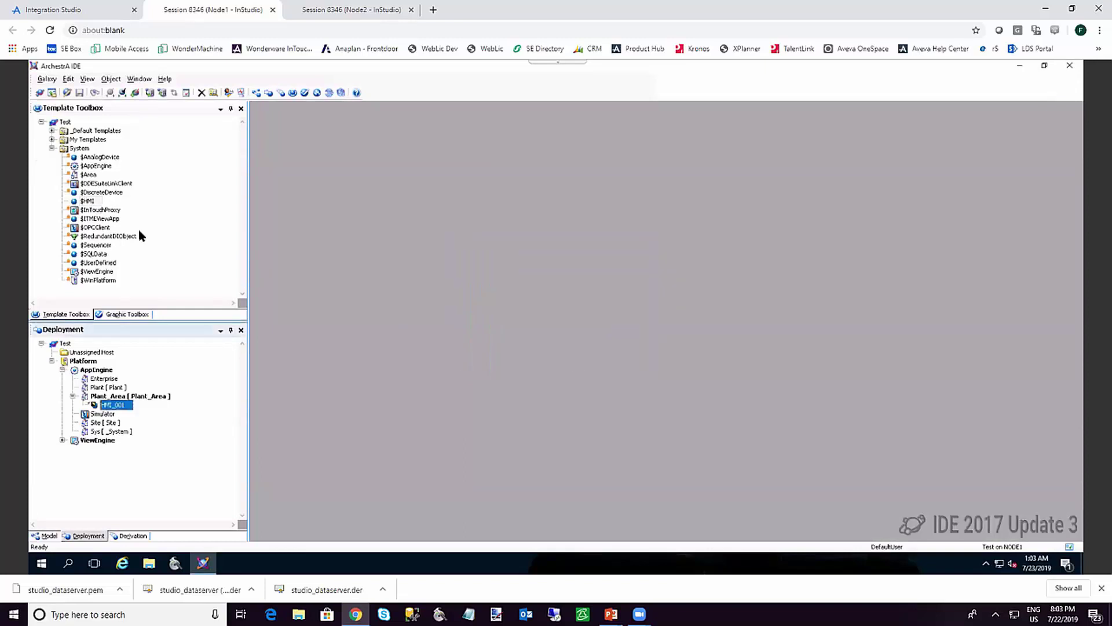
double_click(89, 202)
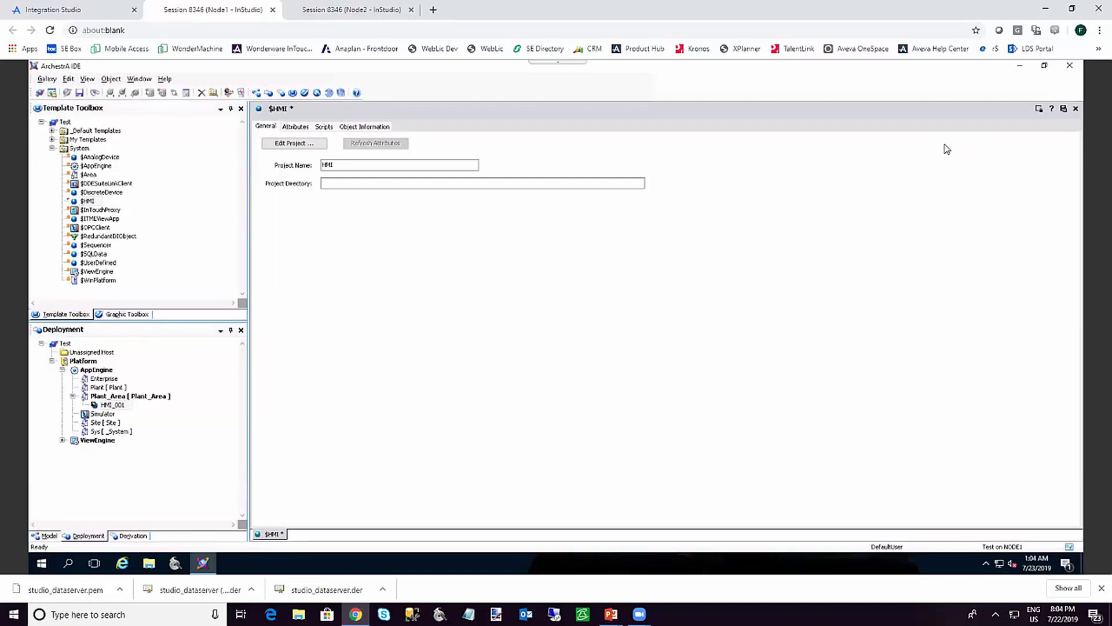
In the $HMI project's Project Tags datasheet, enable I-Alarm for TagA
click(314, 145)
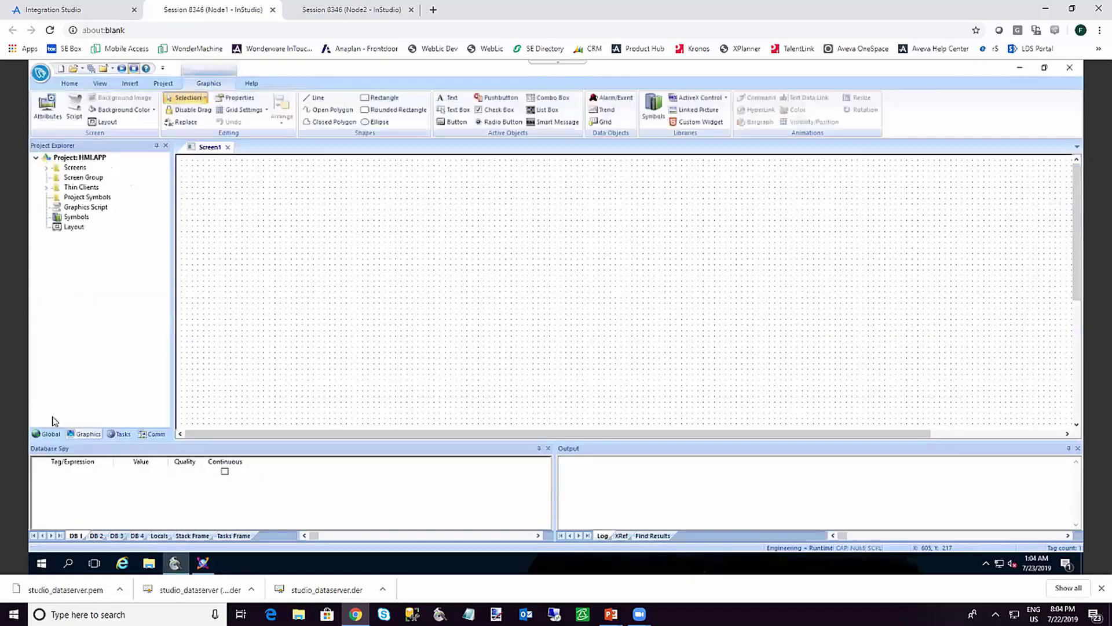
click(46, 435)
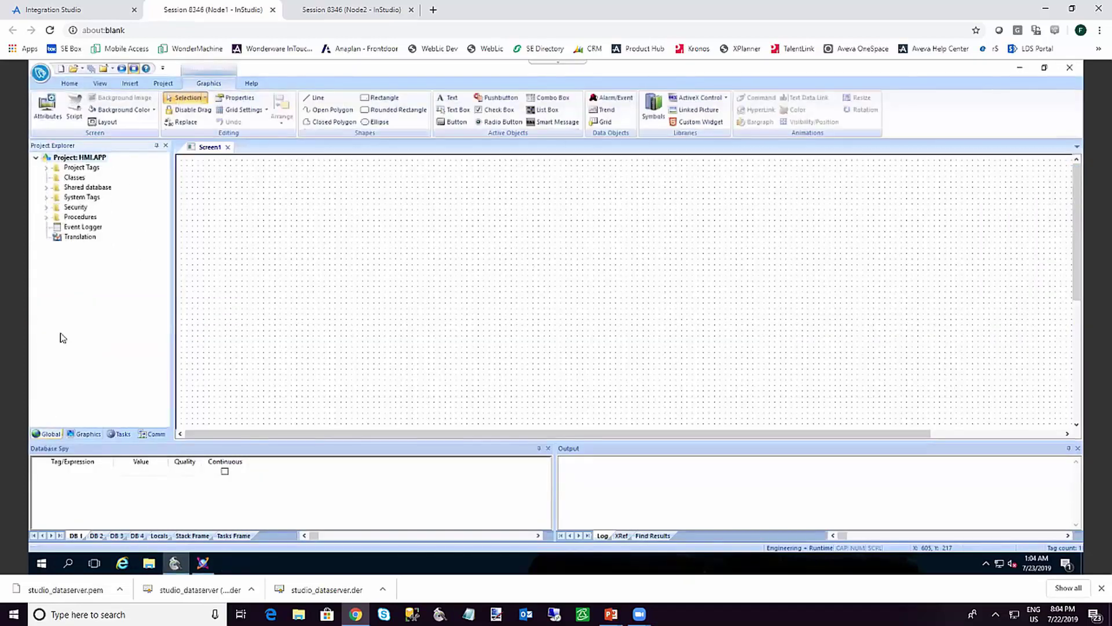
double_click(81, 168)
double_click(82, 178)
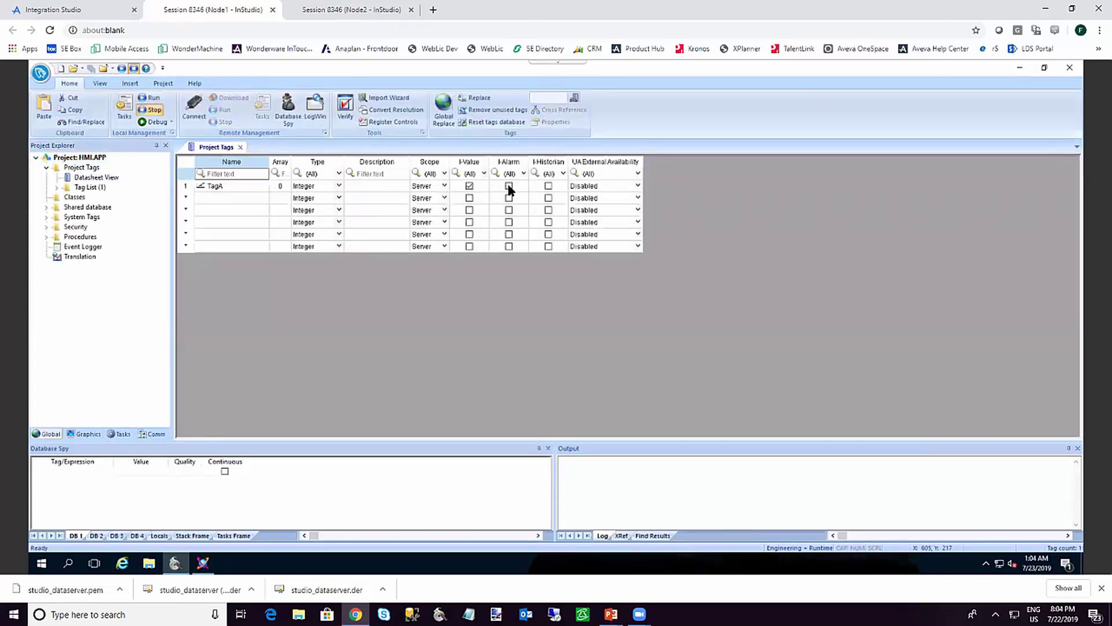
click(510, 189)
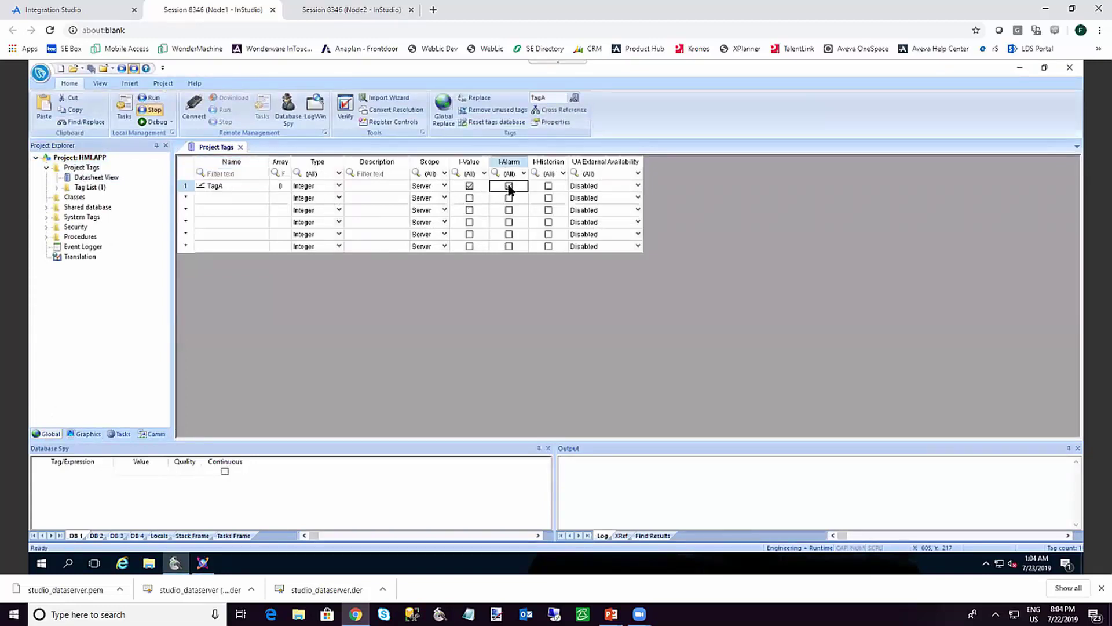
click(241, 147)
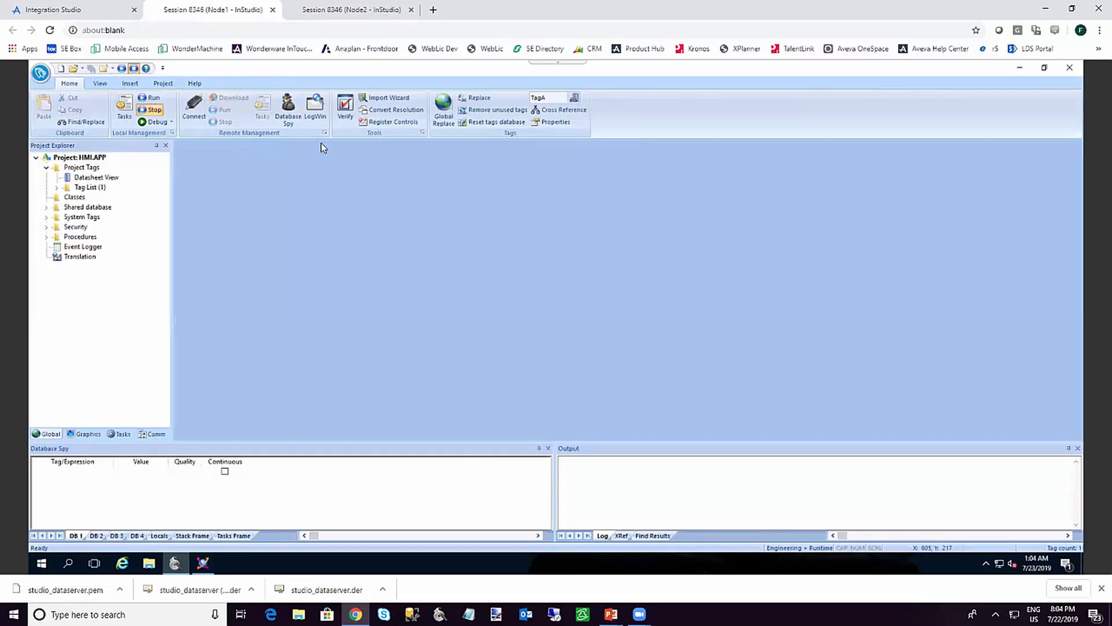
Save and check in the $HMI template, updating derived HMI_001 (1 of 1)
click(1070, 68)
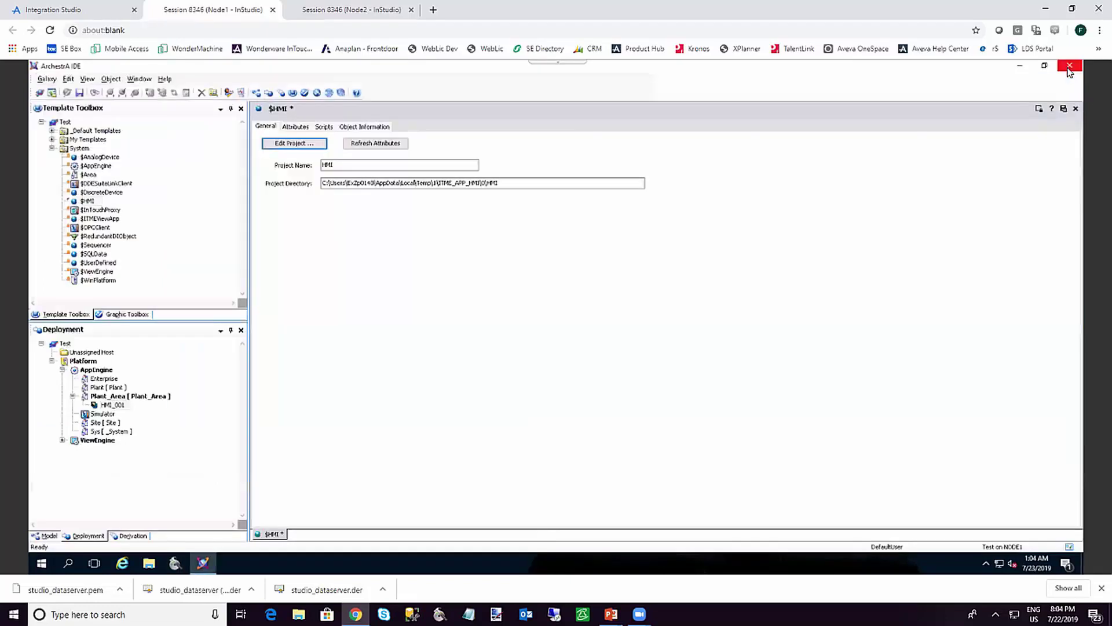
click(1076, 110)
click(524, 354)
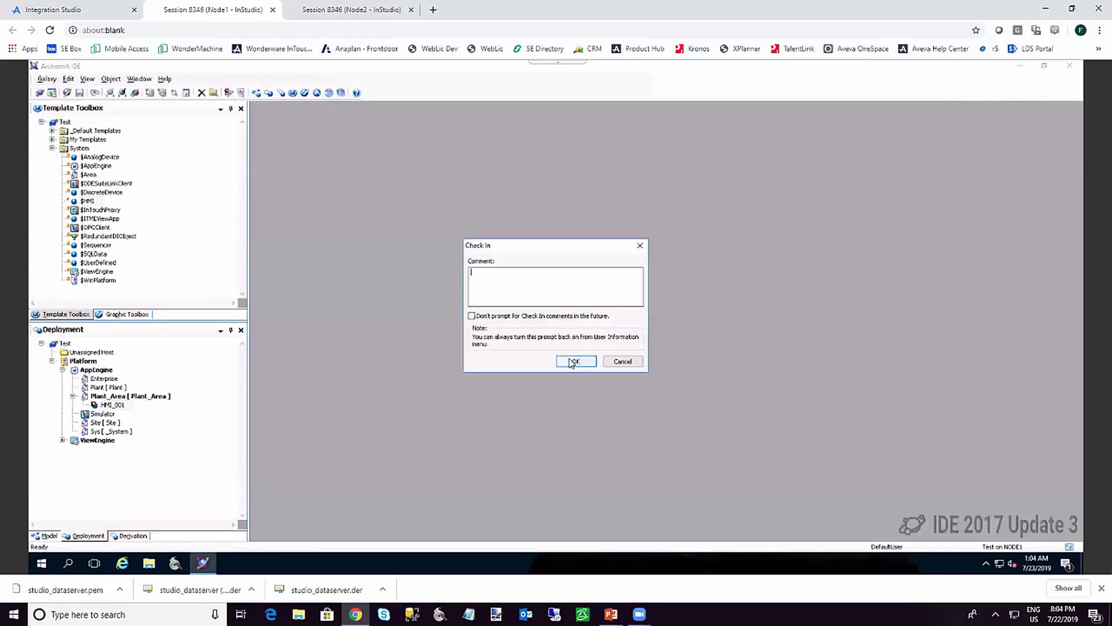
click(572, 363)
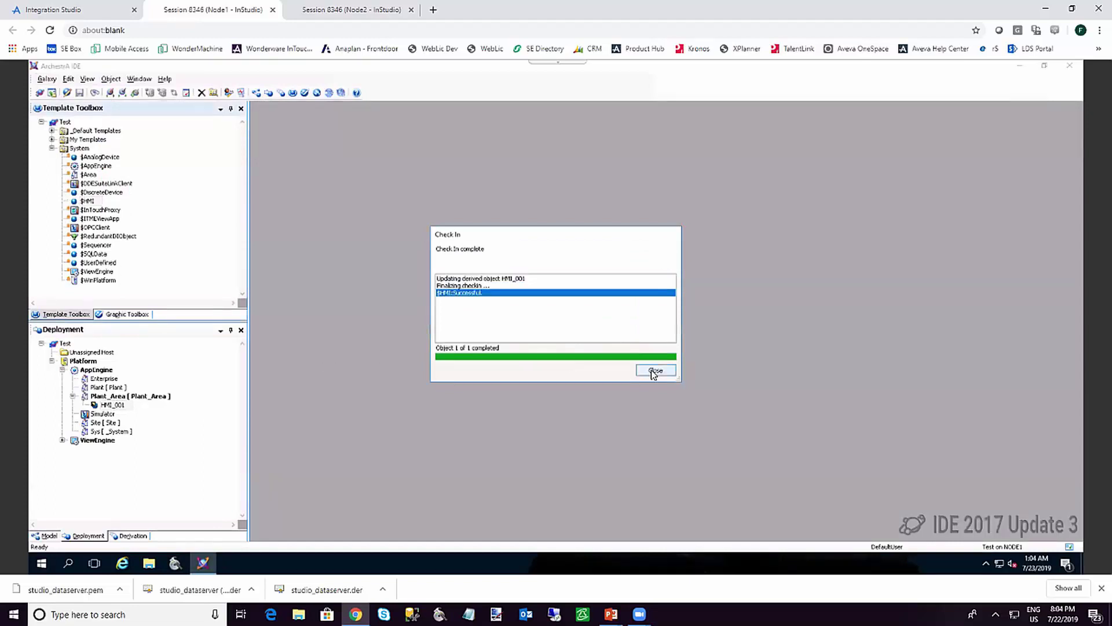
click(652, 371)
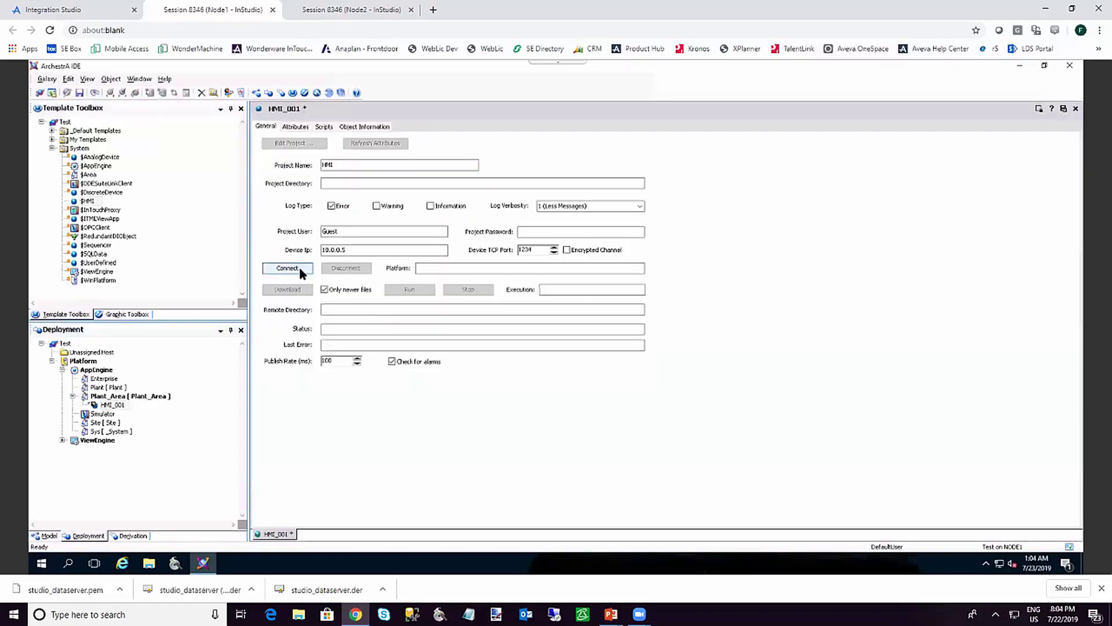
Reconnect HMI_001 to Node2, stop it, download the updated project and run it again
click(298, 267)
click(468, 290)
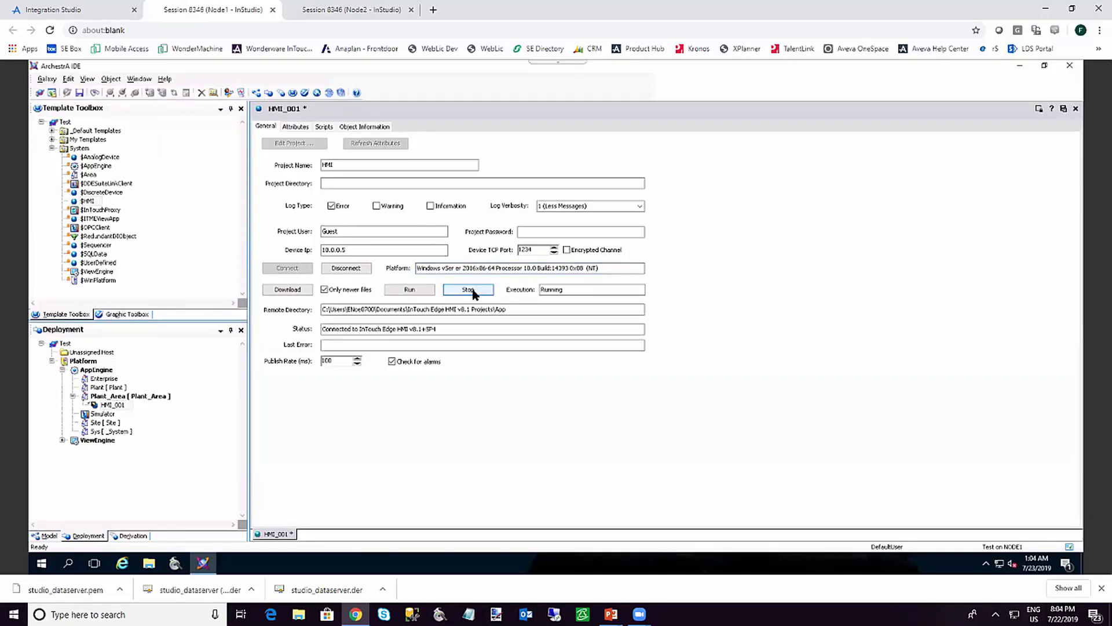
click(474, 293)
click(307, 290)
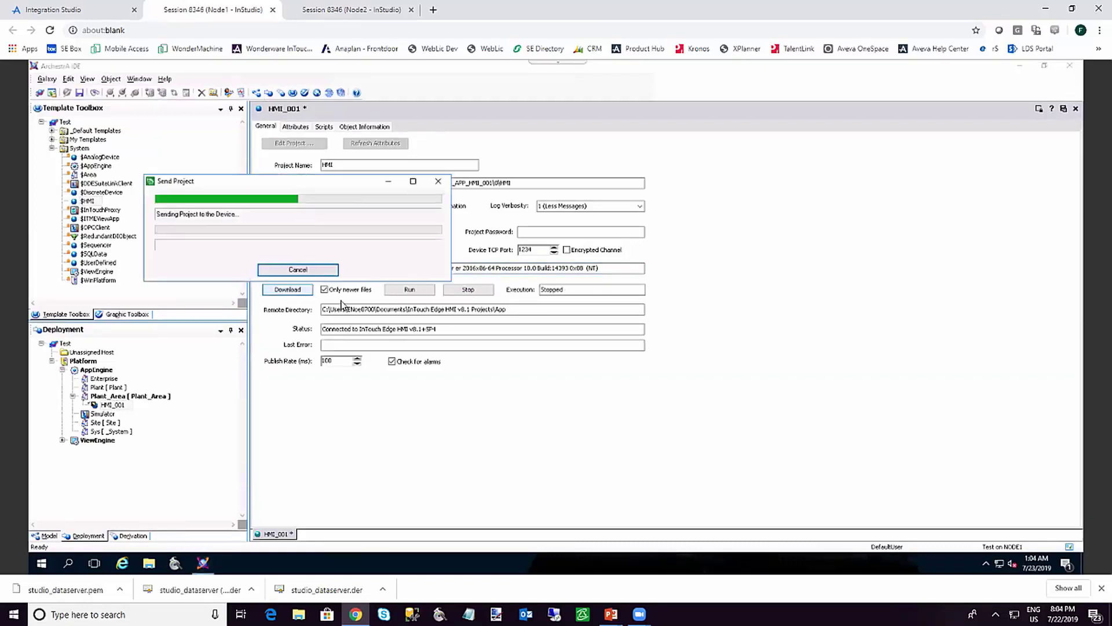
click(404, 291)
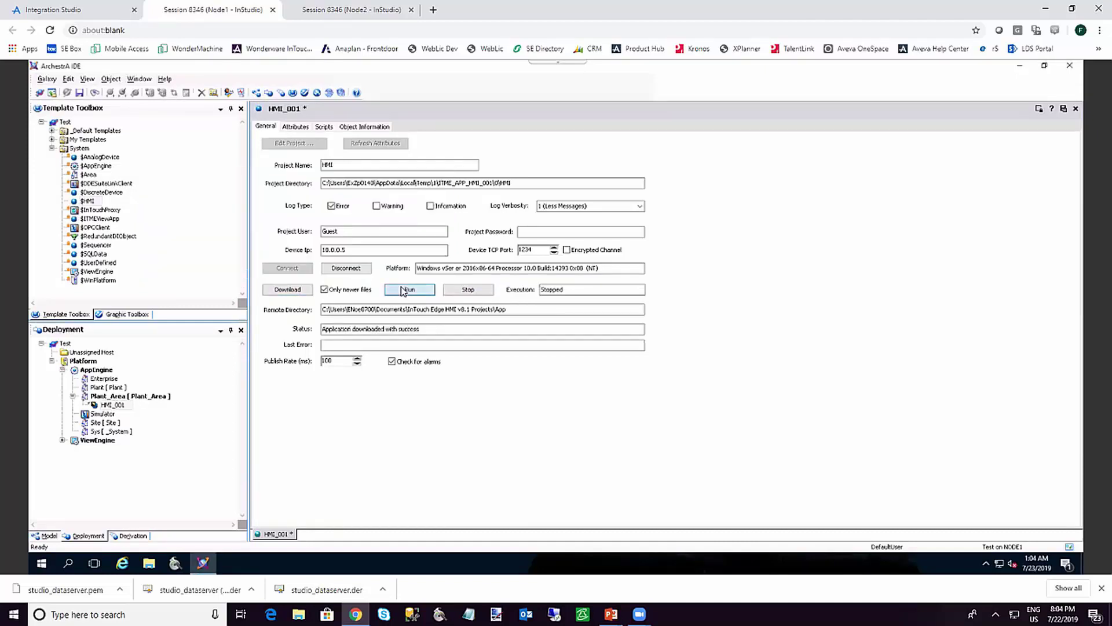
Close HMI_001, saving and checking in its changes
click(1074, 110)
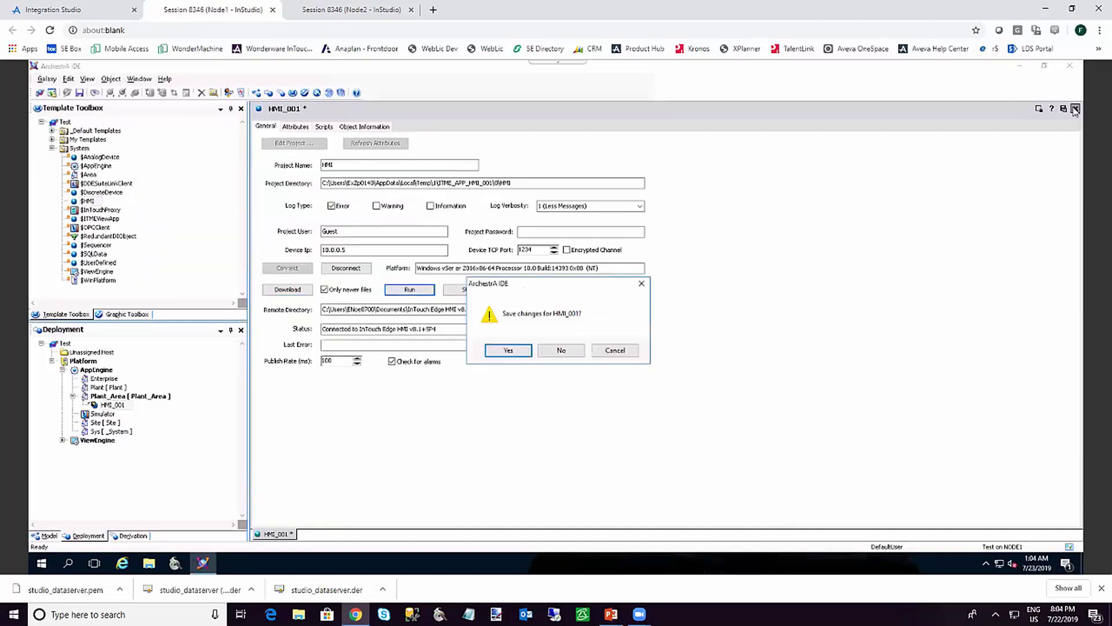
click(505, 351)
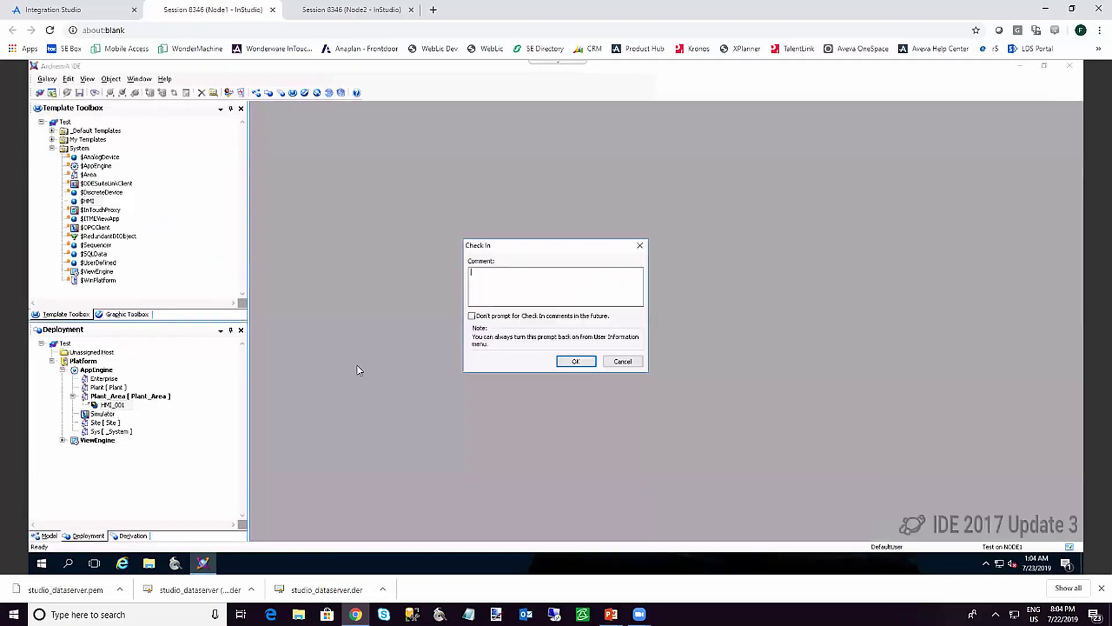
click(576, 360)
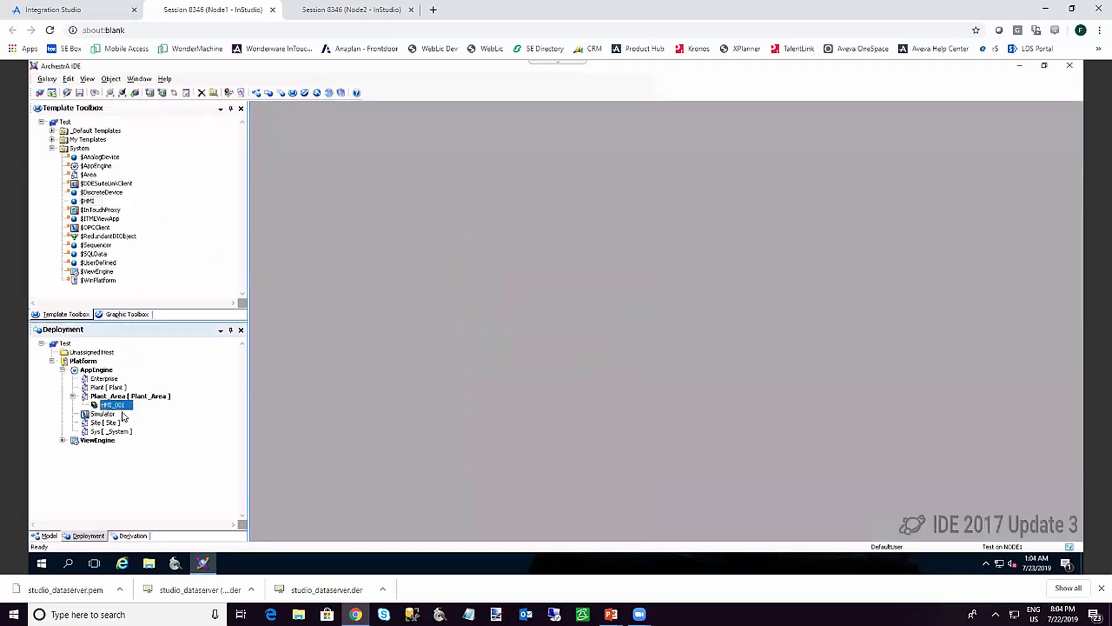
Deploy HMI_001 from the Deployment tree, completing 1 of 1 objects
right_click(117, 410)
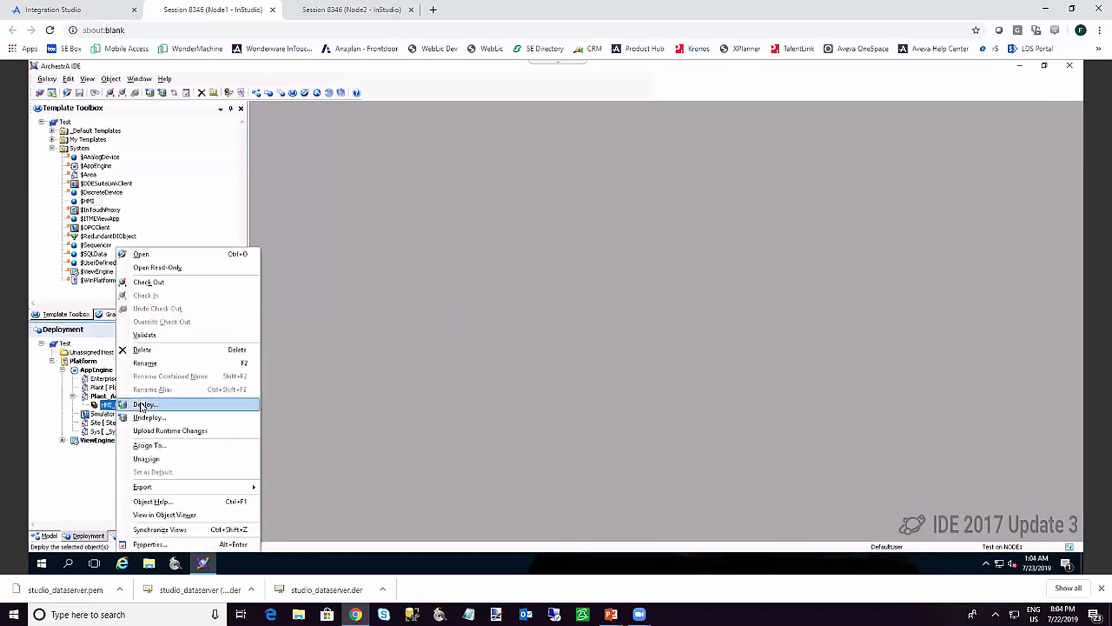
click(142, 405)
click(618, 387)
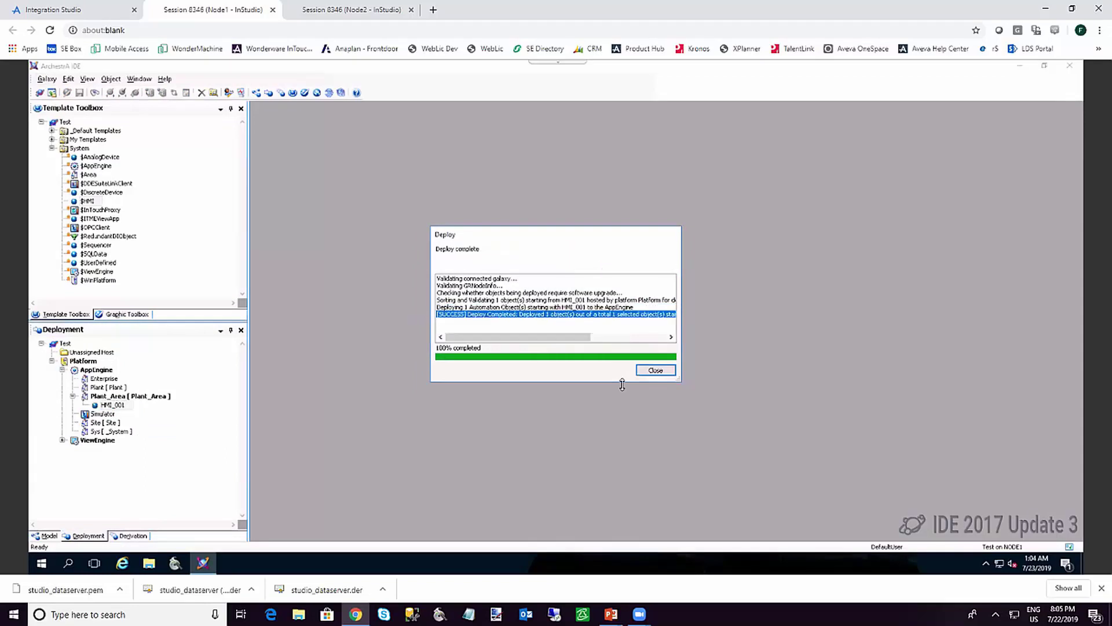
click(656, 370)
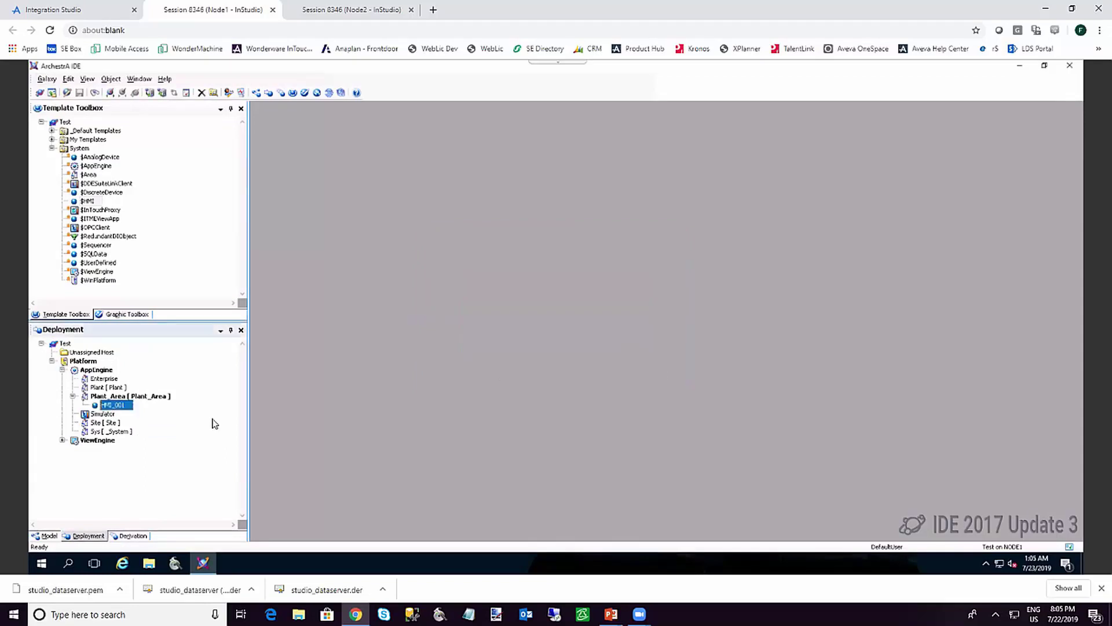
right_click(113, 405)
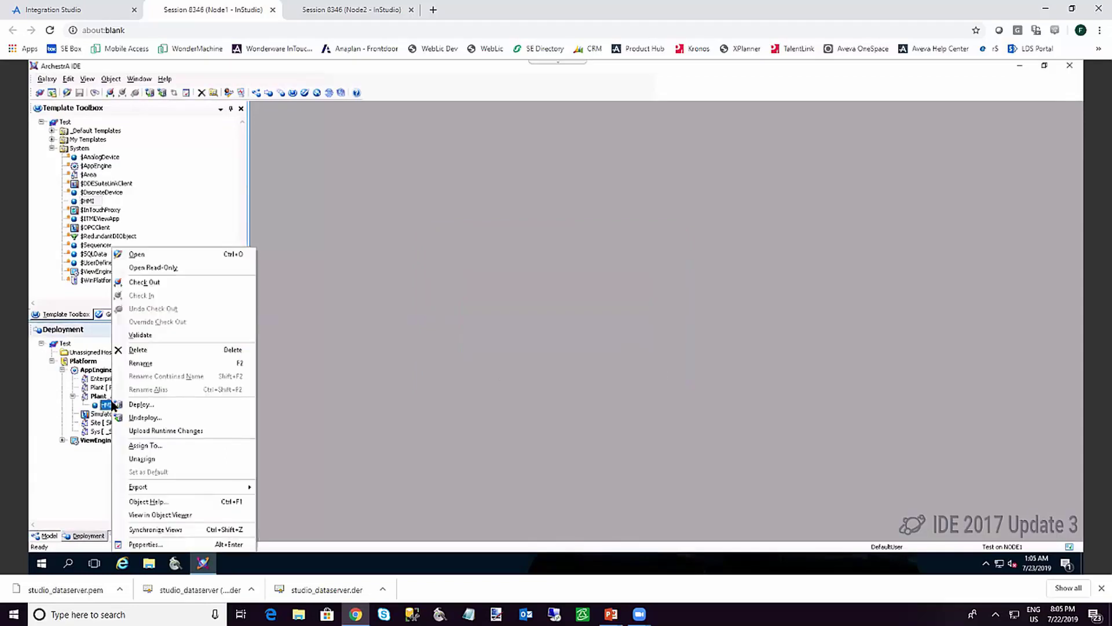
click(167, 515)
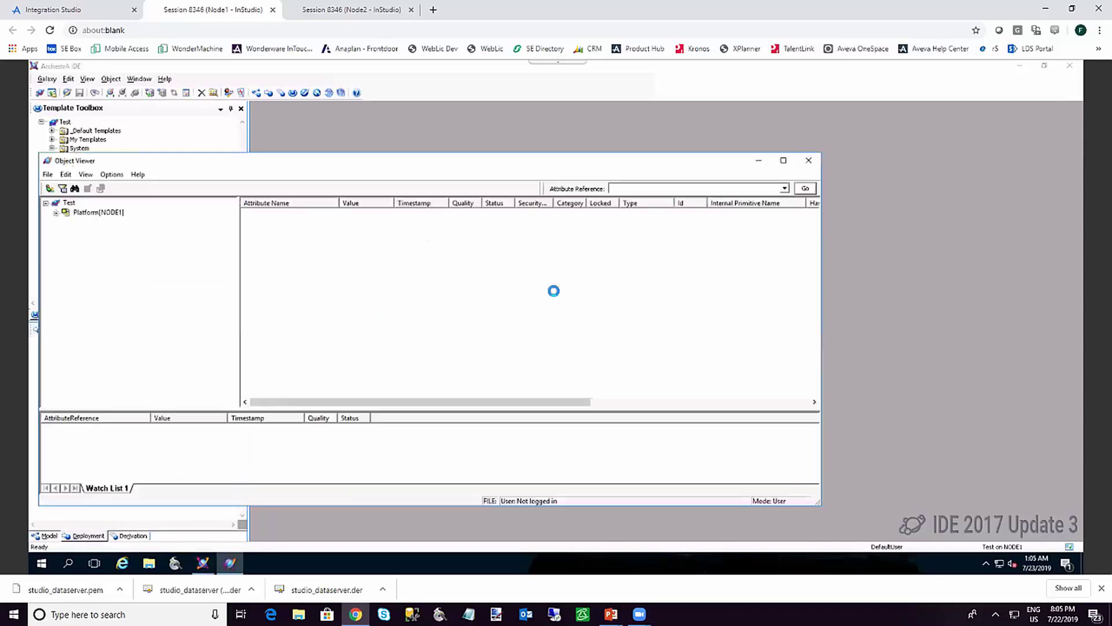
drag(819, 246, 821, 342)
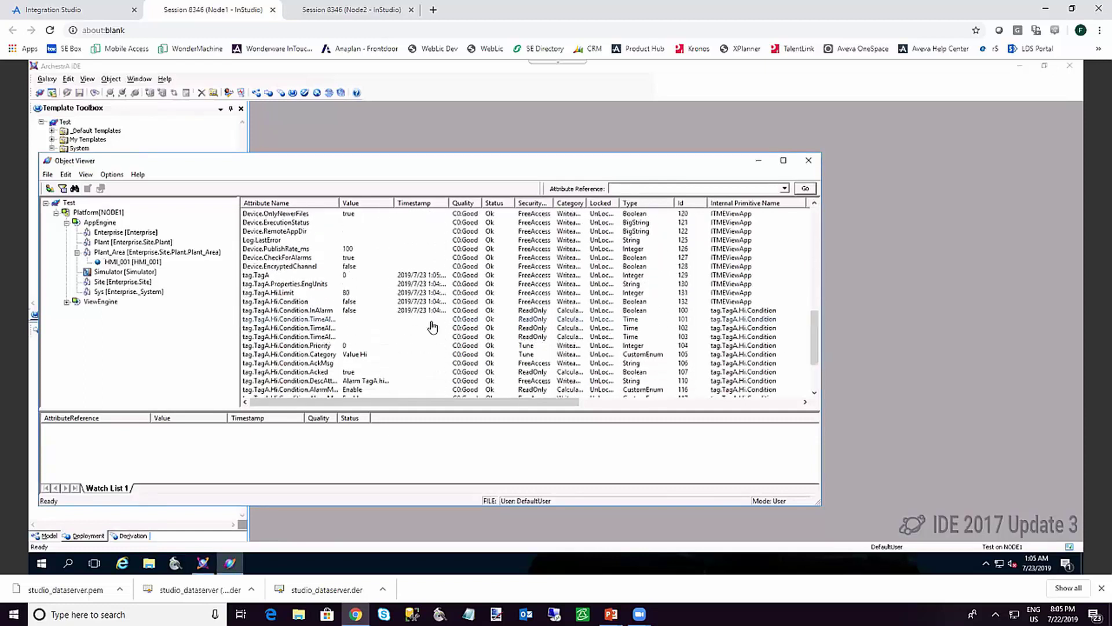
drag(256, 274, 123, 455)
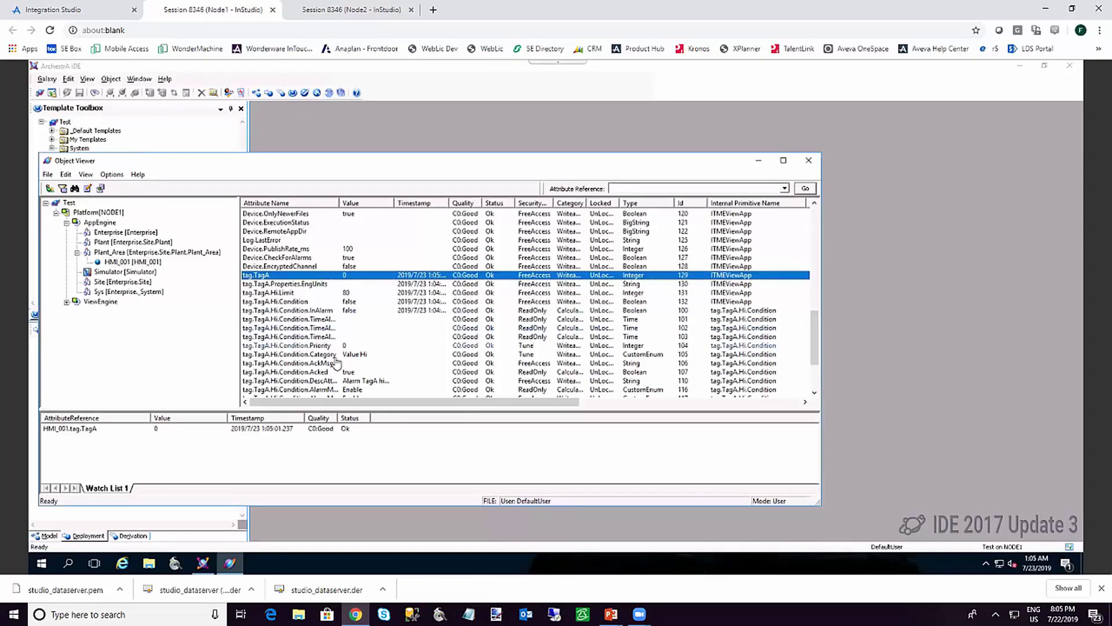
click(311, 363)
shift+click(311, 375)
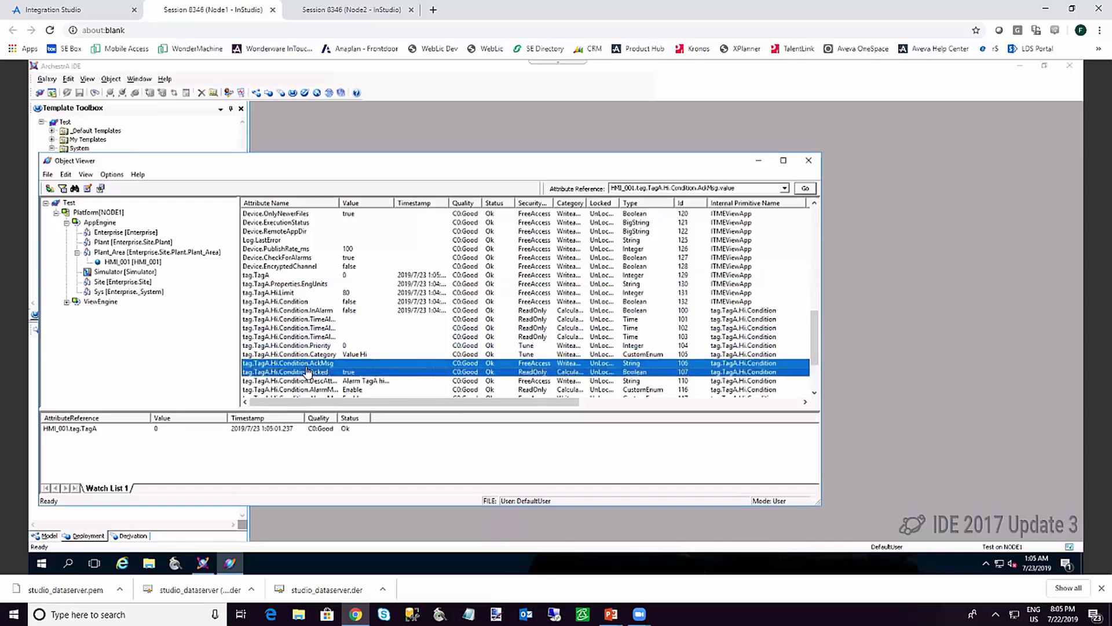
drag(307, 372, 165, 467)
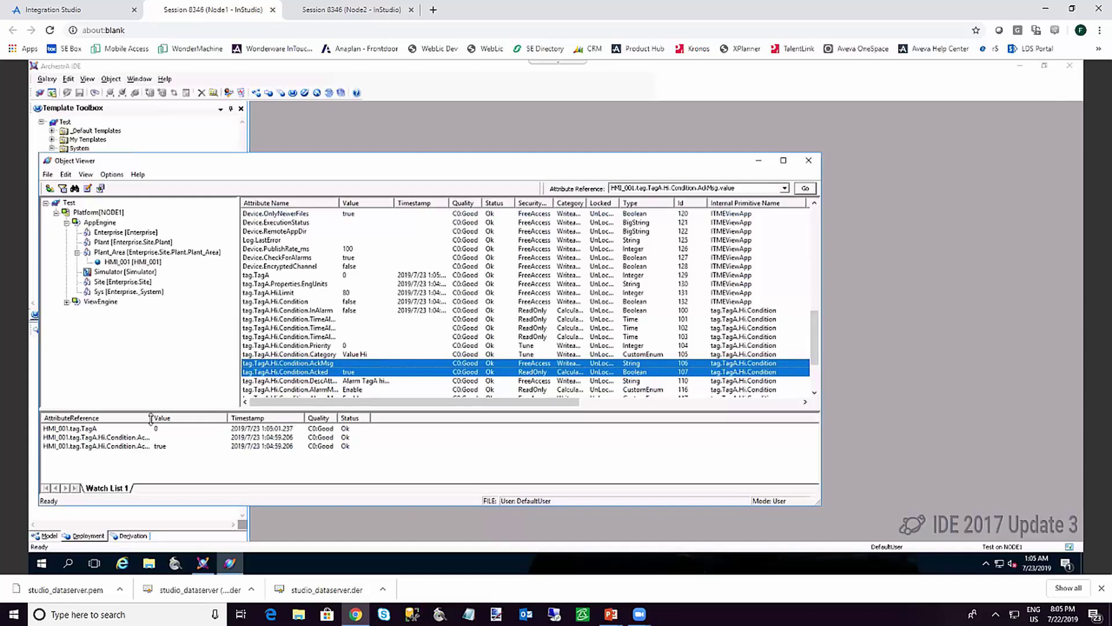
drag(150, 418, 164, 419)
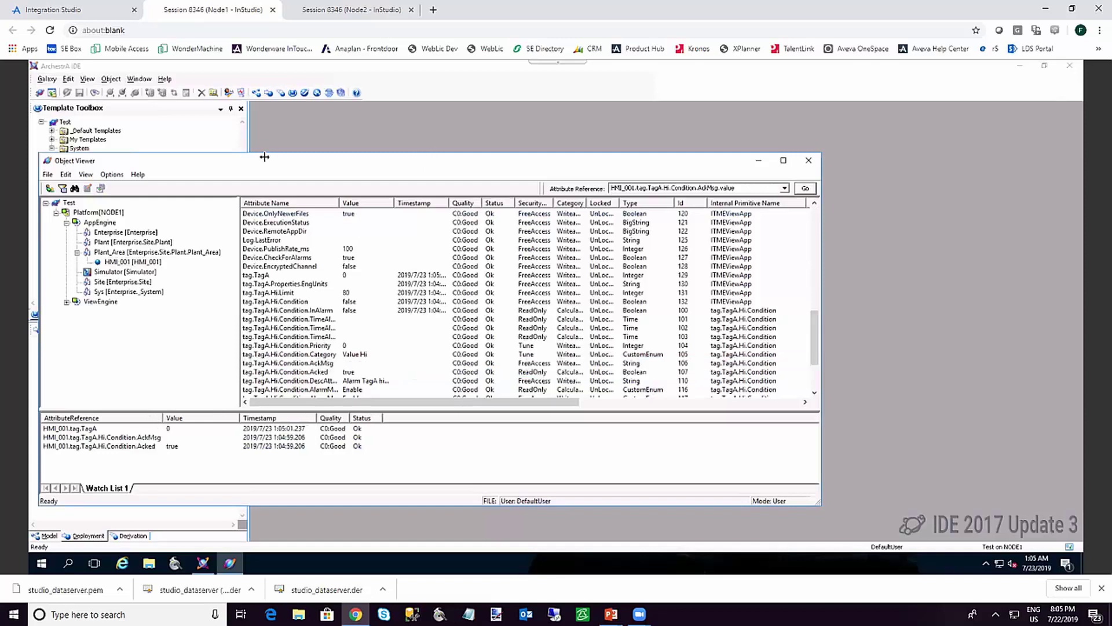
click(335, 10)
click(63, 140)
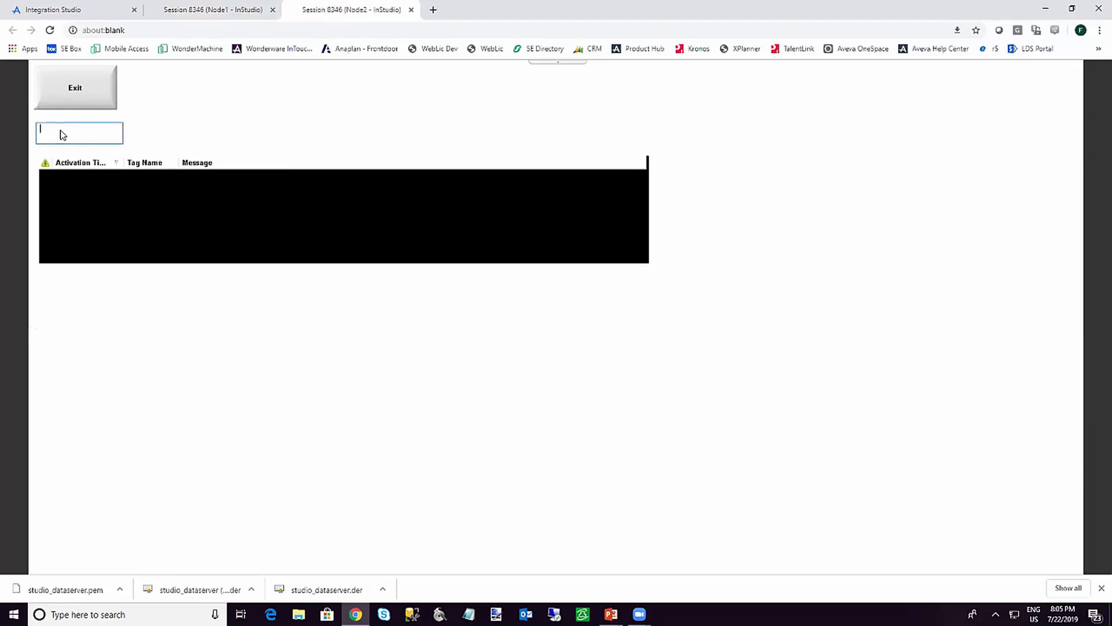
Set TagA to 100 on Node2's runtime, raising its high alarm with Acked false
text(50)
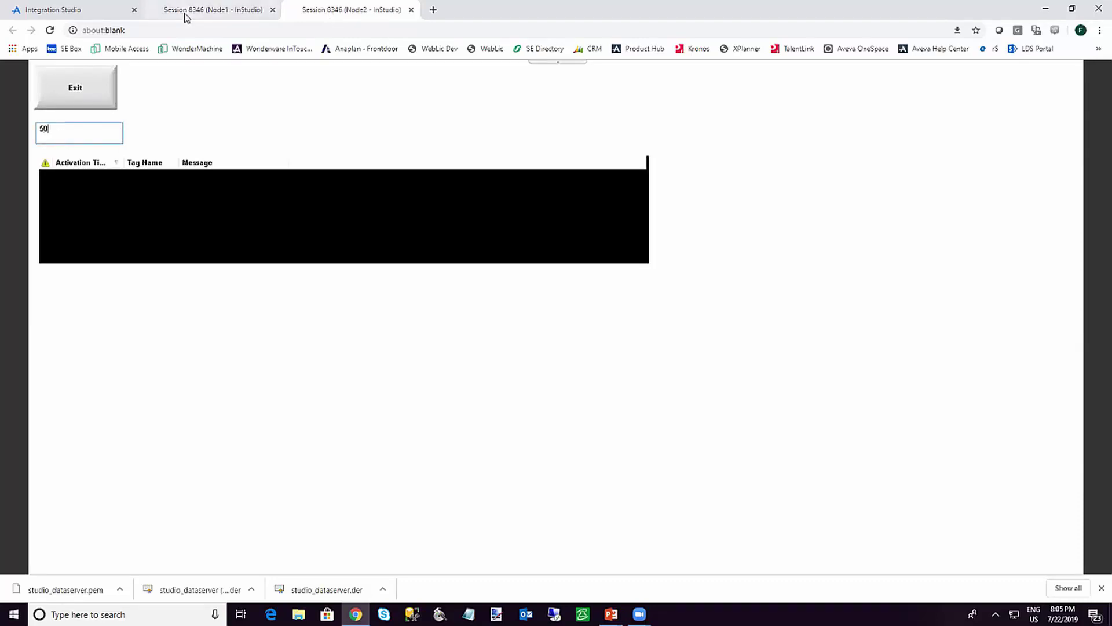
click(200, 11)
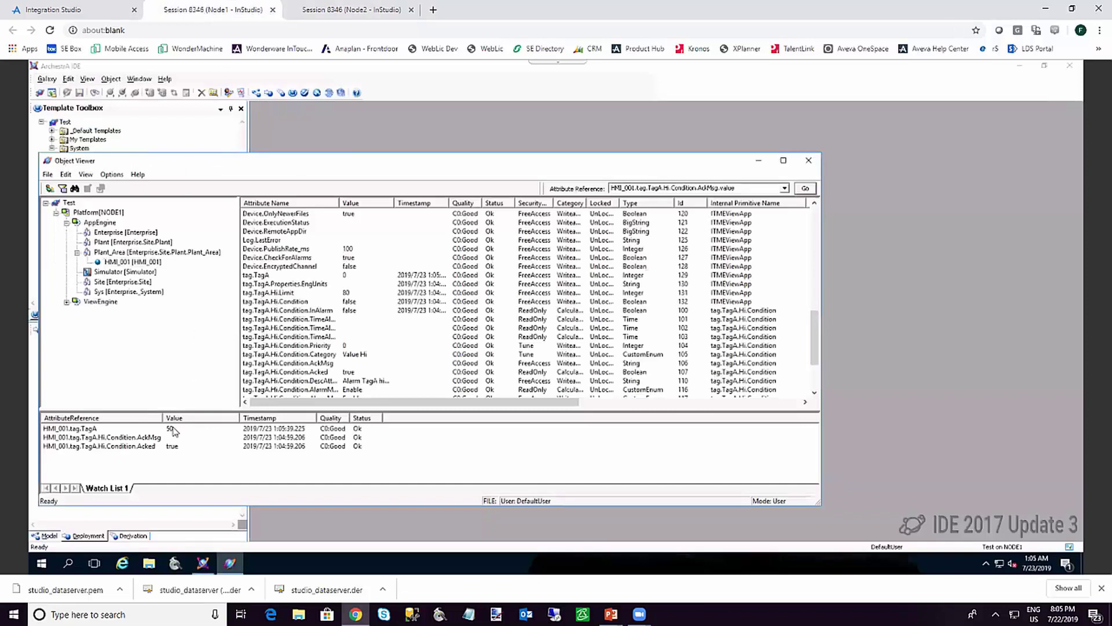
click(330, 10)
drag(62, 133, 6, 137)
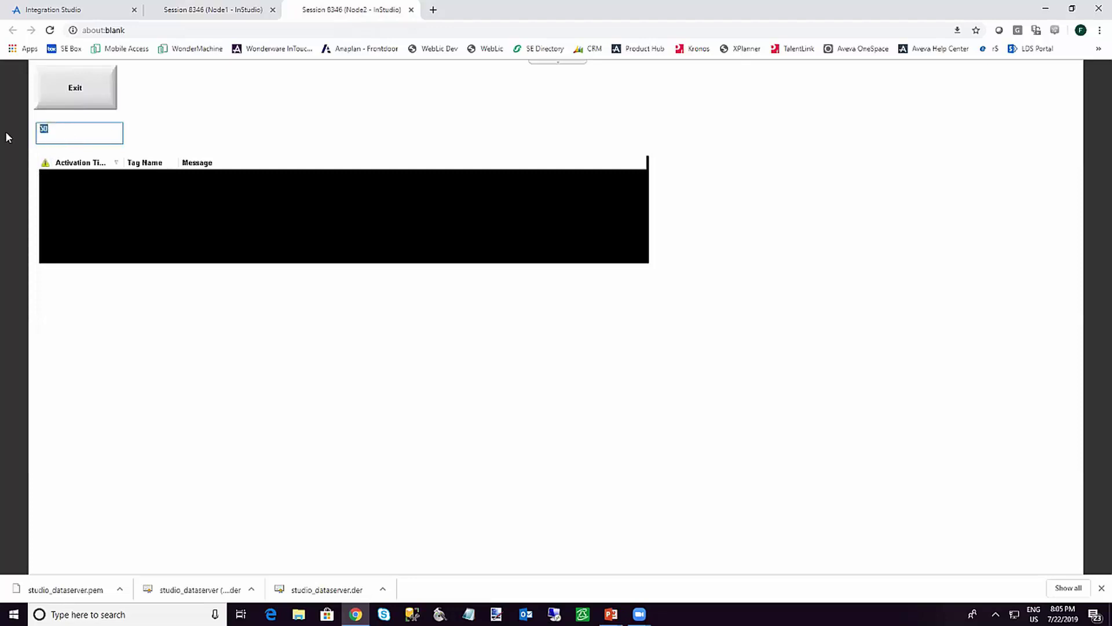
double_click(43, 134)
key(Return)
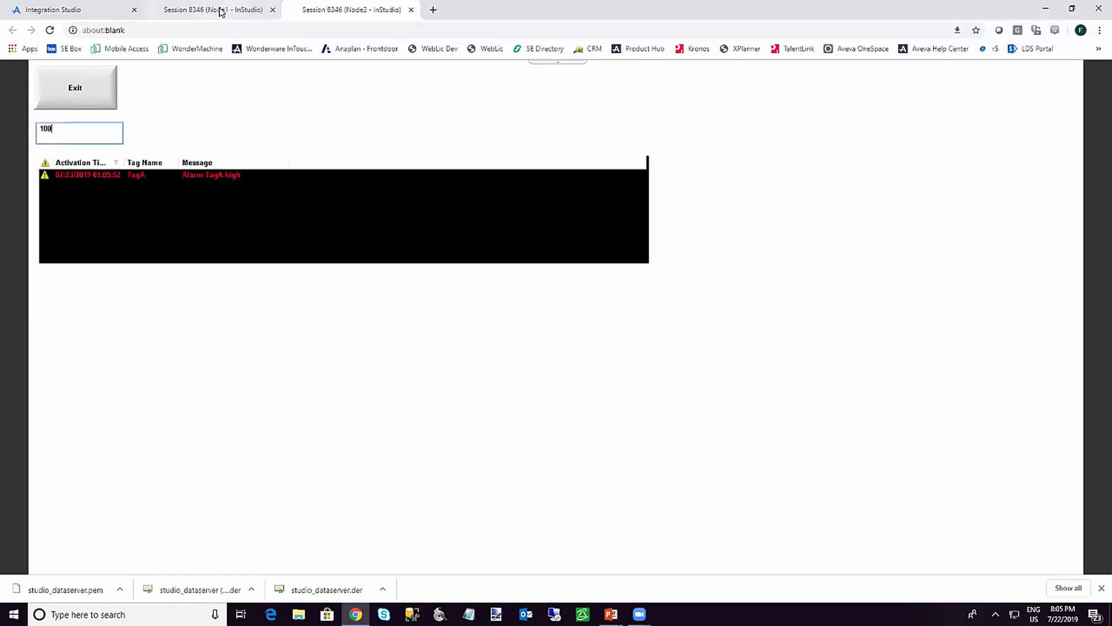
click(220, 10)
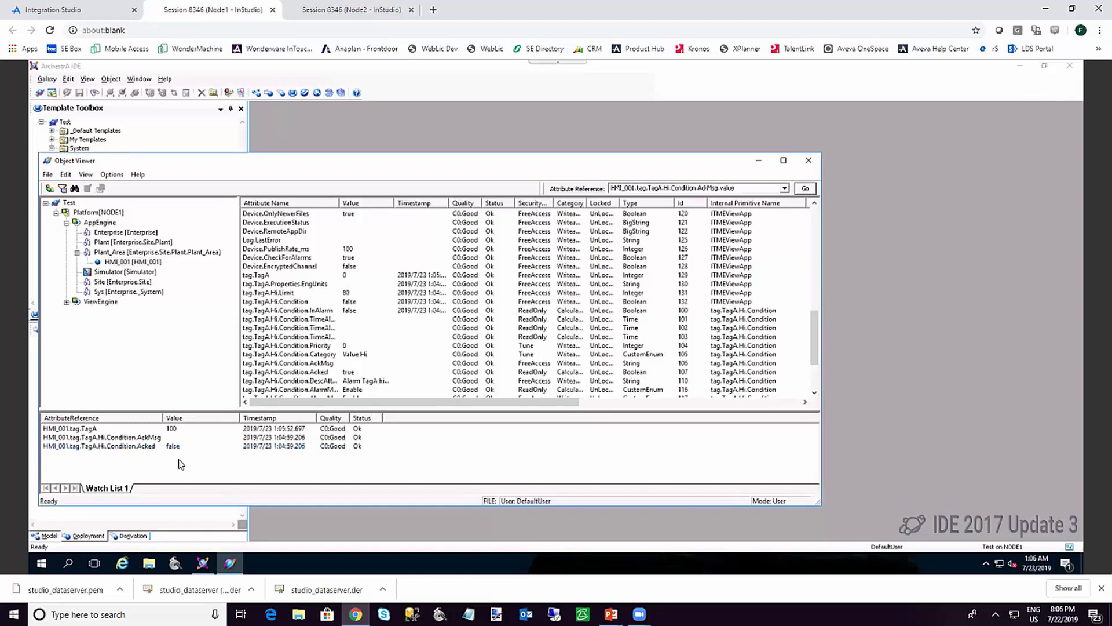
click(336, 8)
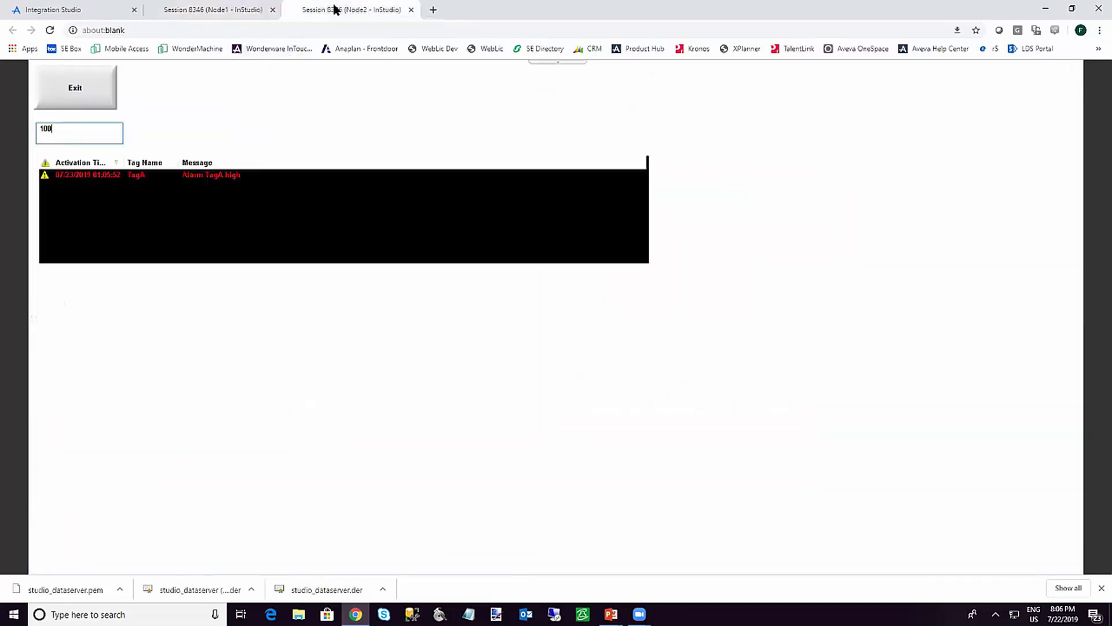
click(219, 10)
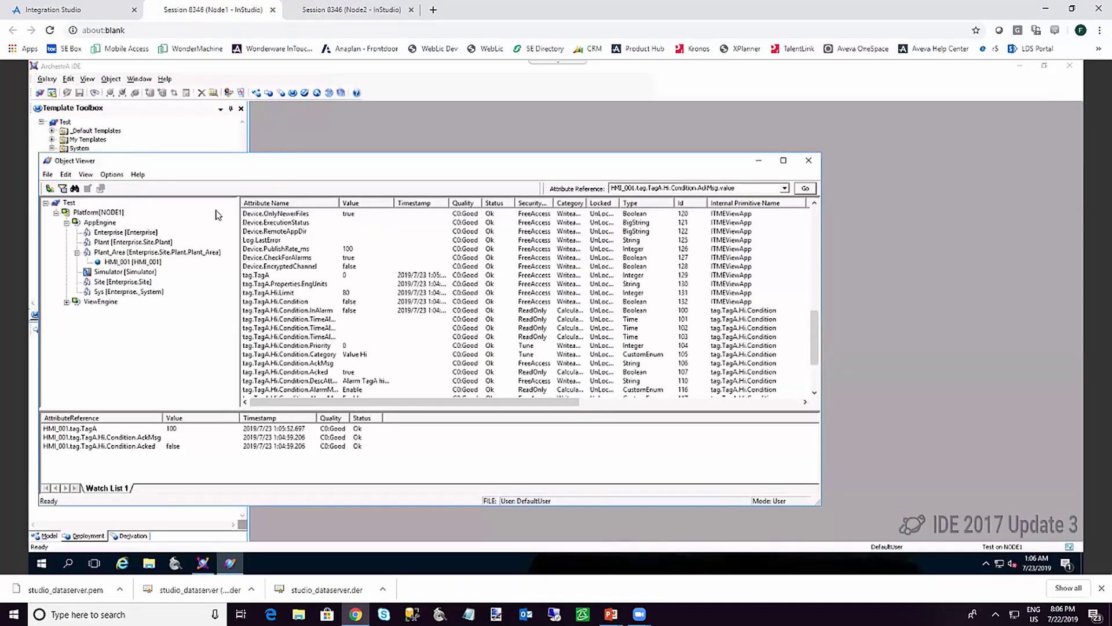
Acknowledge the TagA high alarm with AckMsg 'Test' and view it on Node2
double_click(183, 438)
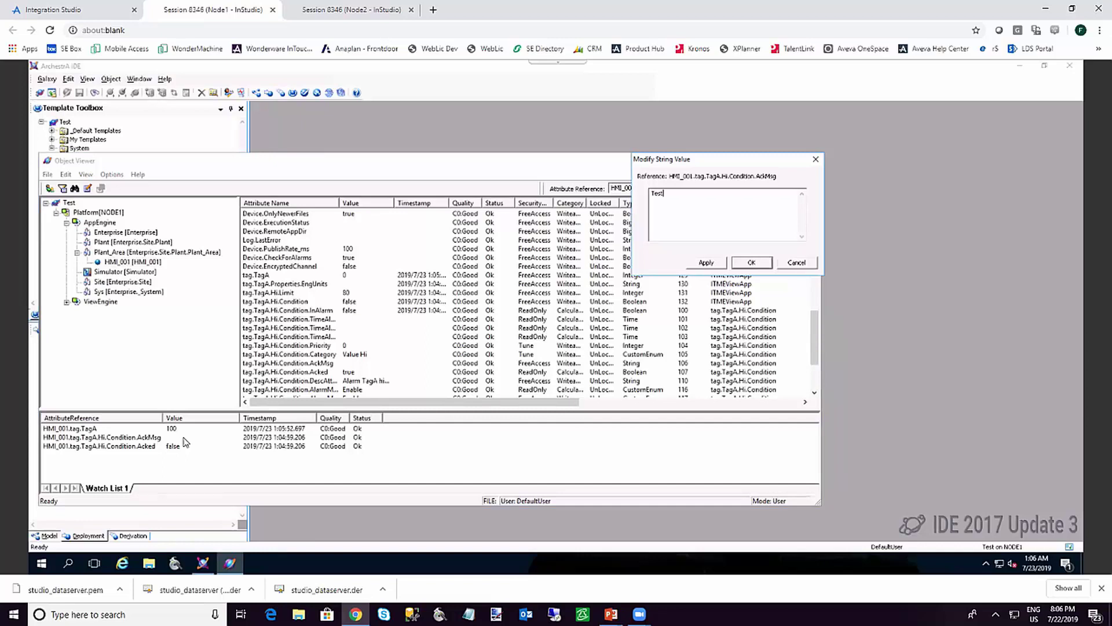
click(753, 262)
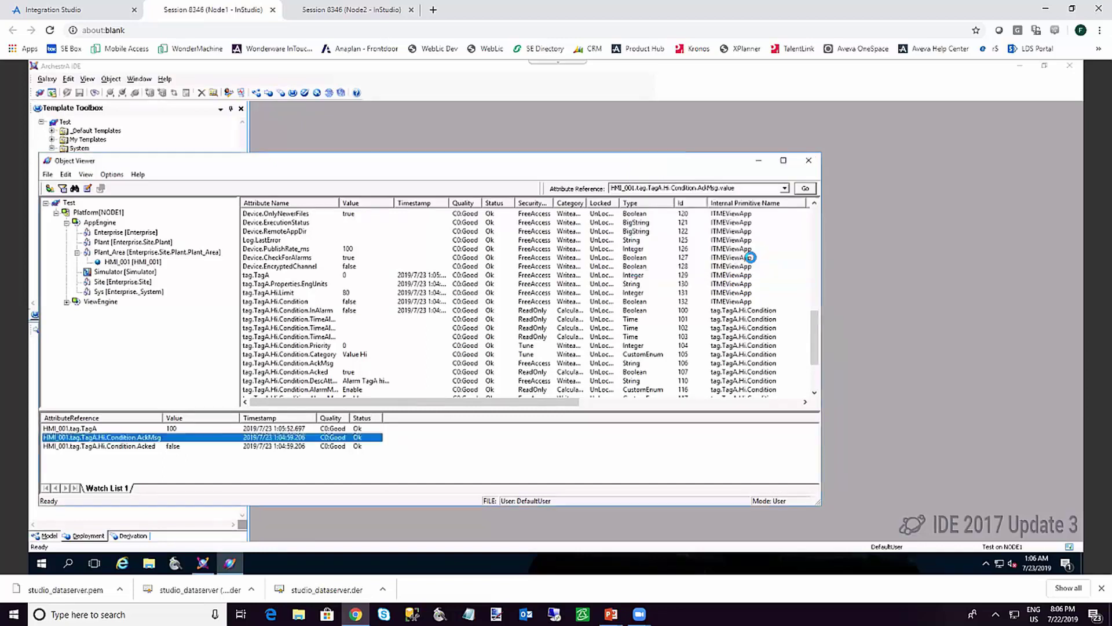
click(323, 8)
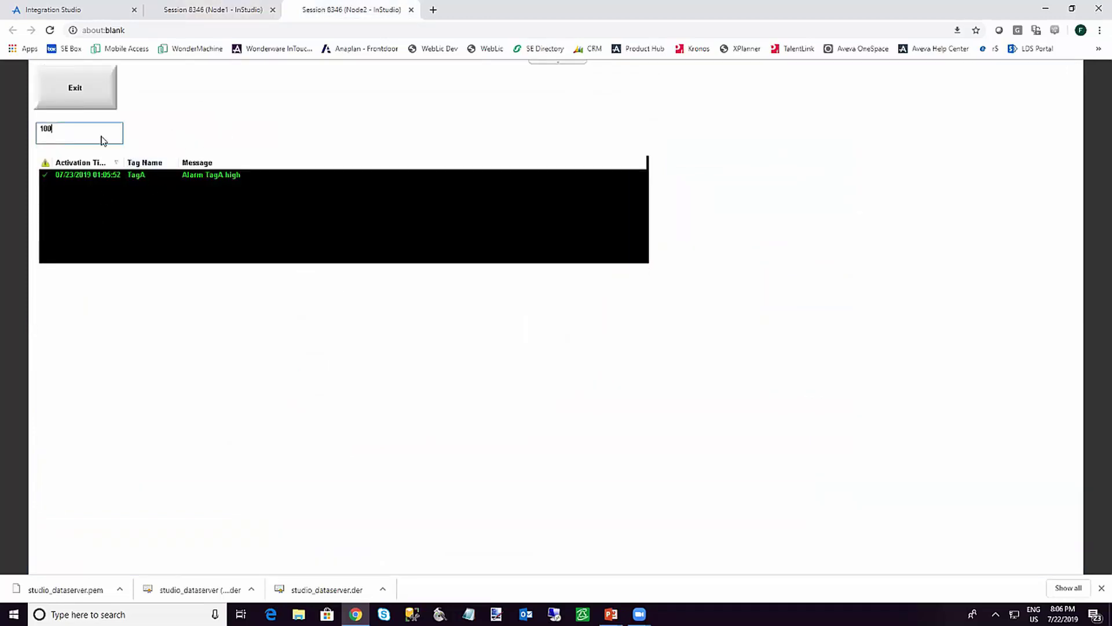
Set TagA back to 0 to clear the alarm, exit the runtime, and close Object Viewer
key(ctrl+a)
text(0)
key(Return)
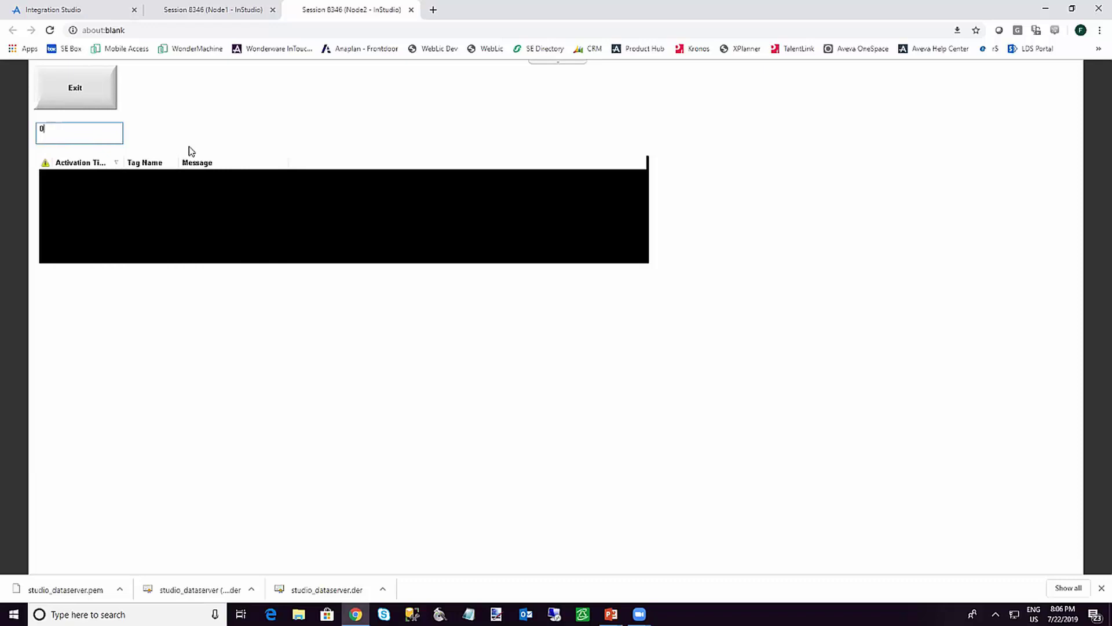
click(91, 96)
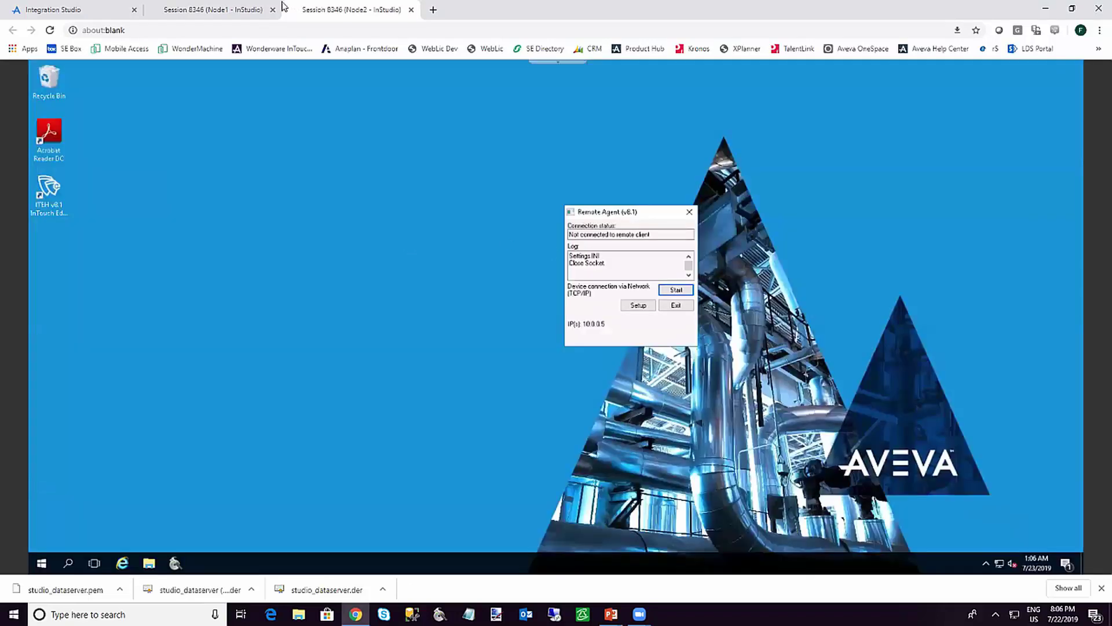
click(223, 9)
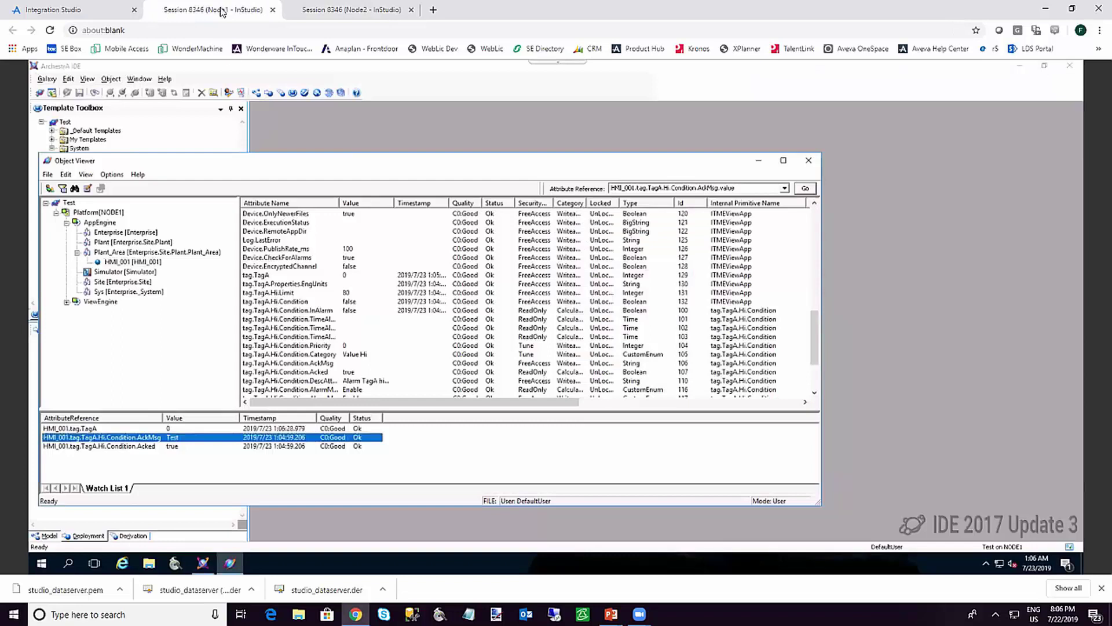
click(809, 160)
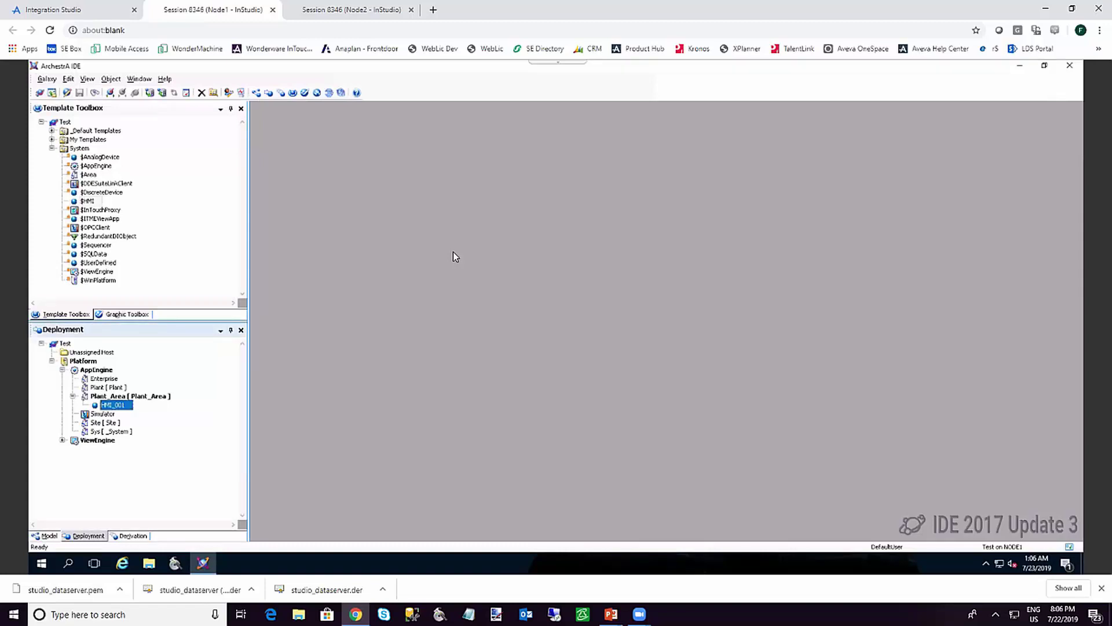
Open the $HMI template's HMI.APP project in InTouch Edge studio for editing
click(88, 200)
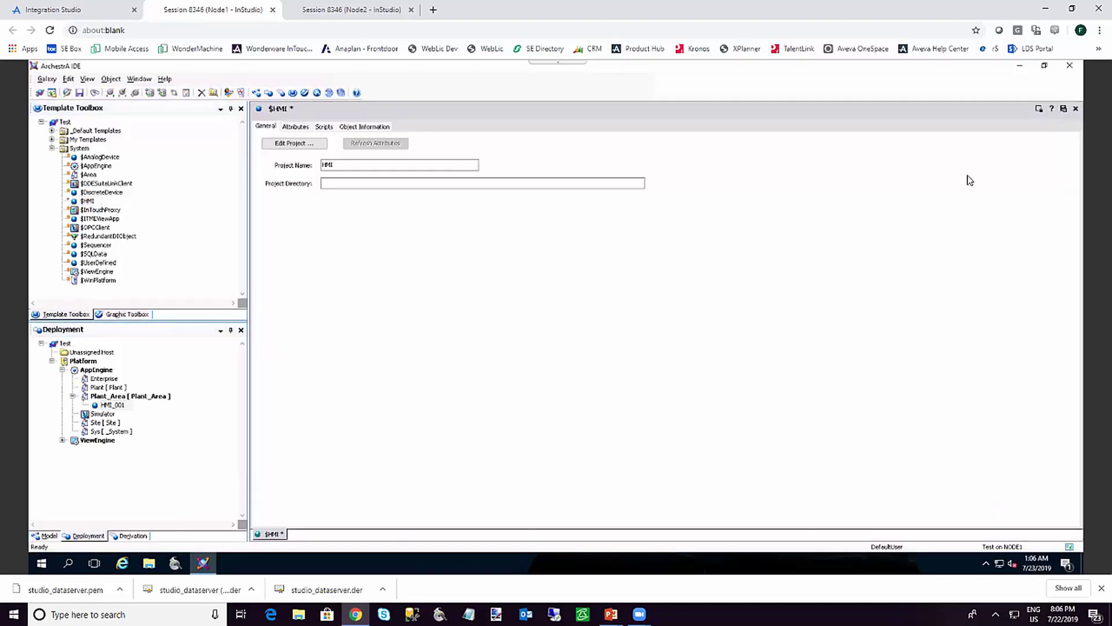
click(279, 146)
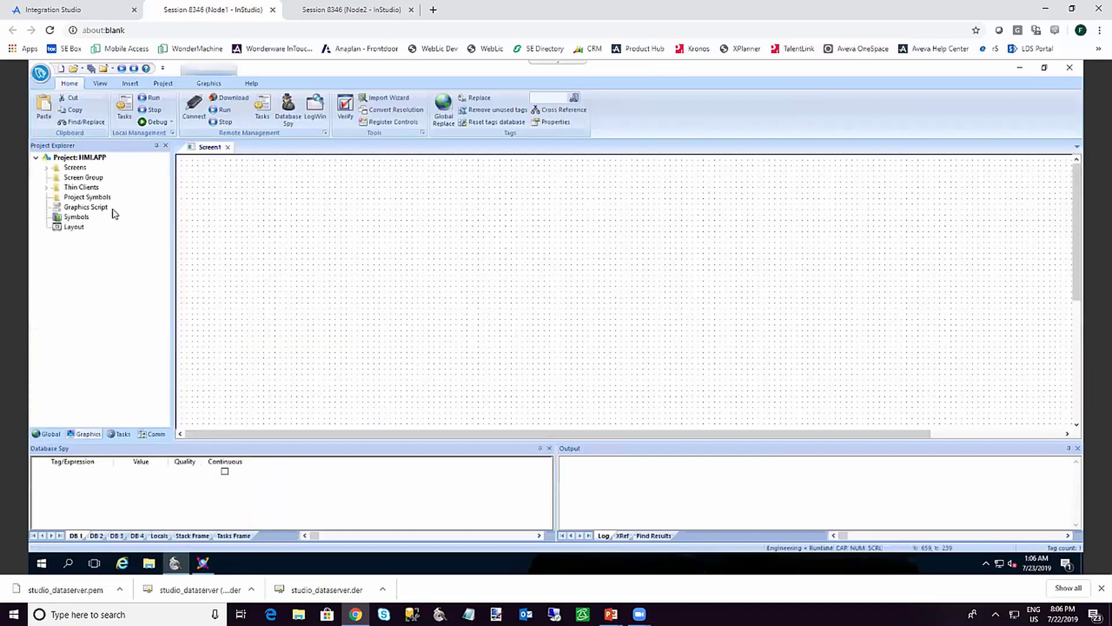
Turn on the project's Security System in the Global security settings
click(46, 436)
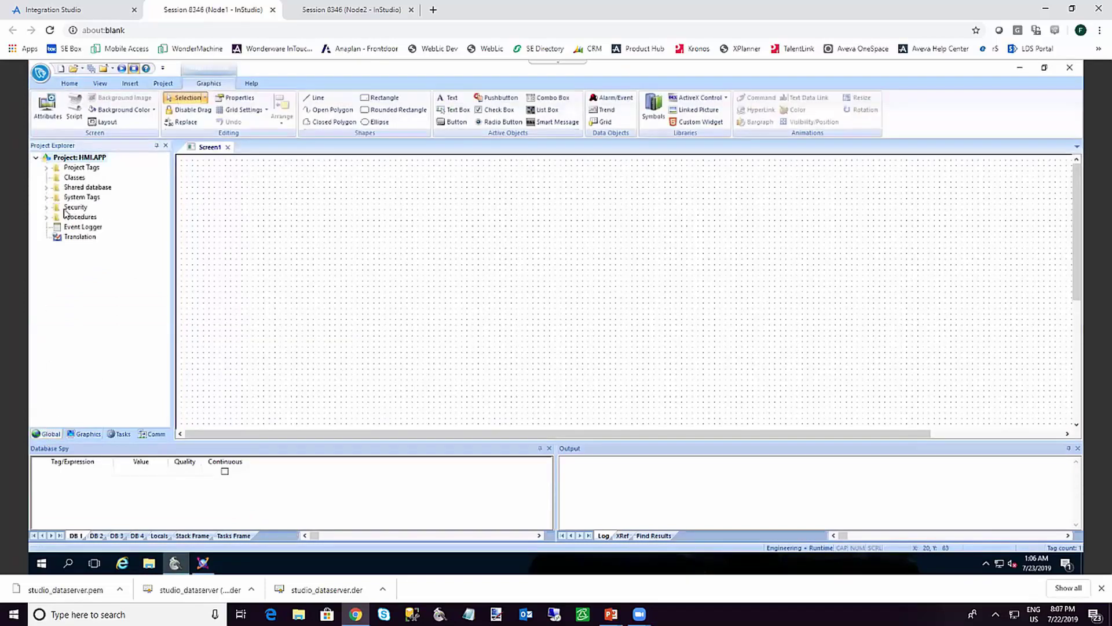
double_click(74, 208)
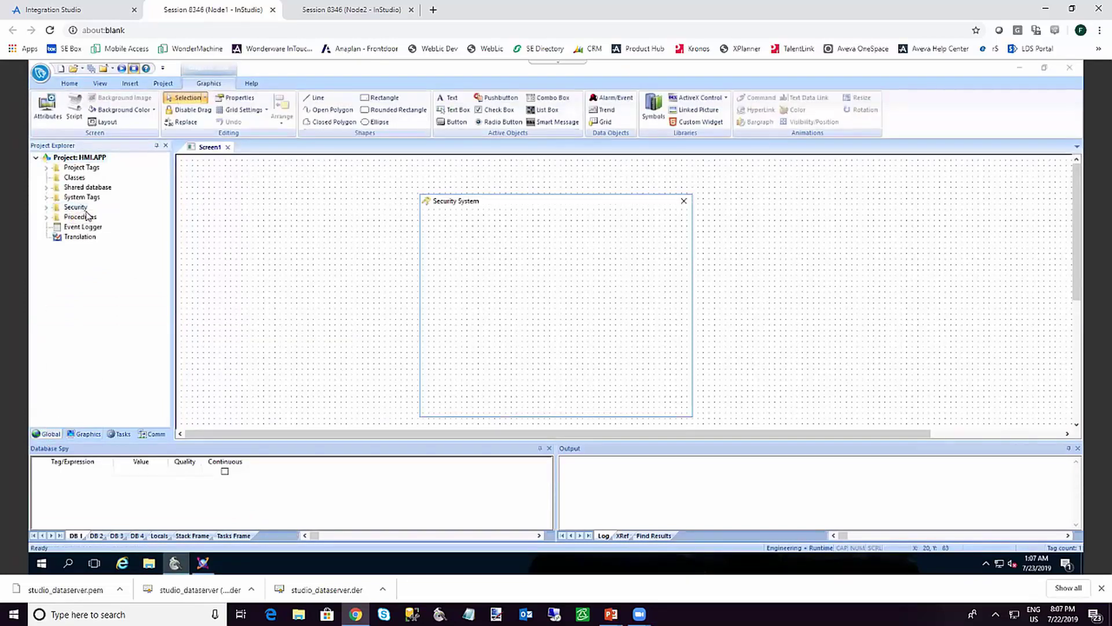
click(446, 223)
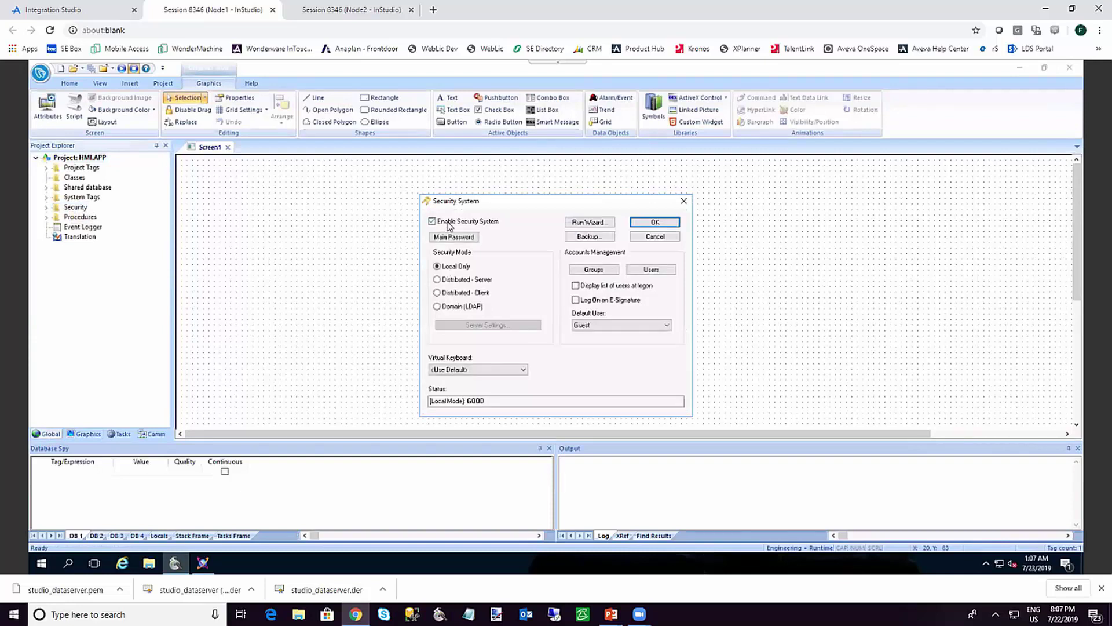
Create group WSPGroup with Enable Remote Security System checked and save it
click(593, 270)
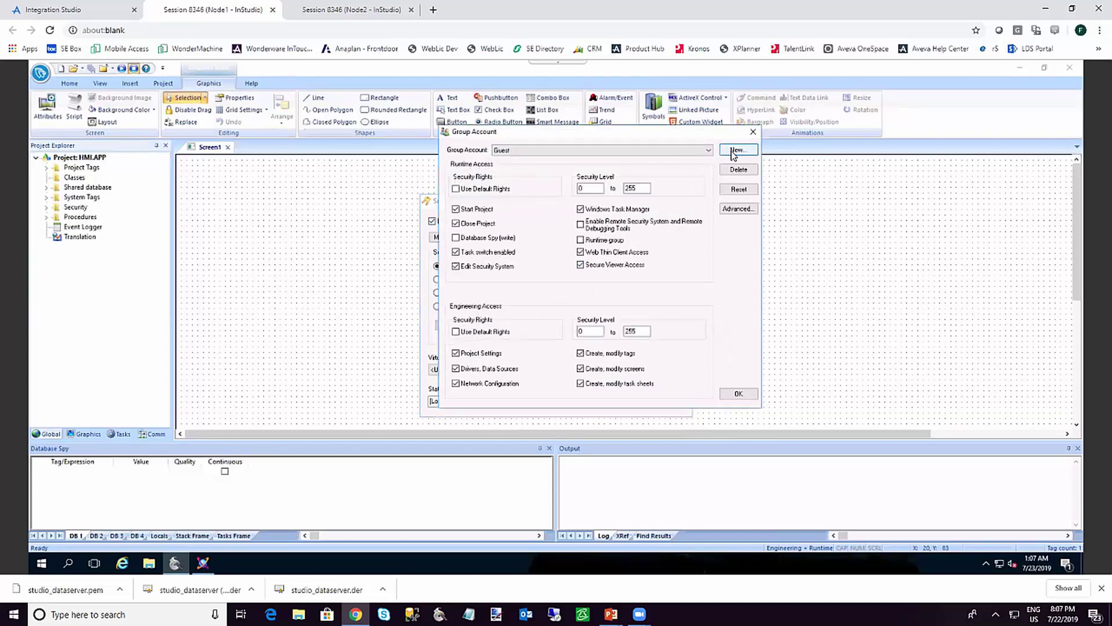
click(734, 153)
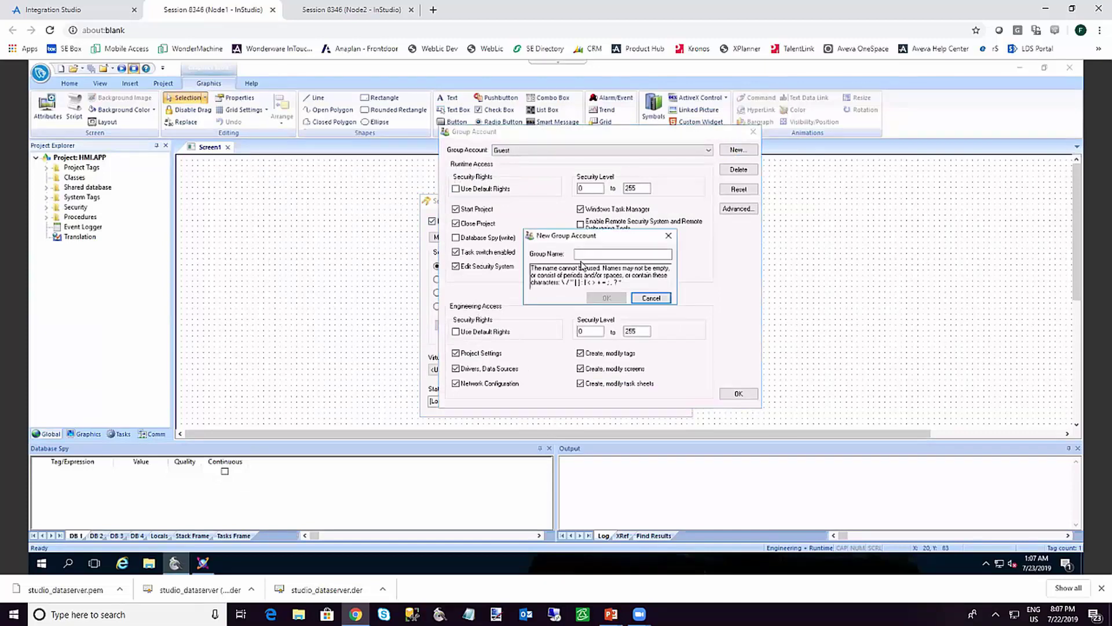
click(661, 256)
text(WSPGroup)
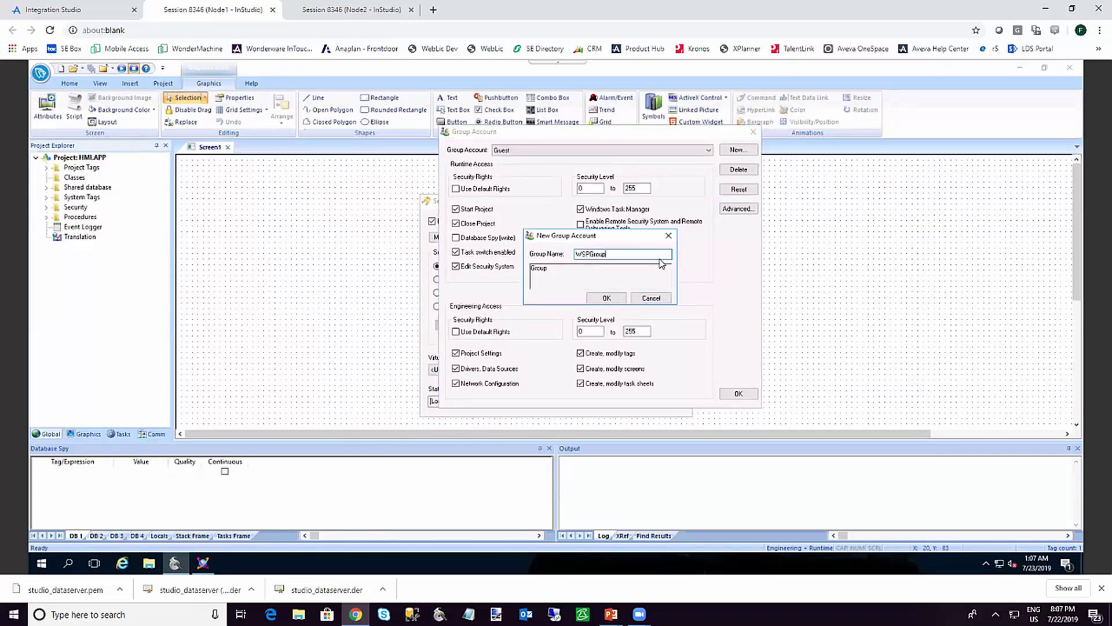
click(607, 298)
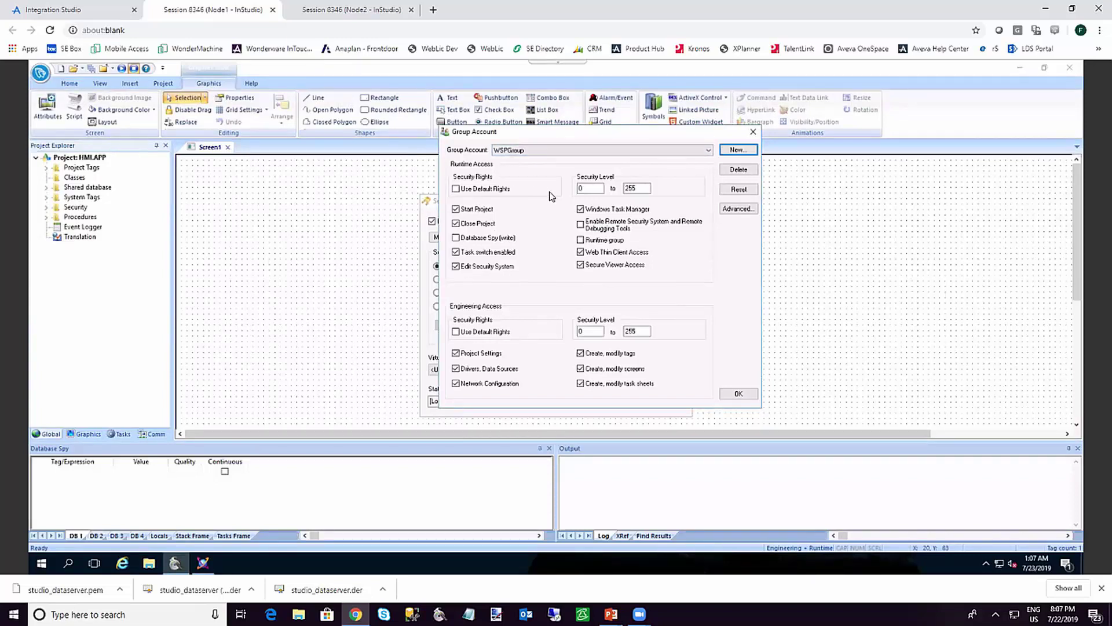
click(581, 226)
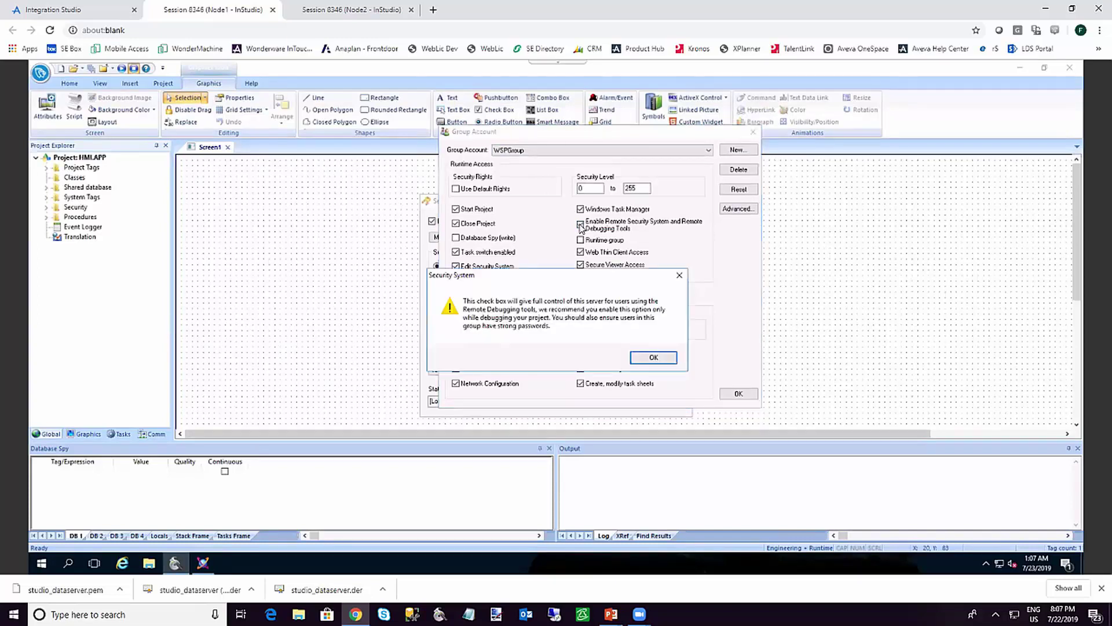
click(662, 358)
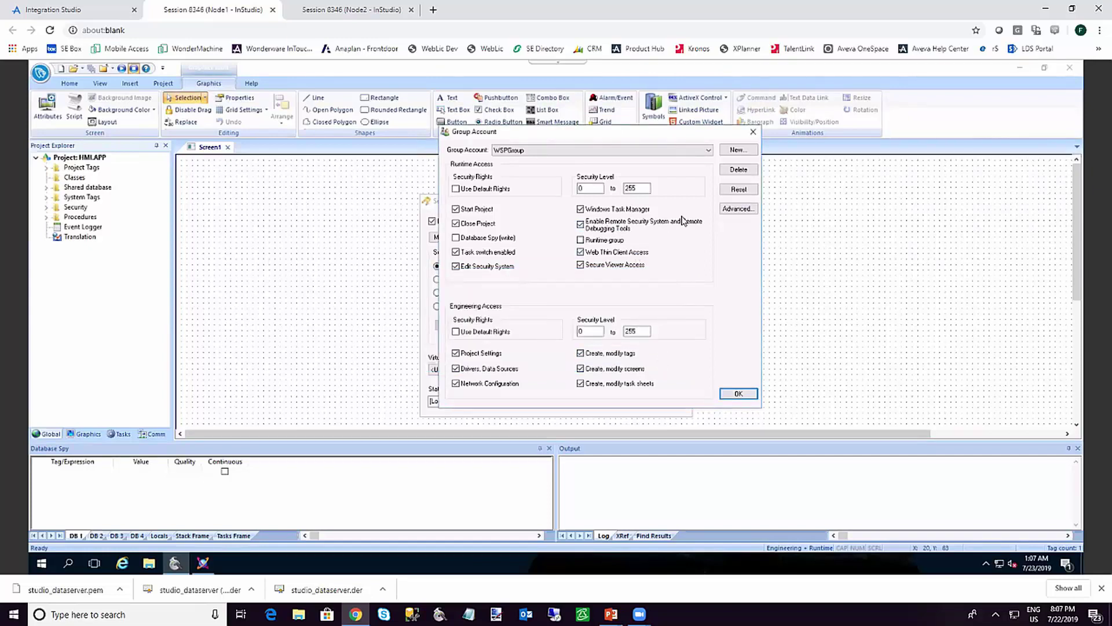
click(737, 395)
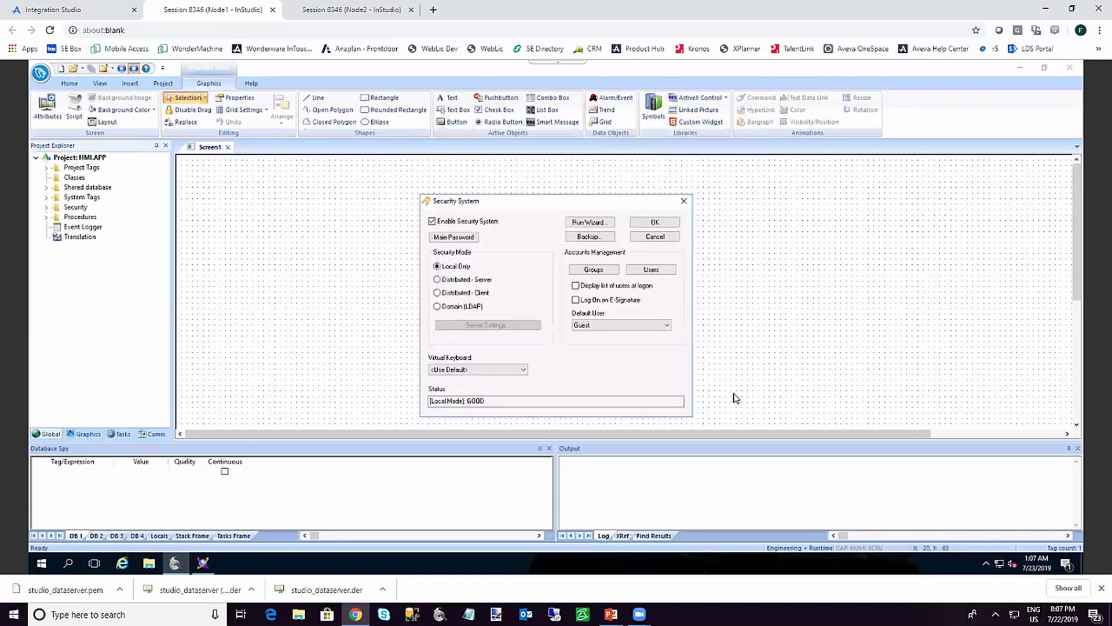
Create user WSPUser with a password, assigned to WSPGroup
click(653, 270)
click(730, 258)
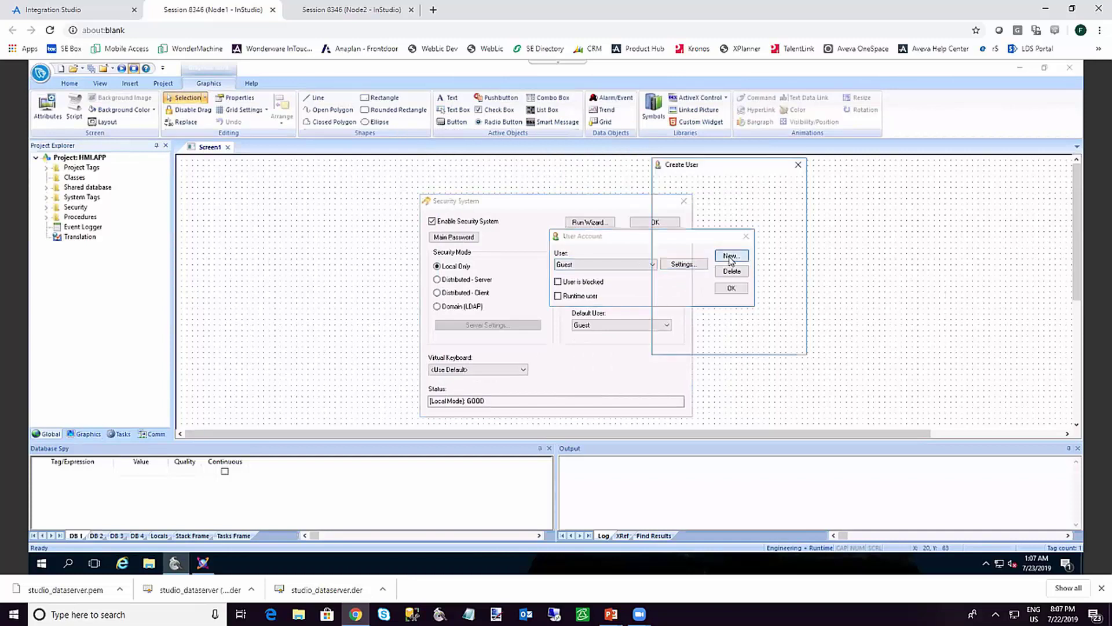
click(777, 183)
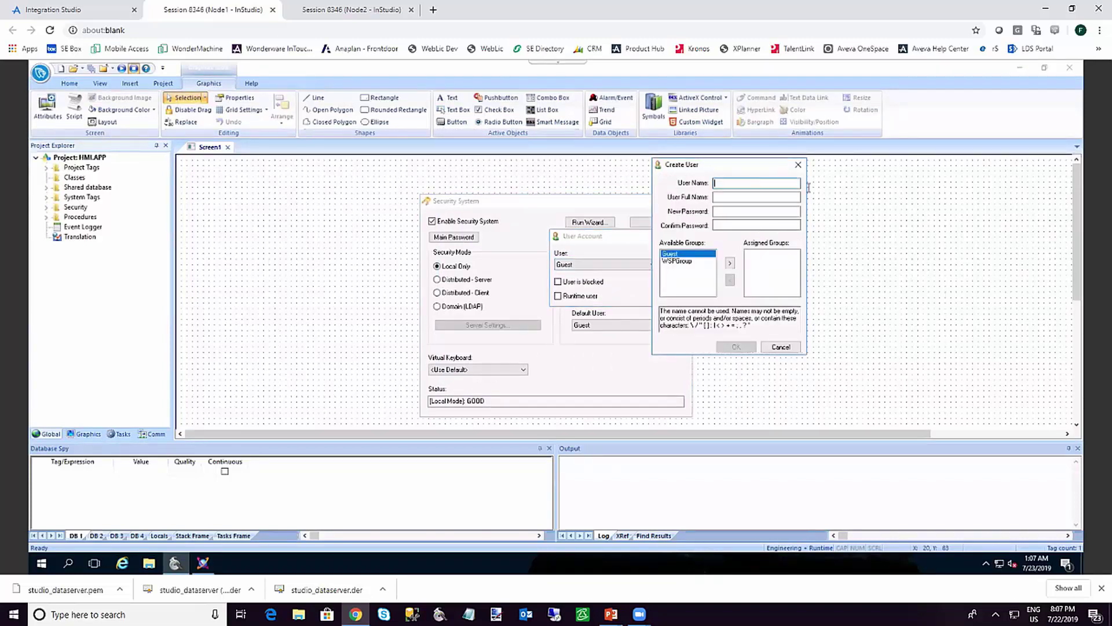
text(WSPUser)
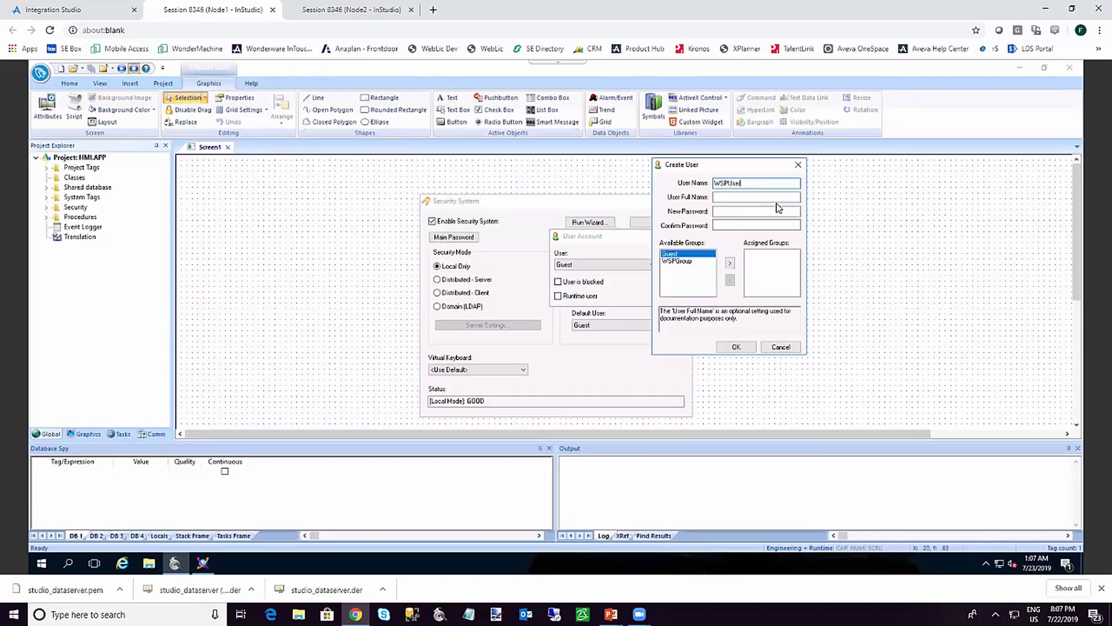
click(696, 262)
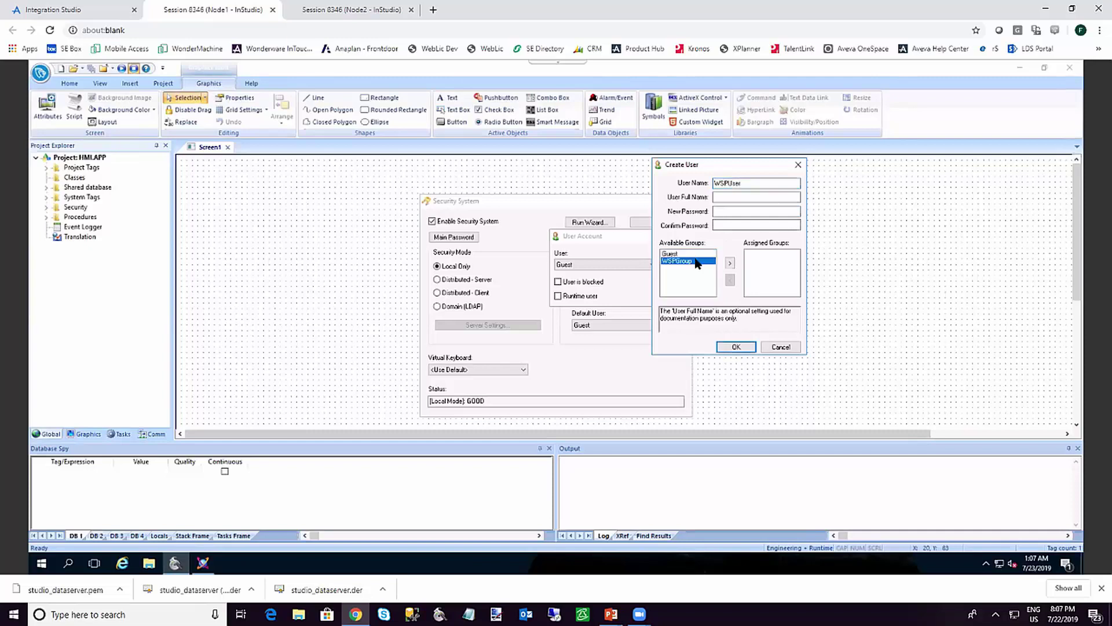
click(730, 265)
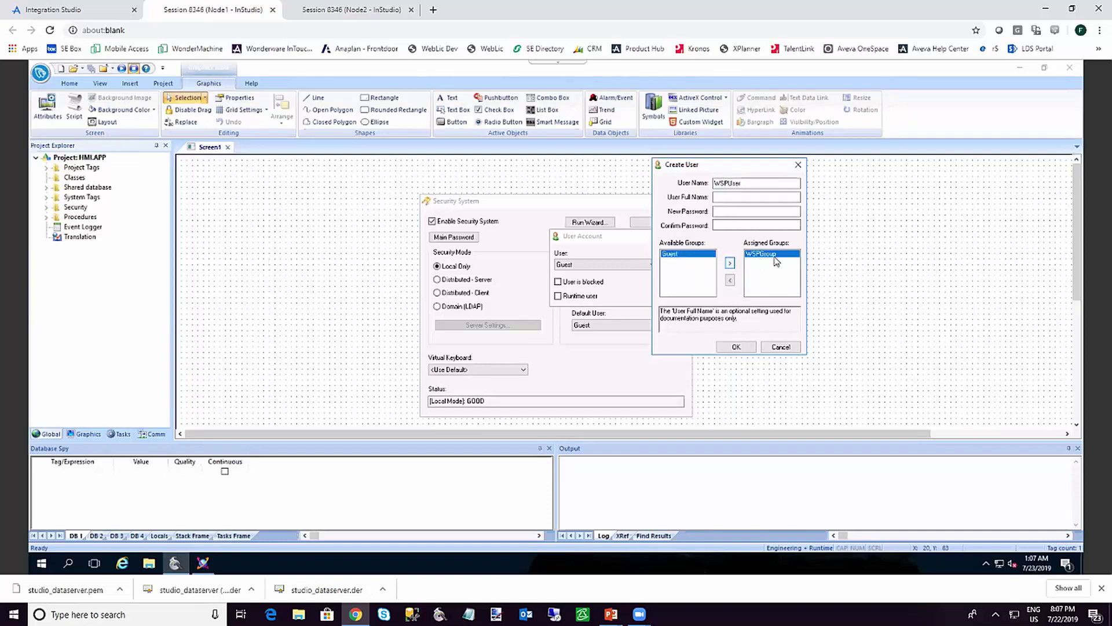
click(720, 211)
text(p)
key(Tab)
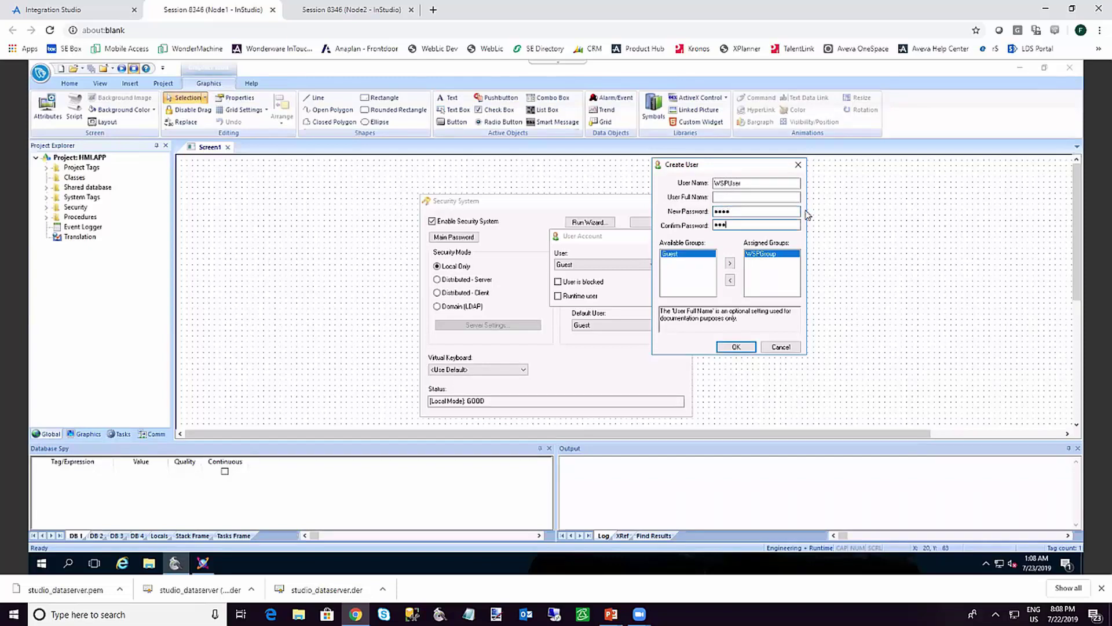
click(735, 346)
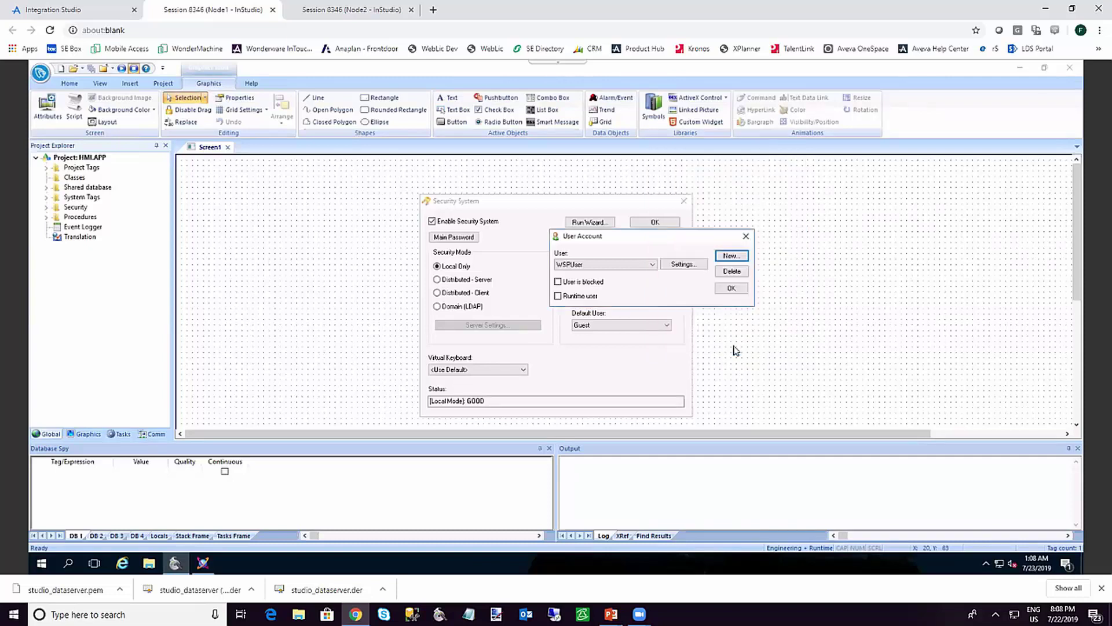
click(732, 289)
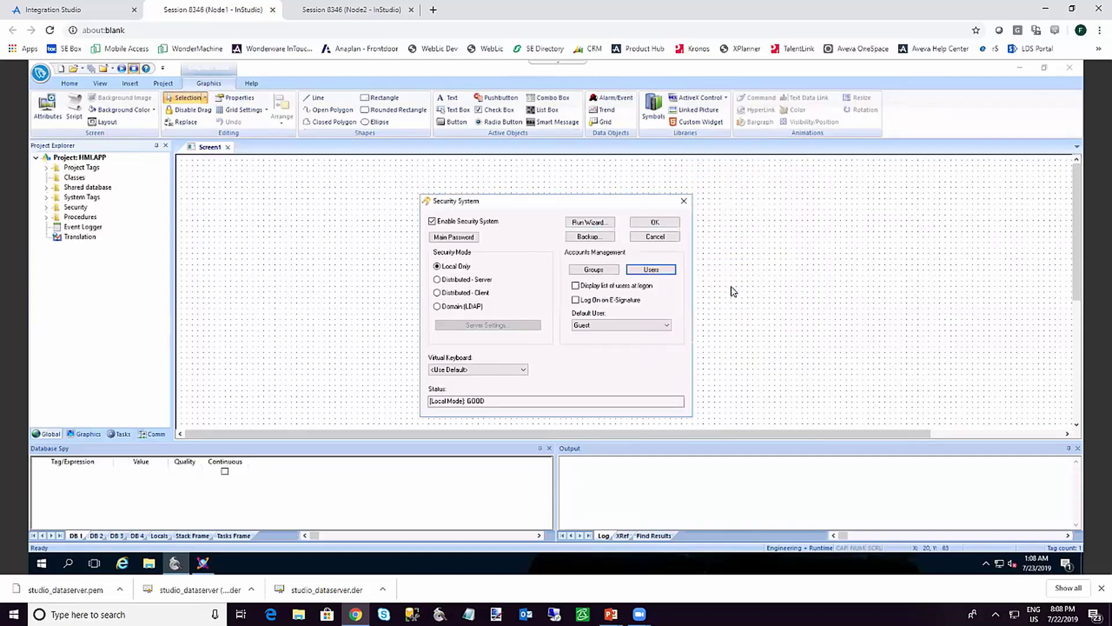
Review WSPGroup's rights in the group accounts without changes
click(607, 271)
click(609, 150)
click(604, 168)
click(591, 229)
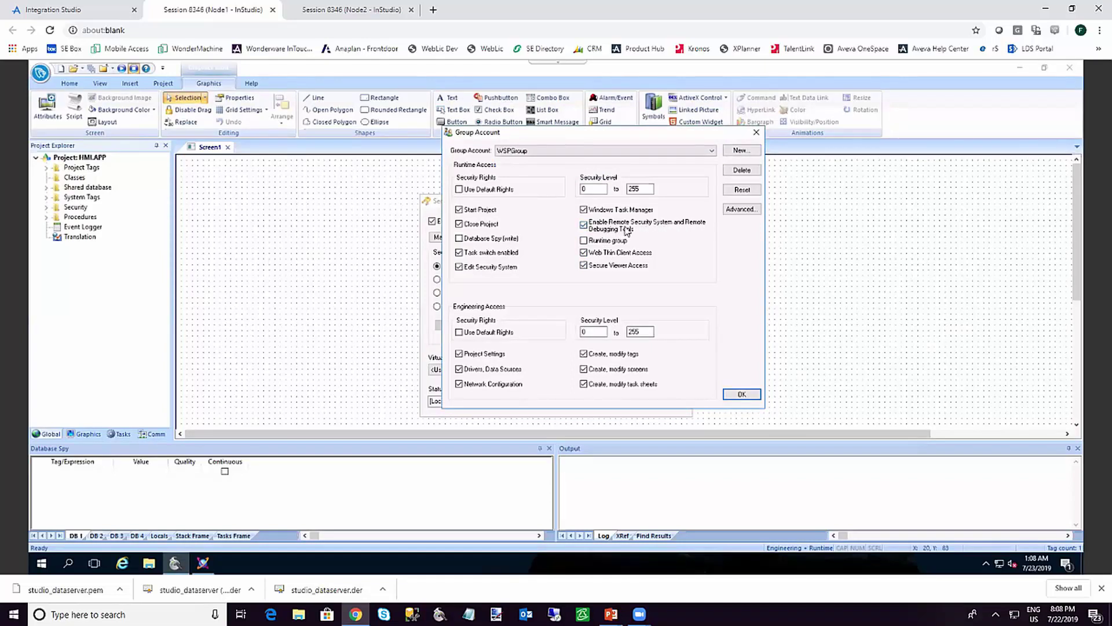
click(739, 396)
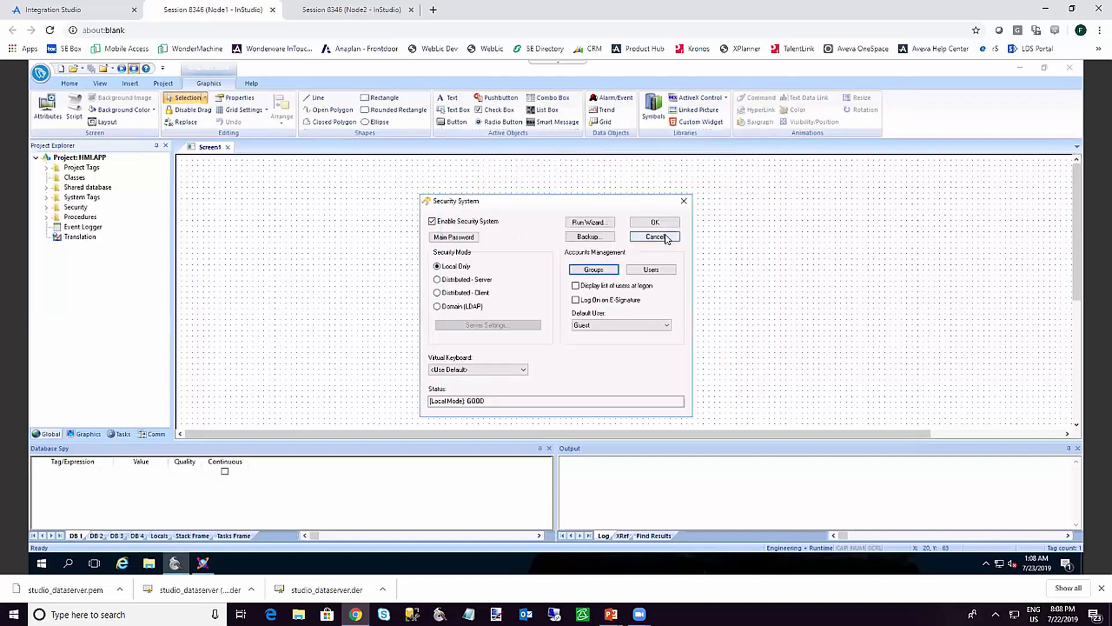
Review WSPUser's settings unchanged, then apply and close the Security System dialog
click(655, 268)
click(647, 269)
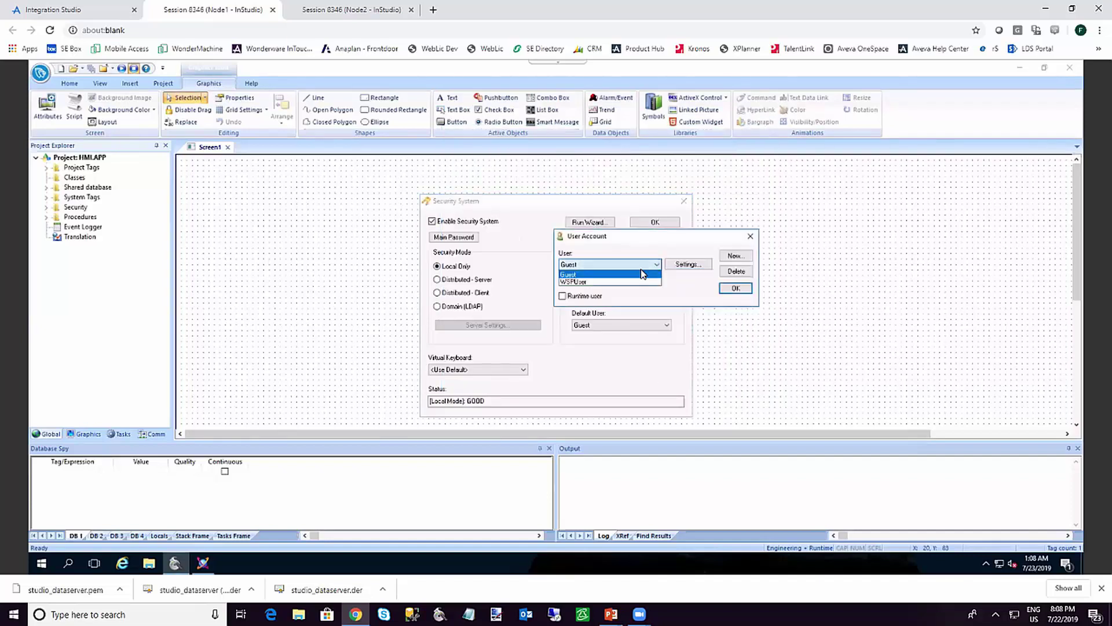
click(638, 281)
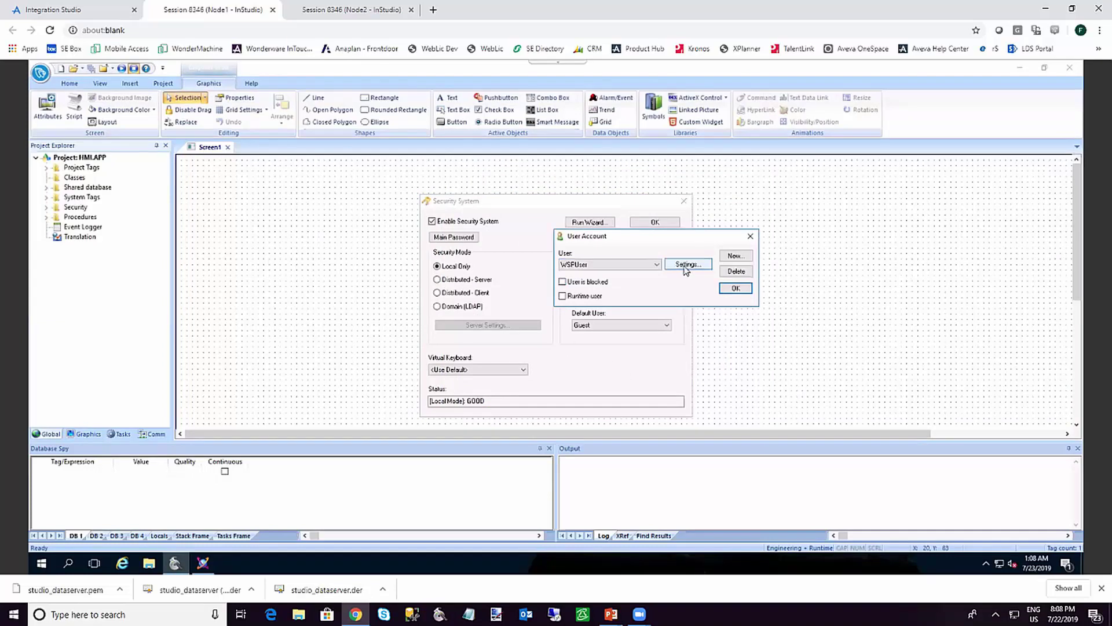
click(686, 268)
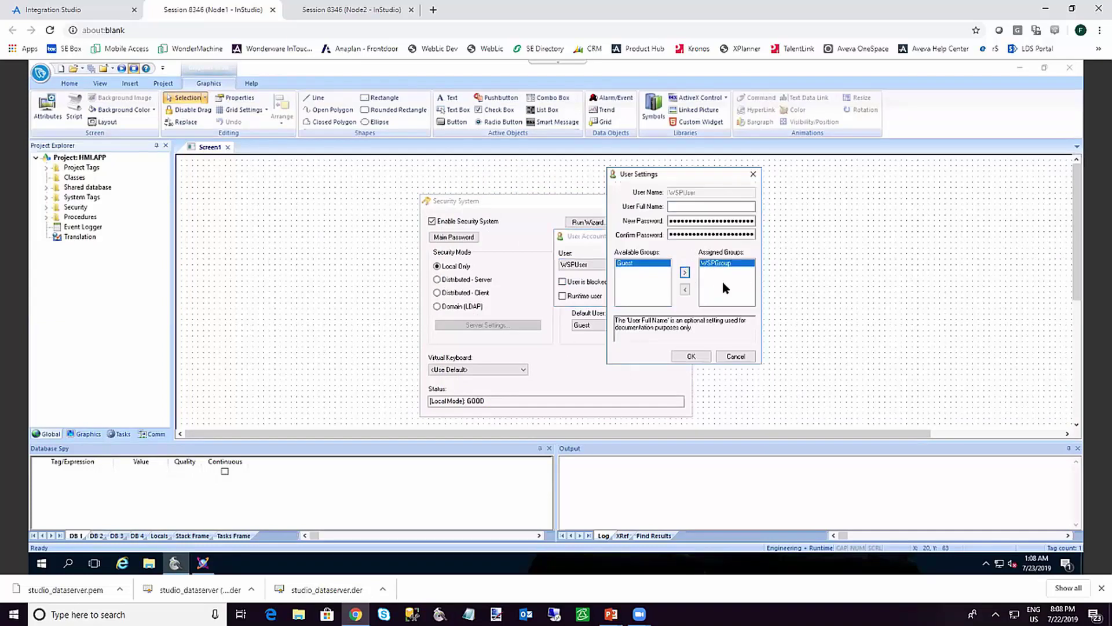
click(692, 356)
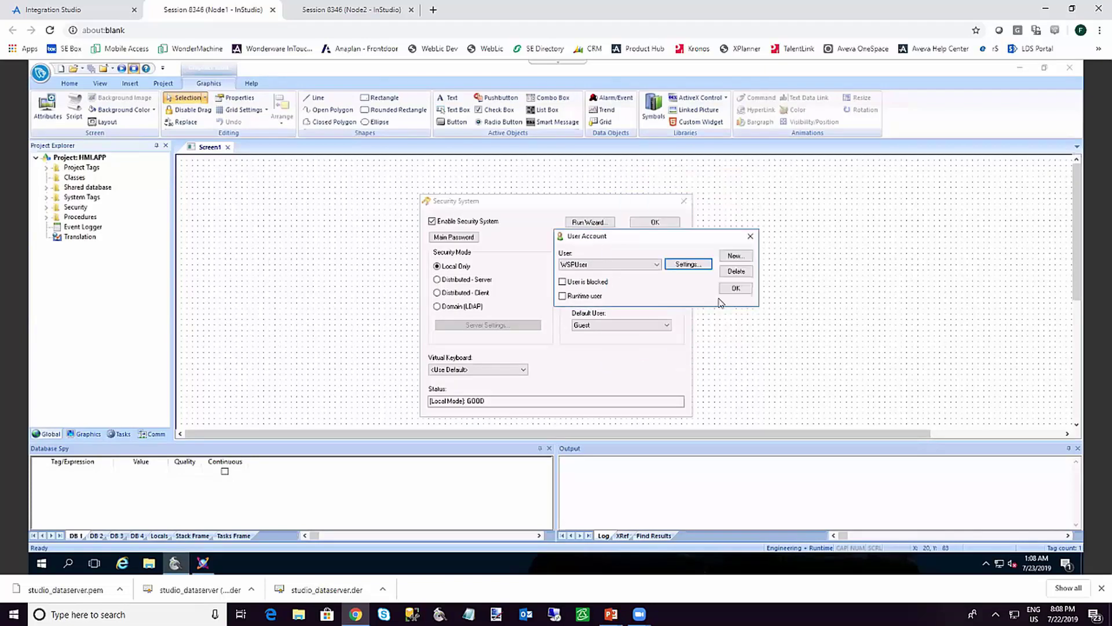
click(736, 289)
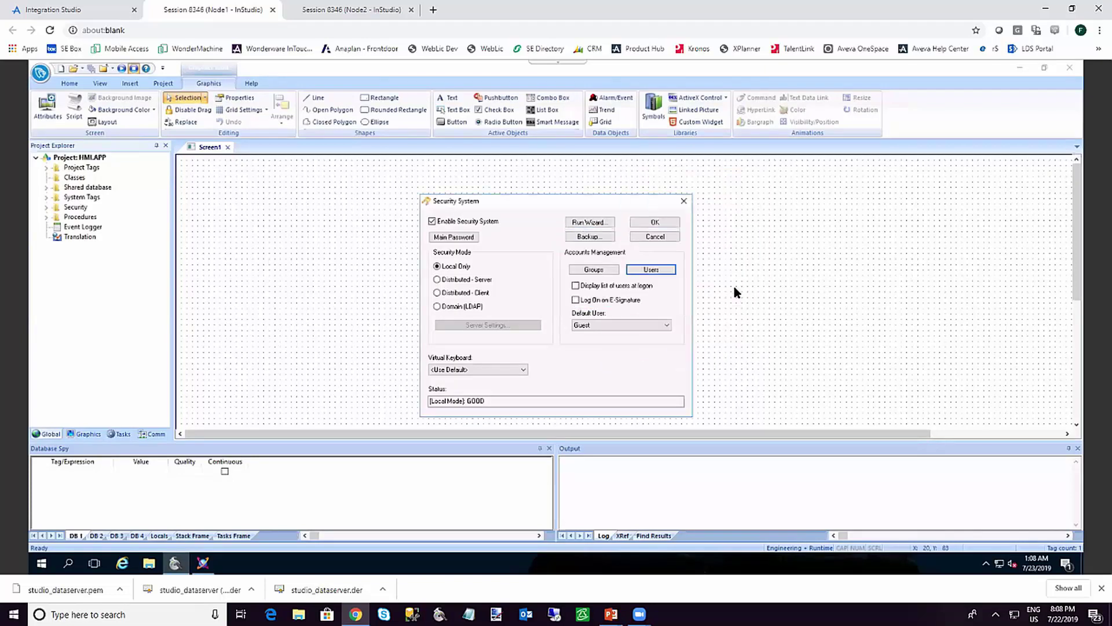
click(660, 222)
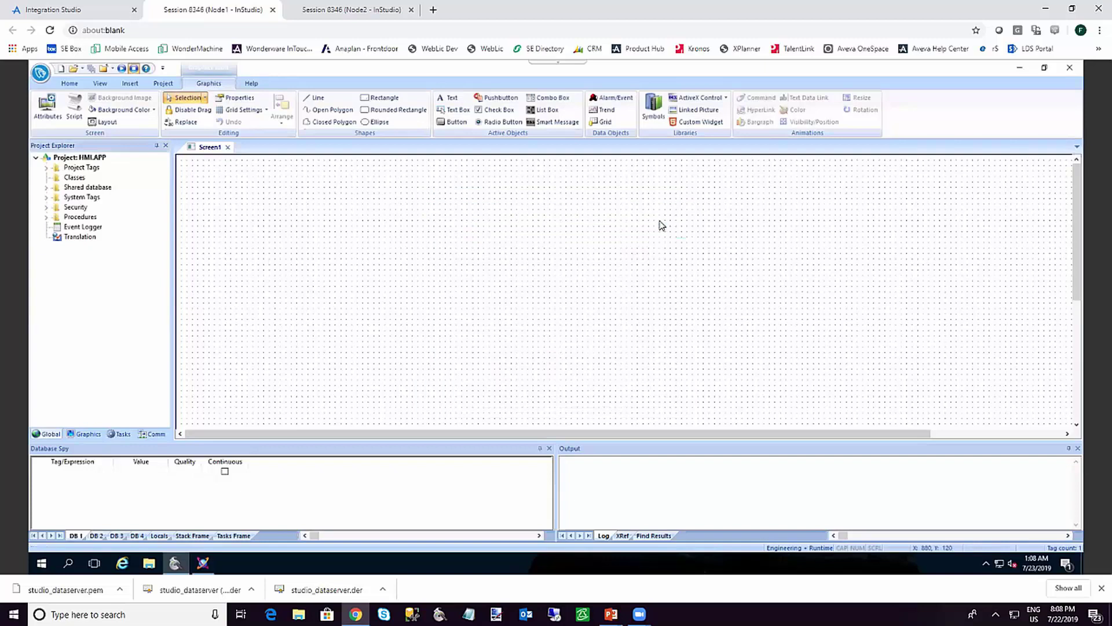
Close InTouch Edge studio, then save and check in the $HMI template changes to update HMI_001
click(1071, 68)
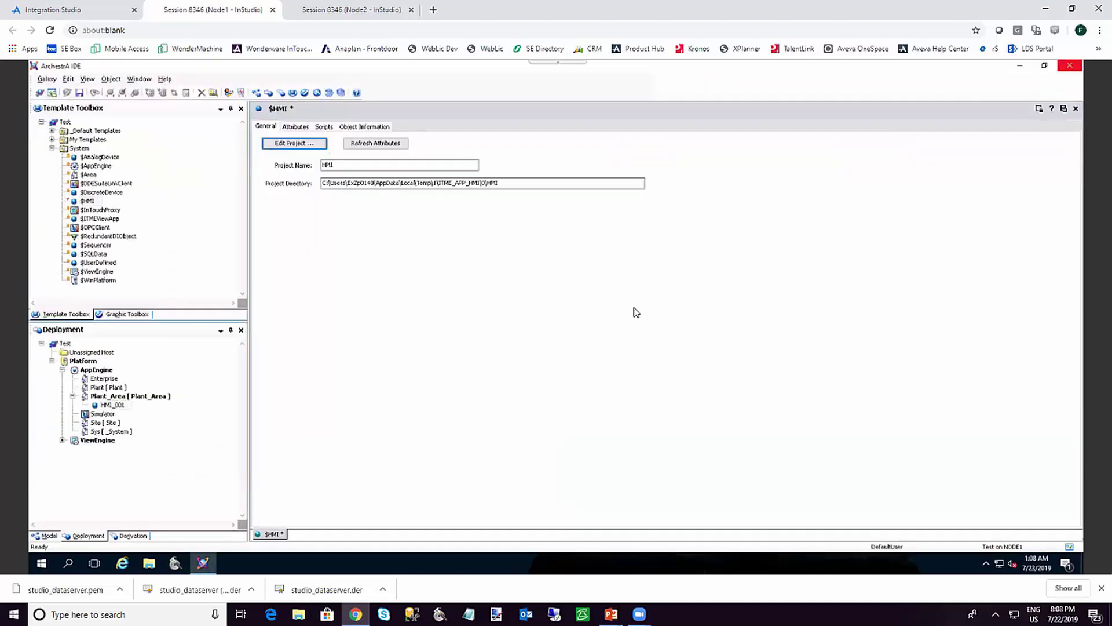
click(1076, 108)
click(509, 350)
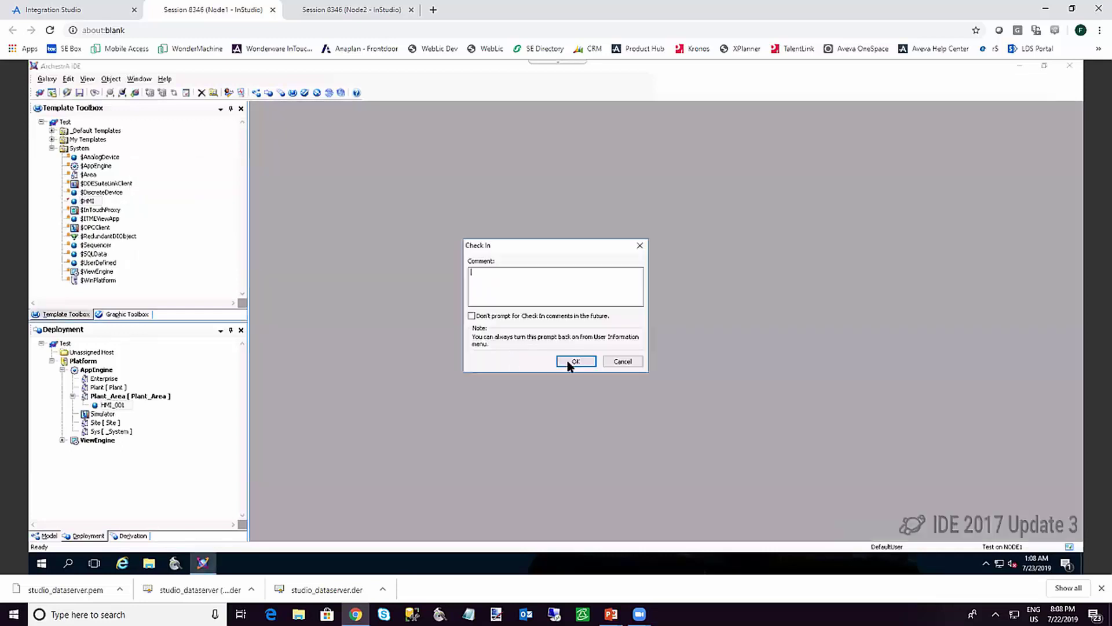
click(581, 362)
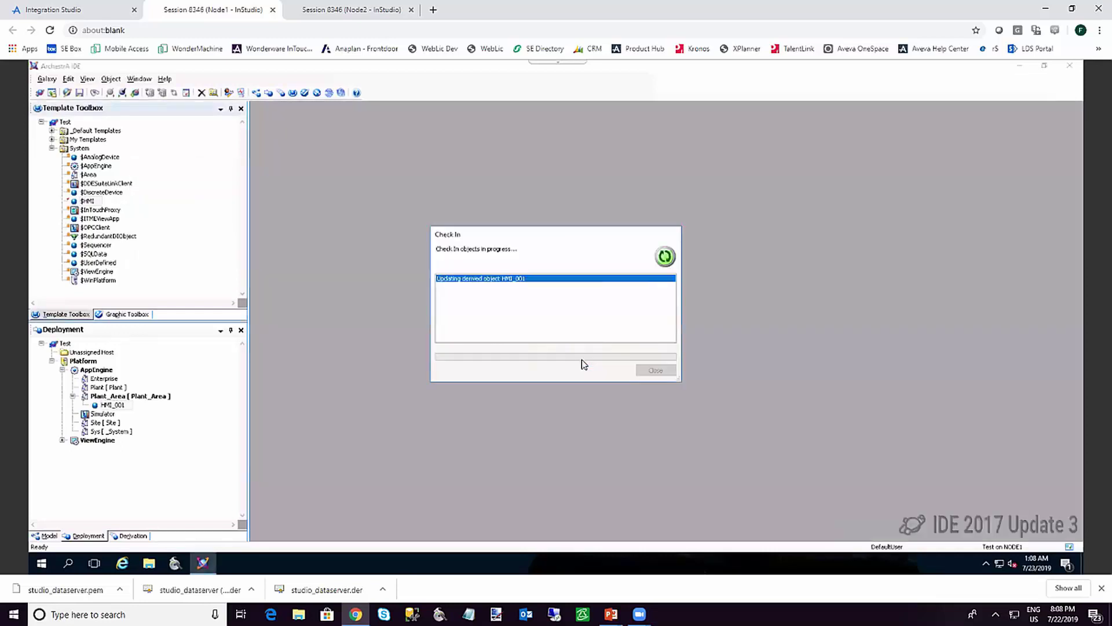
click(661, 371)
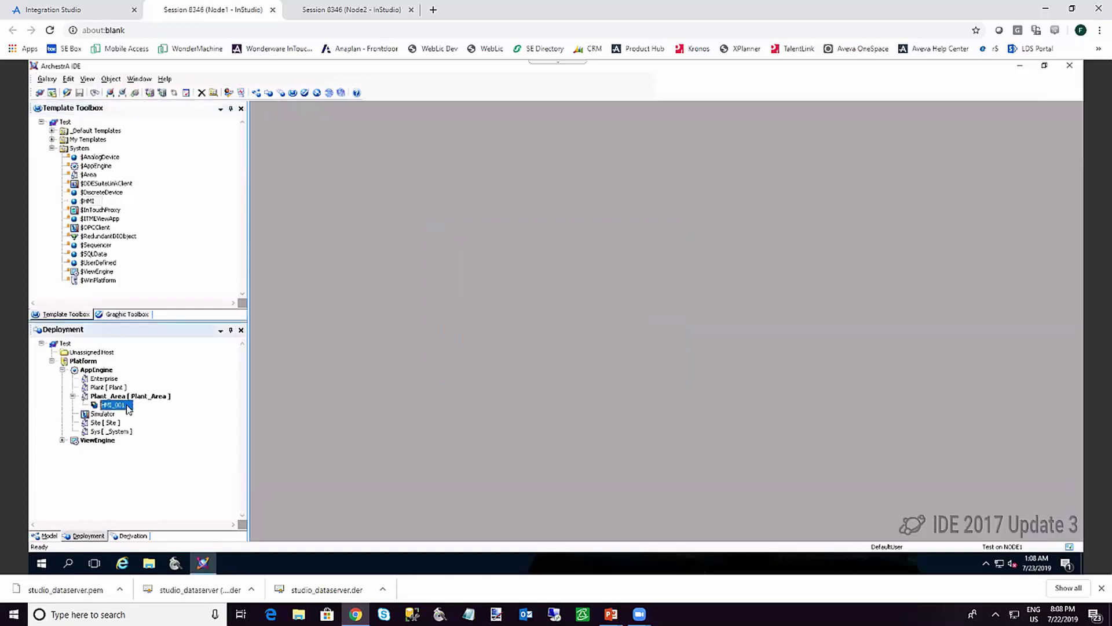
right_click(118, 409)
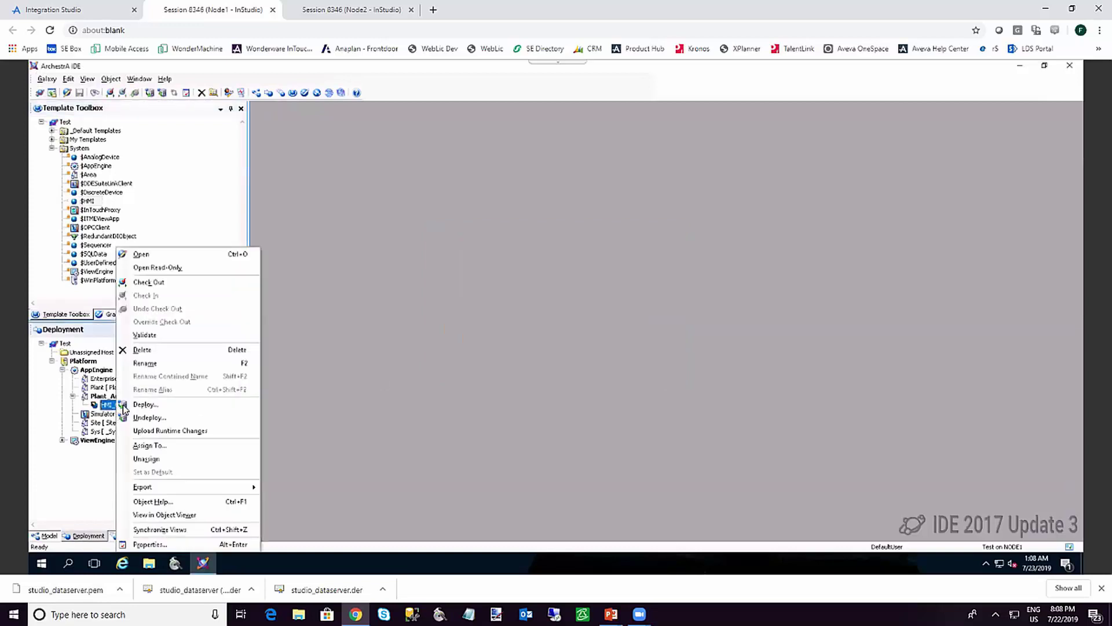
Replace Guest with WSPUser and its password in HMI_001, then connect to the device at 10.0.0.5
click(119, 406)
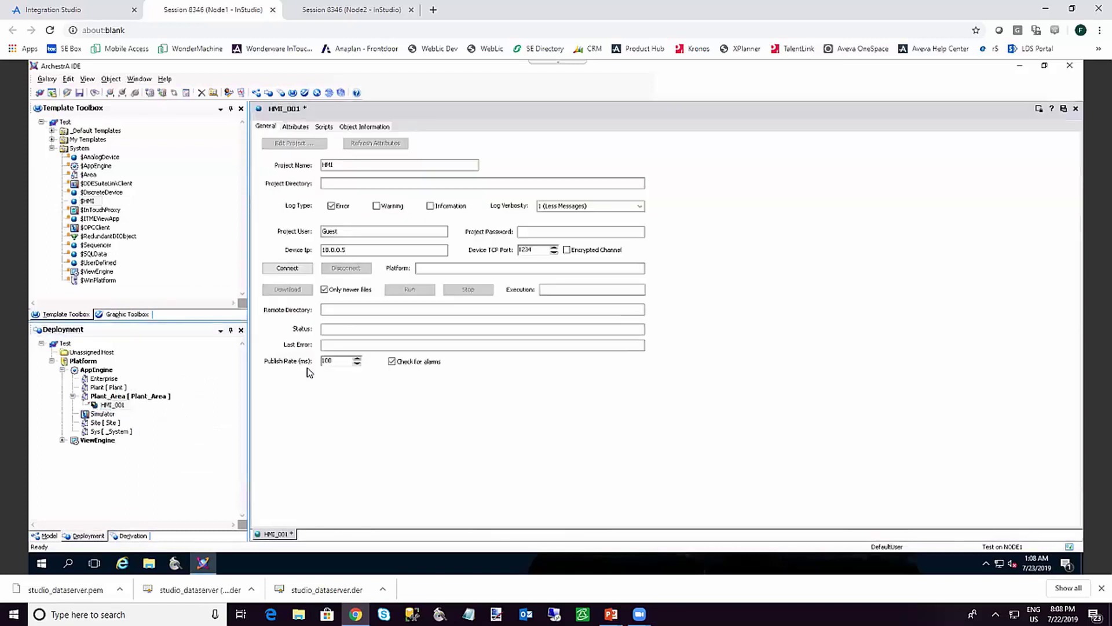
click(333, 231)
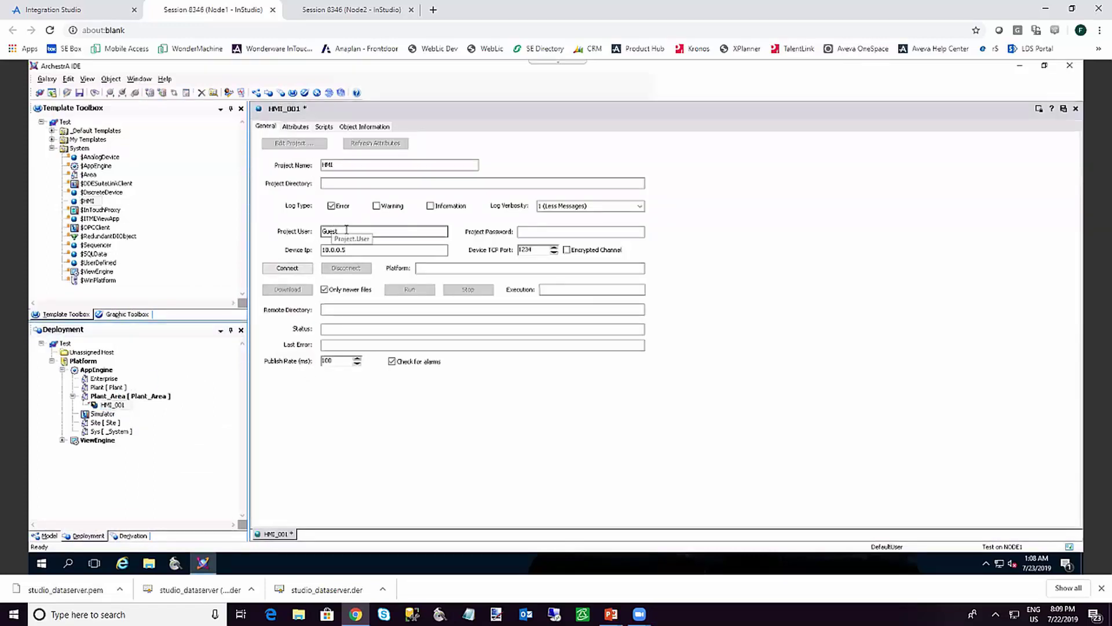
double_click(333, 231)
text(WSPUser)
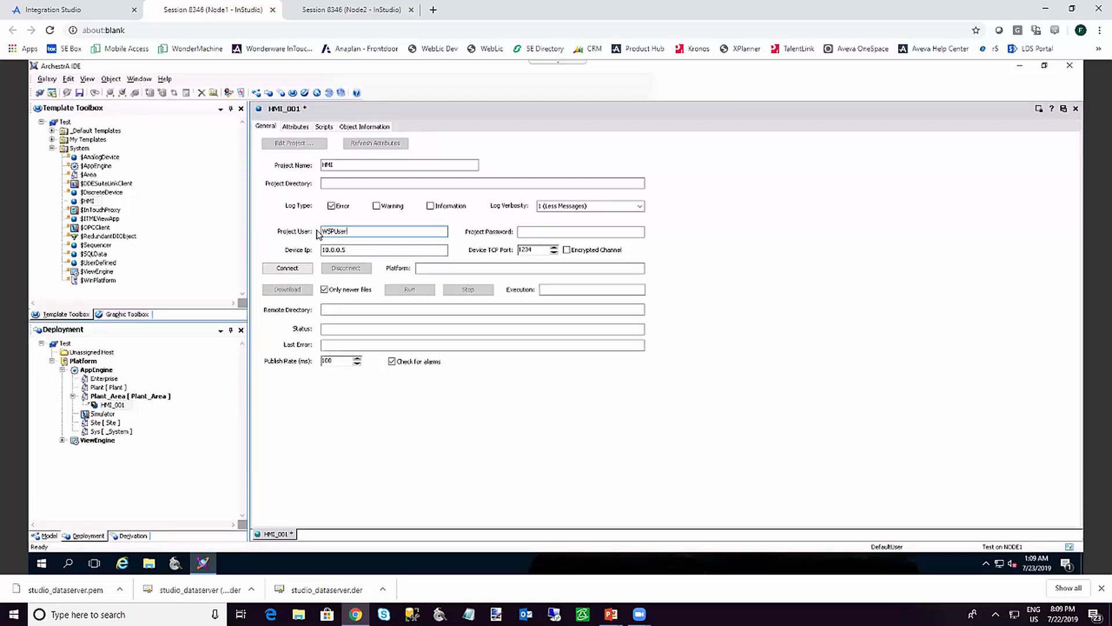
click(542, 233)
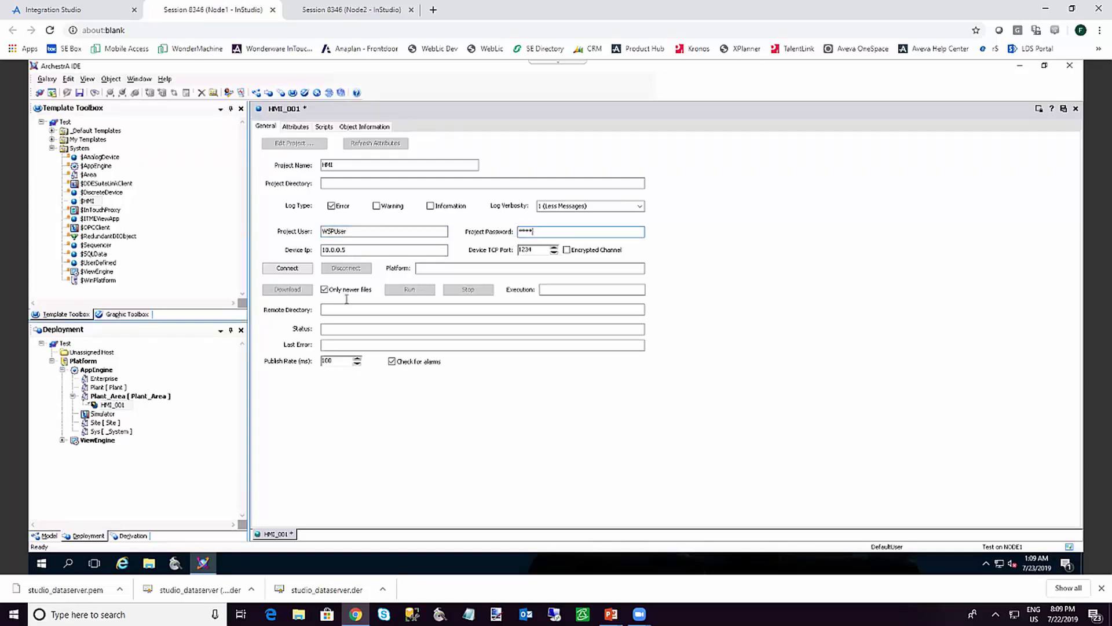
click(305, 272)
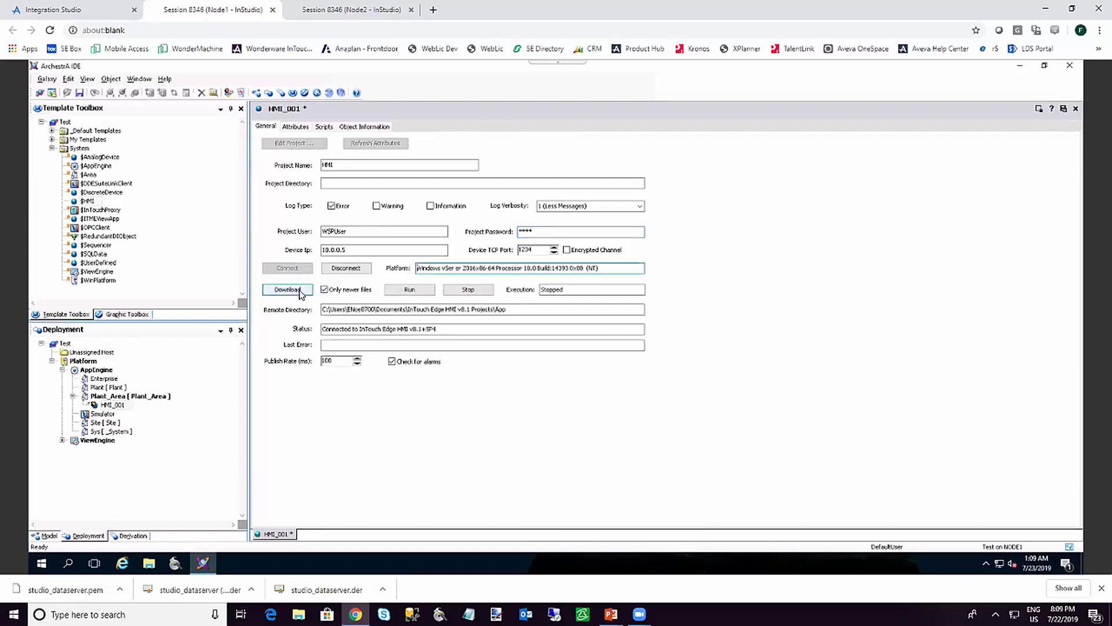
Stop, download and run the HMI application on the device, then close and check in HMI_001
click(470, 291)
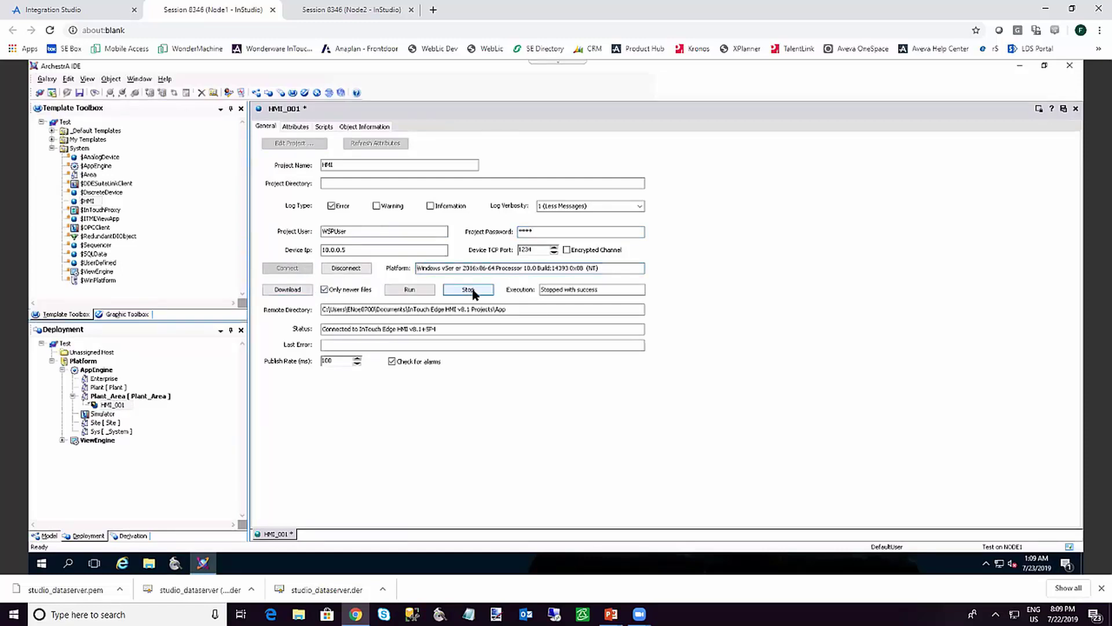
click(288, 289)
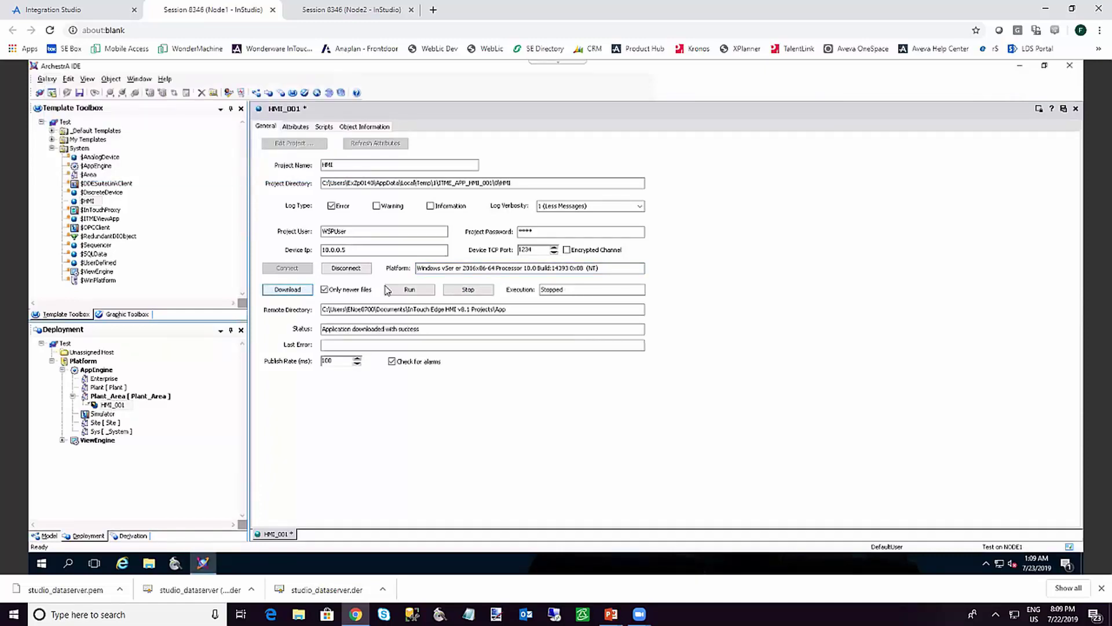
click(408, 290)
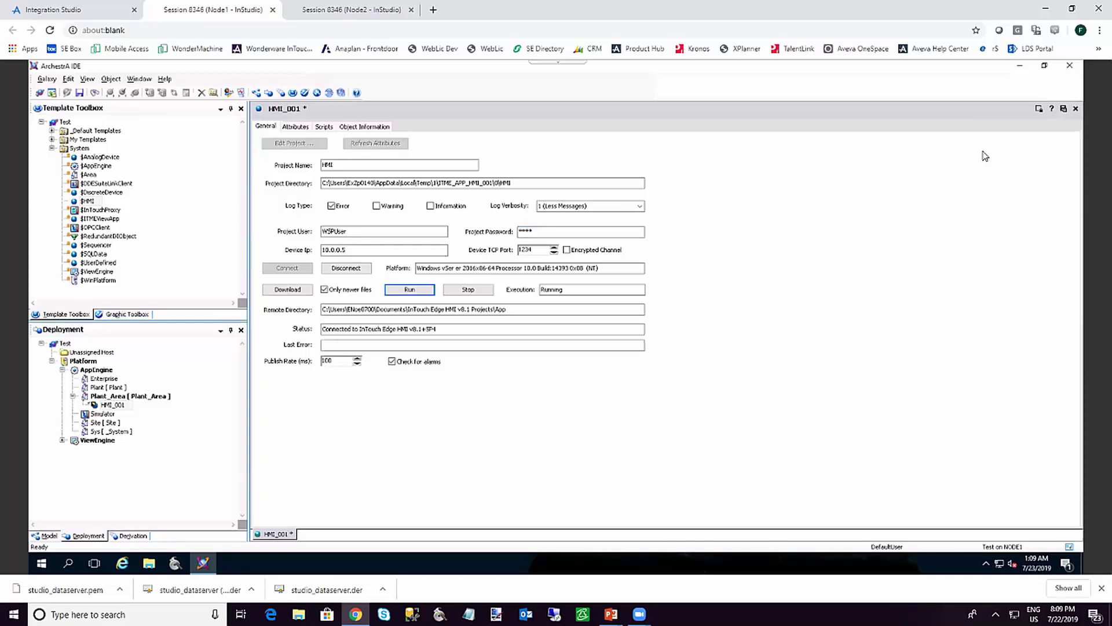
click(1065, 109)
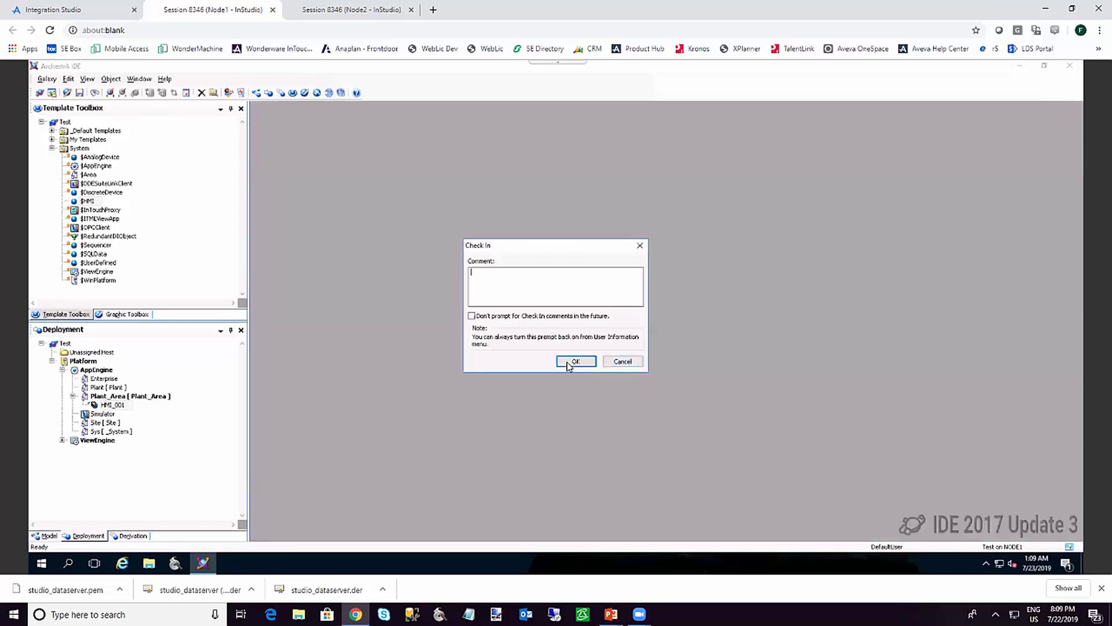
click(569, 364)
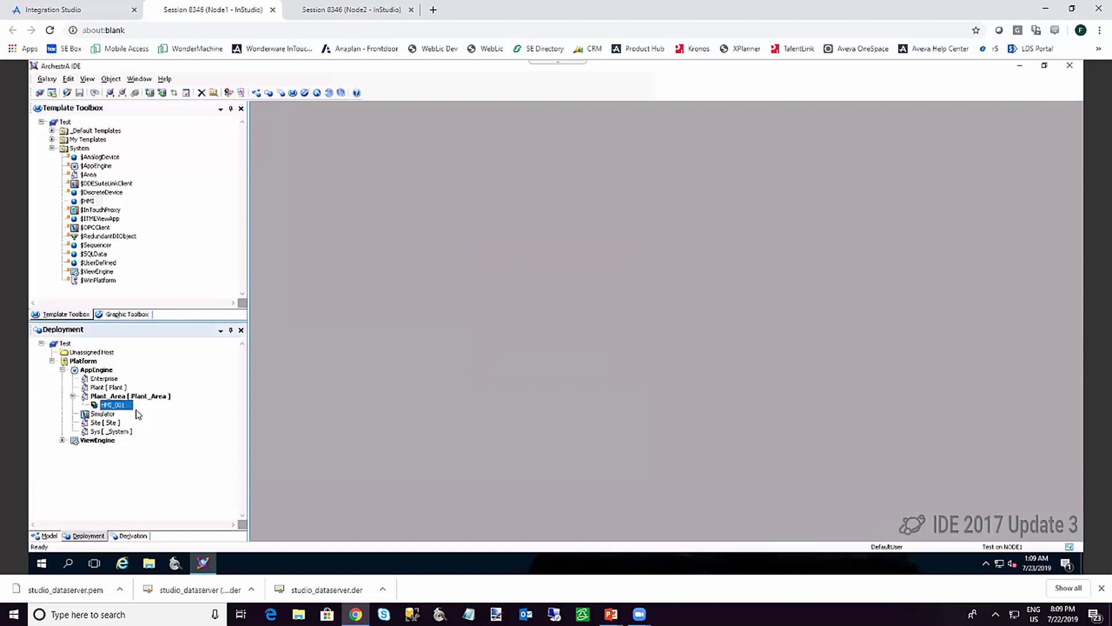
Deploy HMI_001's changes to the AppEngine with the On Scan initial state
right_click(127, 407)
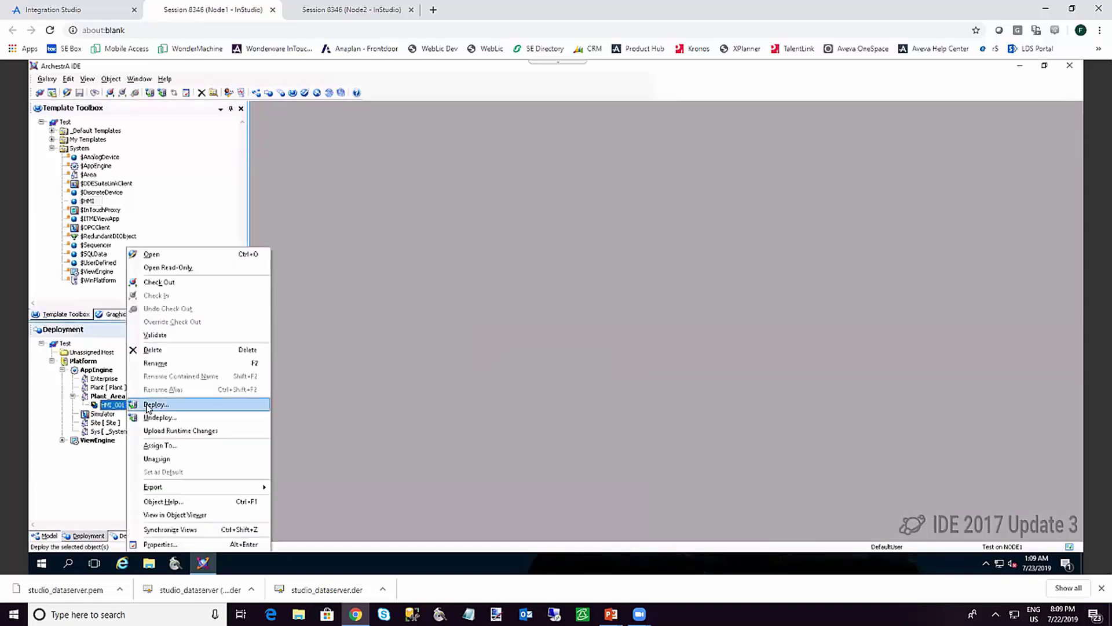
click(156, 405)
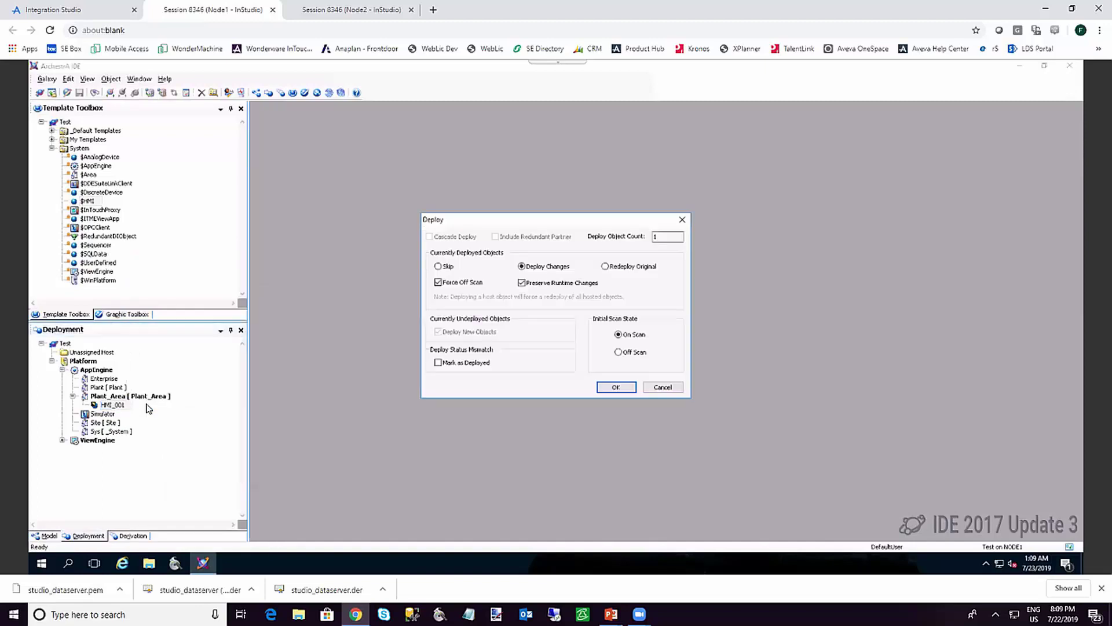
click(616, 387)
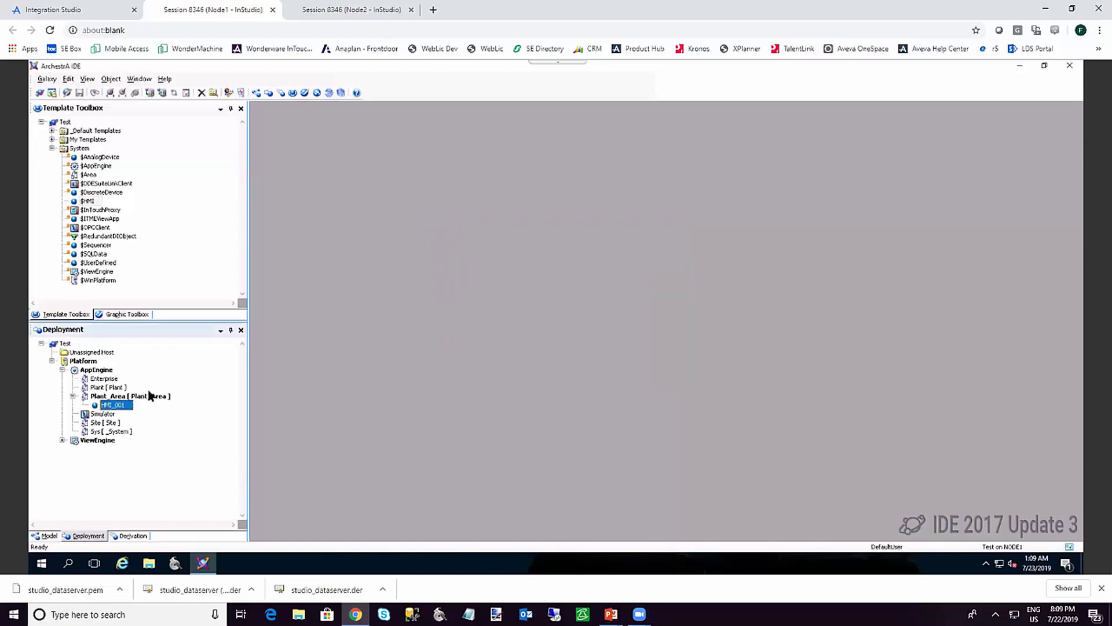
right_click(127, 405)
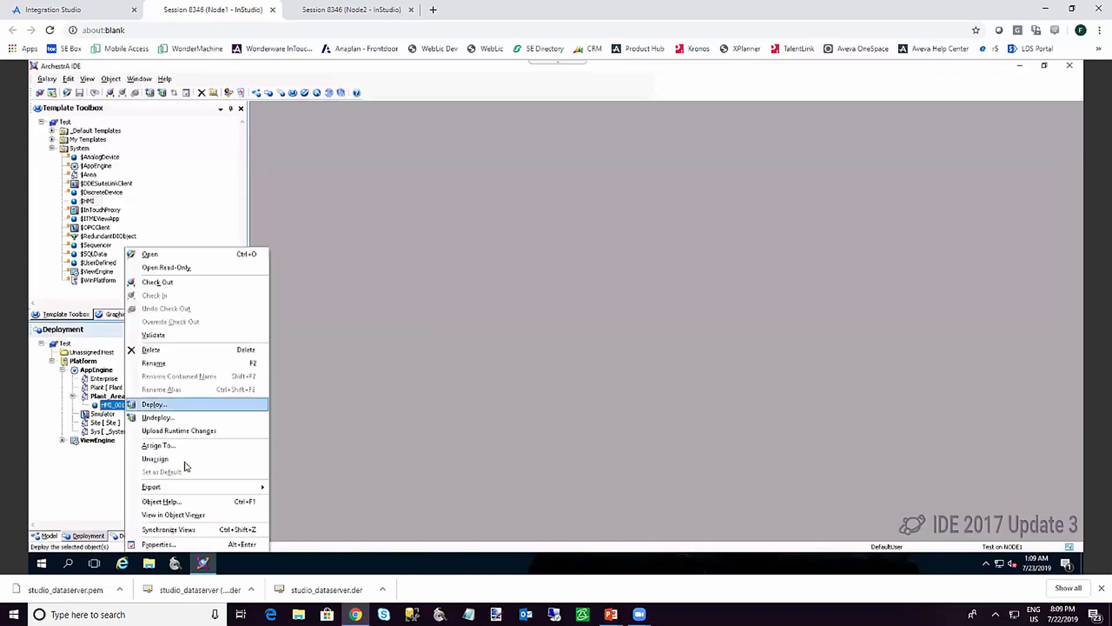
click(184, 515)
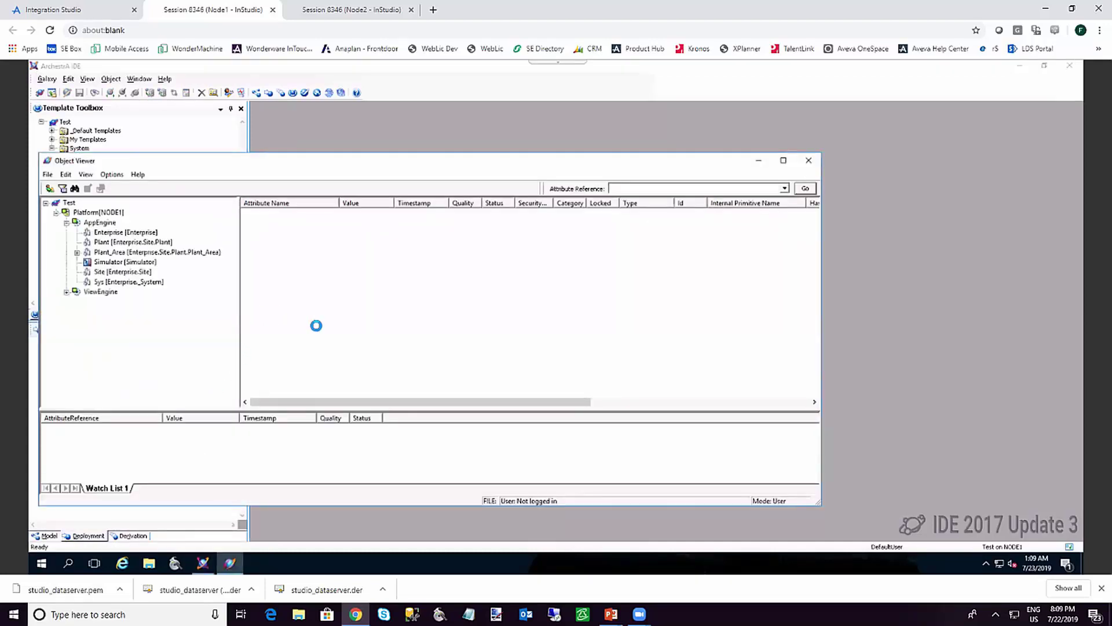
drag(815, 230, 818, 343)
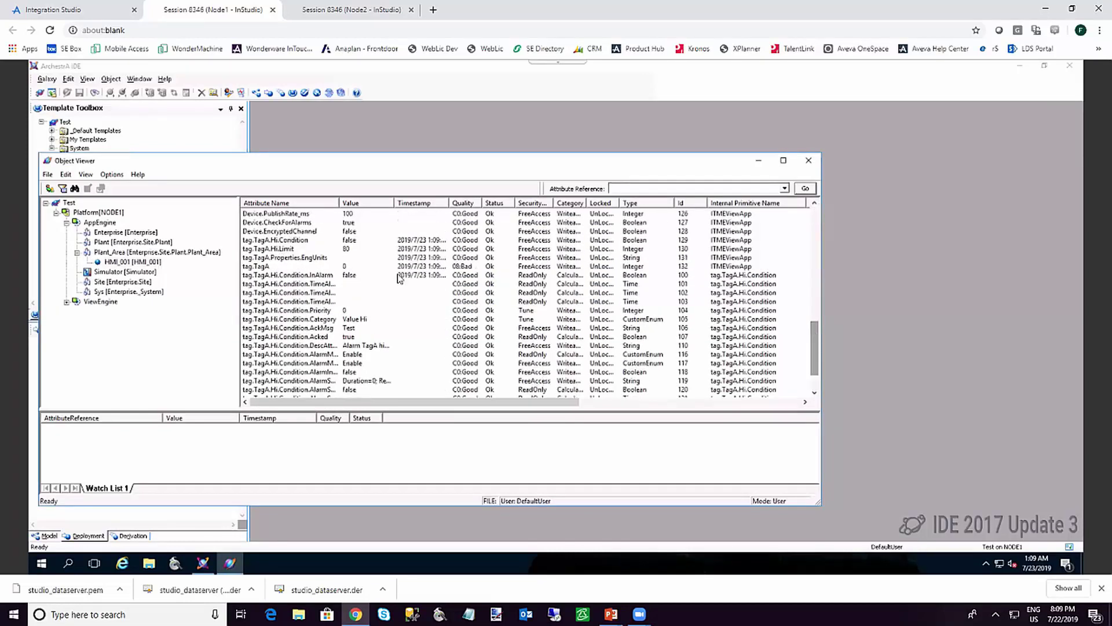
click(347, 267)
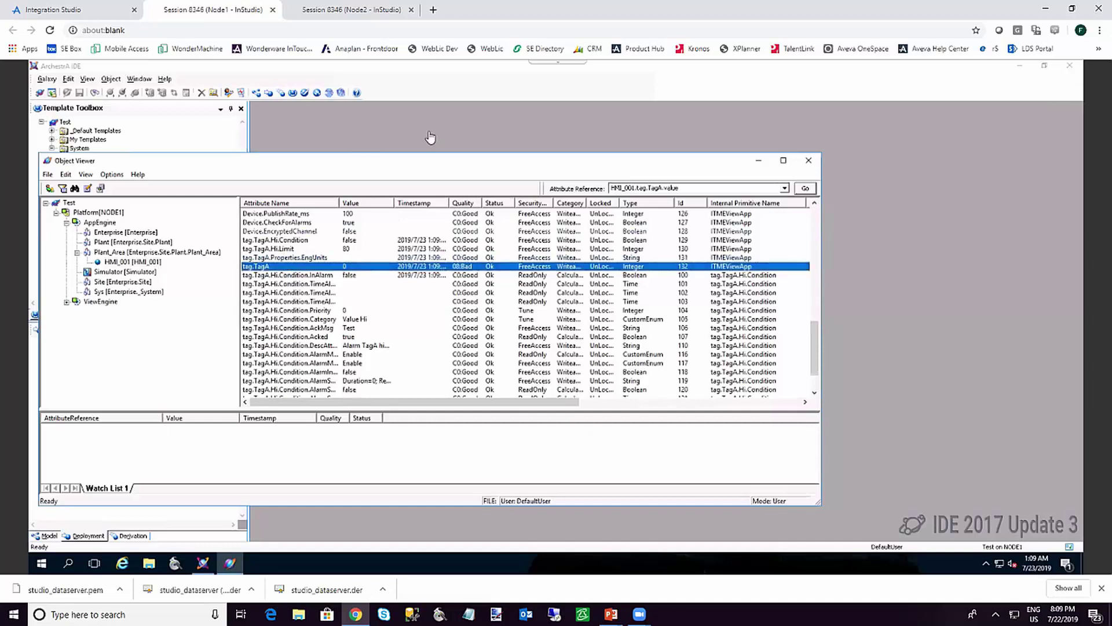
click(808, 161)
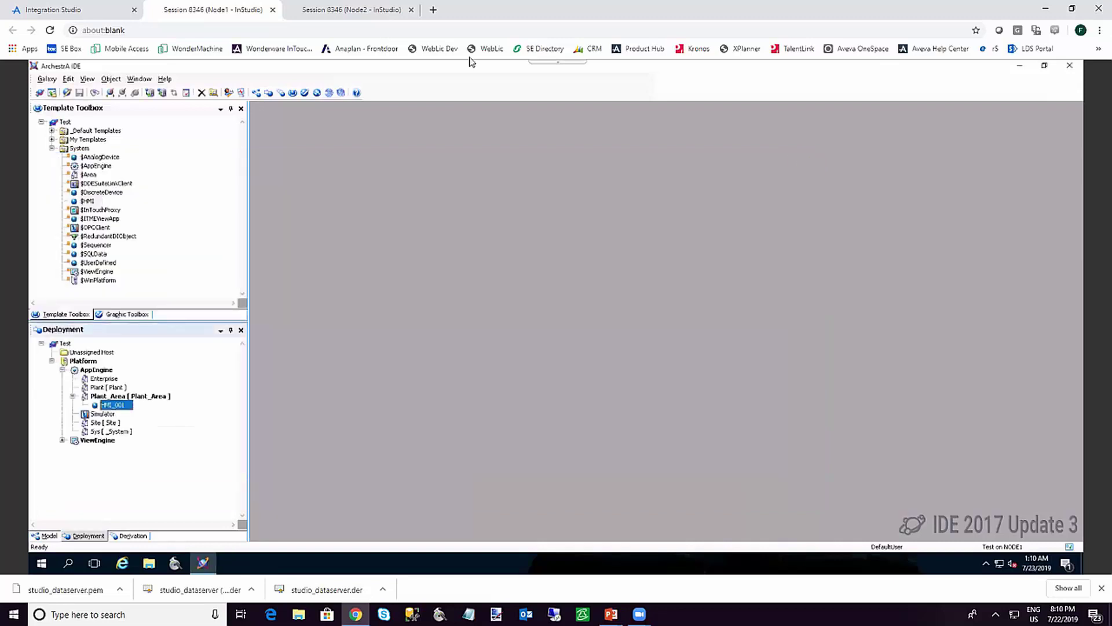
Start the project runtime on Node2 through Remote Agent, then return to Node1
click(340, 11)
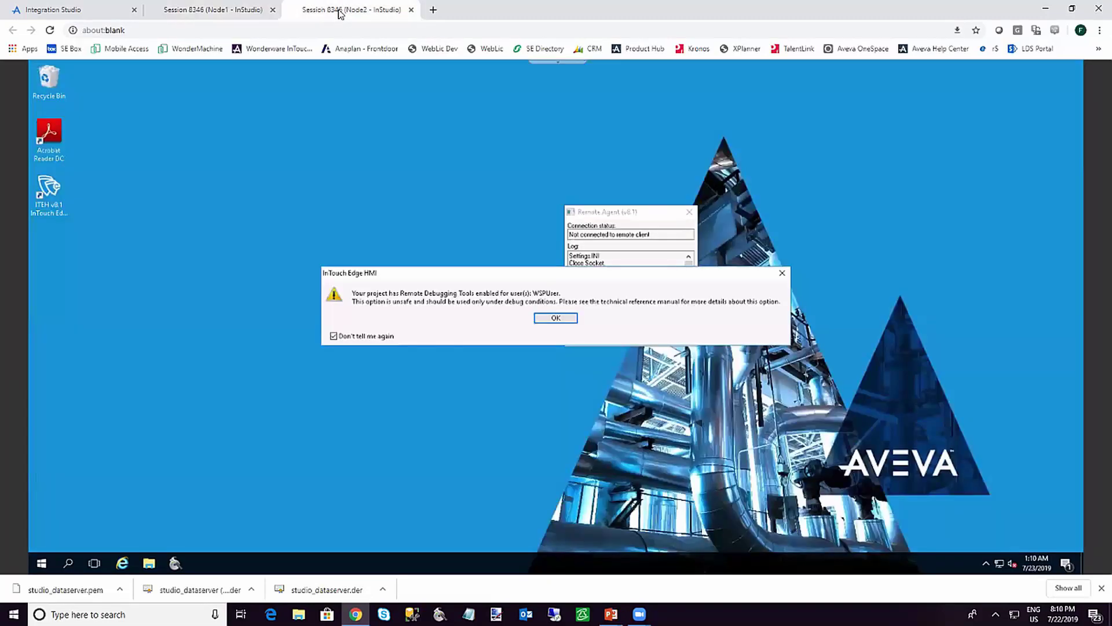
click(554, 319)
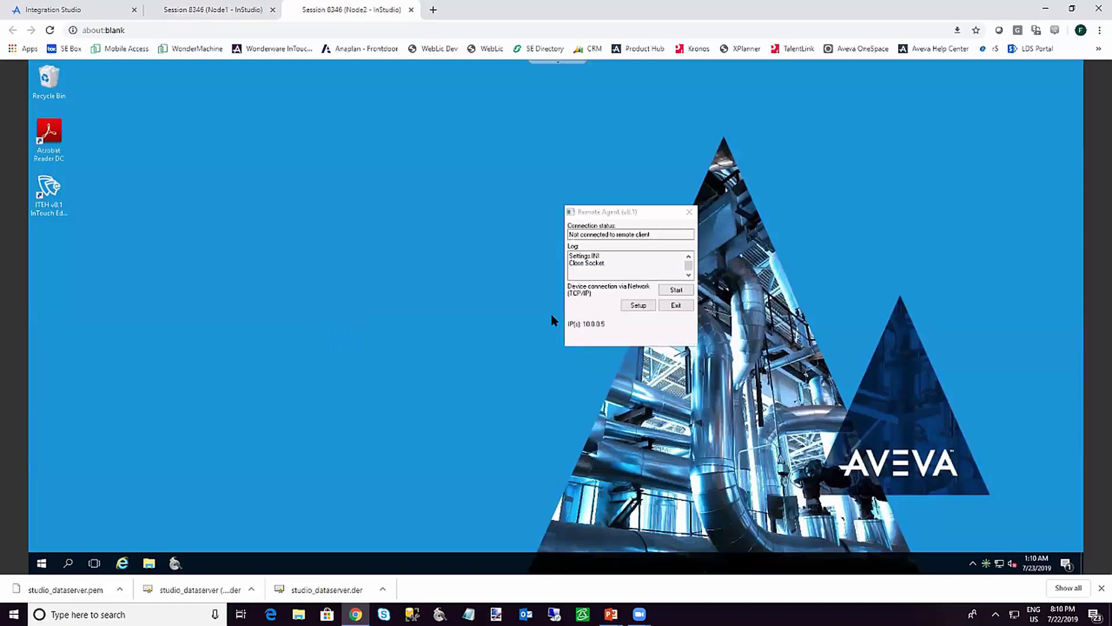
click(674, 290)
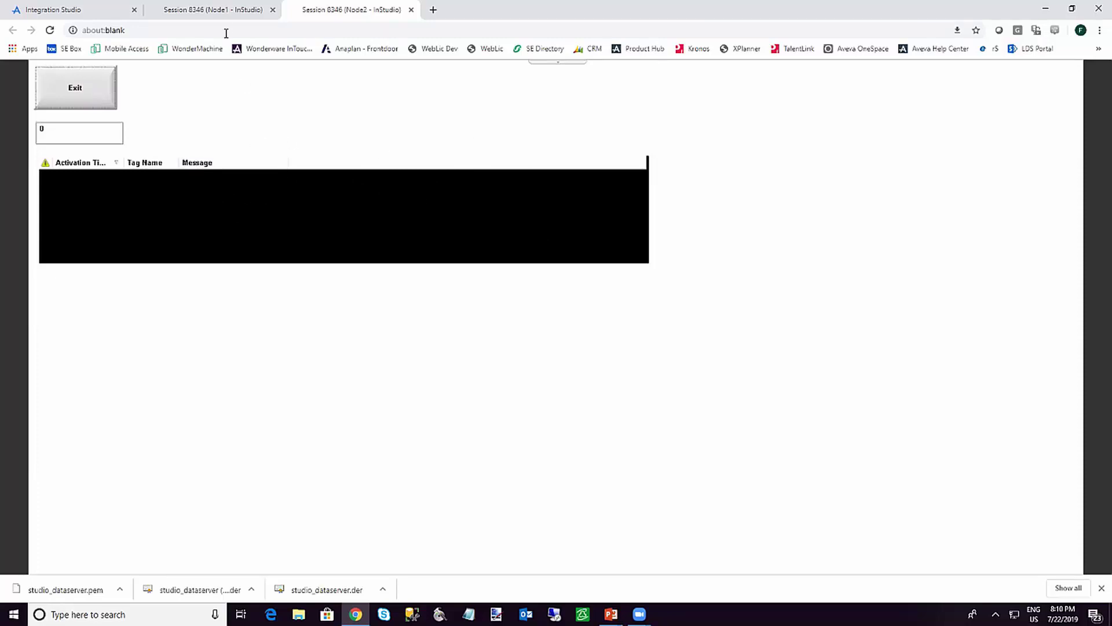
click(220, 13)
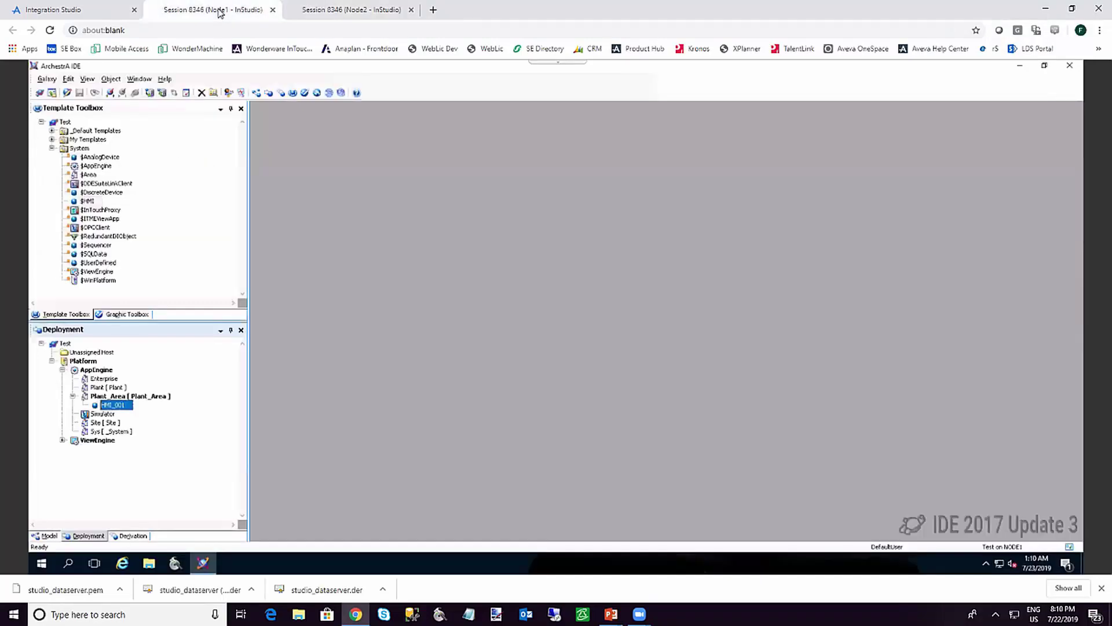
Open HMI_001 in Object Viewer and watch tag.TagA with its Hi alarm attributes
right_click(122, 407)
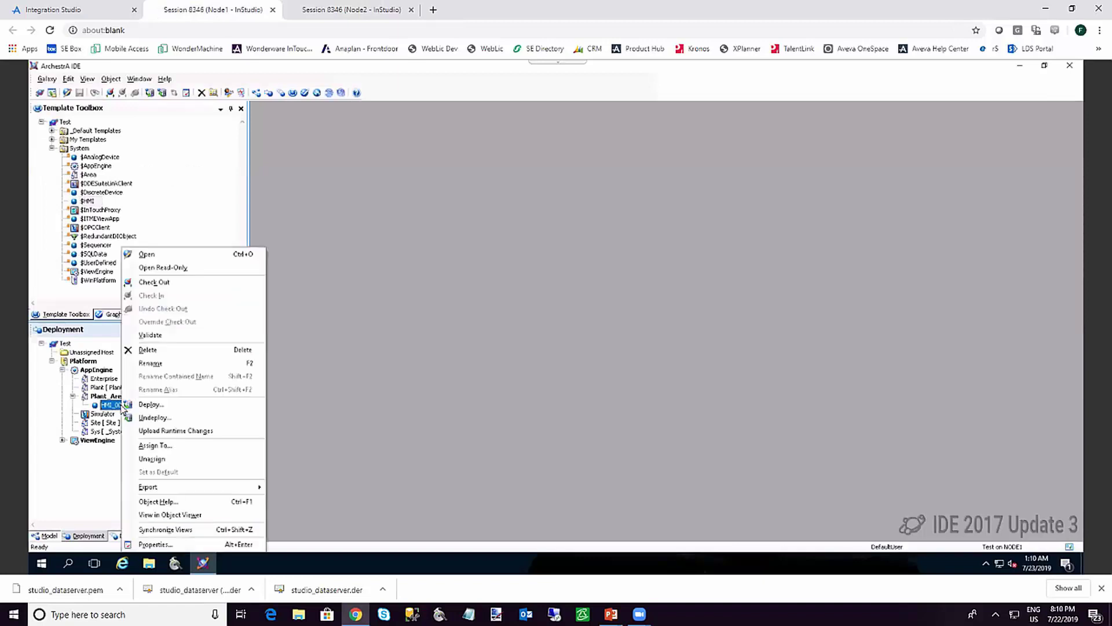
click(171, 515)
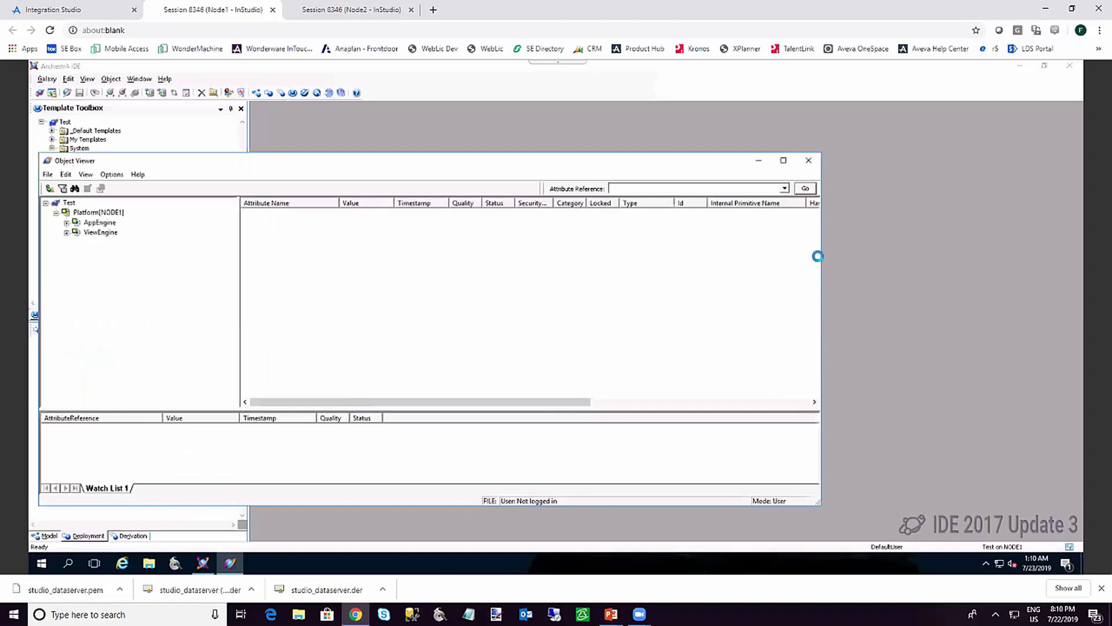
drag(817, 241, 821, 328)
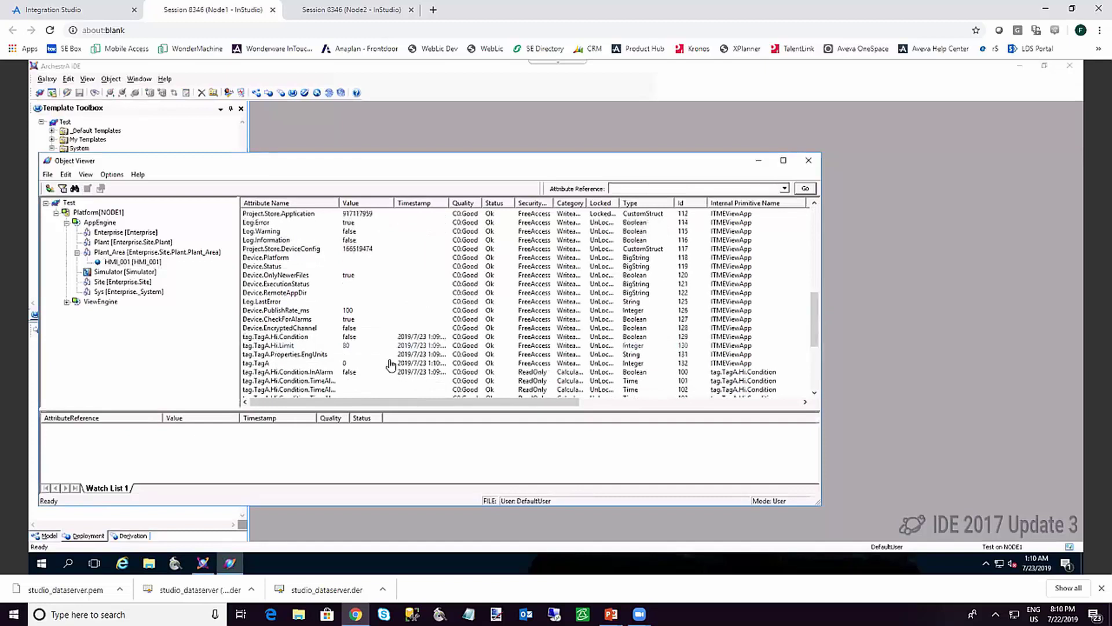
click(293, 365)
shift+click(245, 373)
key(shift+End)
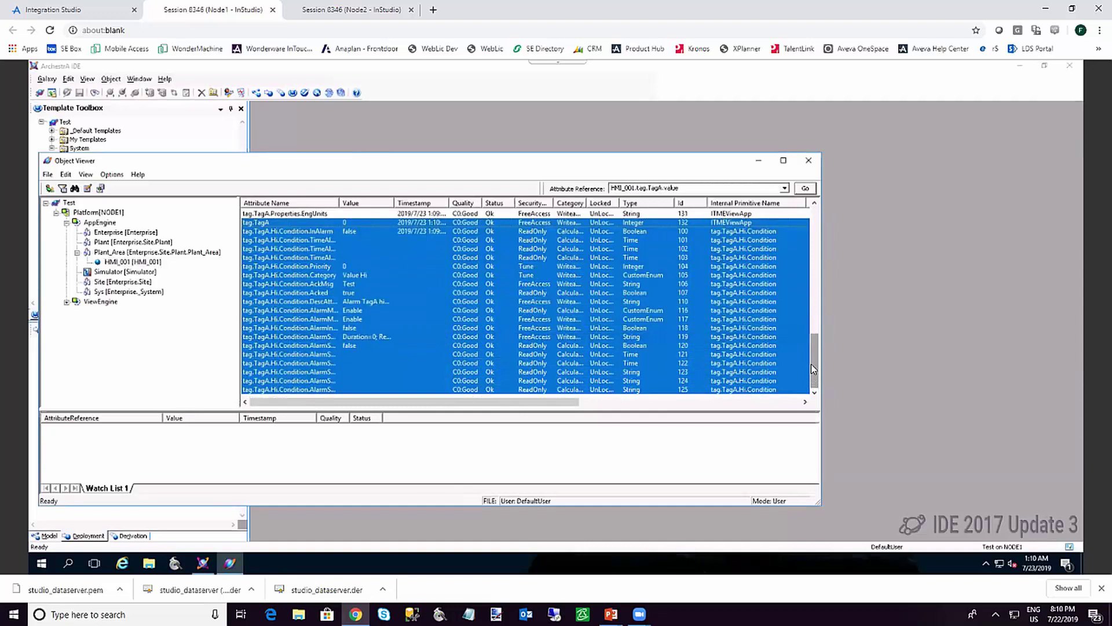
scroll(811, 364, up, 2)
click(442, 312)
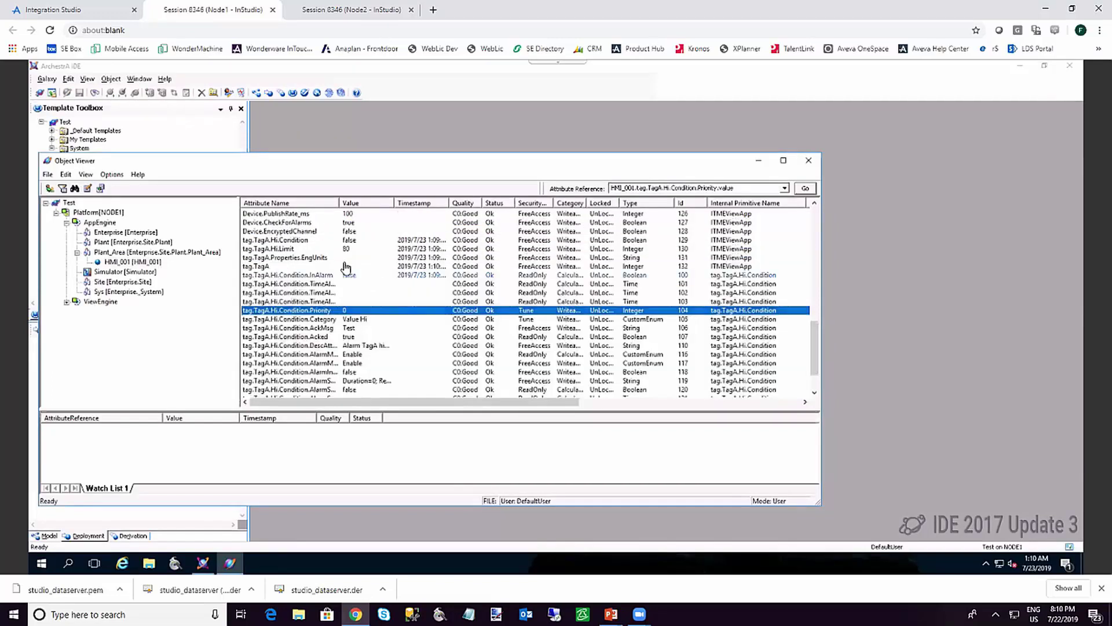
click(321, 267)
drag(320, 266, 145, 448)
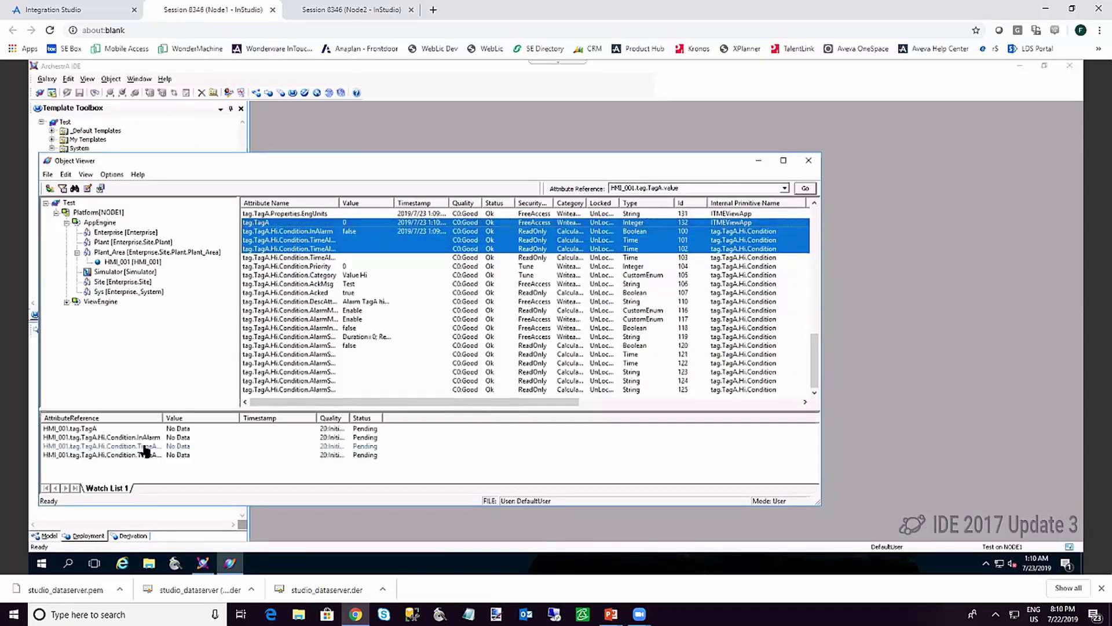
Write the value 100 to TagA in the watch list
double_click(182, 429)
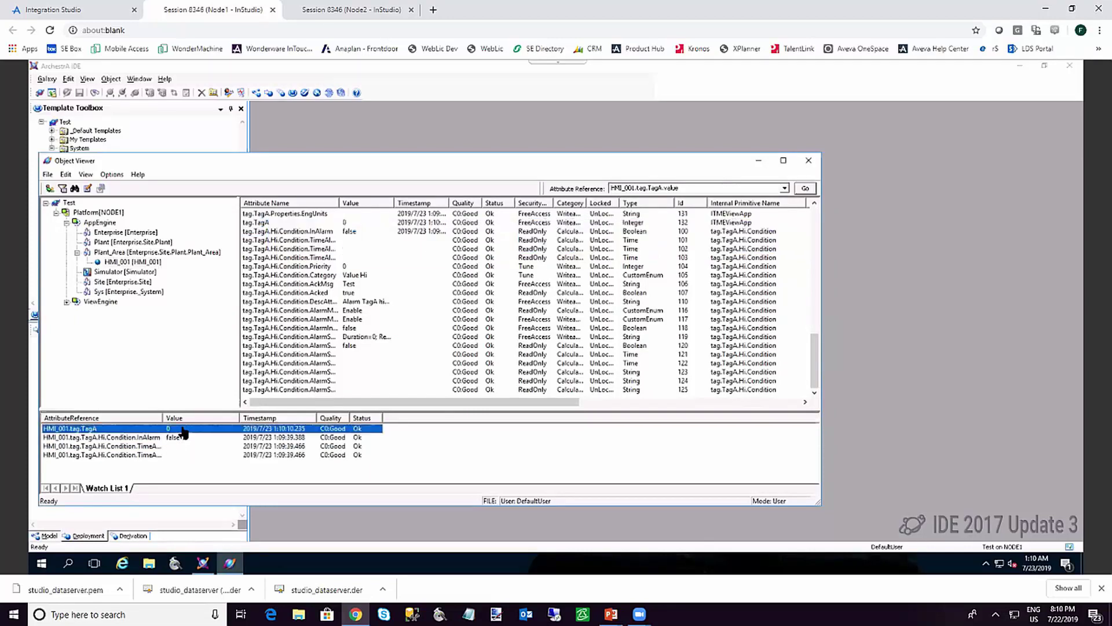
text(100)
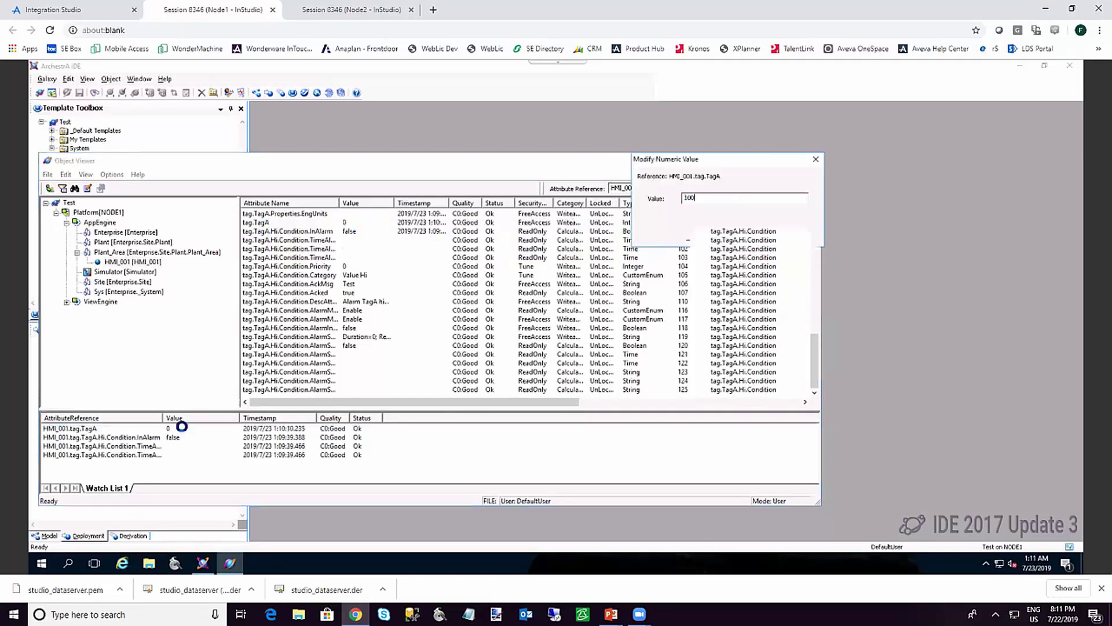
key(Return)
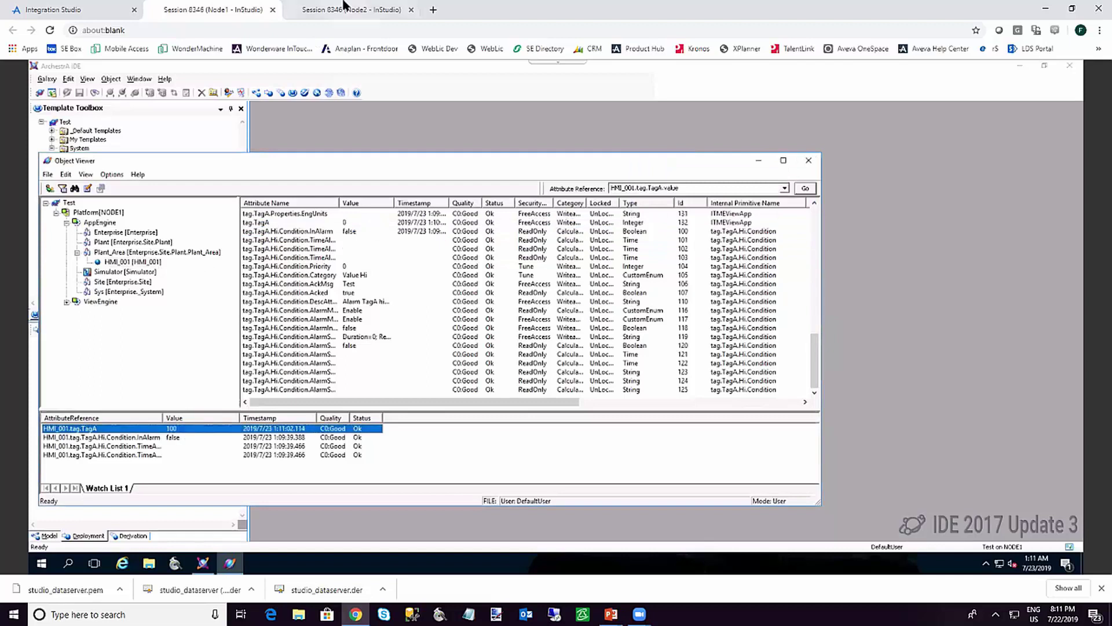
Change TagA from 100 to 20 in Node2's runtime to clear the high alarm
click(331, 9)
drag(64, 132, 33, 135)
text(20)
key(Return)
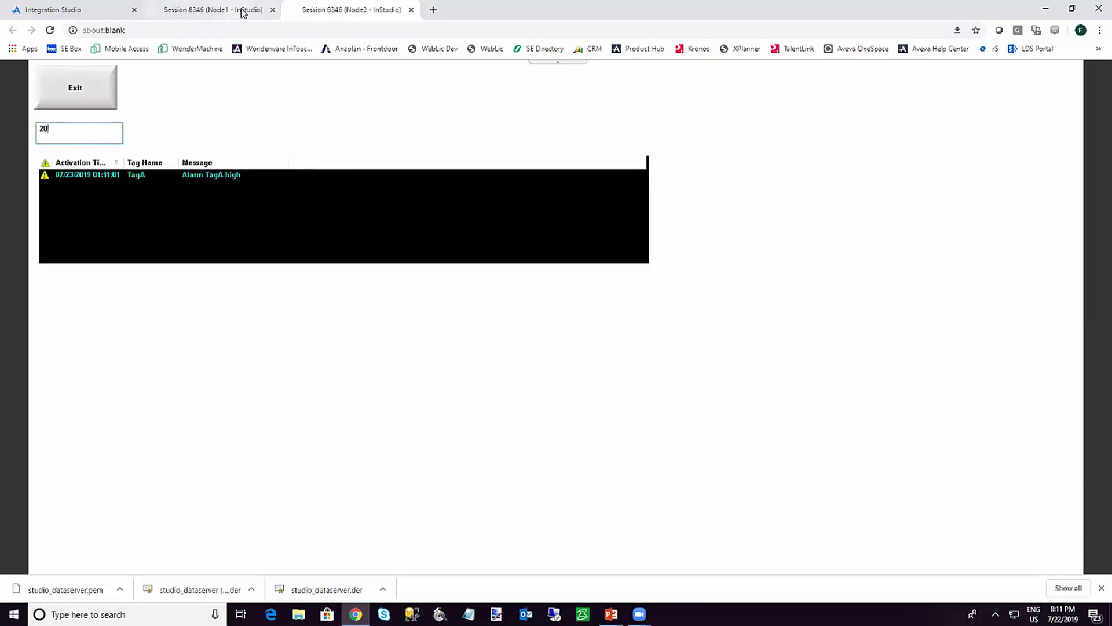
Confirm TagA's new value in Node1's Object Viewer, then close Object Viewer
click(238, 10)
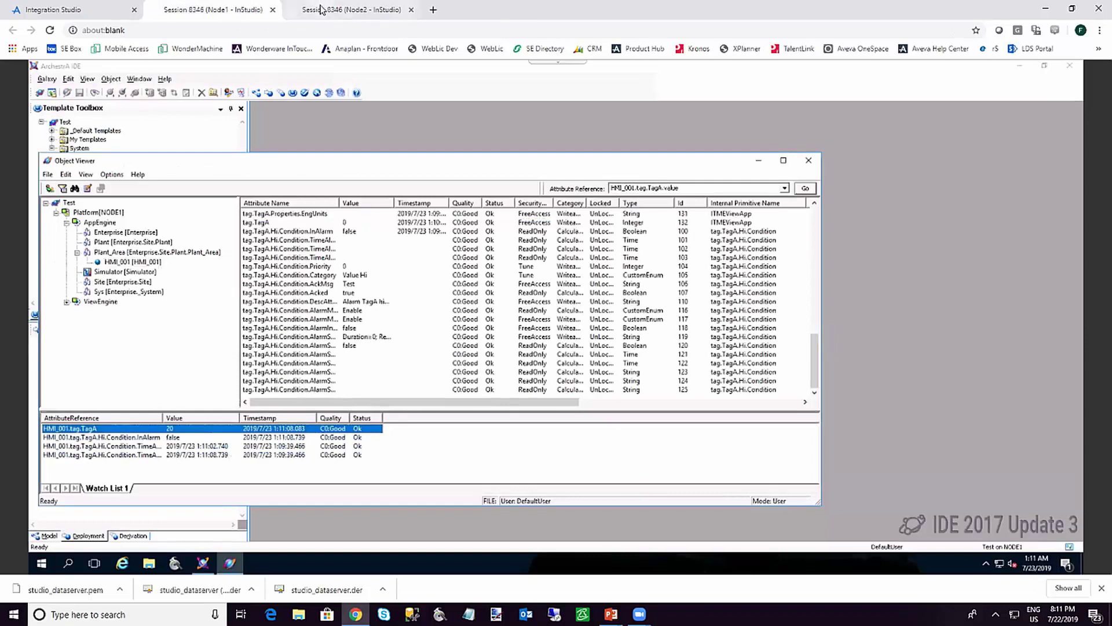
click(321, 10)
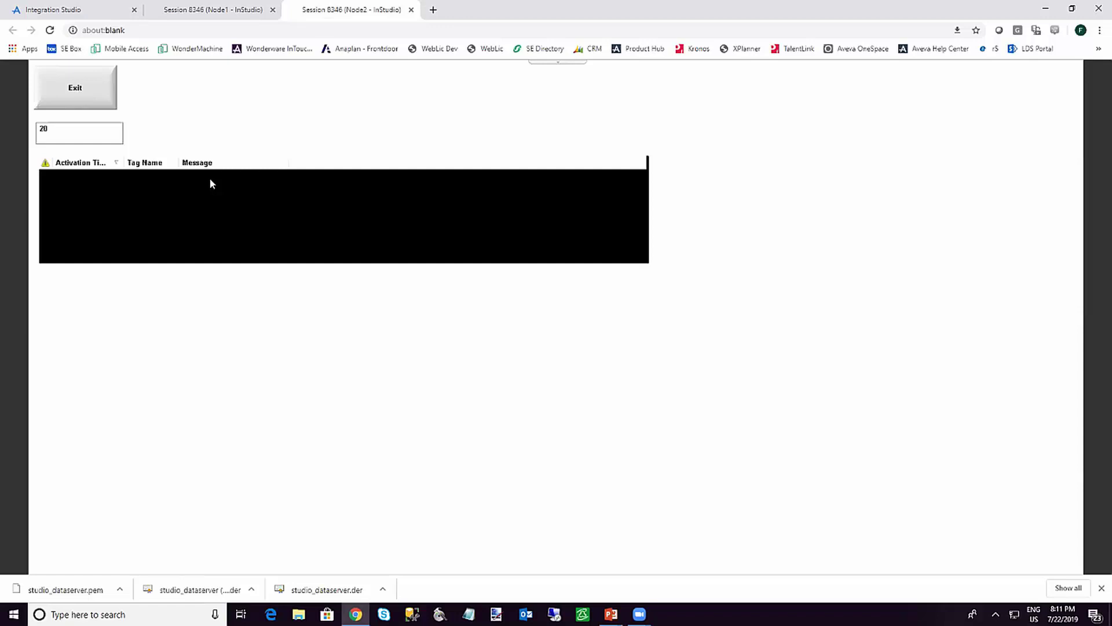
click(226, 11)
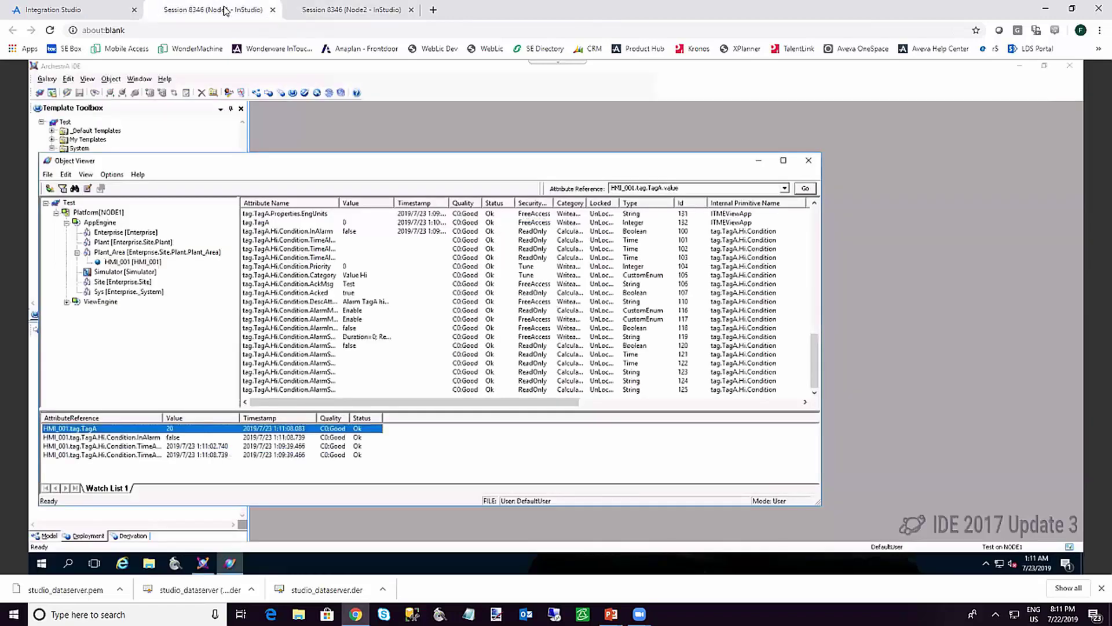
click(810, 161)
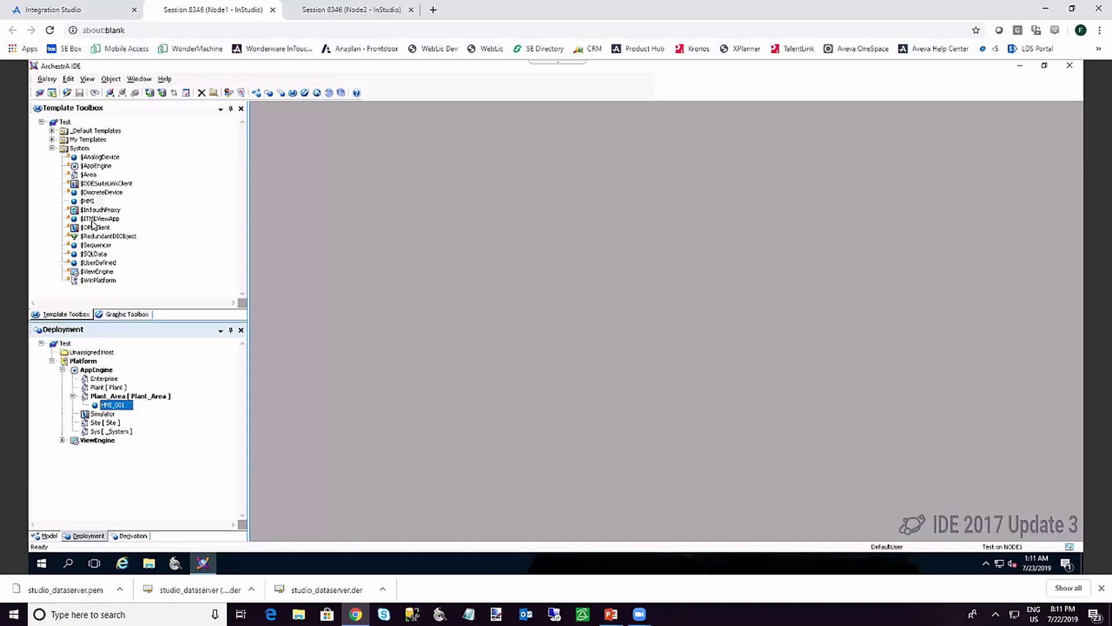
Open the $HMI template's project HMI.APP in InTouch Edge HMI Studio, past the Remote Debugging Tools warning
double_click(87, 200)
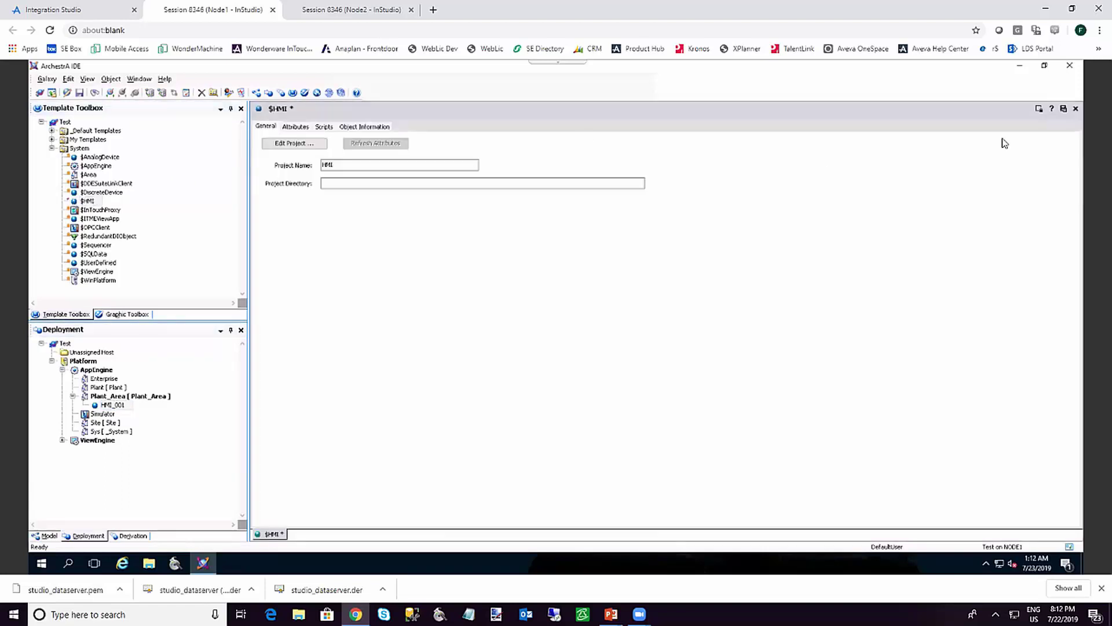
click(296, 143)
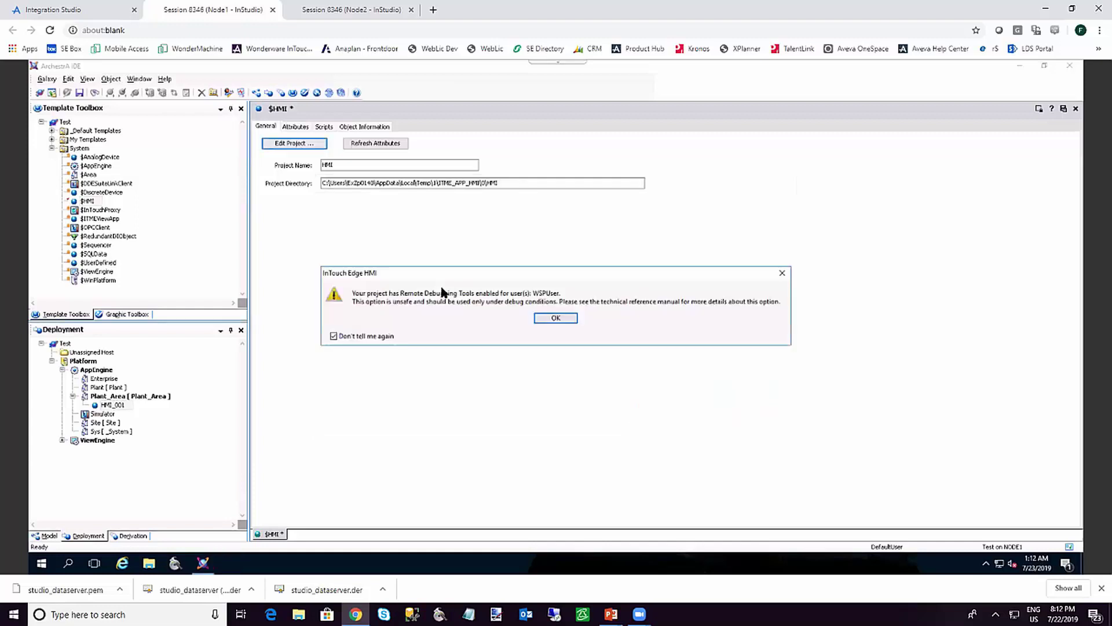
click(550, 319)
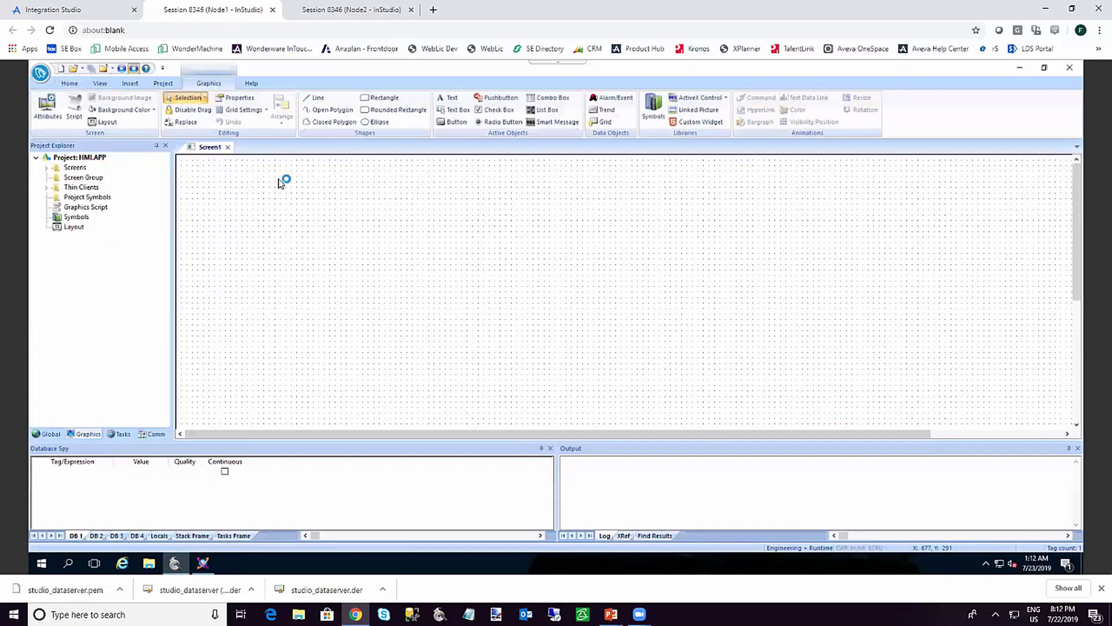
Close Screen1 and enable the data server's Encrypted Port 51234 in Project Communication settings
click(230, 148)
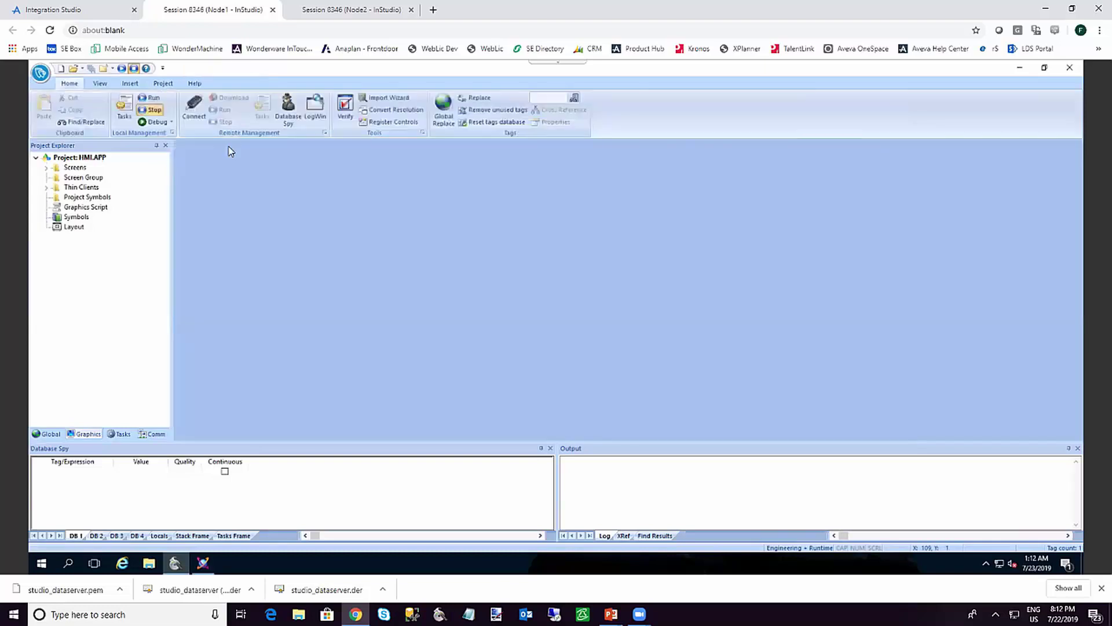
click(162, 84)
click(184, 105)
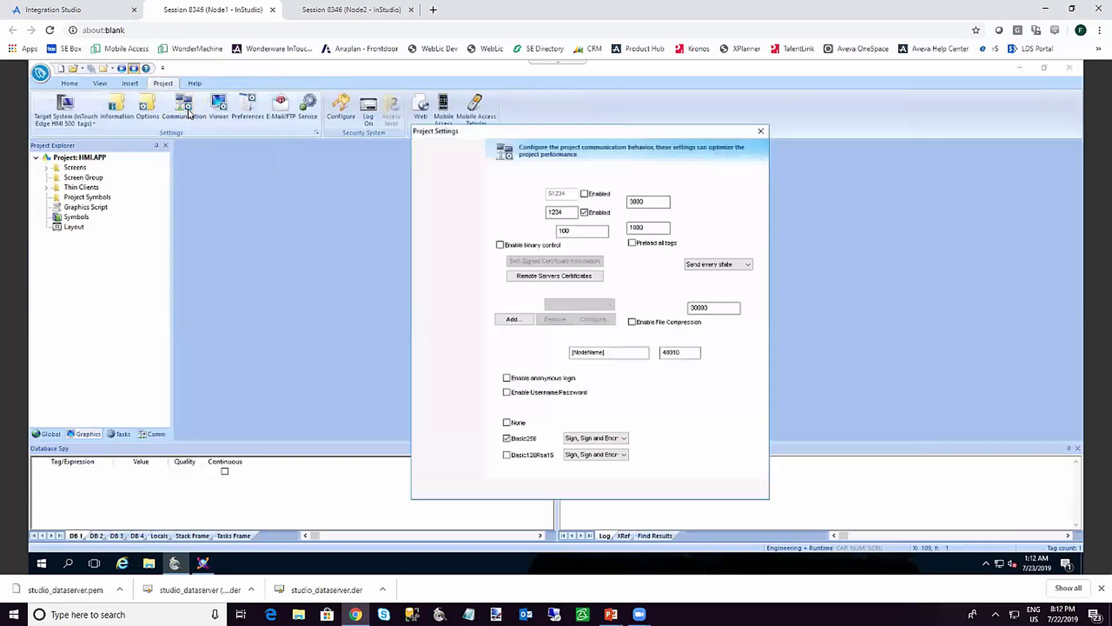
click(585, 194)
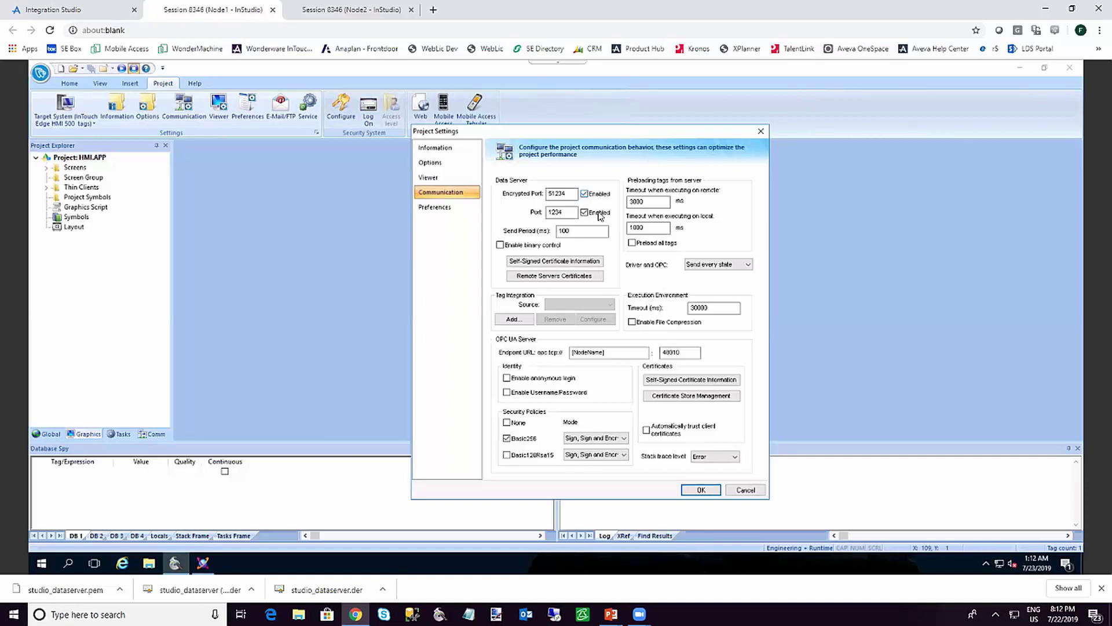
click(698, 491)
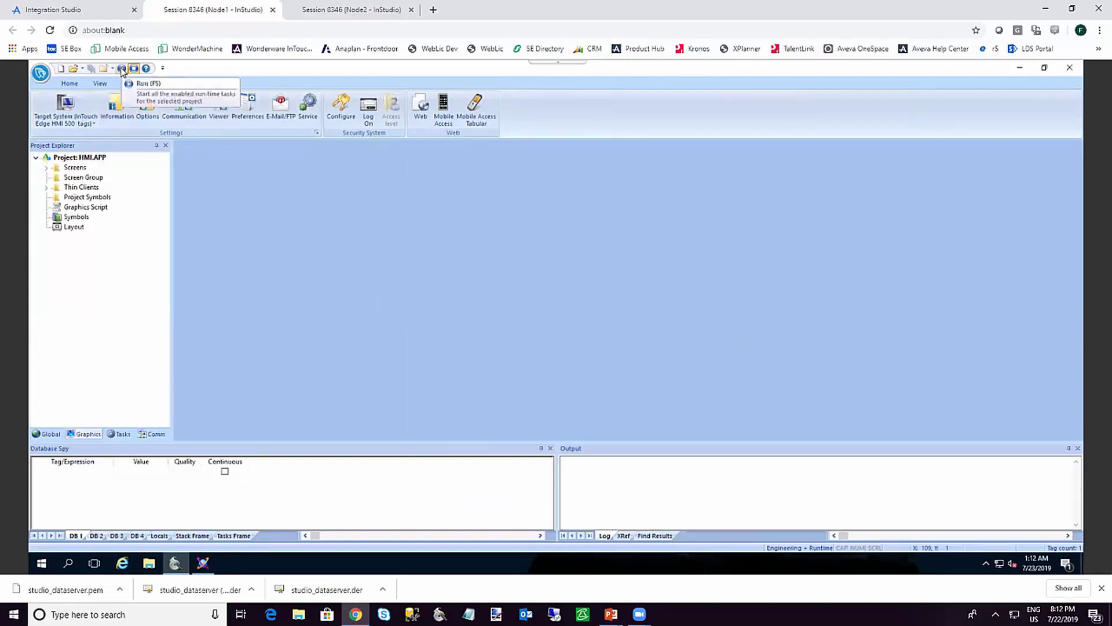
Run the project locally, exit the runtime, and close InTouch Edge HMI Studio
click(121, 70)
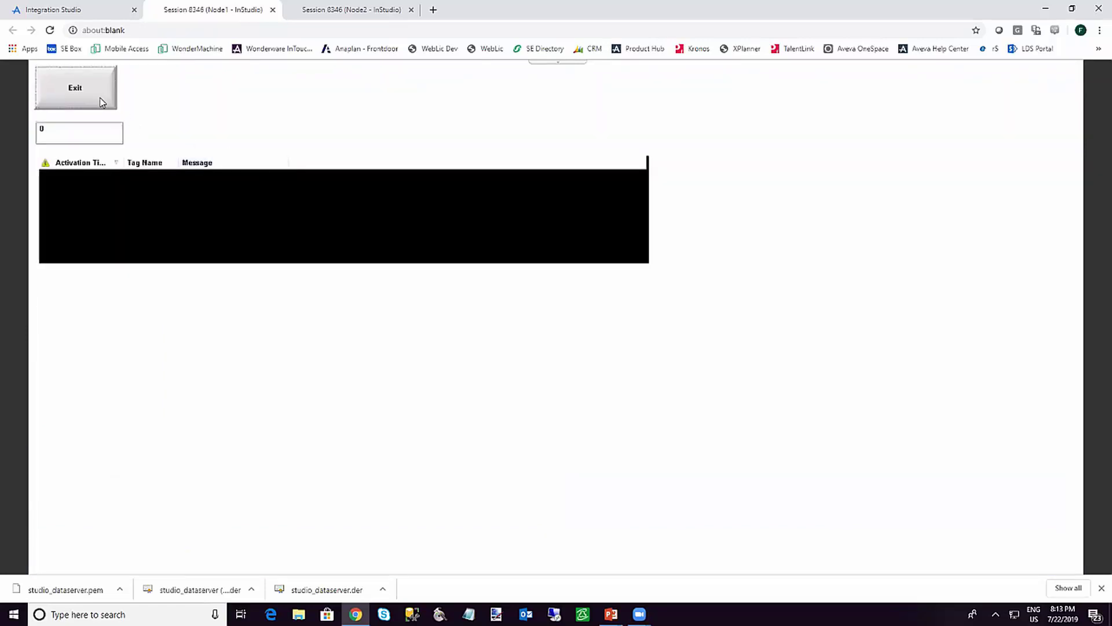
click(75, 88)
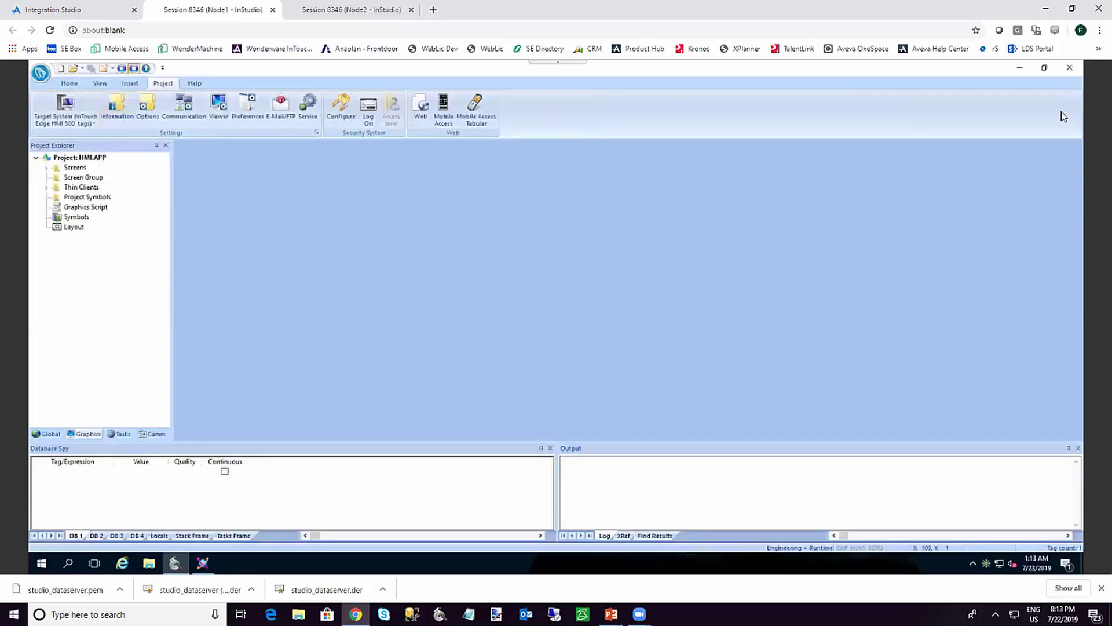
click(1069, 72)
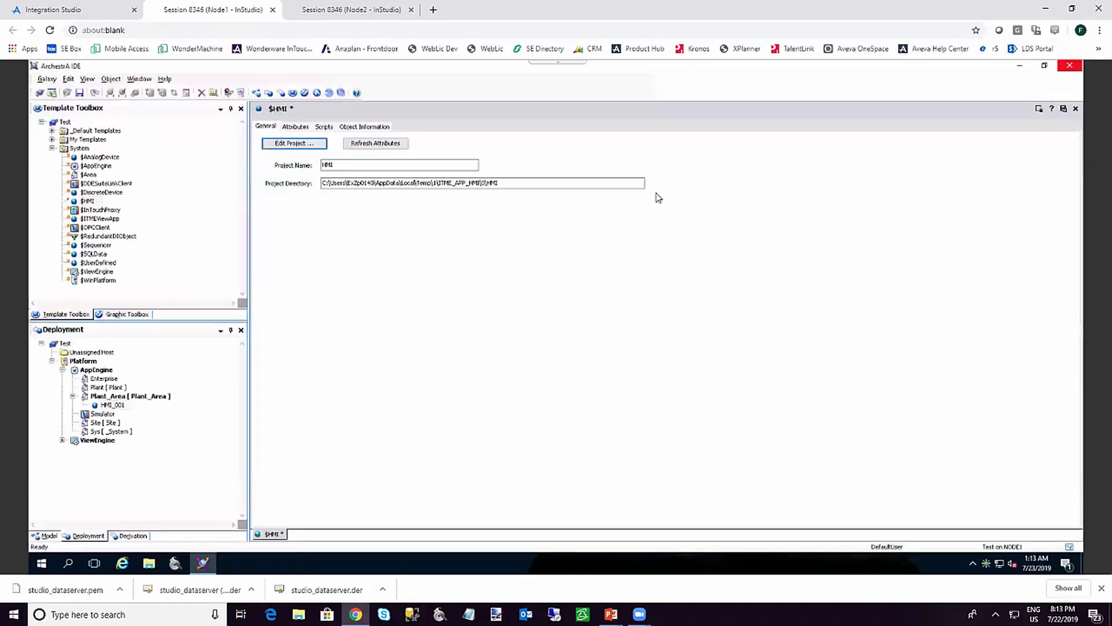
Save and check in $HMI without a comment, then open HMI_001 from Deployment
click(1076, 109)
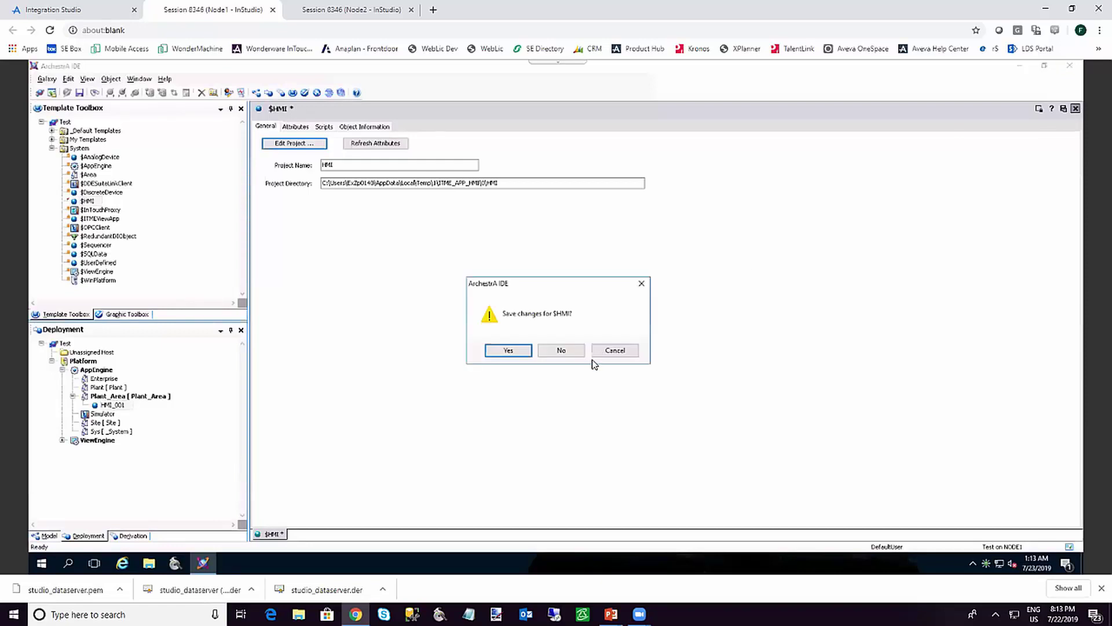
click(508, 351)
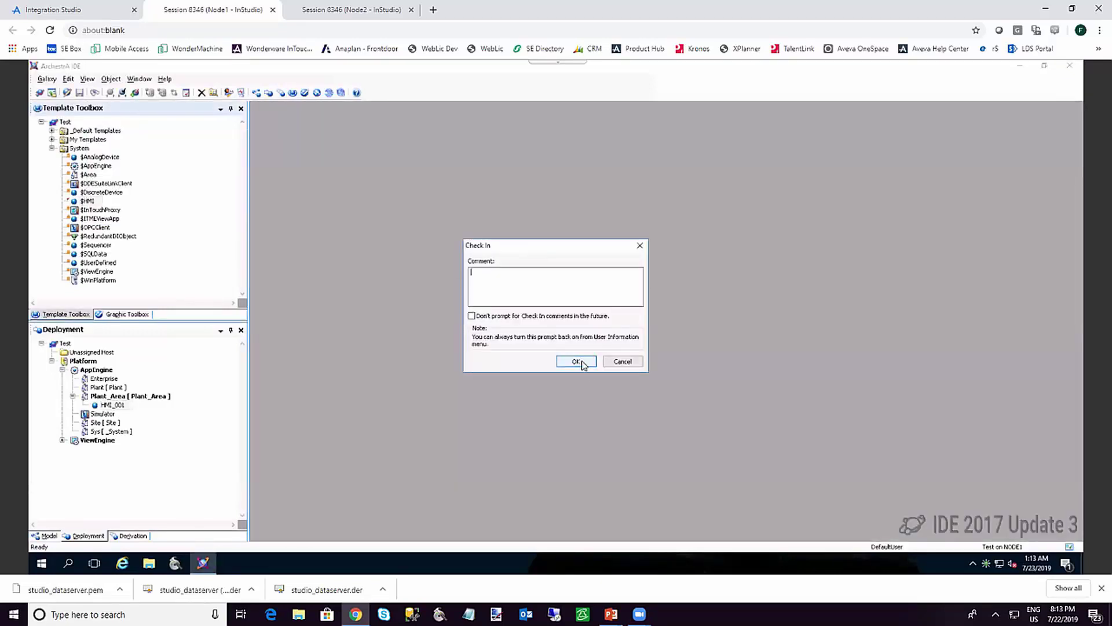
click(584, 365)
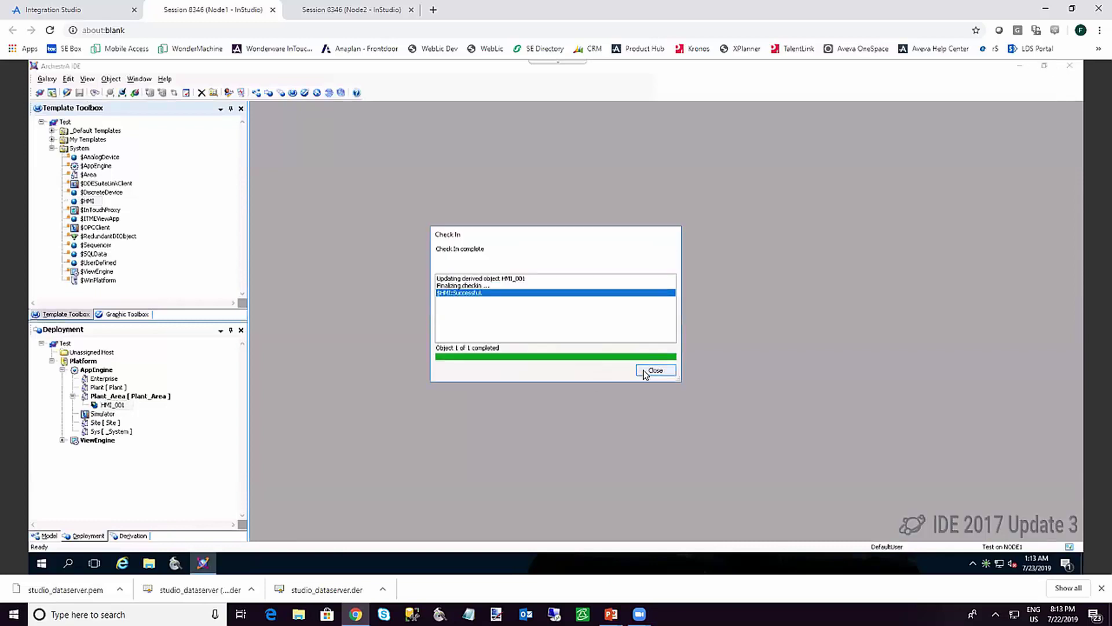
click(653, 372)
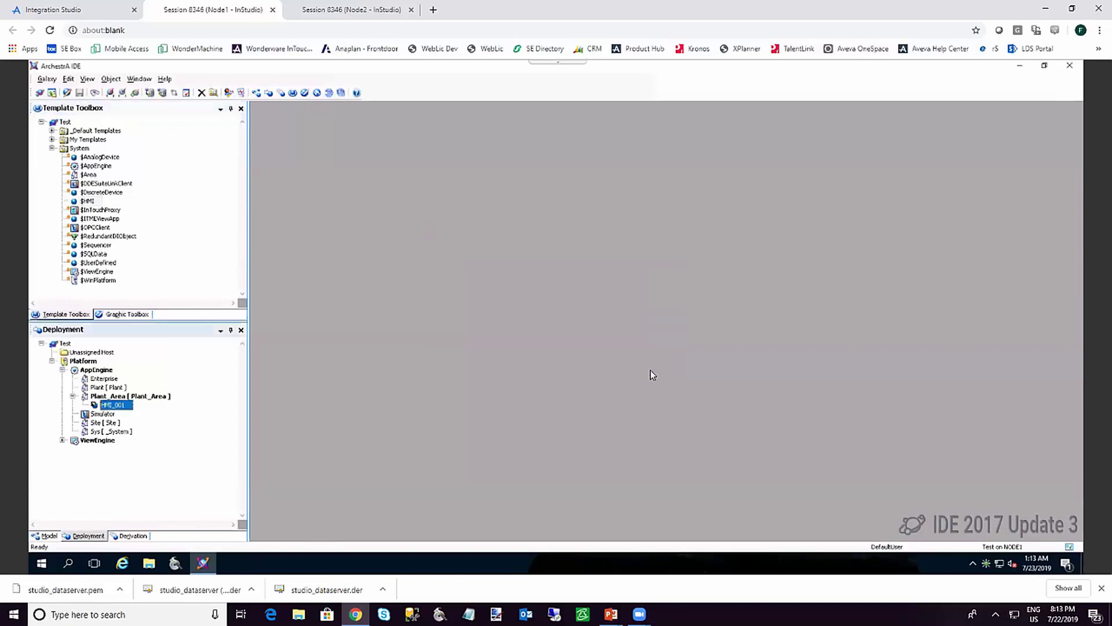
right_click(112, 405)
click(112, 407)
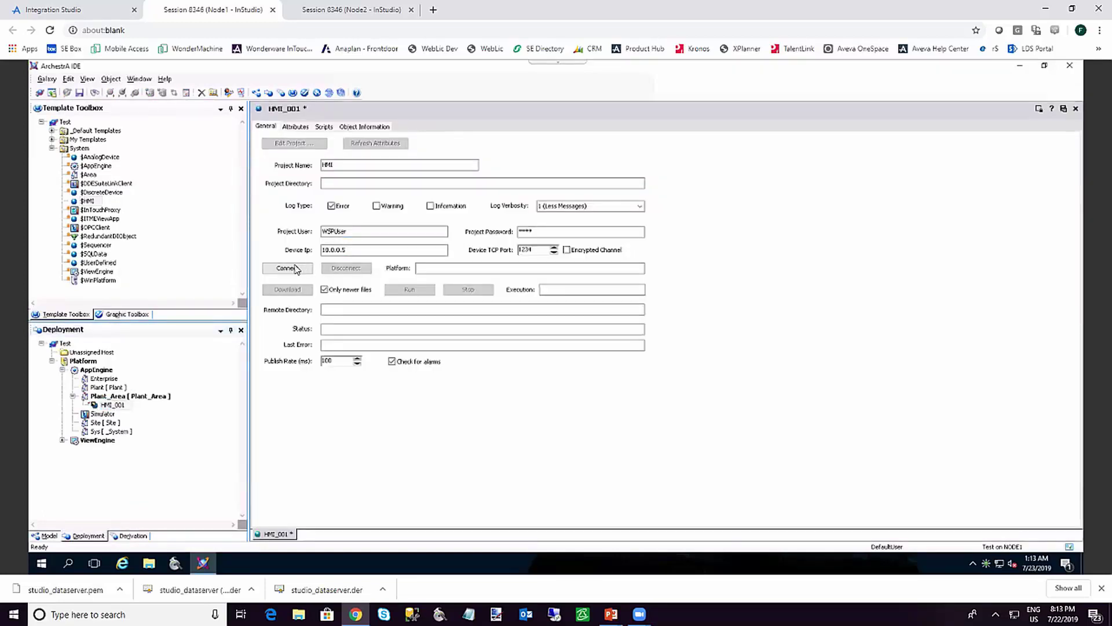
Connect to the device at 10.0.0.5, stop its running project, and download the project
click(295, 268)
click(471, 290)
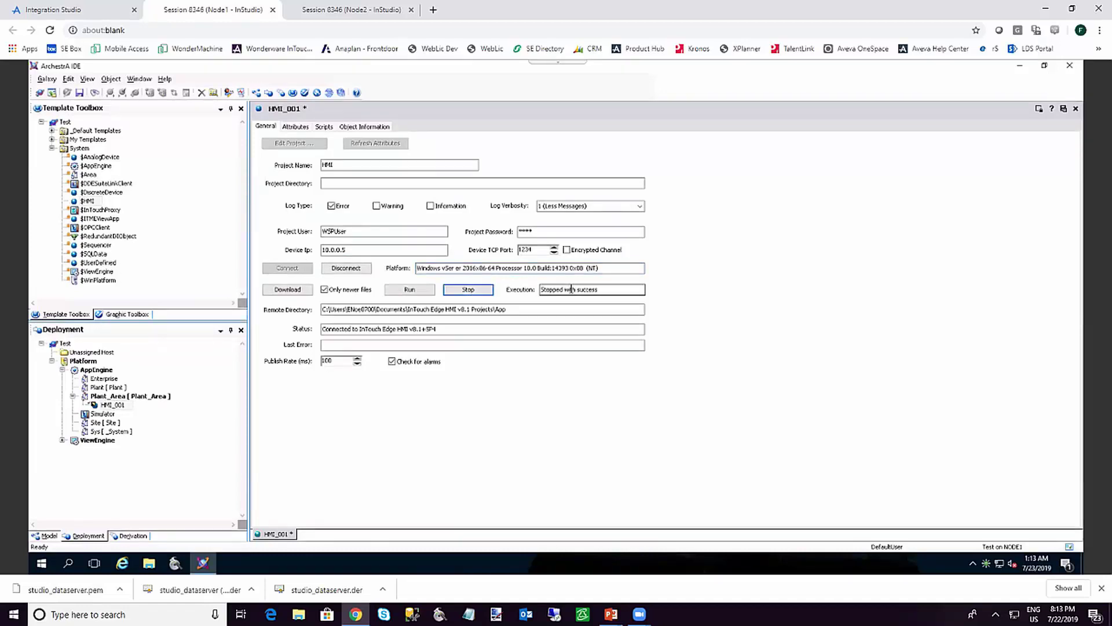
click(290, 292)
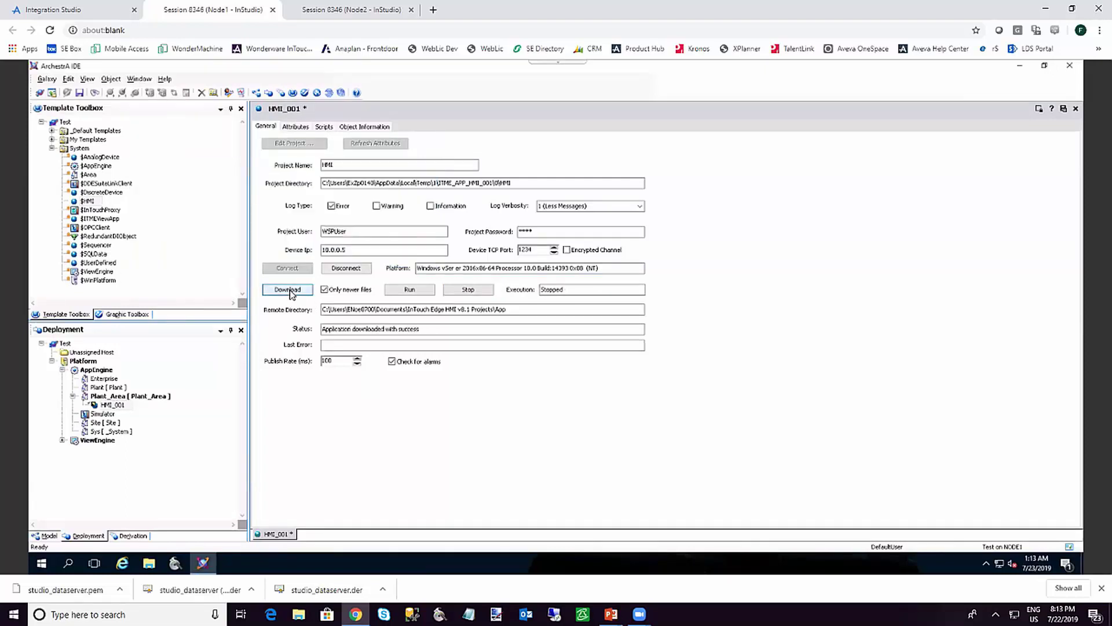
Set HMI_001's Device TCP Port to 51234 and enable Encrypted Channel
click(521, 250)
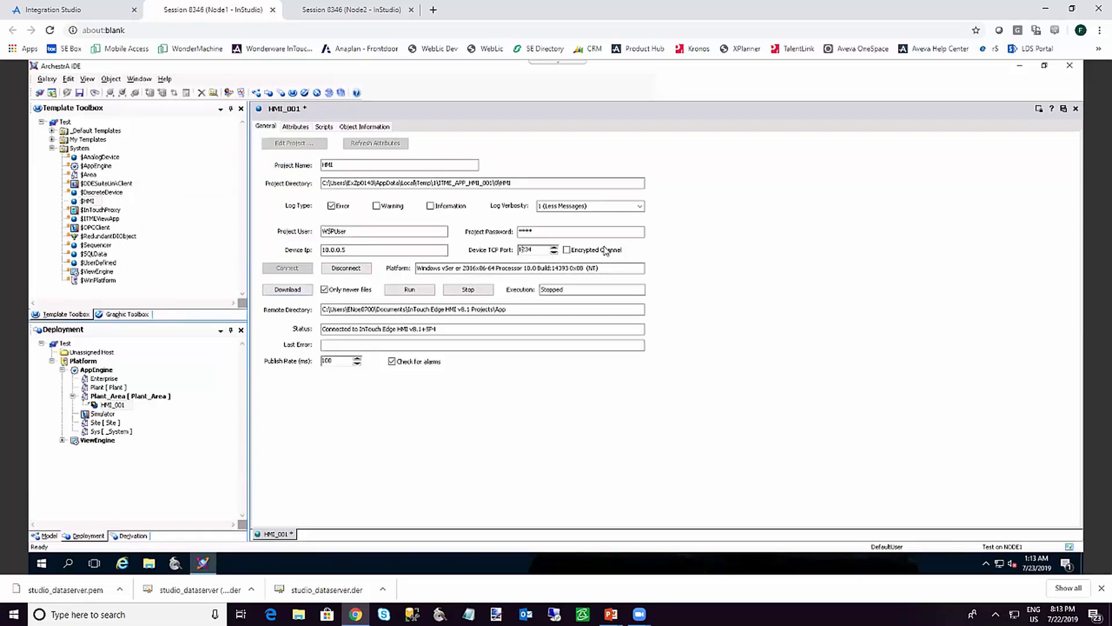
text(5)
click(568, 253)
Save and check in HMI_001's encrypted-port changes, then open $HMI from Template Toolbox
click(1075, 109)
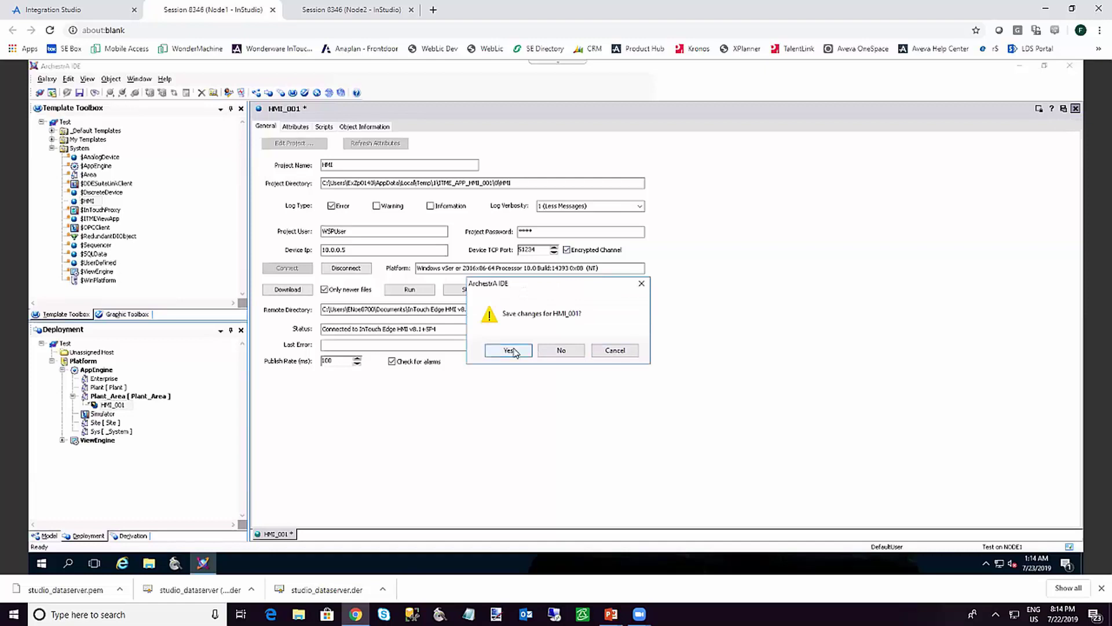
click(513, 350)
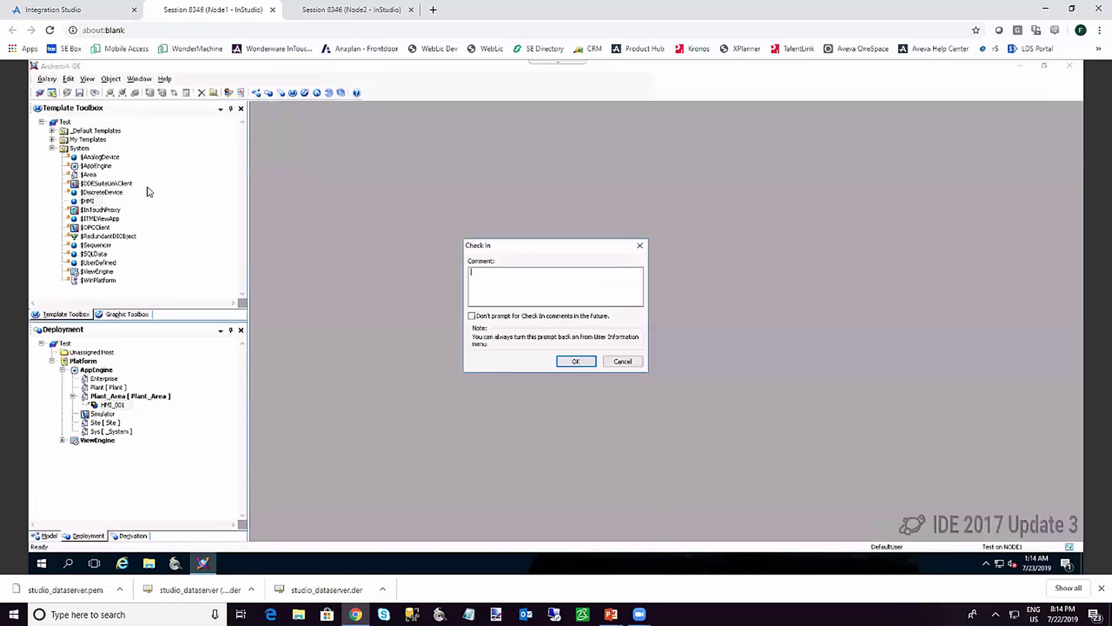
click(571, 362)
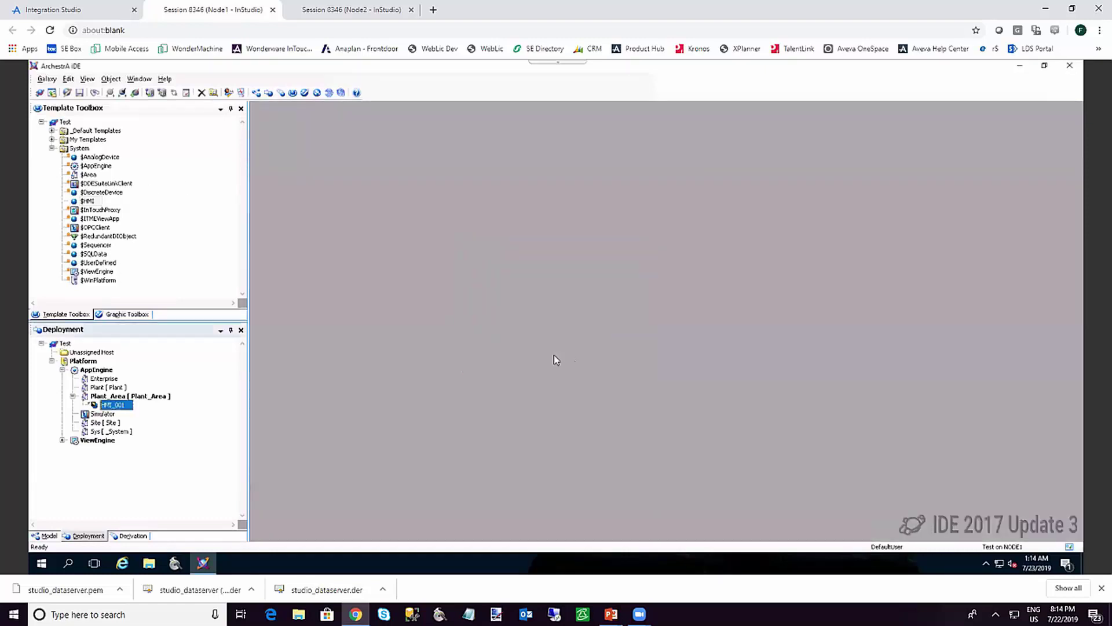
click(88, 201)
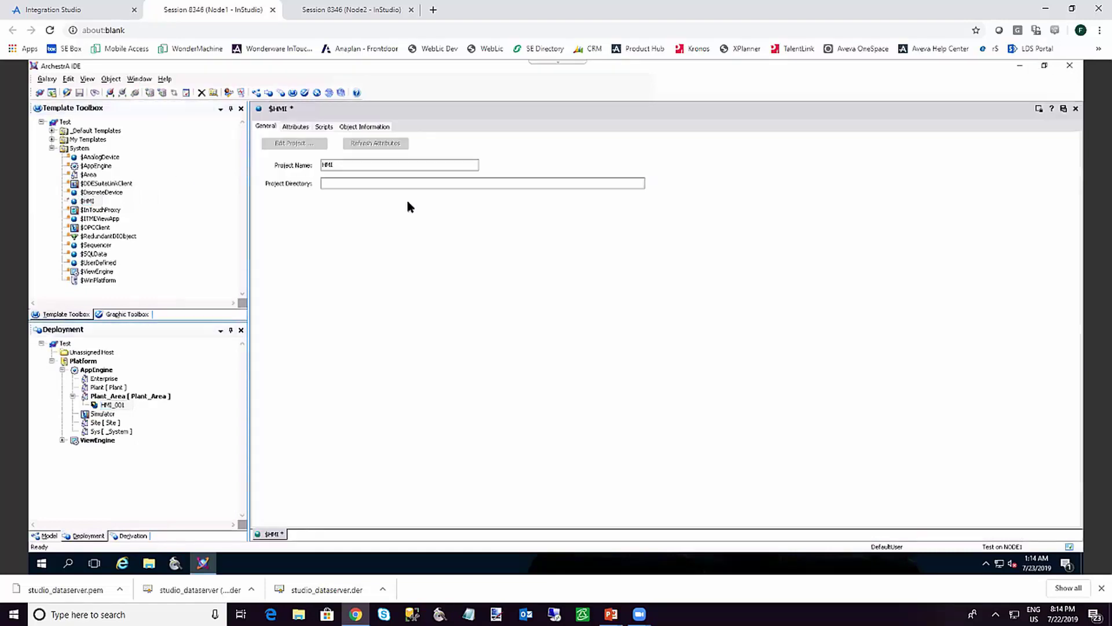
Evaluate GetAppPath() in the project's Database Spy and copy the returned temp folder path
click(284, 145)
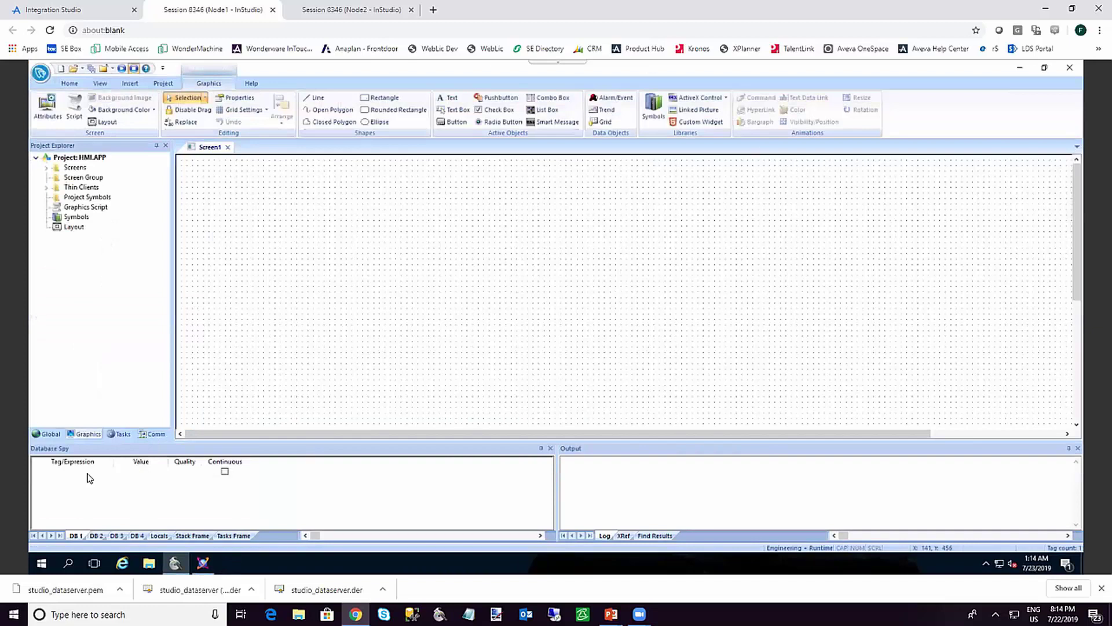
click(102, 472)
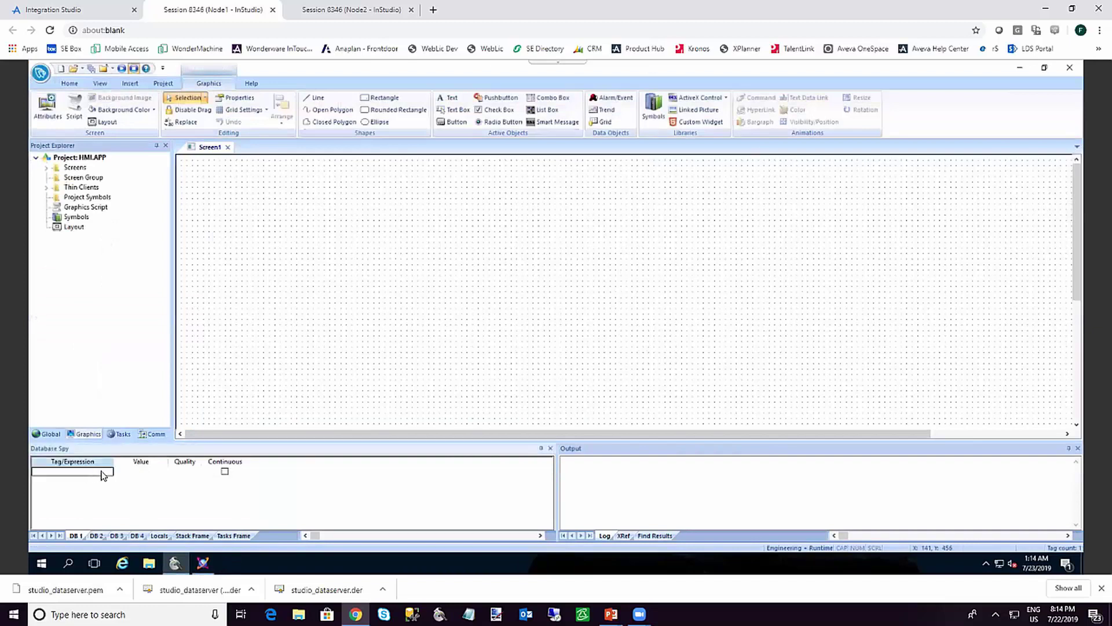
text(GetAppPath())
key(Return)
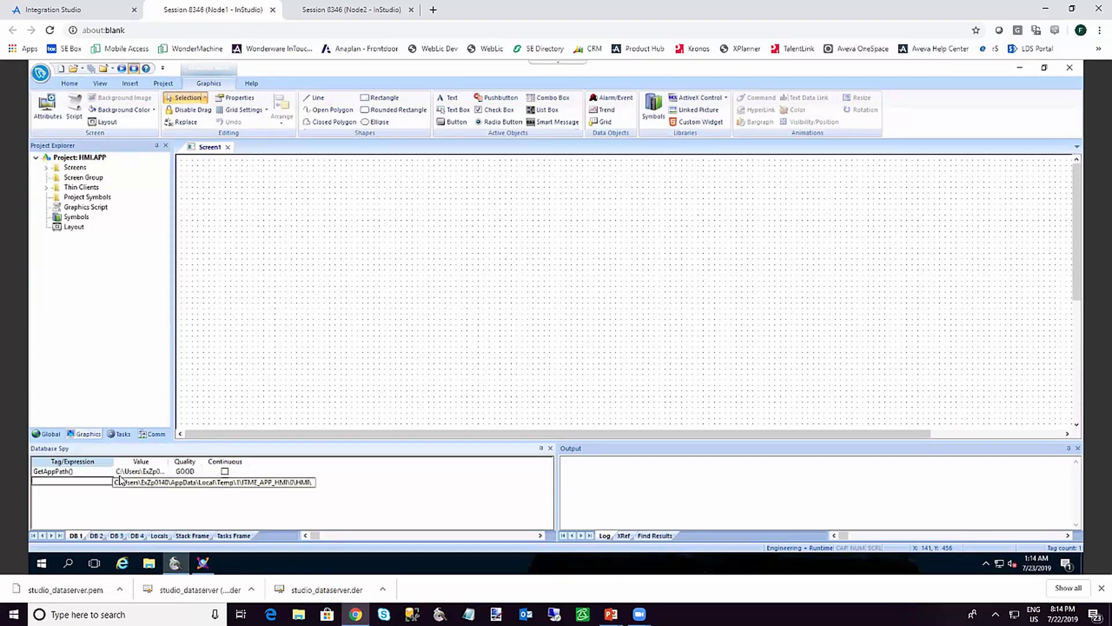
click(125, 472)
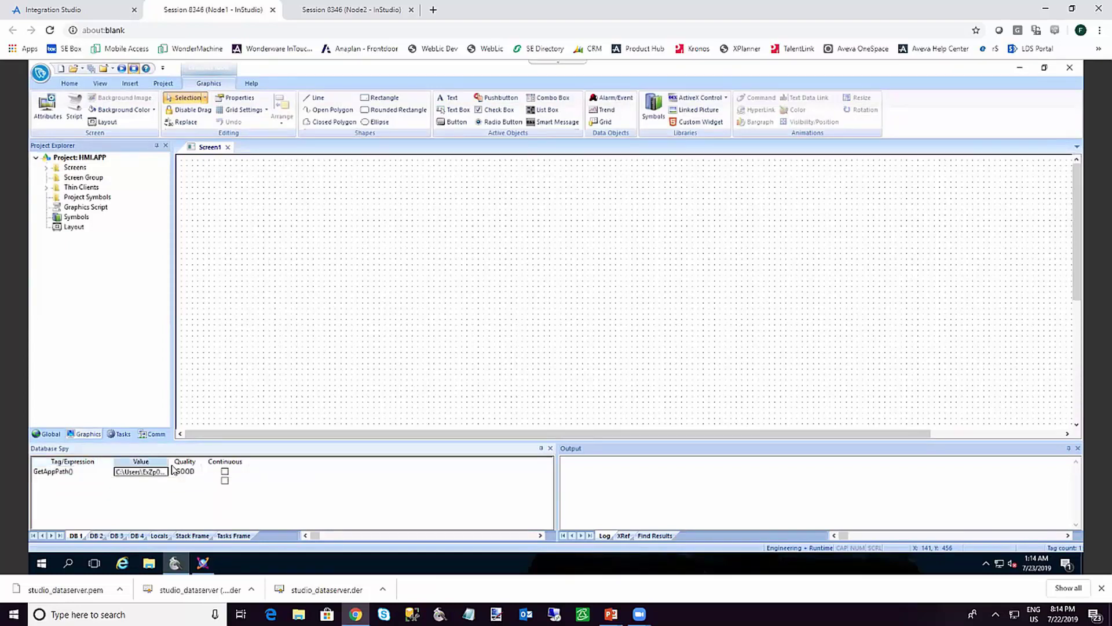
key(super+e)
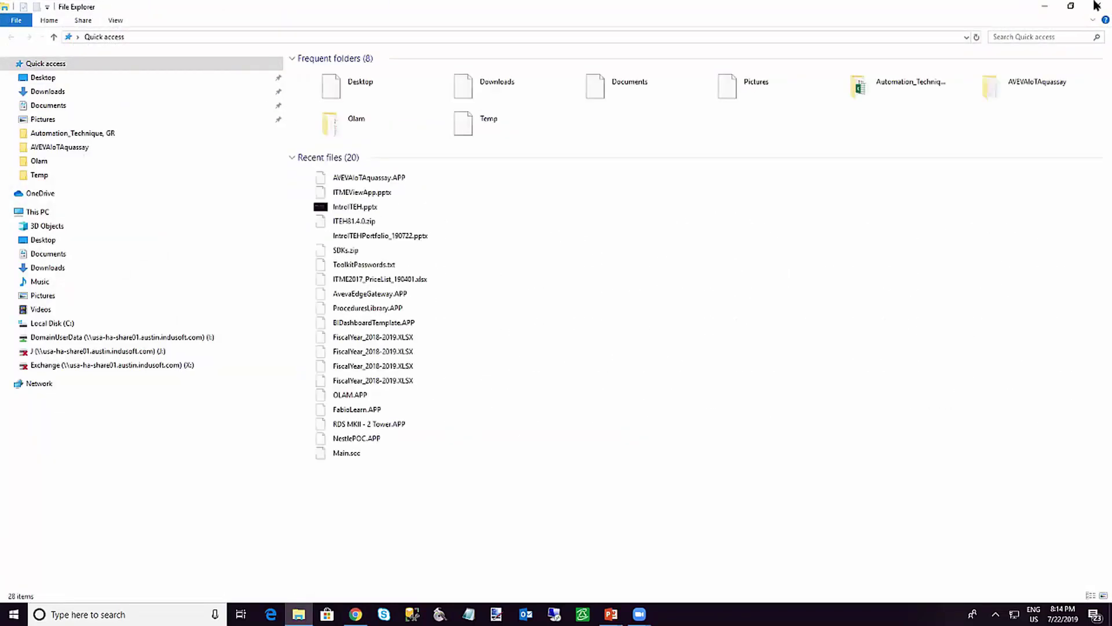
In the remote session's File Explorer, go to the pasted app path and open Config\certstore\own
click(1097, 7)
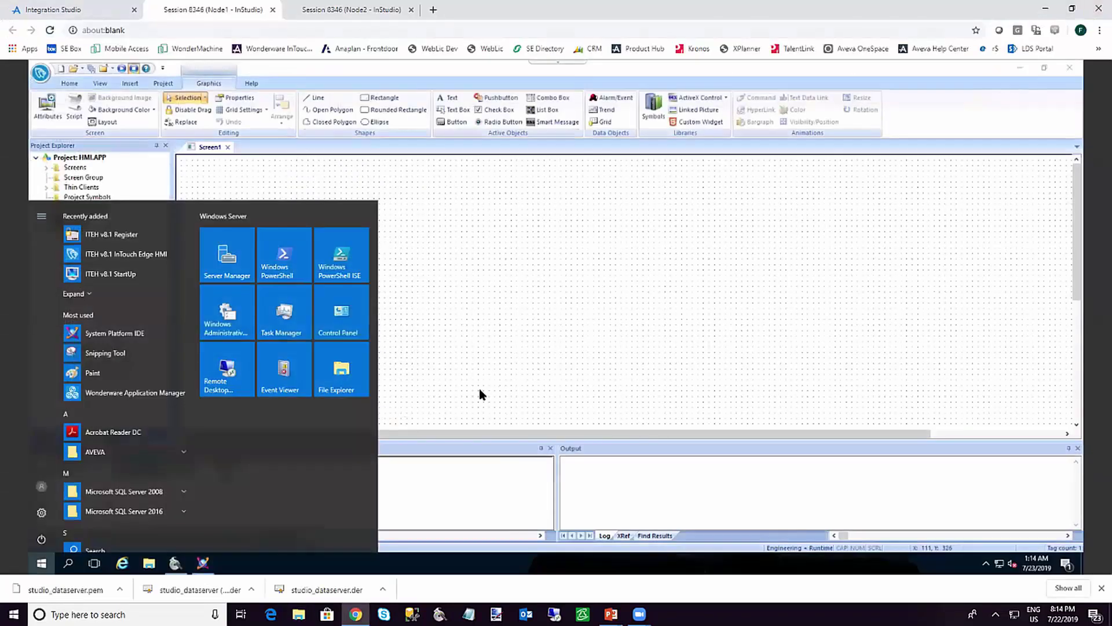
click(147, 562)
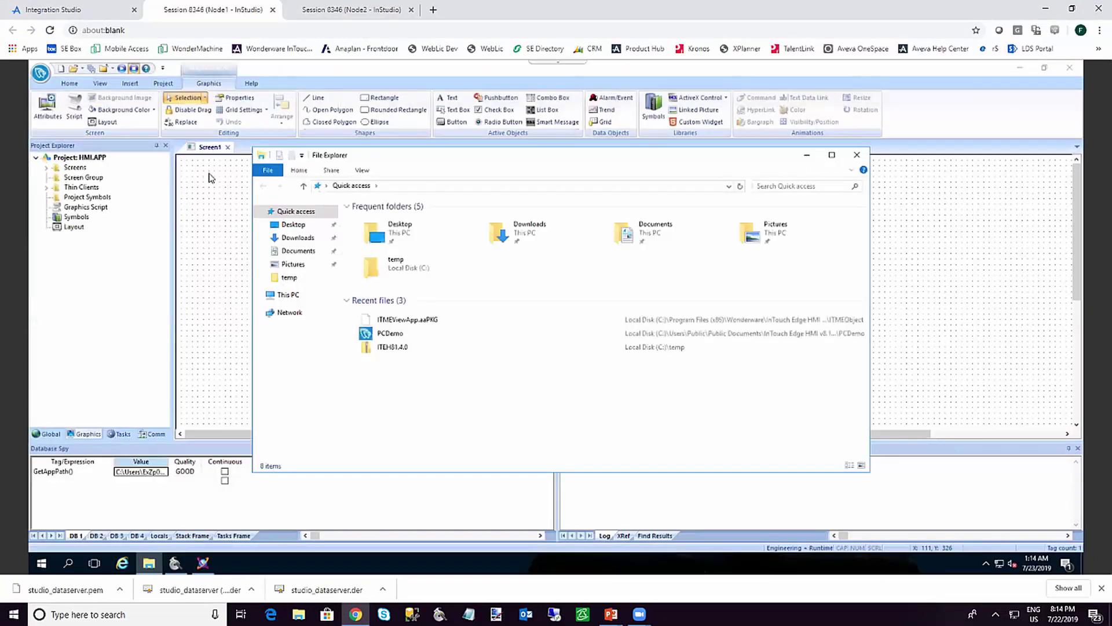
click(411, 188)
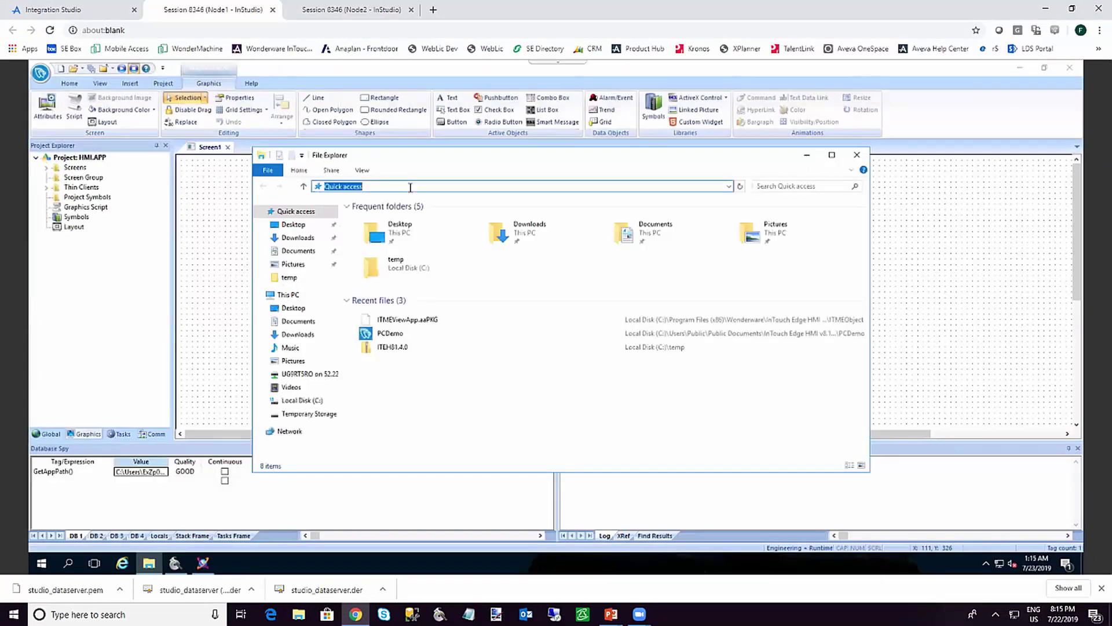
text(C:\Users\ExZp0140\AppData\Local\Temp\1\ITME_APP_HMI\0\HMI)
key(Return)
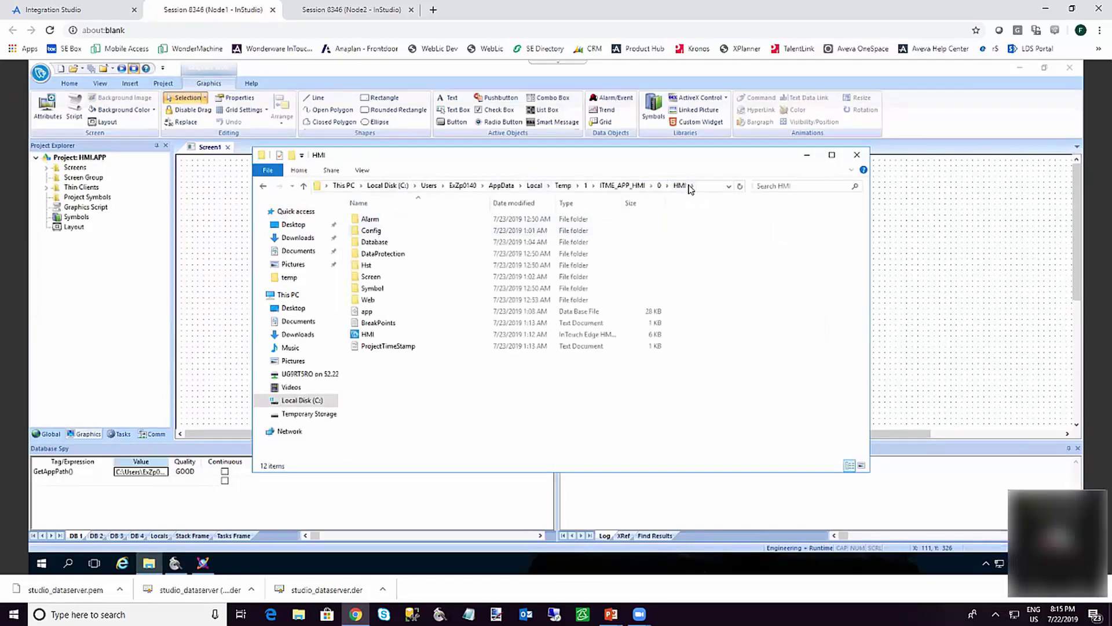
double_click(388, 233)
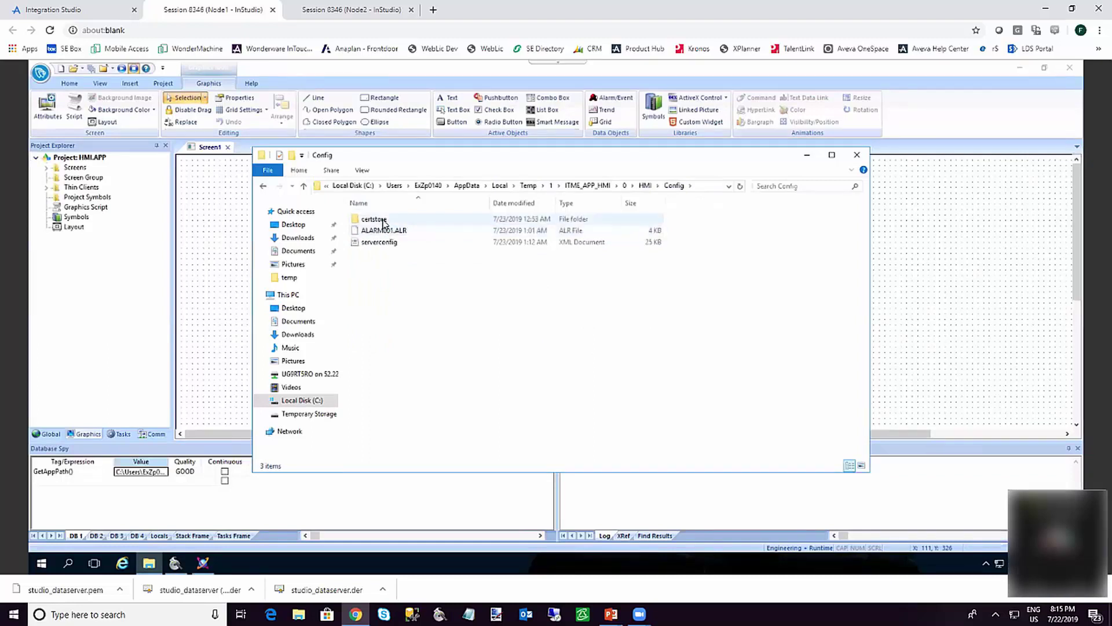
double_click(374, 219)
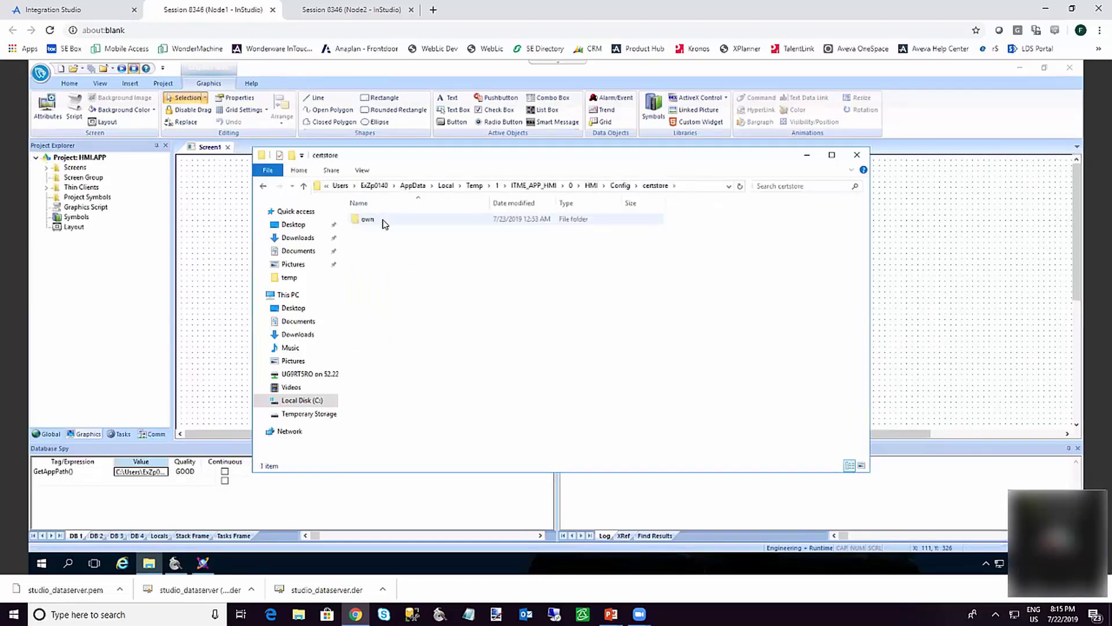
double_click(382, 222)
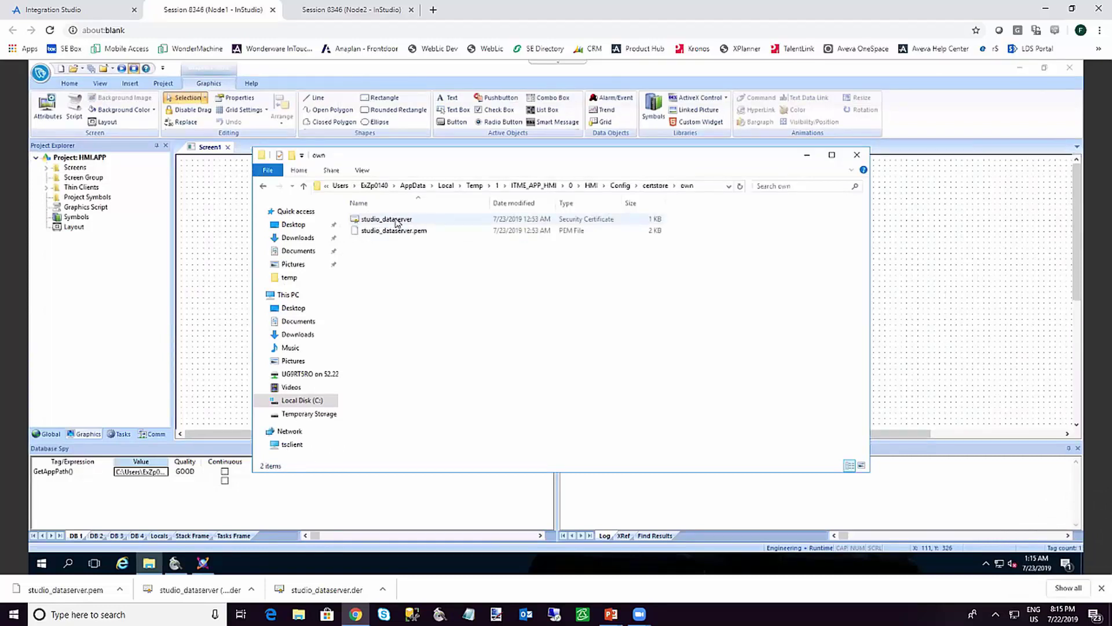
Install the studio_dataserver certificate into the Local Machine store with automatic store selection, then close Explorer
double_click(397, 223)
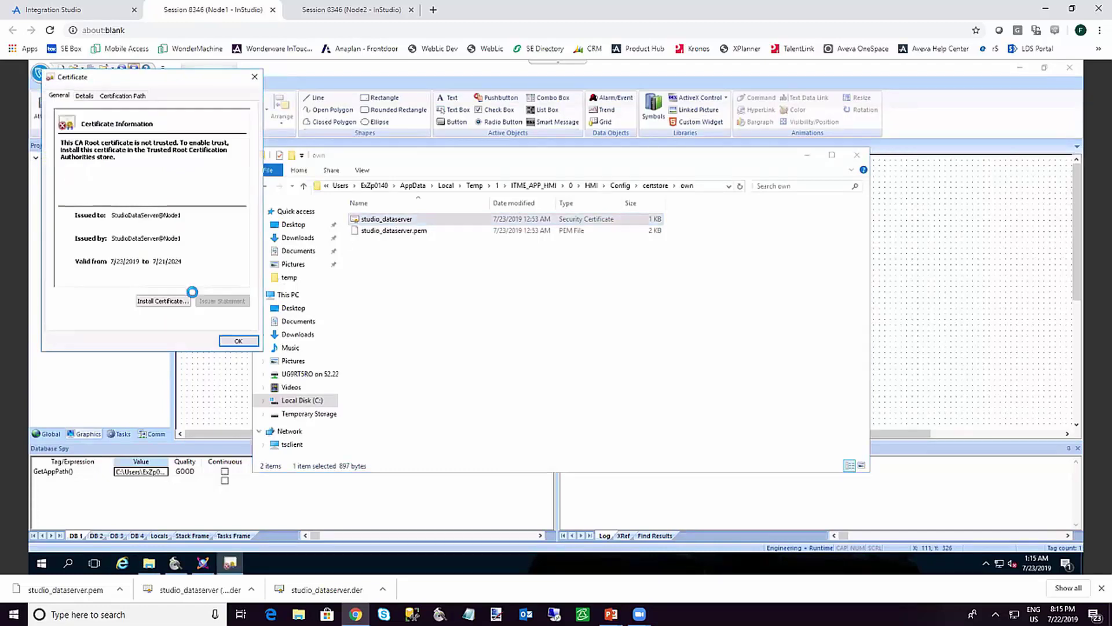
click(163, 301)
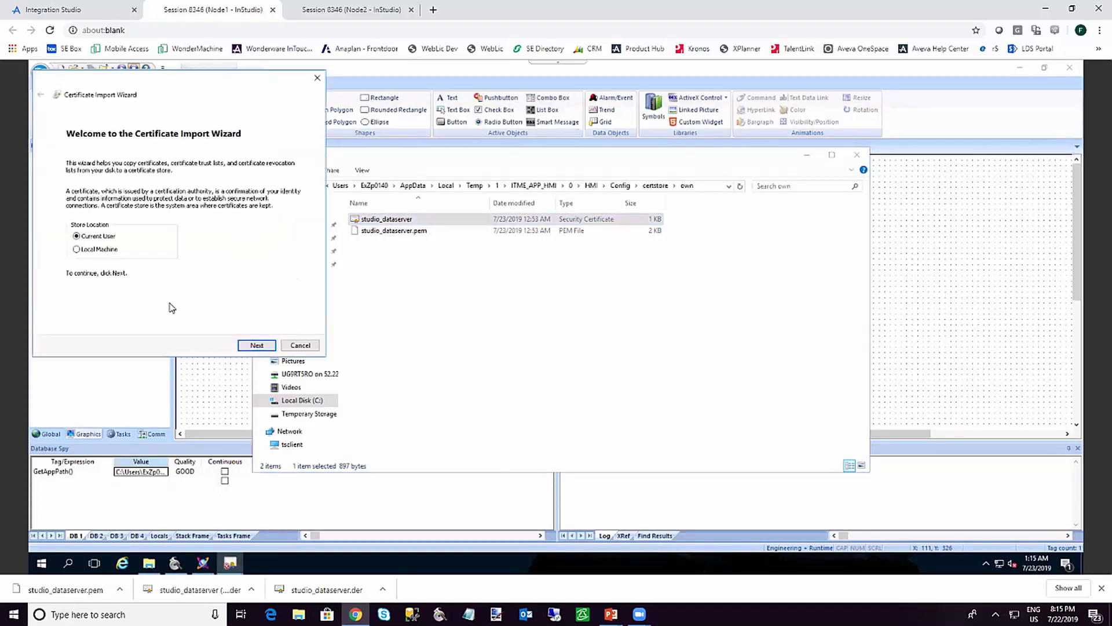
click(77, 250)
click(259, 346)
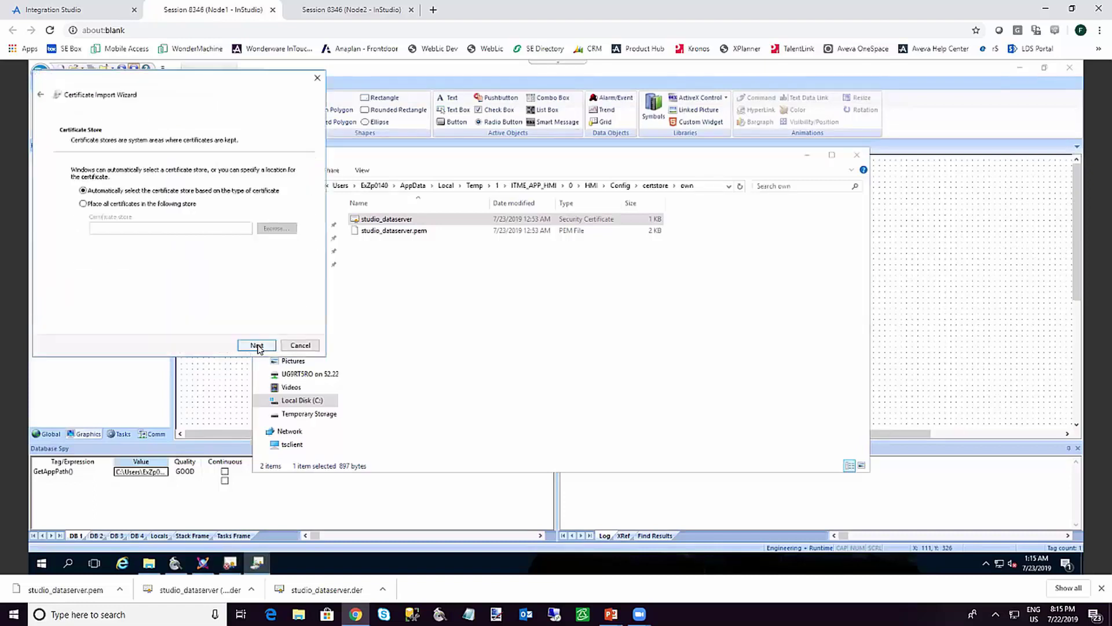
click(258, 346)
click(258, 346)
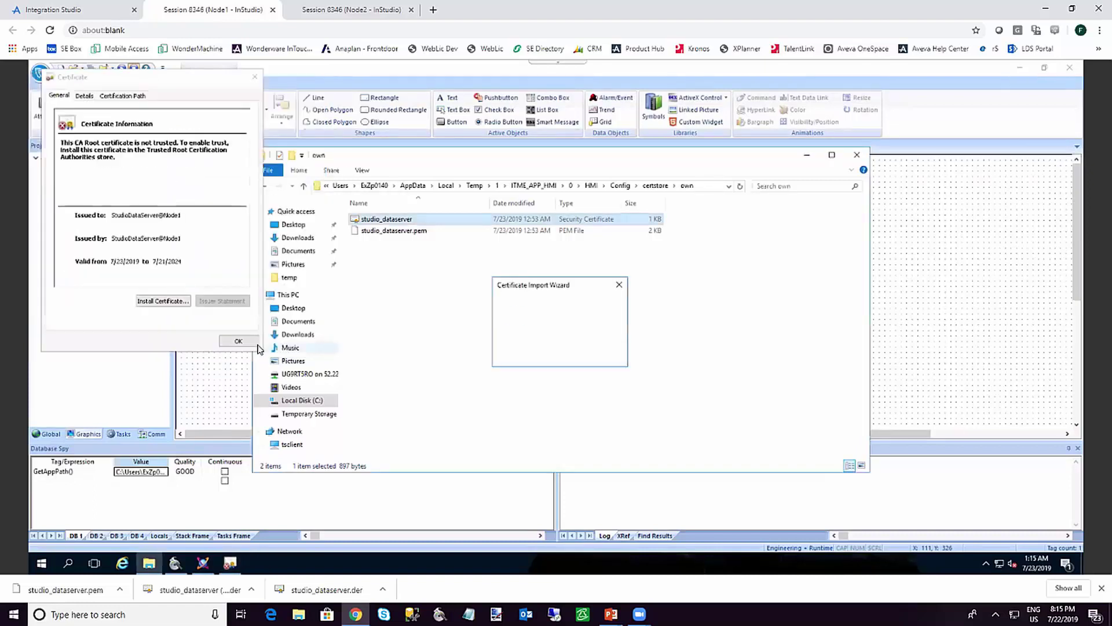
click(593, 353)
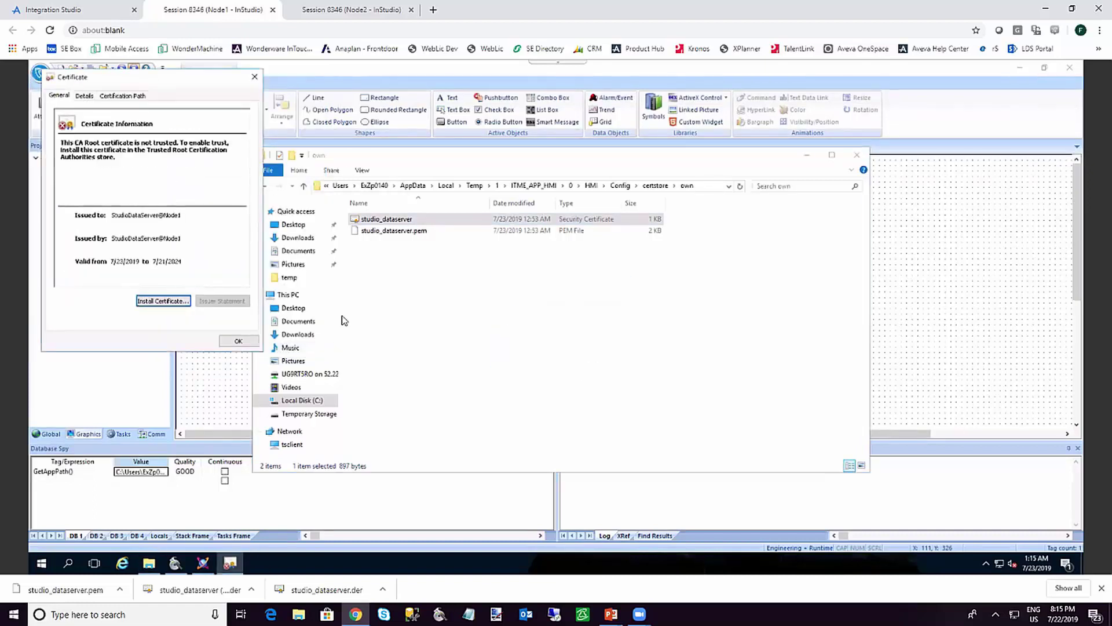
click(238, 340)
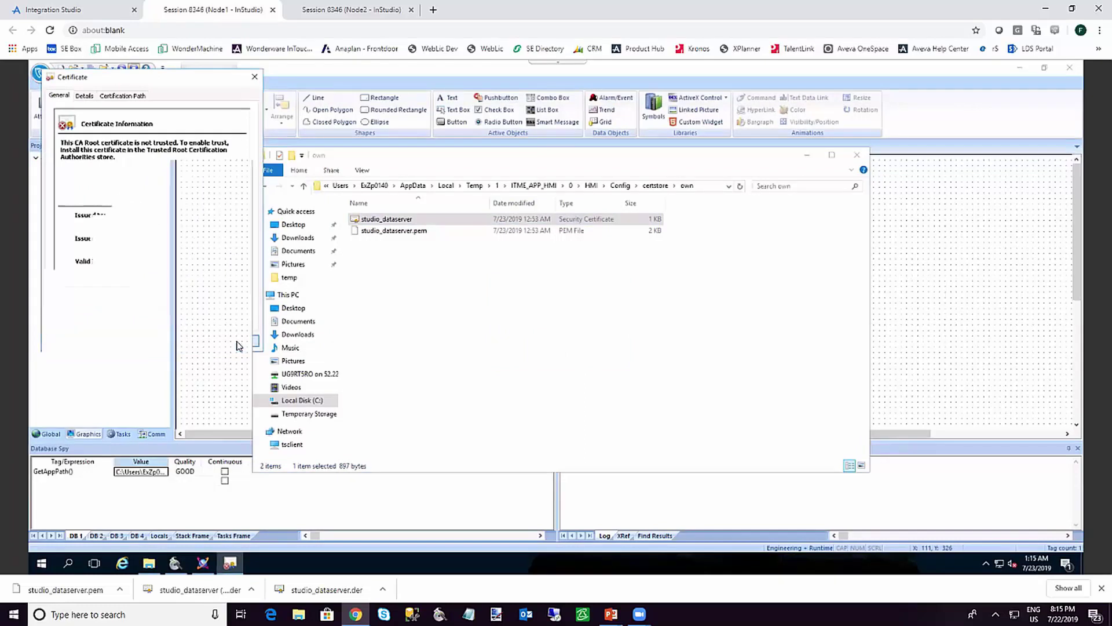
click(857, 157)
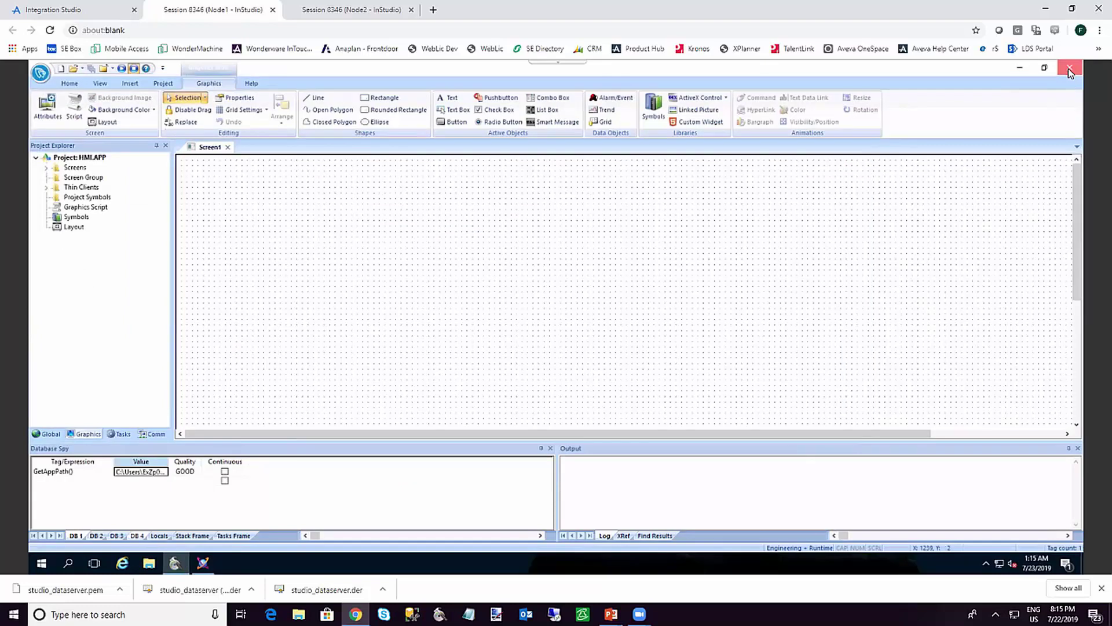
Close InTouch Edge HMI Studio and the $HMI editor, then save and check in $HMI
click(1069, 69)
click(1076, 109)
click(511, 351)
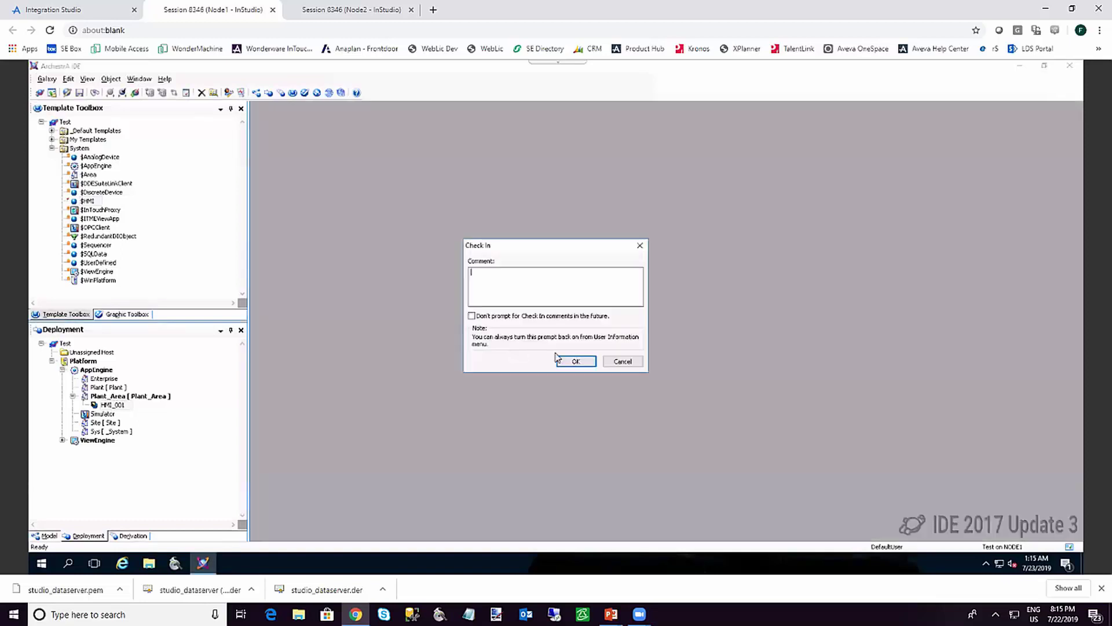
click(570, 362)
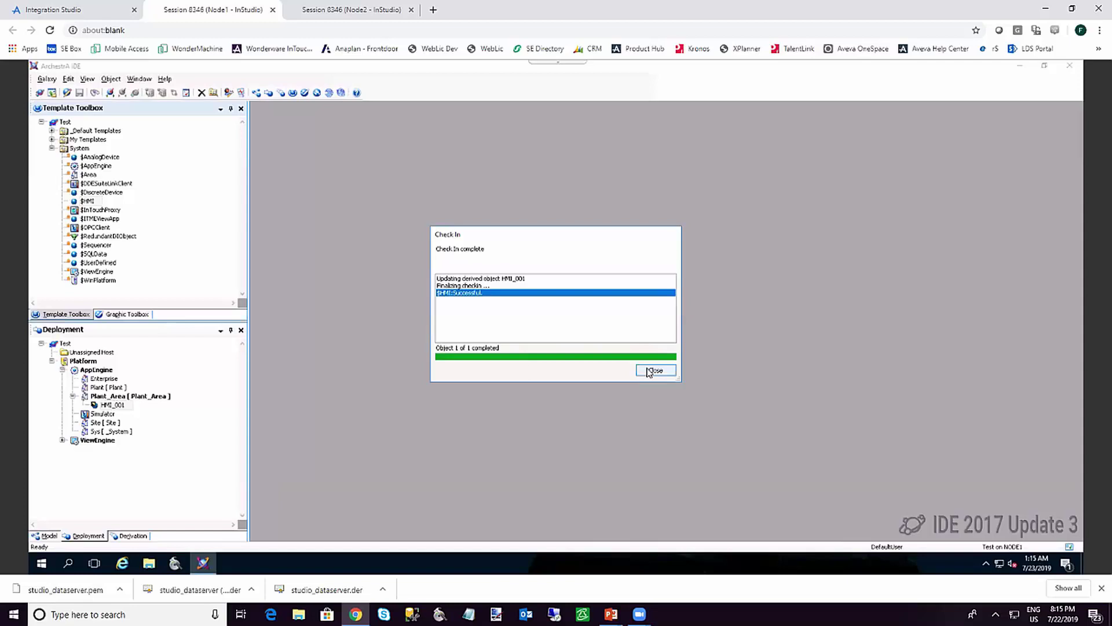
click(649, 372)
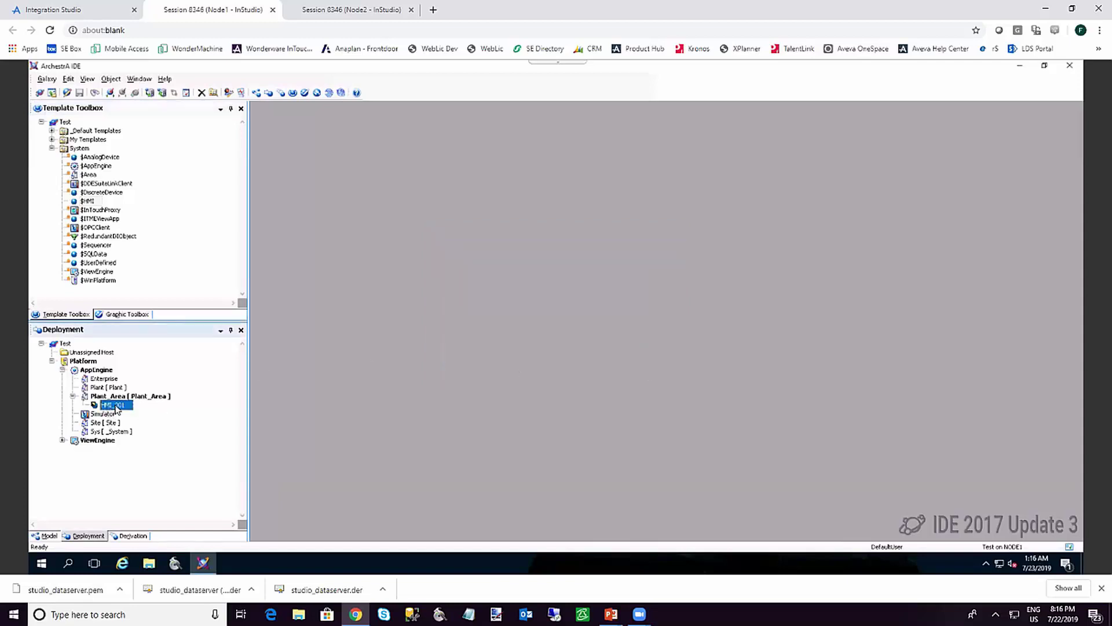
Launch InTouch Edge HMI Studio on the Node2 session
click(320, 9)
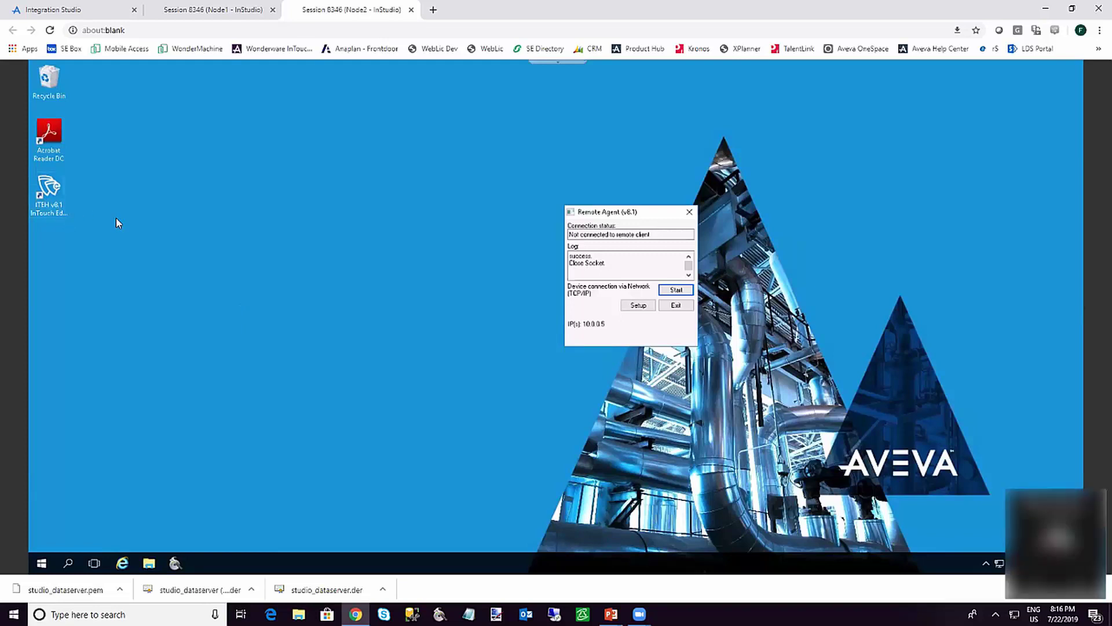
click(53, 194)
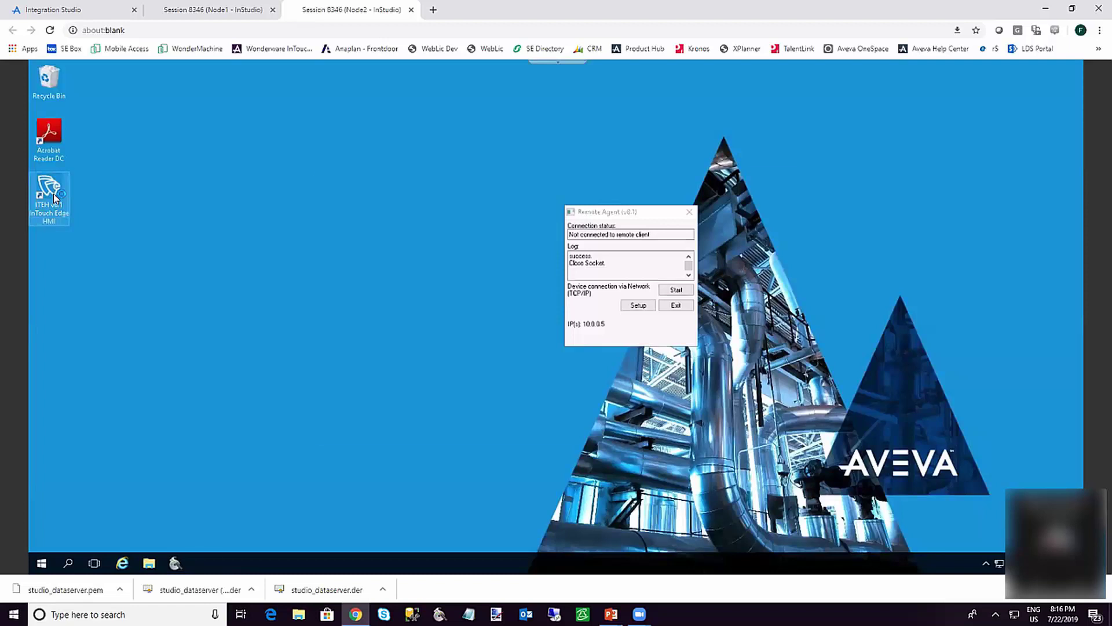
double_click(53, 196)
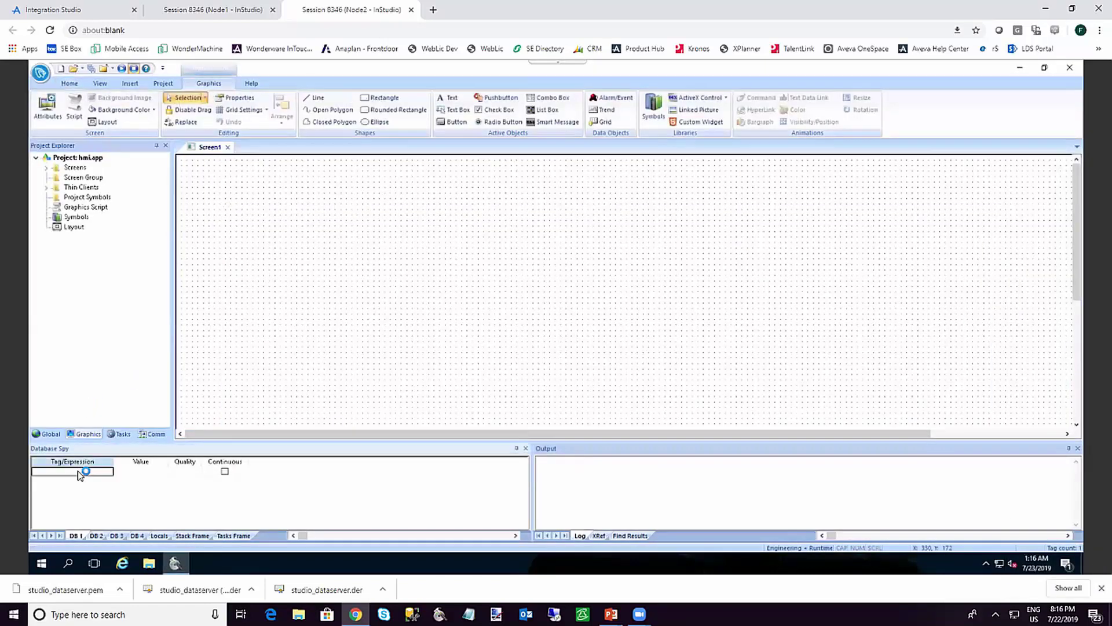
Evaluate GetAppPath() in Database Spy to get the project folder path, and bring up File Explorer
text(GetAppPath()
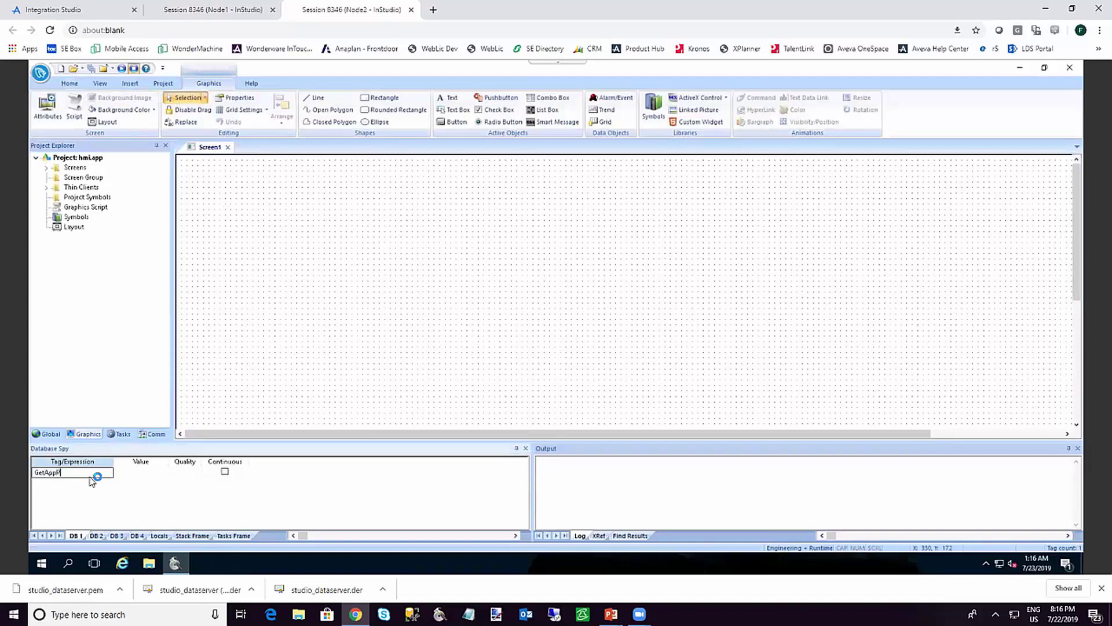
click(134, 472)
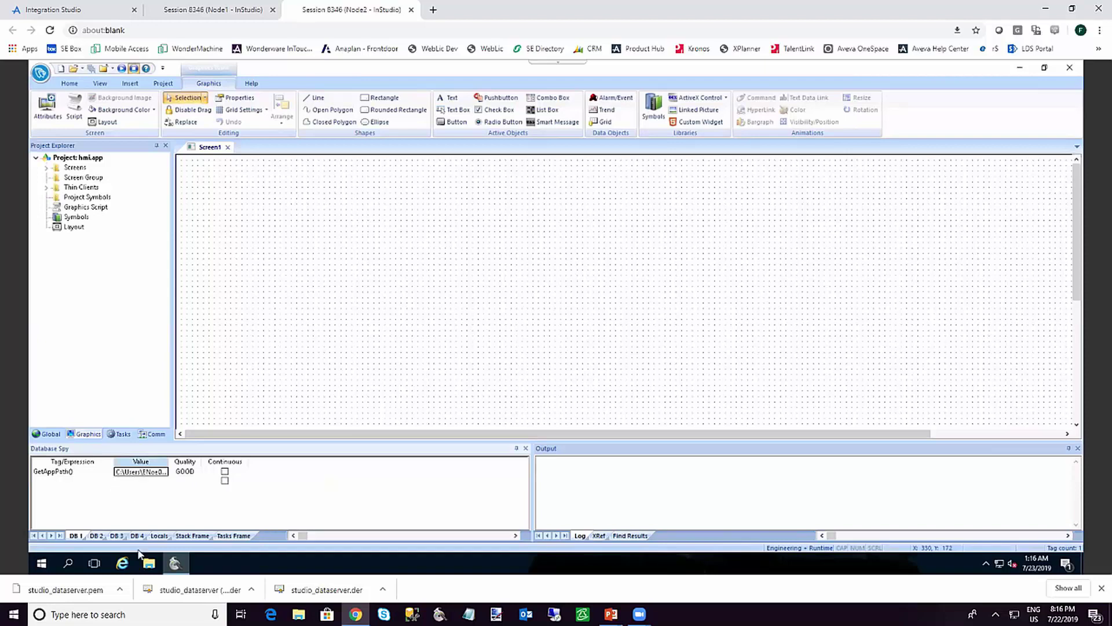
click(149, 563)
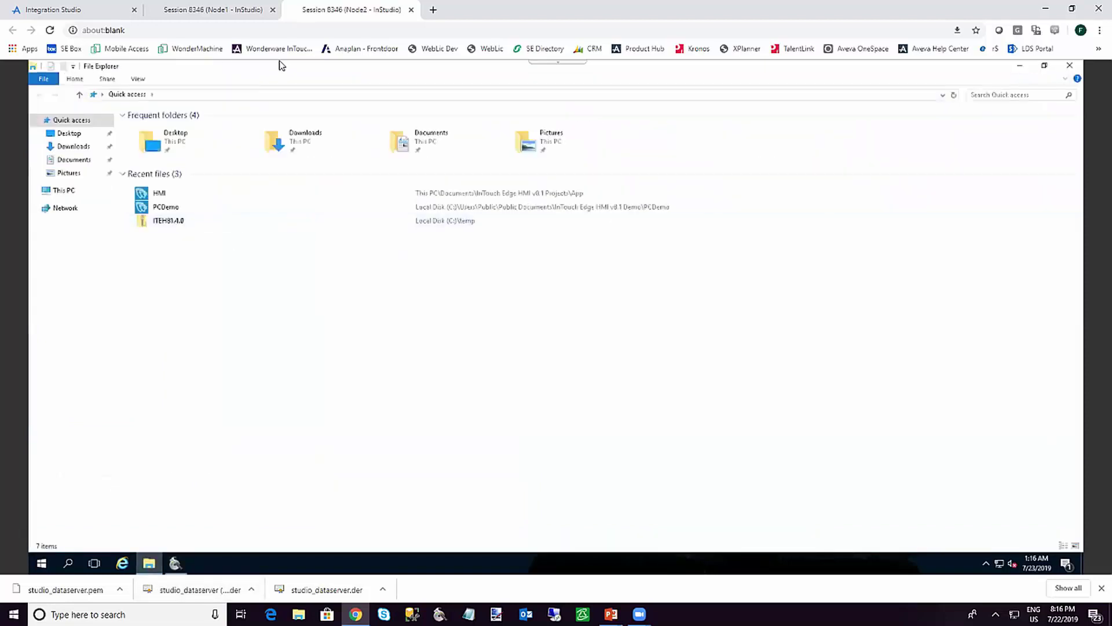
Browse to App\config\certstore\own and open Node2's studio_dataserver certificate
click(269, 93)
text(C:\Users\ENoe0\Documents\InTouch Edge HMI v8.1 Projects\App)
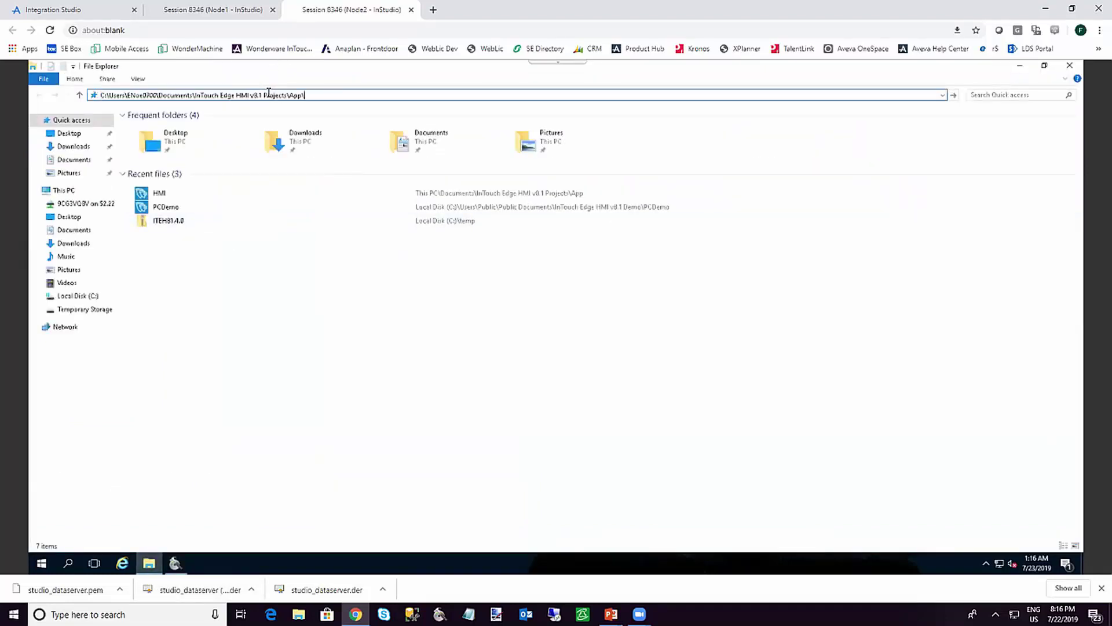
key(Return)
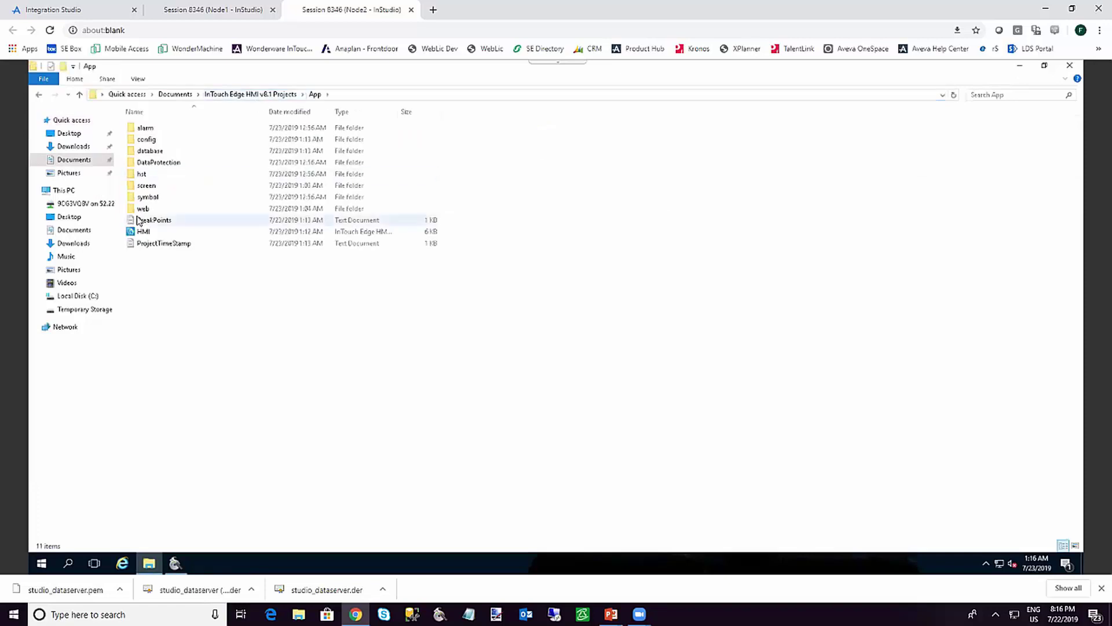
double_click(151, 141)
double_click(151, 130)
double_click(145, 128)
double_click(150, 128)
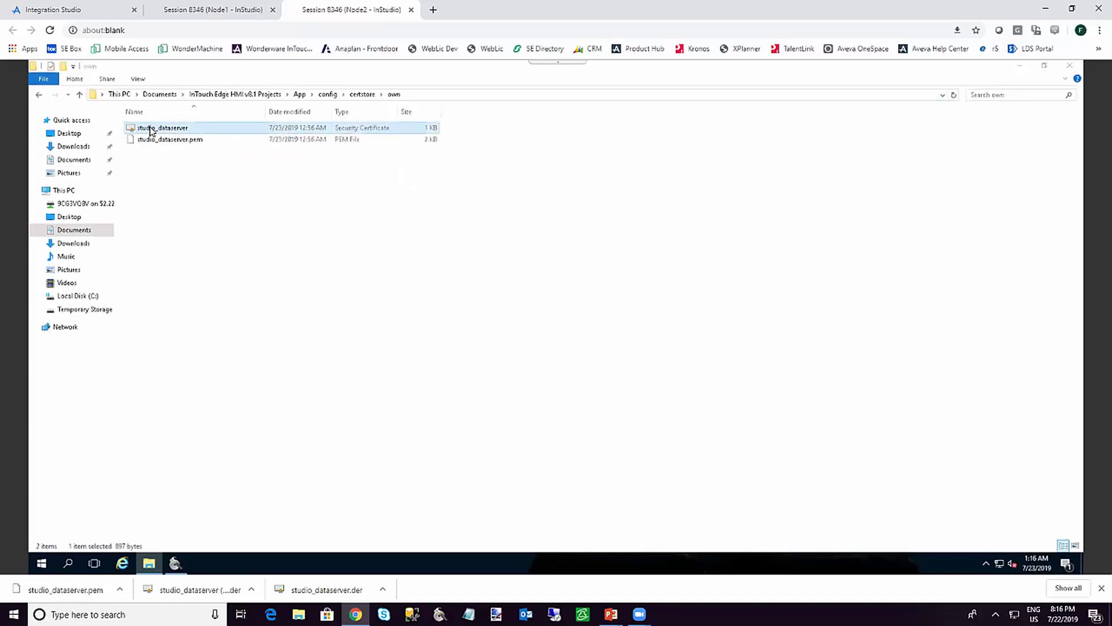
Import the certificate for the Local Machine with automatic store selection, then return to Node1
click(164, 301)
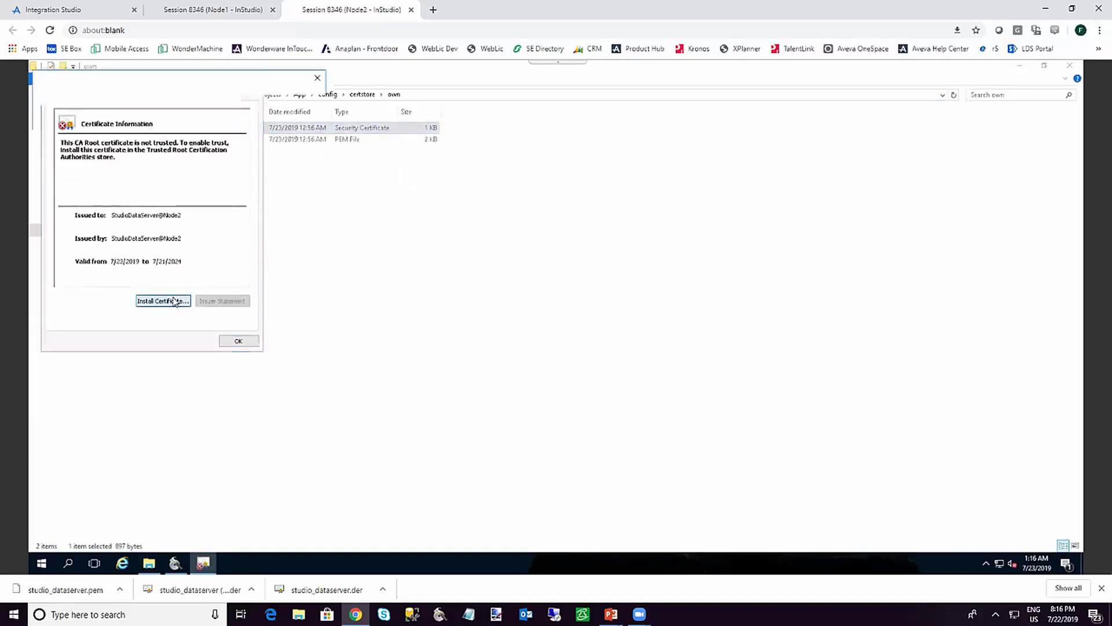
click(107, 250)
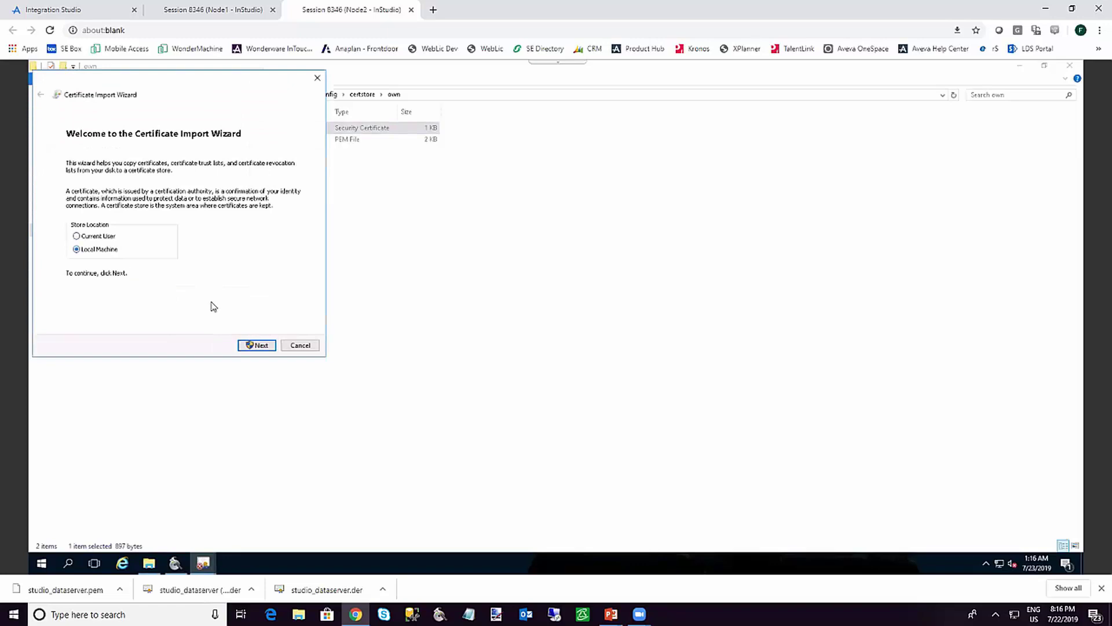
click(255, 344)
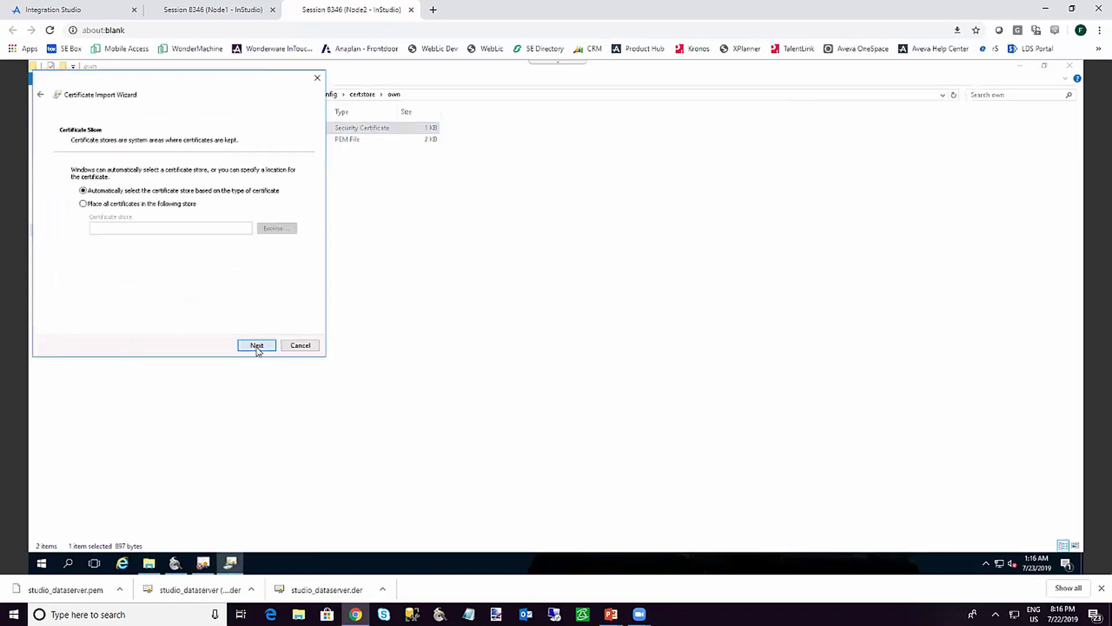
click(257, 346)
click(258, 346)
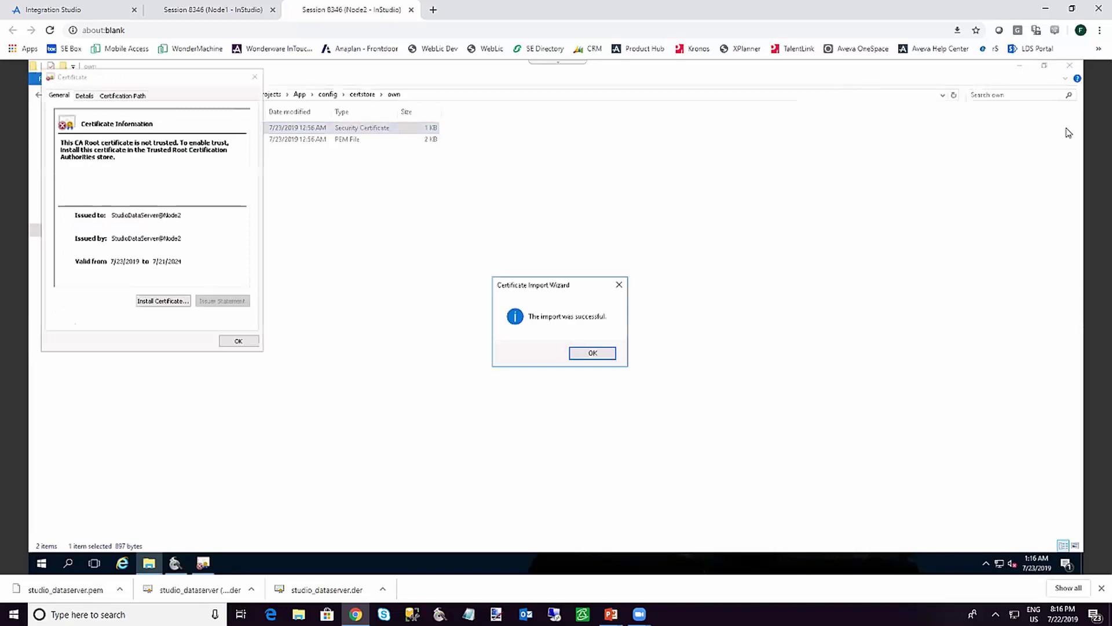
click(594, 353)
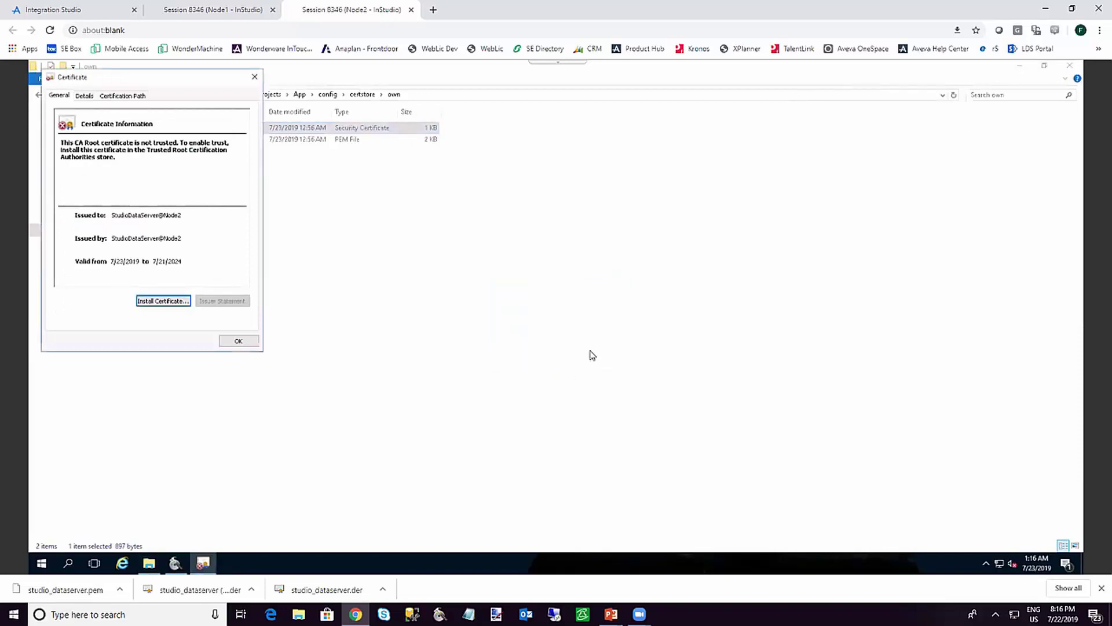
click(212, 11)
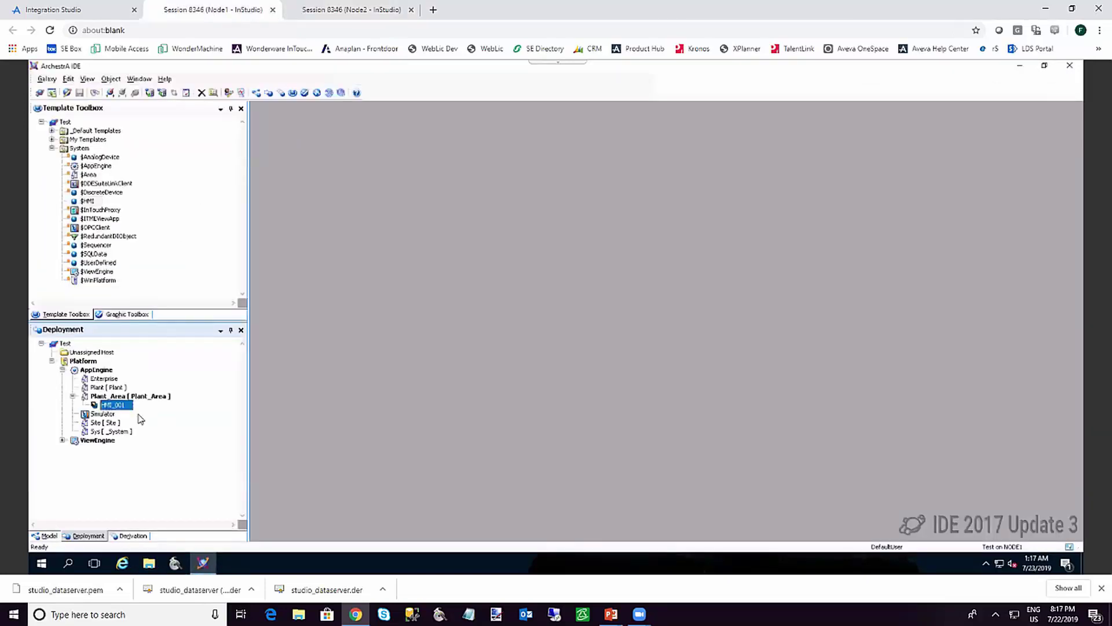
Deploy HMI_001 with the default deployment settings
right_click(126, 408)
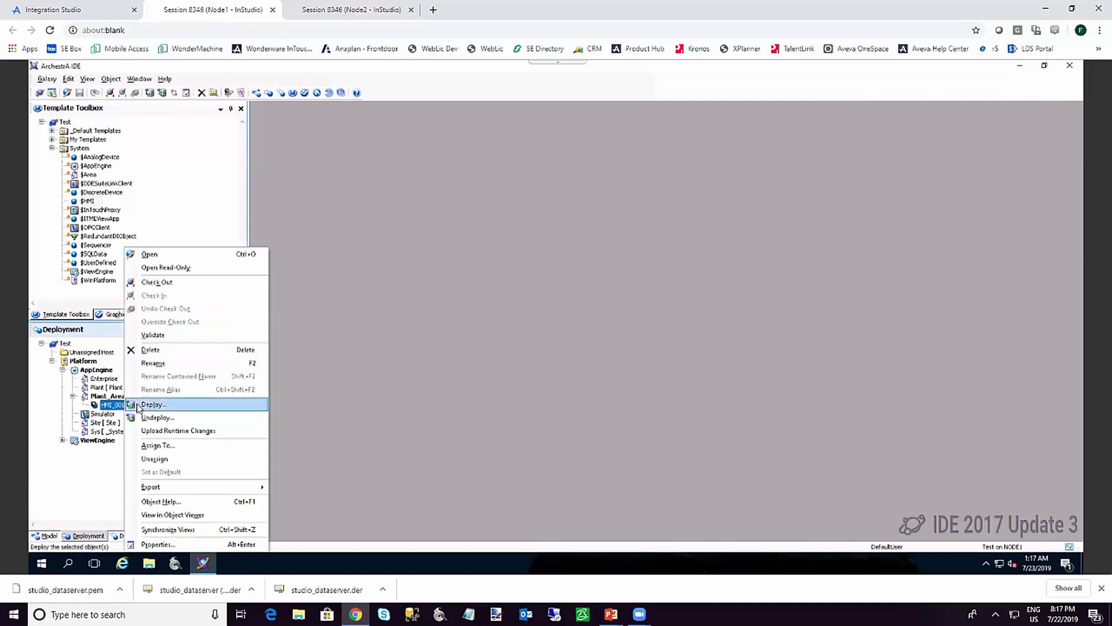
click(142, 405)
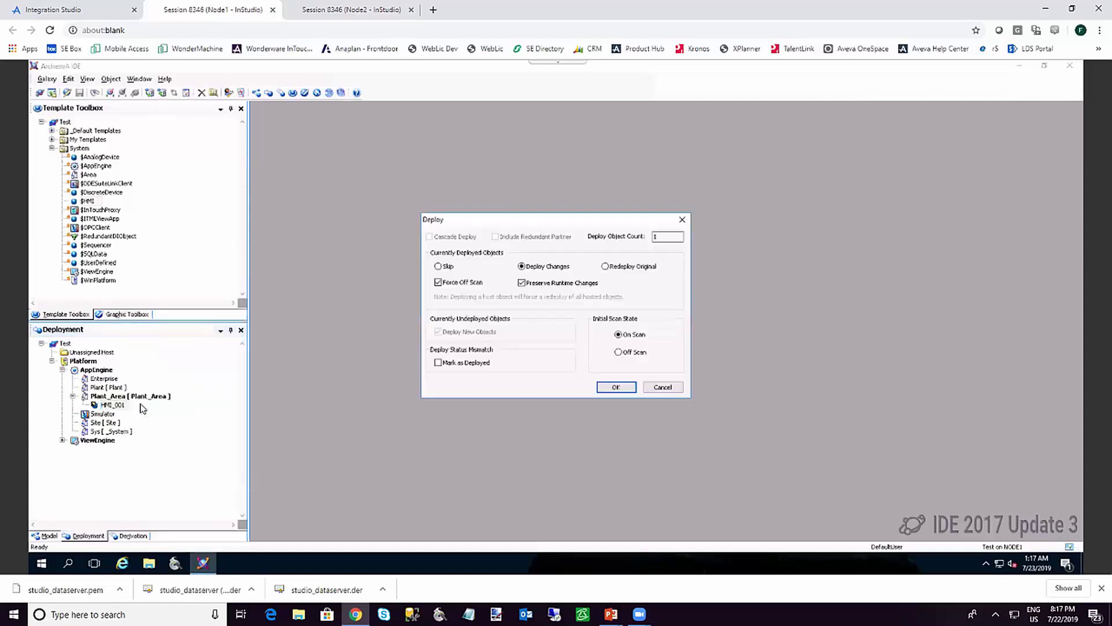
click(616, 387)
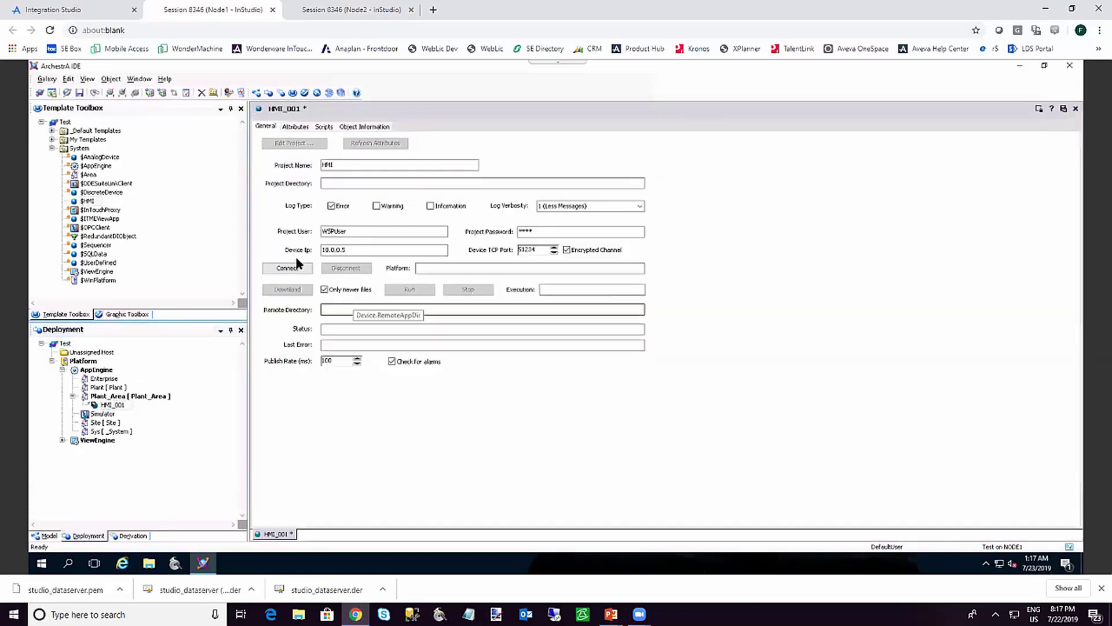
Connect to the device at 10.0.0.5, download and run the project, then close the editor saving changes
click(286, 268)
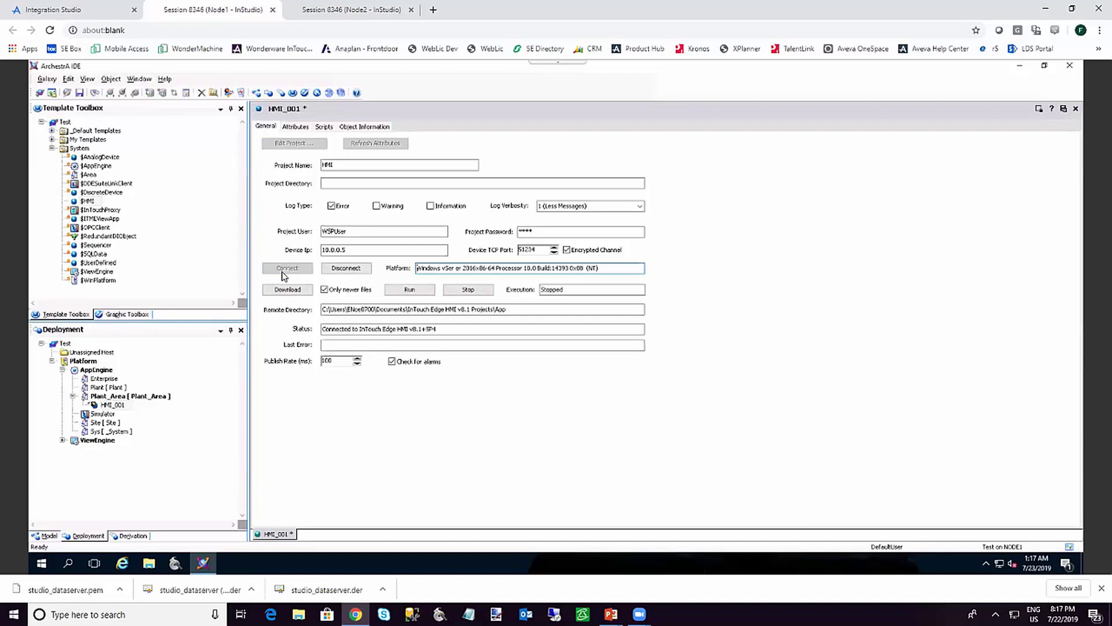
click(283, 290)
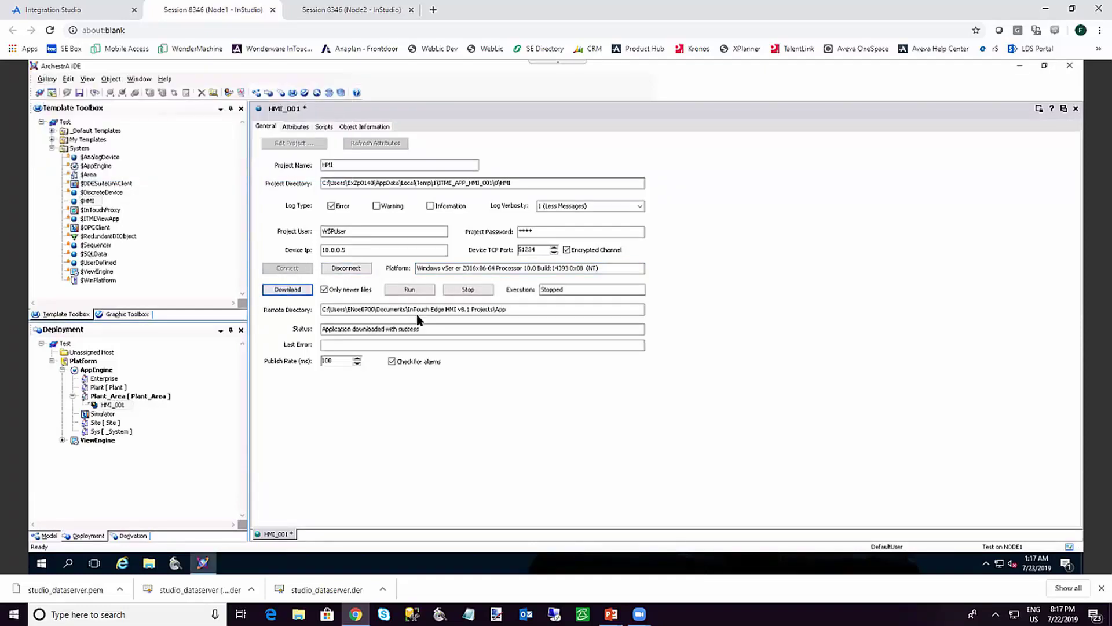
click(410, 290)
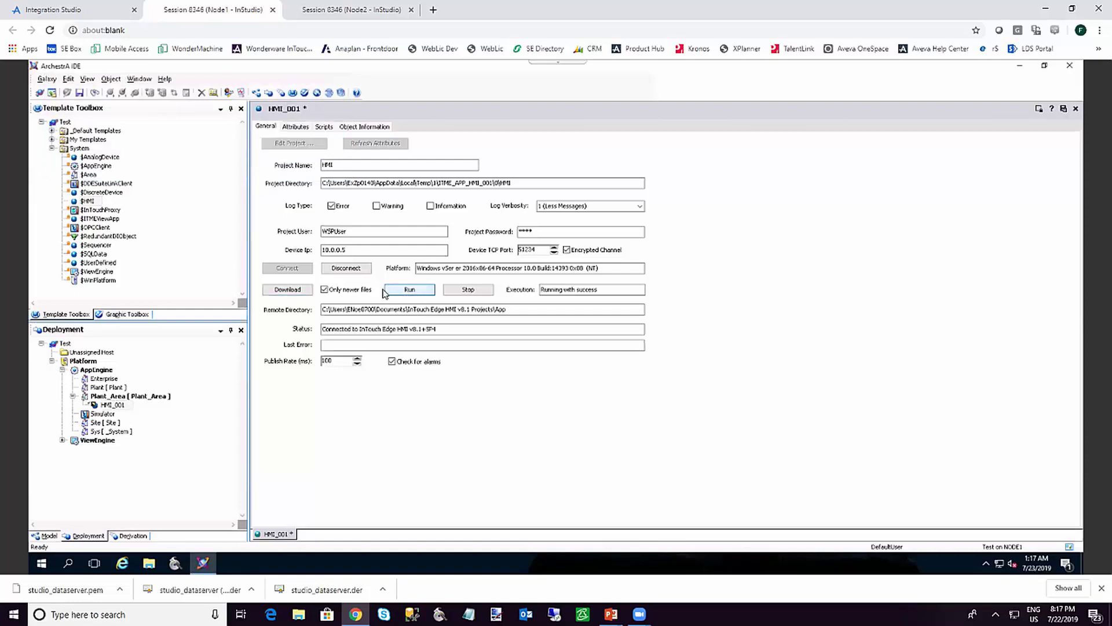
click(1075, 110)
click(508, 351)
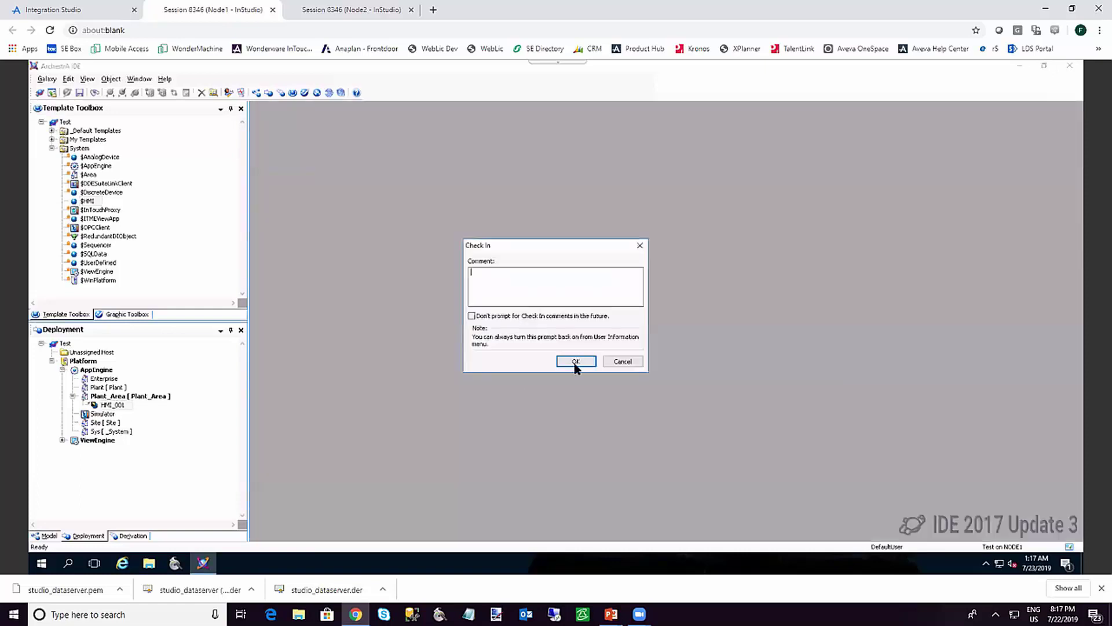
Check in HMI_001 and redeploy it, closing the progress once 1 of 1 object is deployed
click(575, 364)
right_click(117, 405)
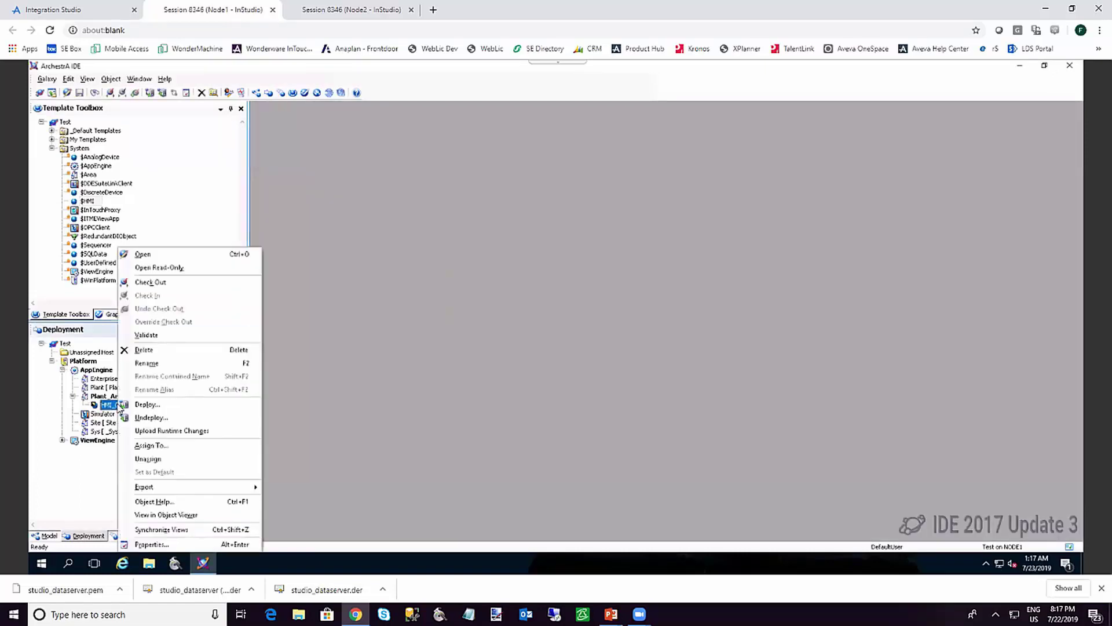
click(146, 404)
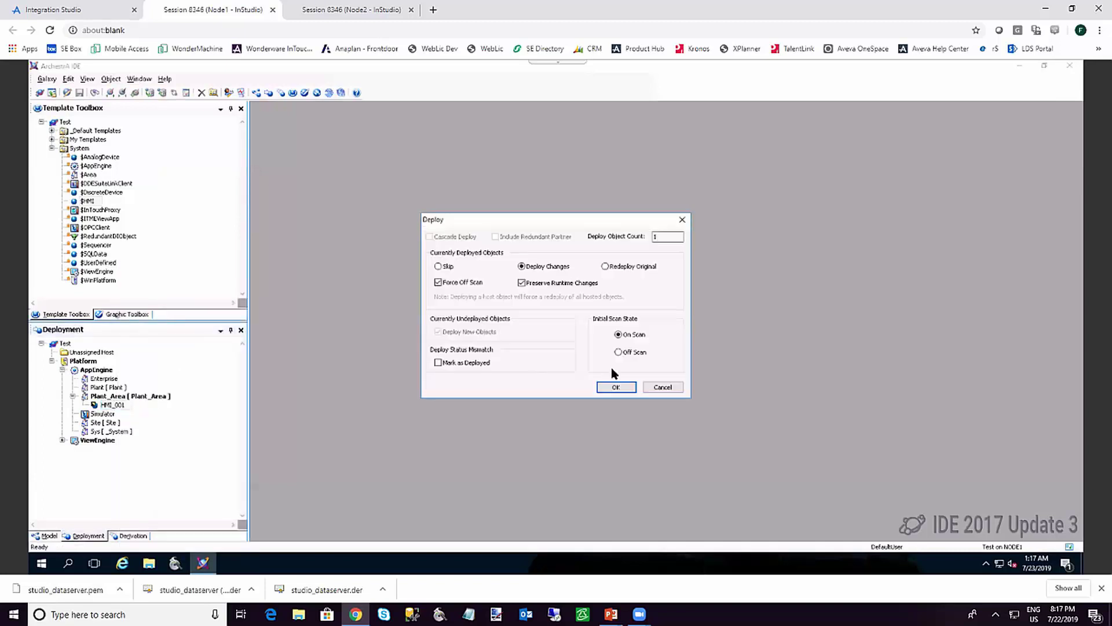
click(614, 388)
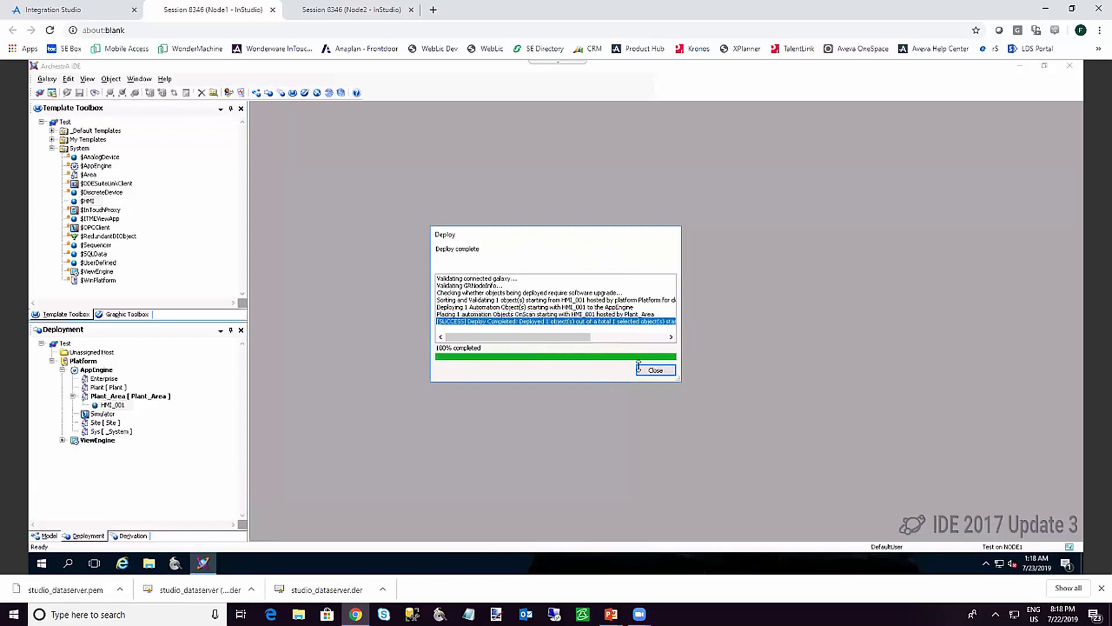
click(654, 370)
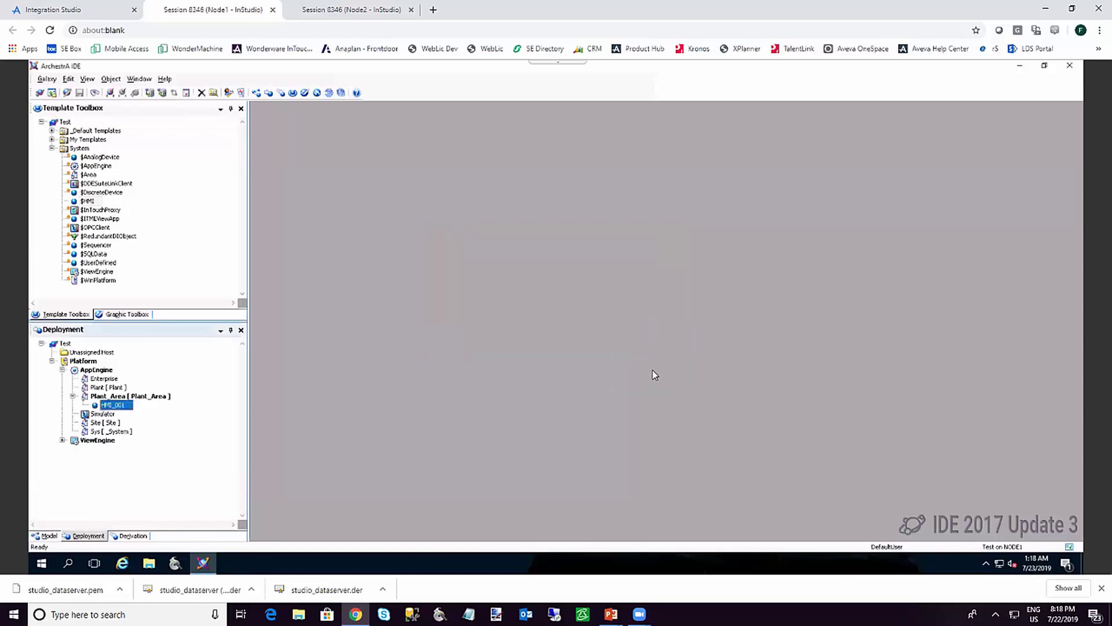
right_click(113, 406)
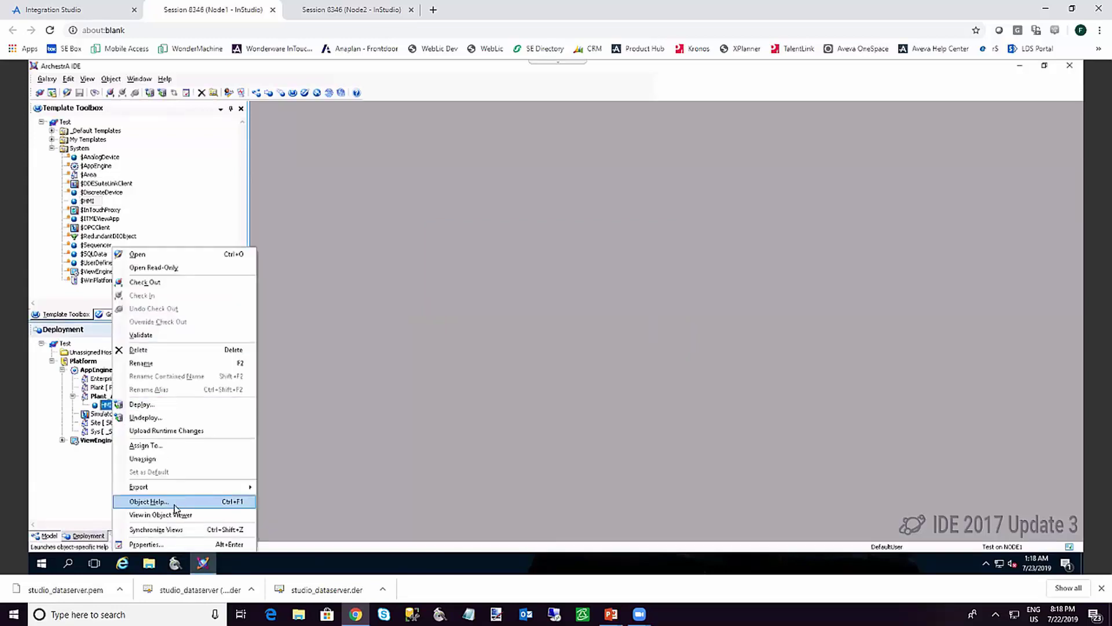
Open HMI_001 in Object Viewer and add tag.TagA to Watch List 1
click(172, 515)
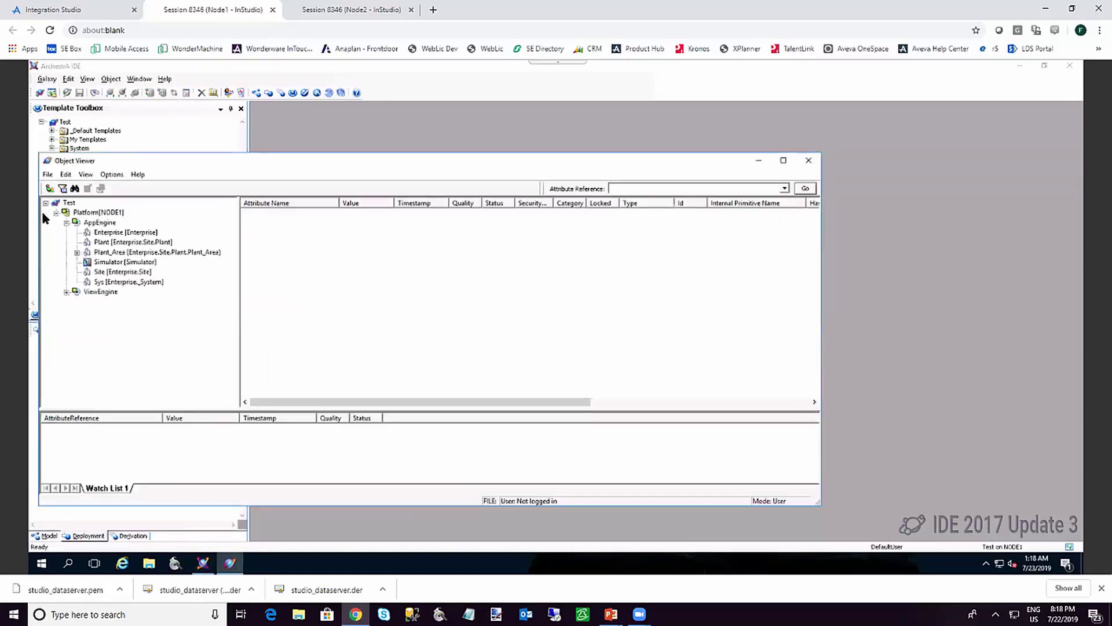
drag(817, 234, 817, 345)
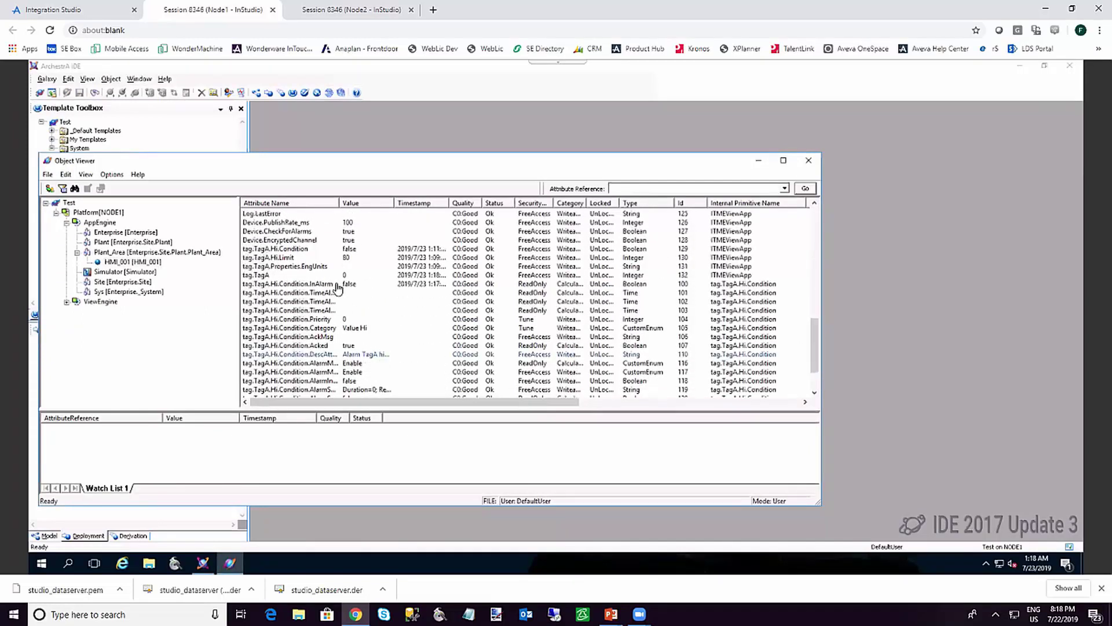
click(303, 276)
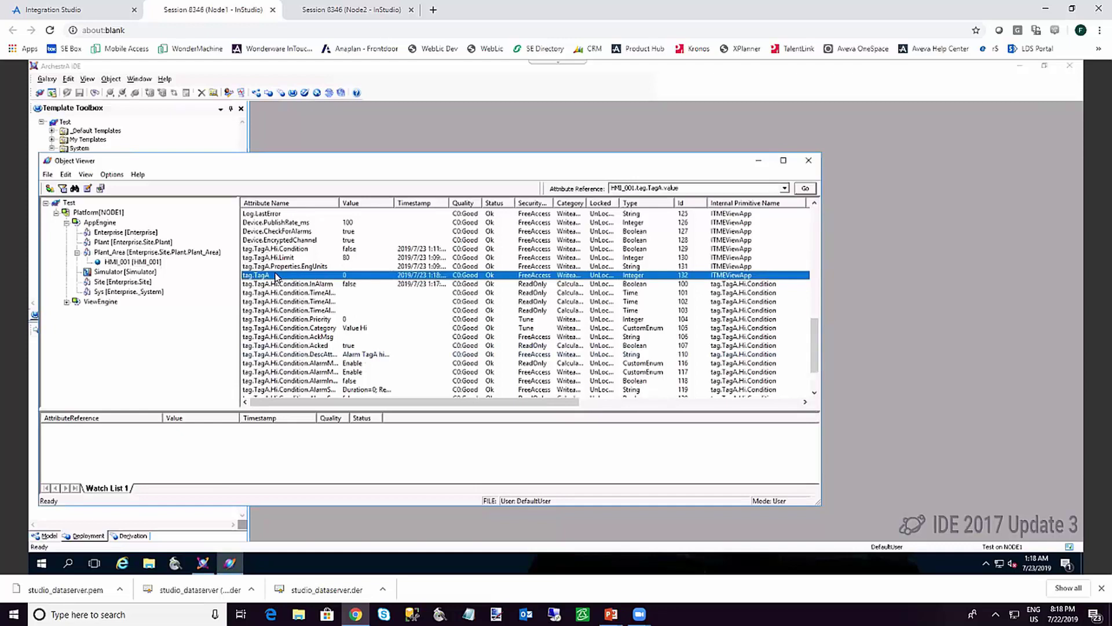
drag(274, 278, 119, 433)
Write the value 10 to HMI_001.tag.TagA from the watch list
click(266, 258)
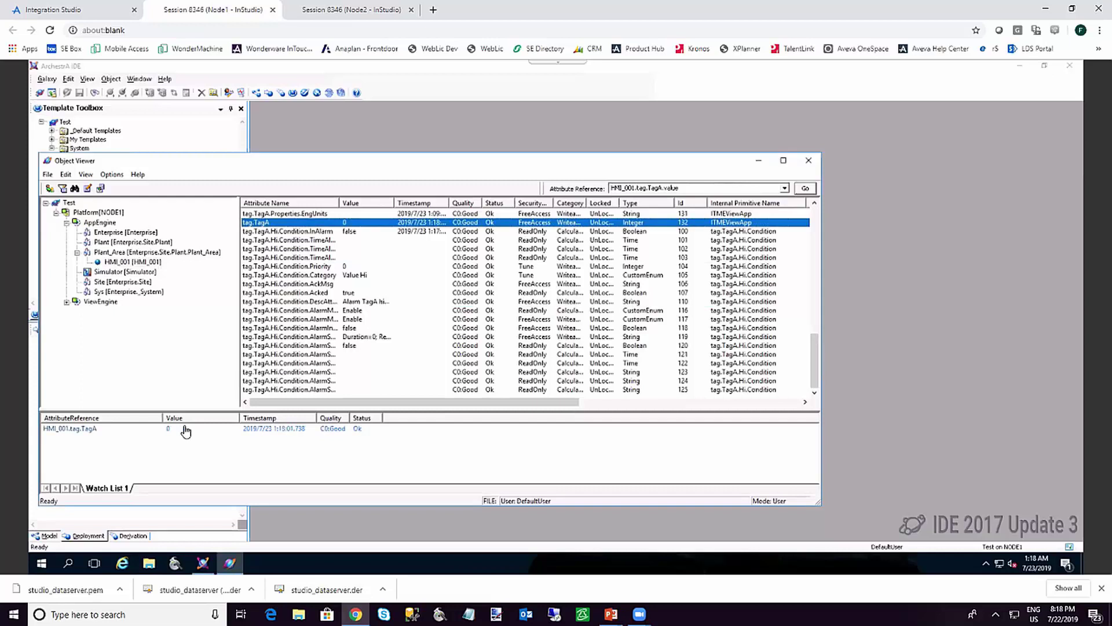
double_click(185, 431)
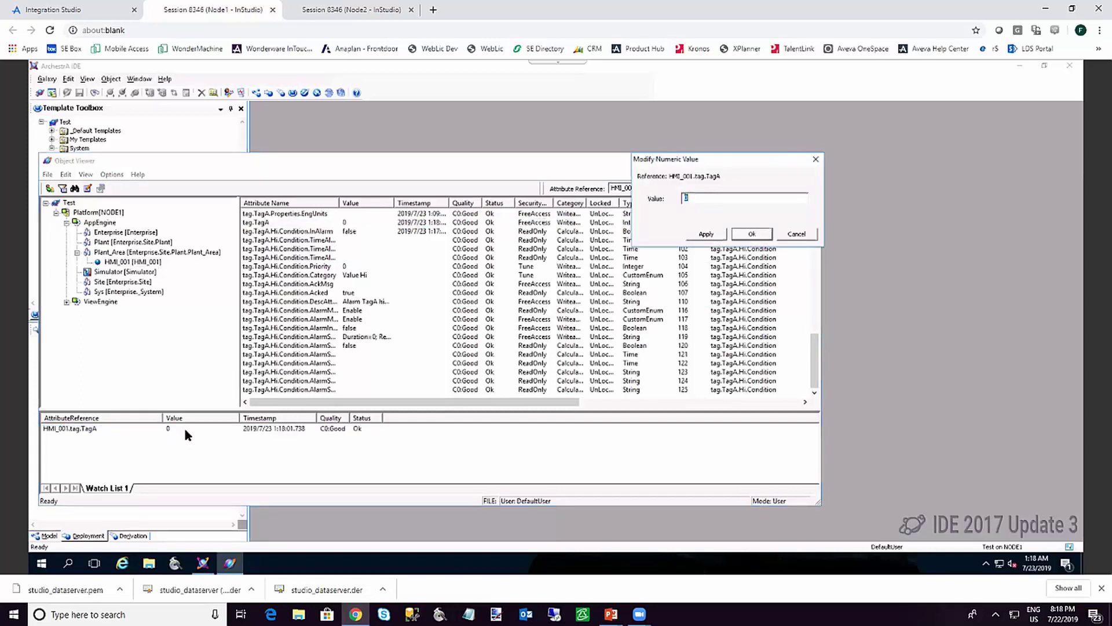
text(10)
key(Return)
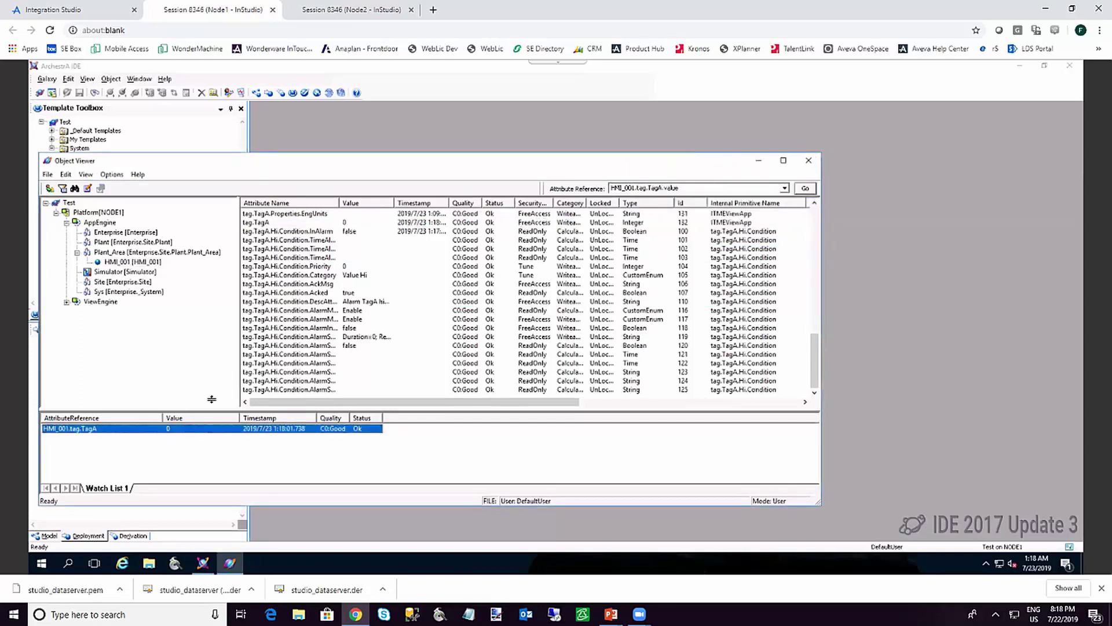
In the Node2 runtime, change TagA from 10 to 100 to raise its high alarm, then return to Node1
click(318, 11)
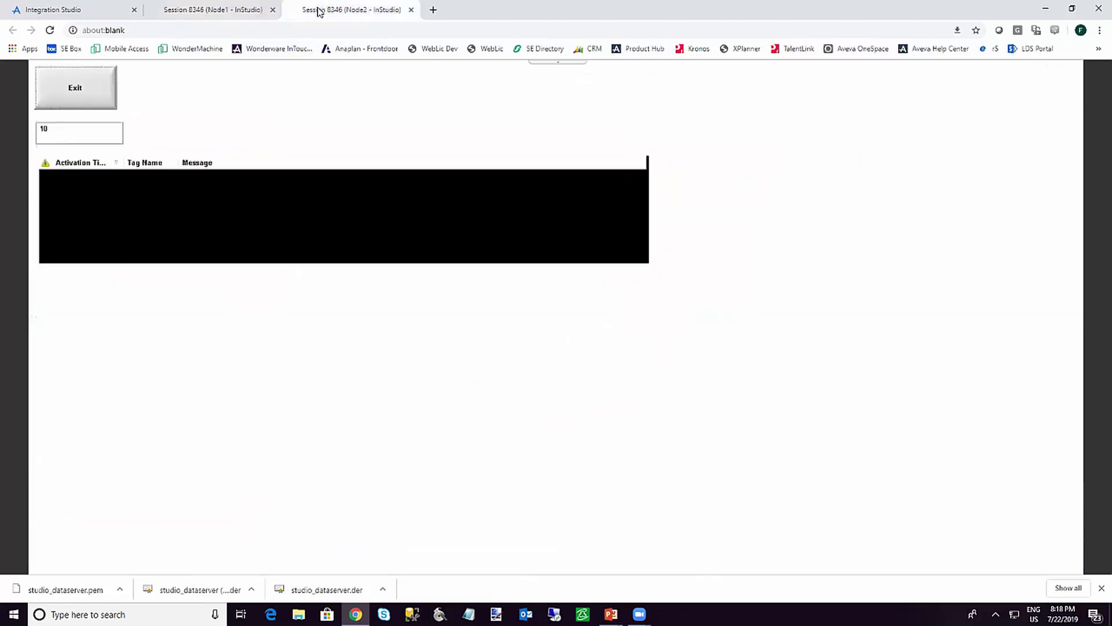
click(54, 129)
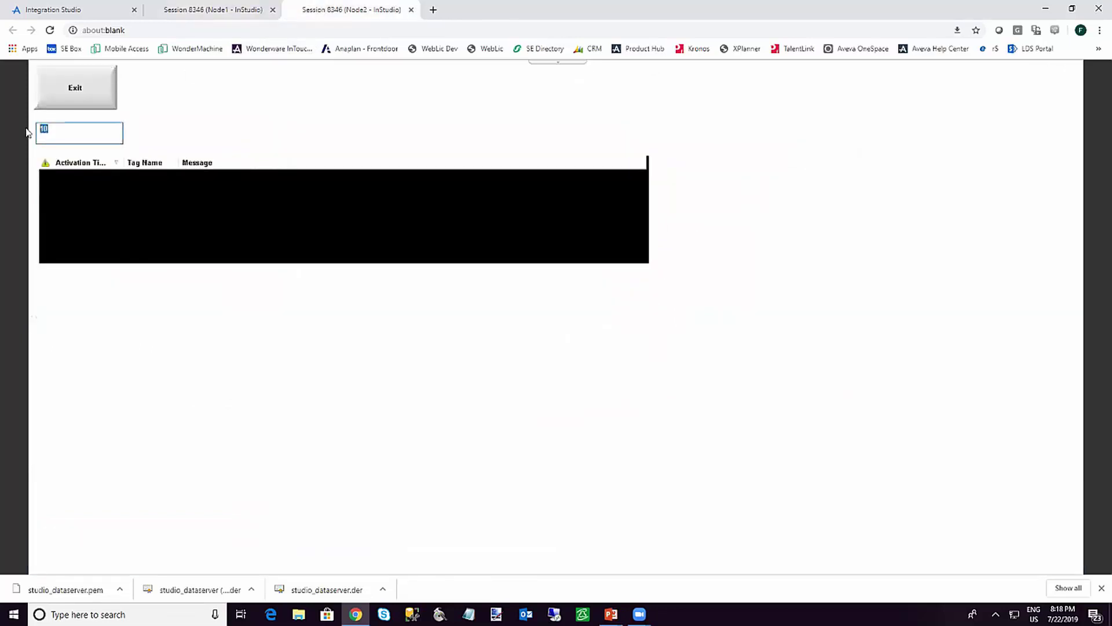
click(56, 132)
text(0)
key(Return)
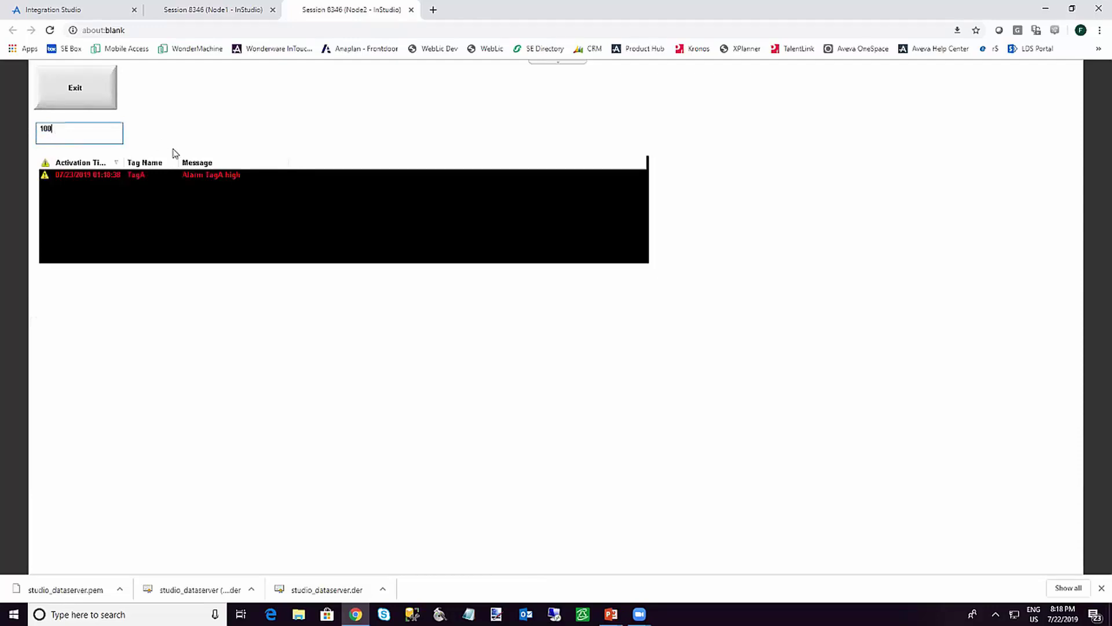
click(238, 10)
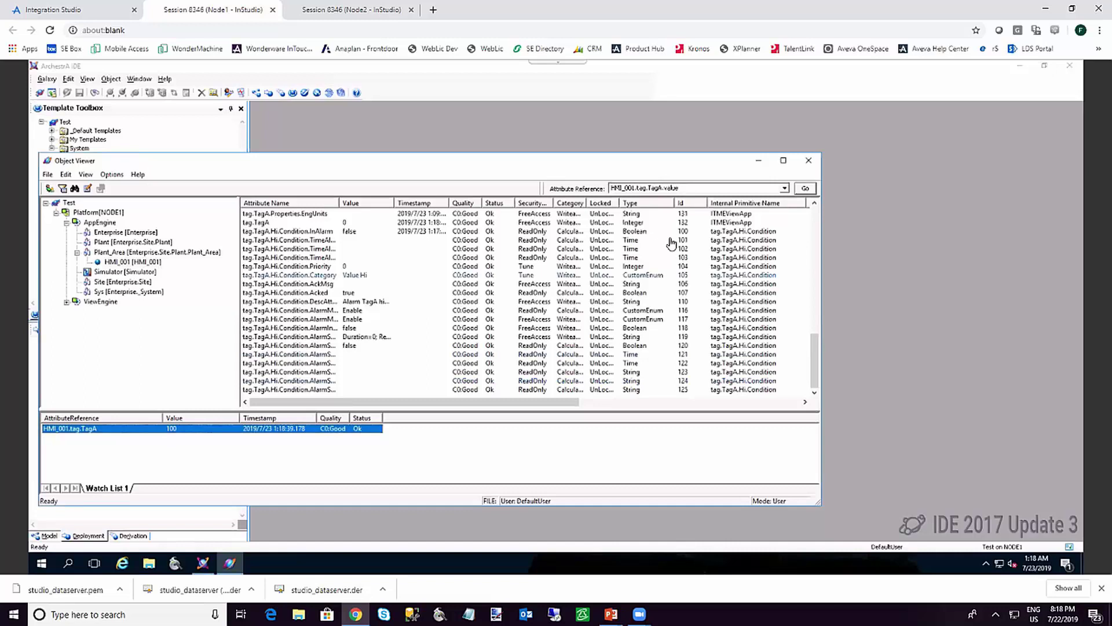
Close Object Viewer and resume the slideshow at the Review and Summary slide
click(809, 161)
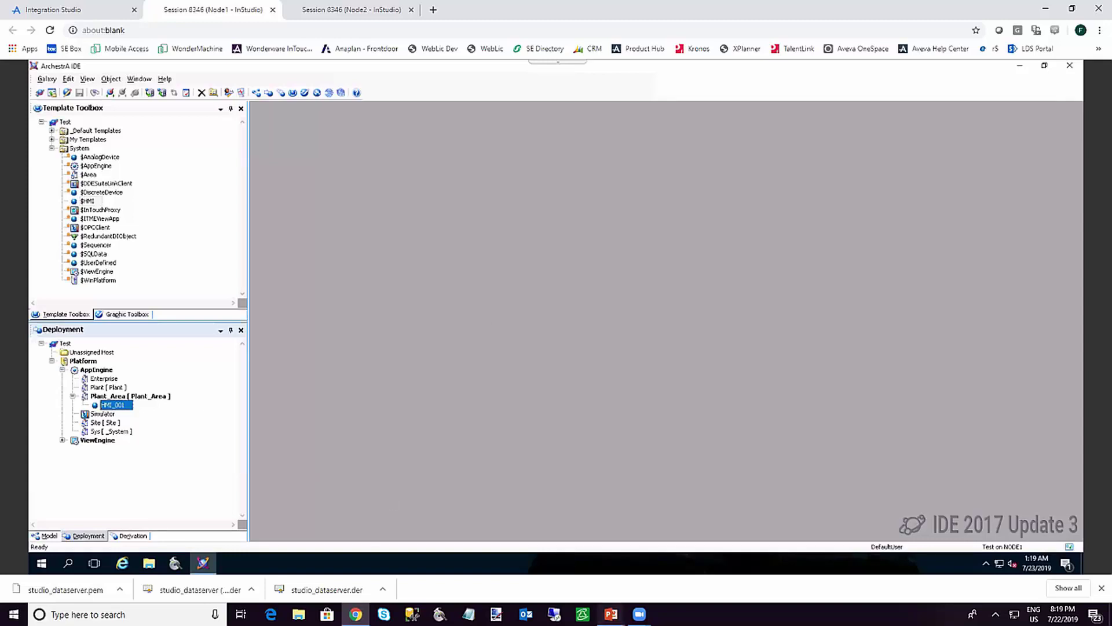
mouse_move(612, 614)
click(639, 568)
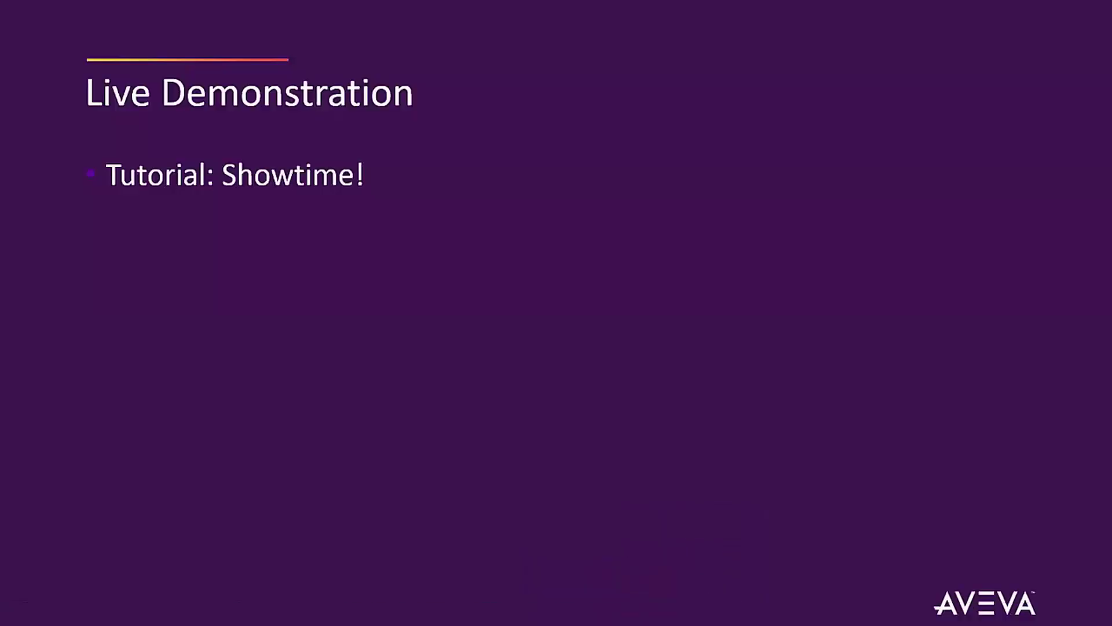
click(487, 398)
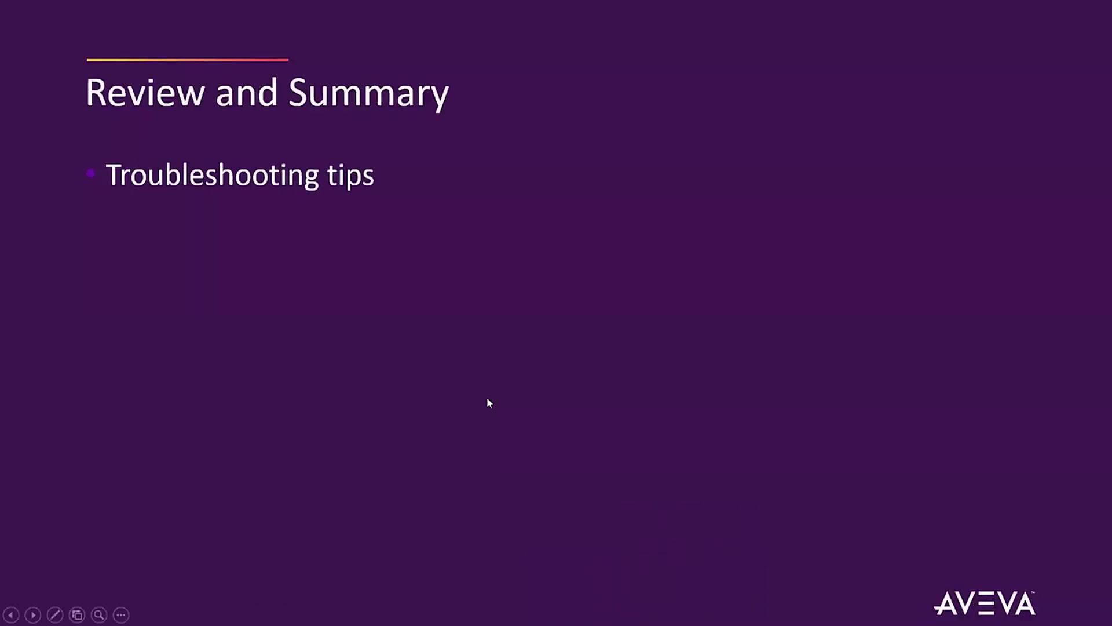